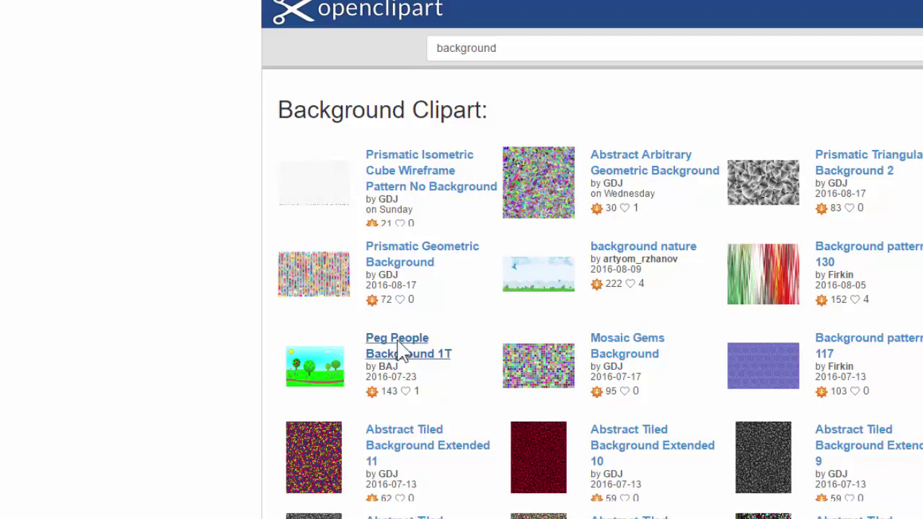
Open the Peg People Background 1T clipart and download its big PNG image.
click(402, 349)
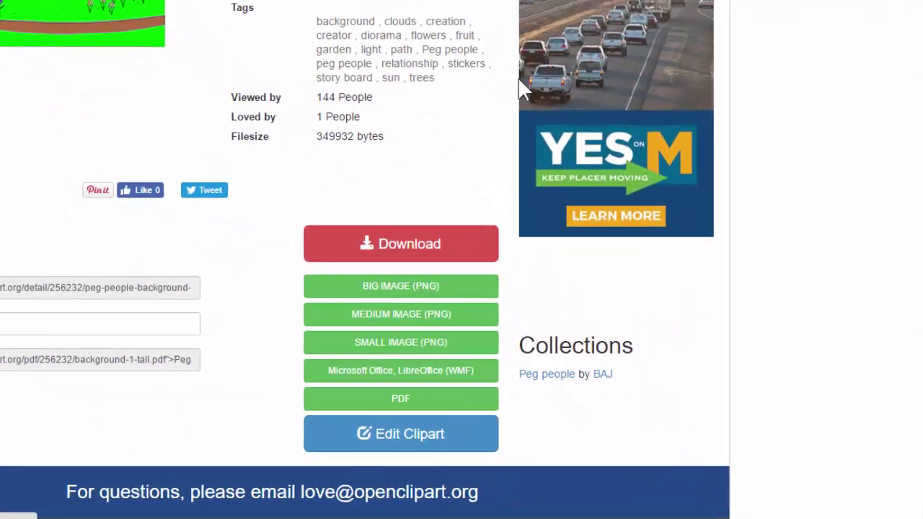
scroll(374, 339, down, 1)
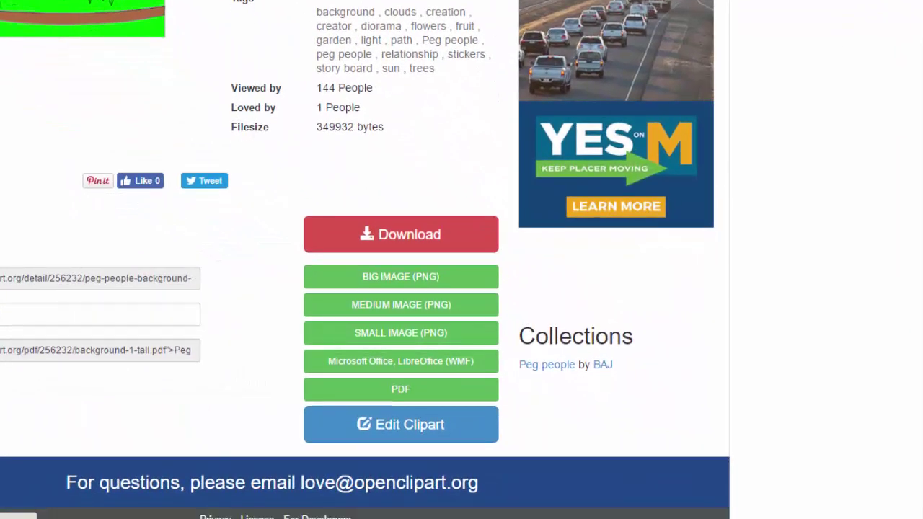
click(397, 284)
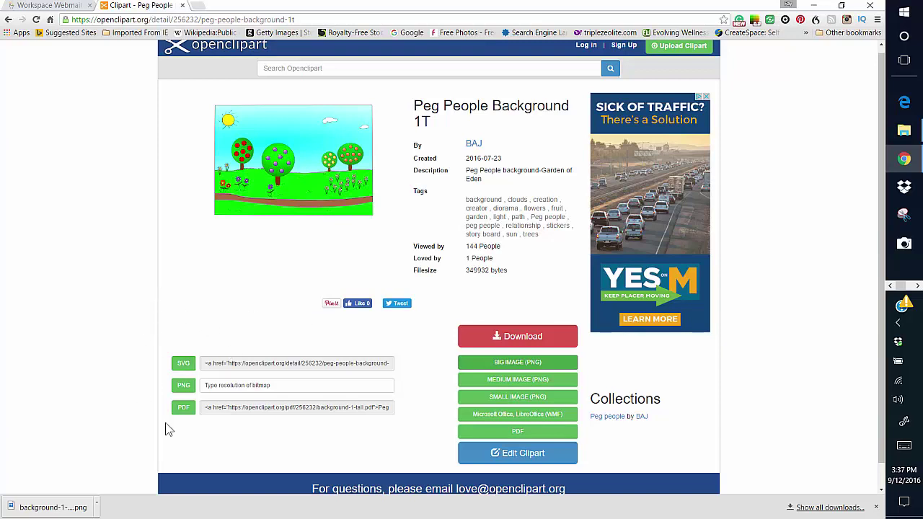
scroll(244, 446, down, 1)
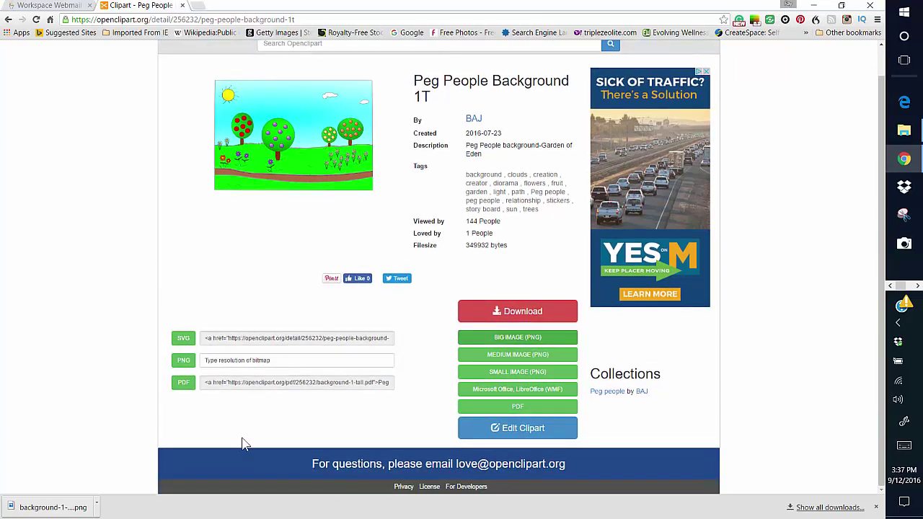
scroll(242, 440, up, 1)
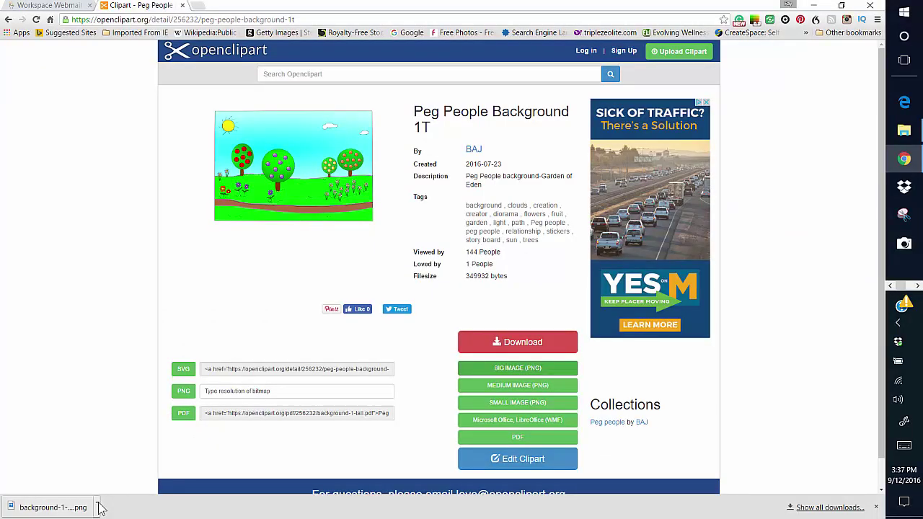
Show the downloaded background-1-tall-2400px (1).png in its folder and open it with paint.net.
click(100, 507)
click(124, 469)
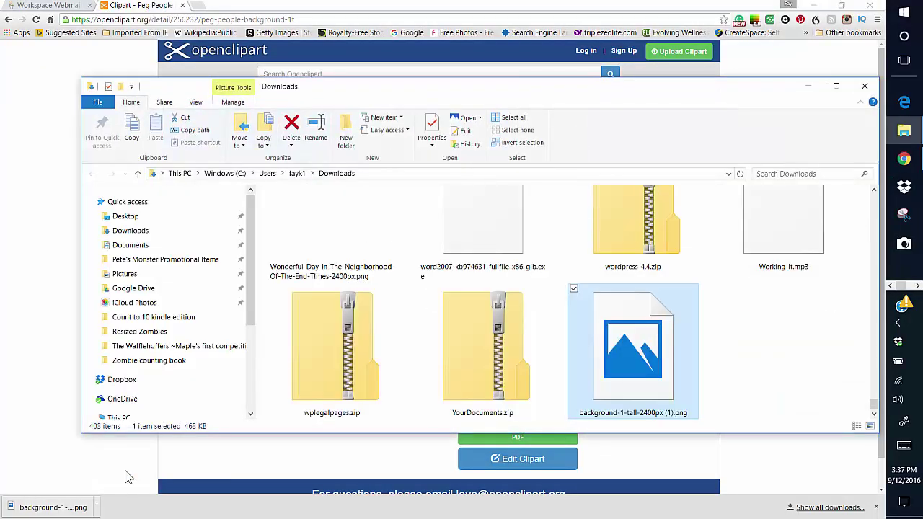
right_click(665, 351)
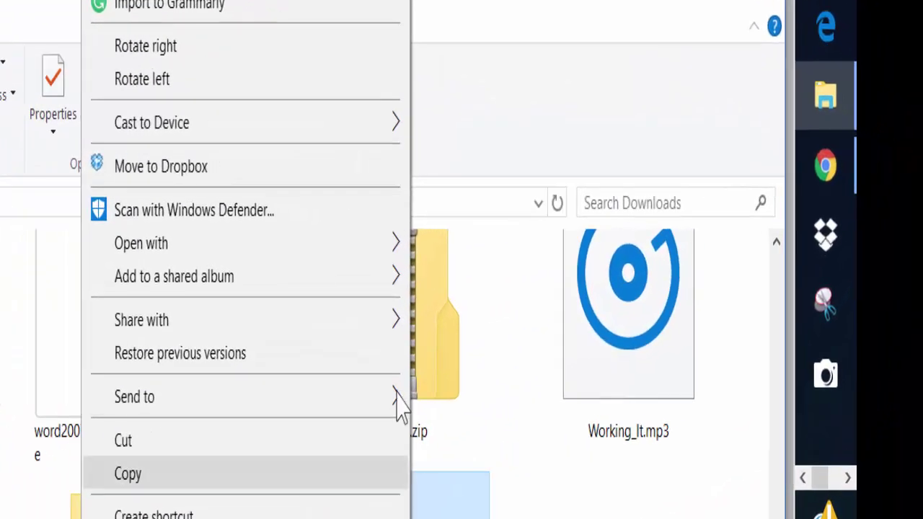
mouse_move(400, 245)
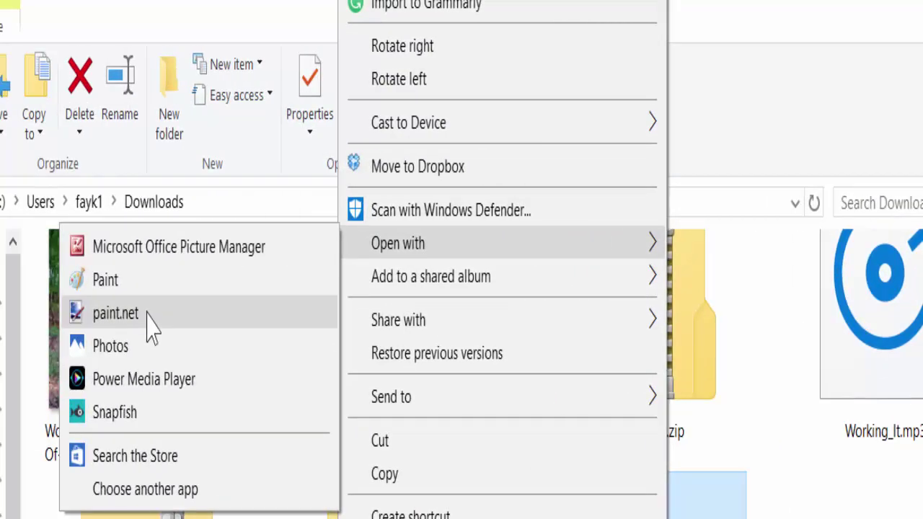
click(58, 313)
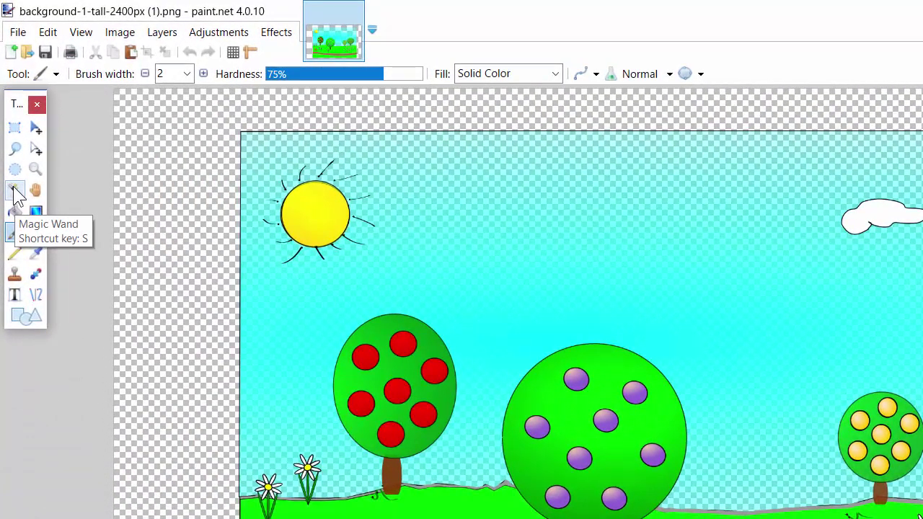
Select the green crown of the leftmost tree with the Magic Wand and cut it out of the image.
click(15, 189)
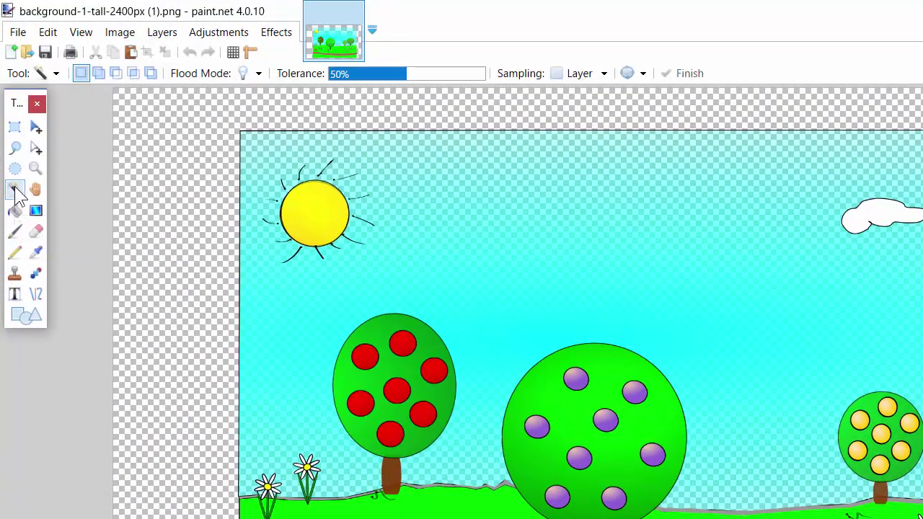
click(382, 334)
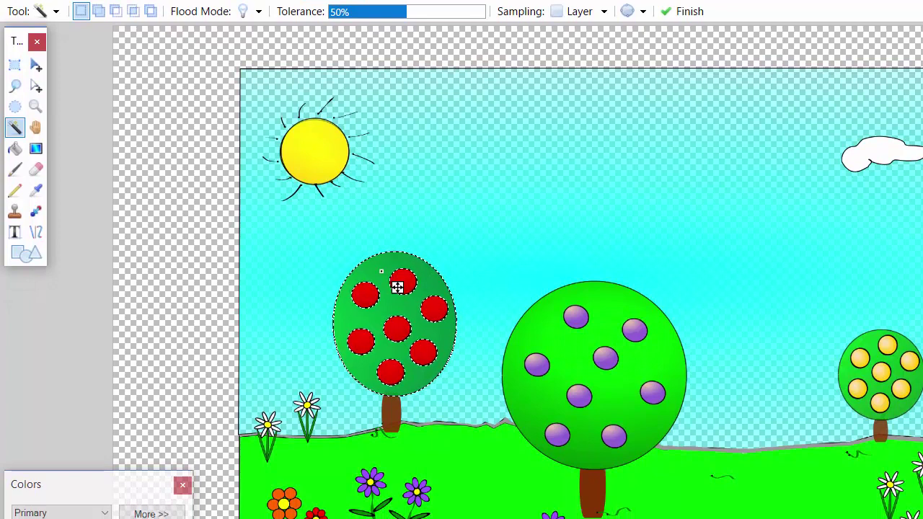
key(alt+e)
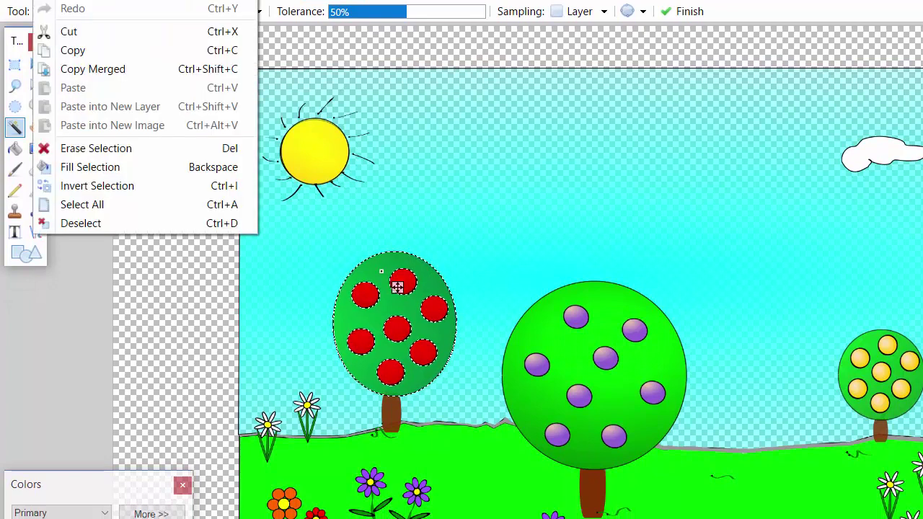
click(73, 32)
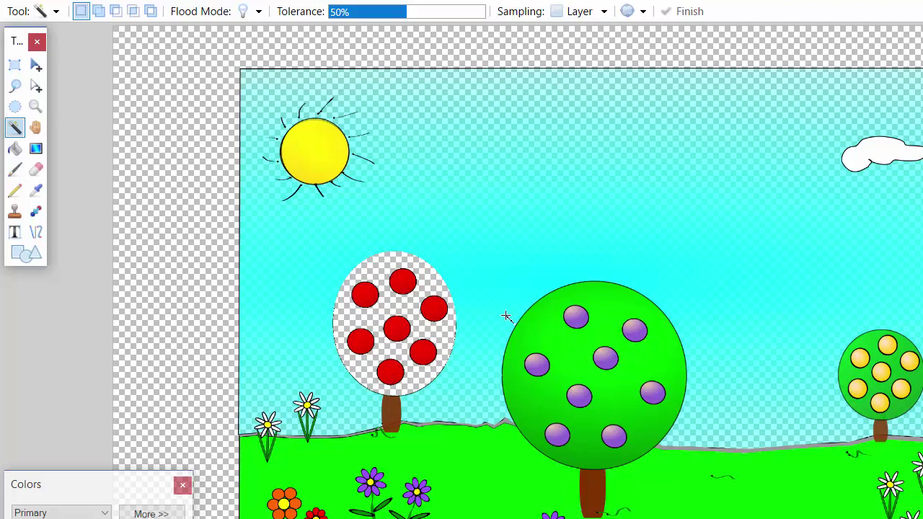
Erase the red fill of all seven fruits and the brown trunk on the leftmost tree with Magic Wand selections.
click(360, 340)
ctrl+click(393, 330)
ctrl+click(364, 294)
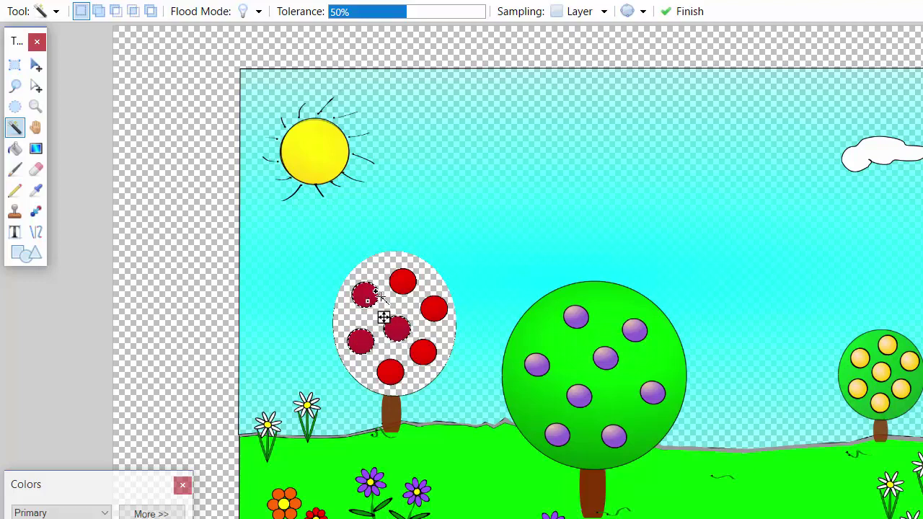
key(Delete)
click(403, 280)
key(Delete)
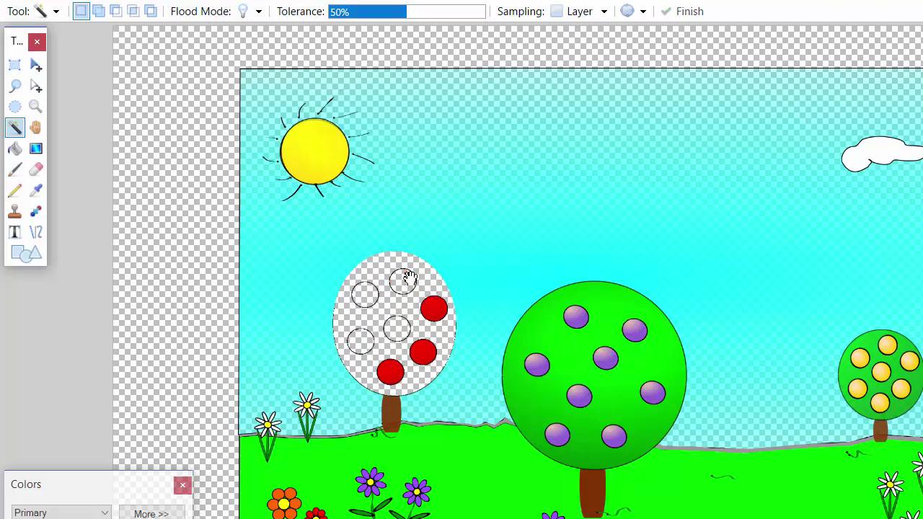
click(429, 311)
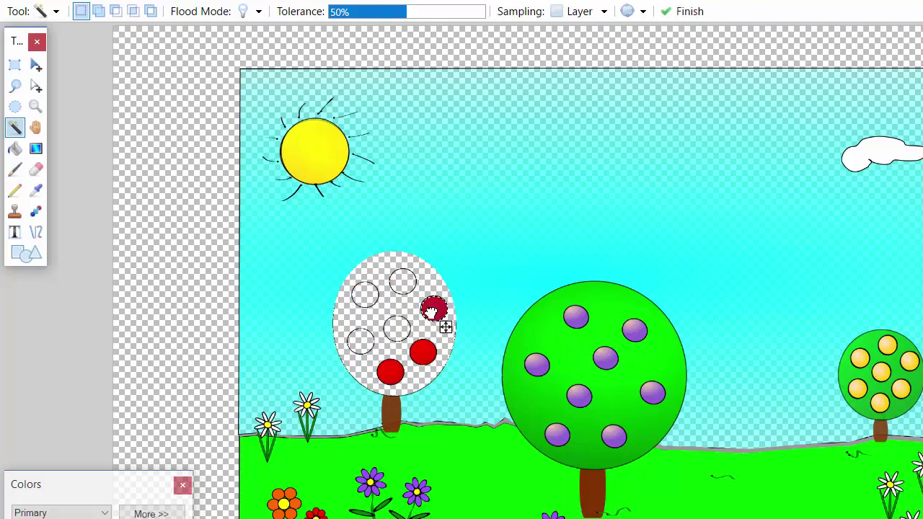
key(Delete)
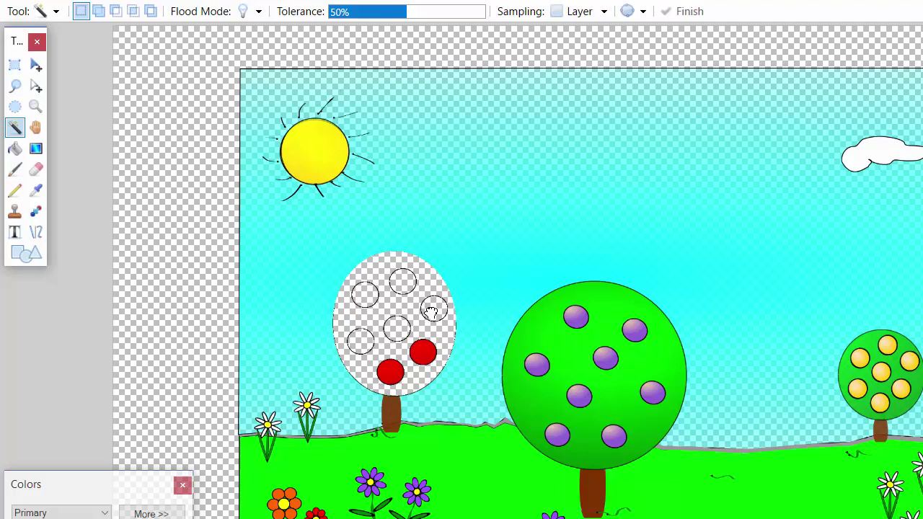
click(422, 353)
key(Delete)
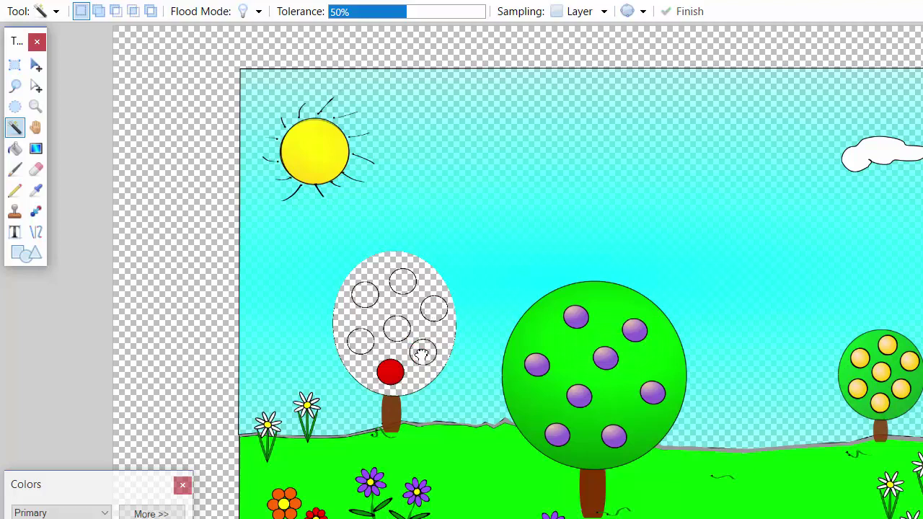
click(395, 372)
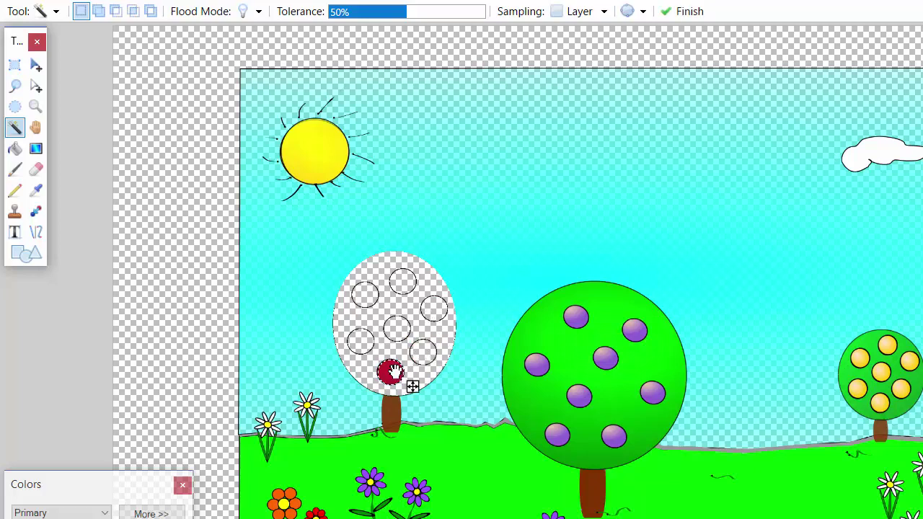
key(Delete)
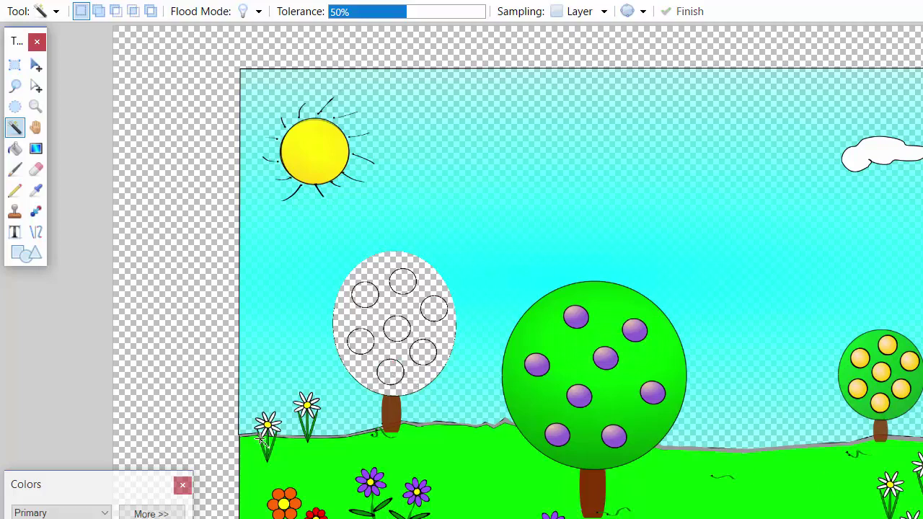
click(393, 412)
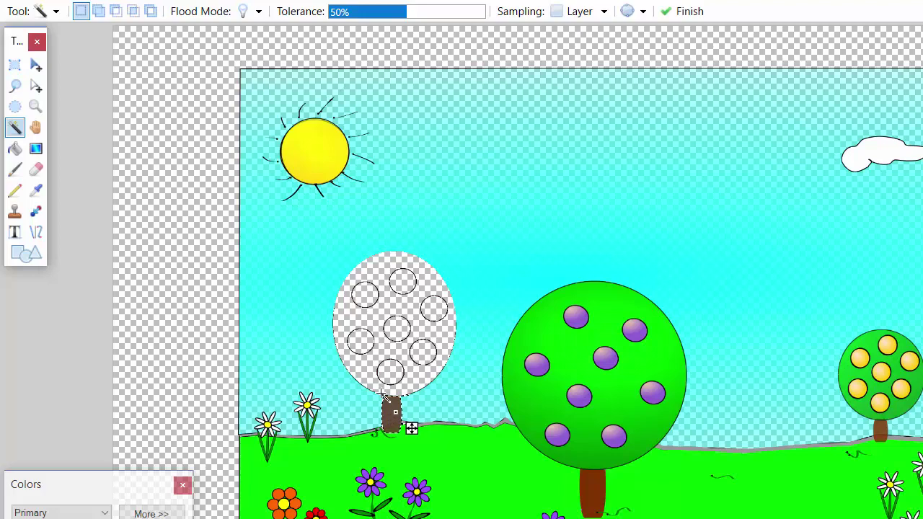
key(Delete)
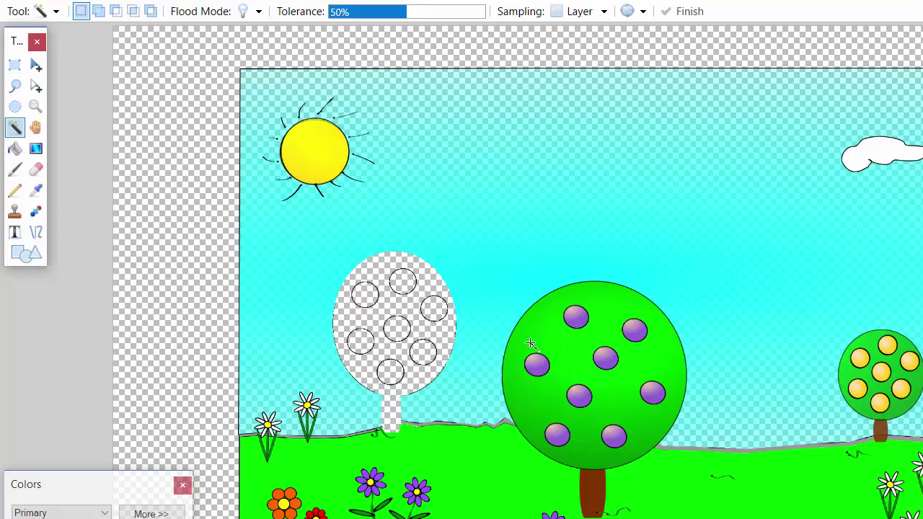
Erase the green crown of the large middle tree and the purple fill of its eight fruits, keeping their outlines.
click(551, 319)
key(Delete)
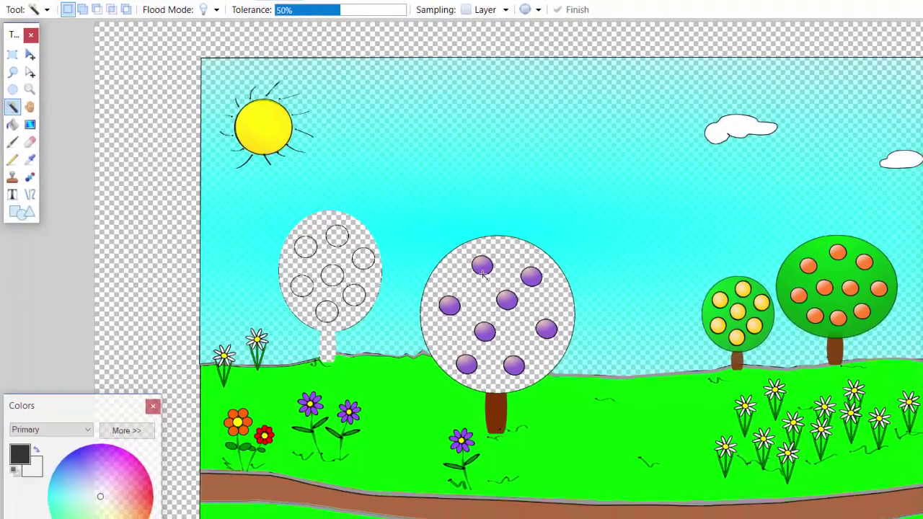
click(465, 368)
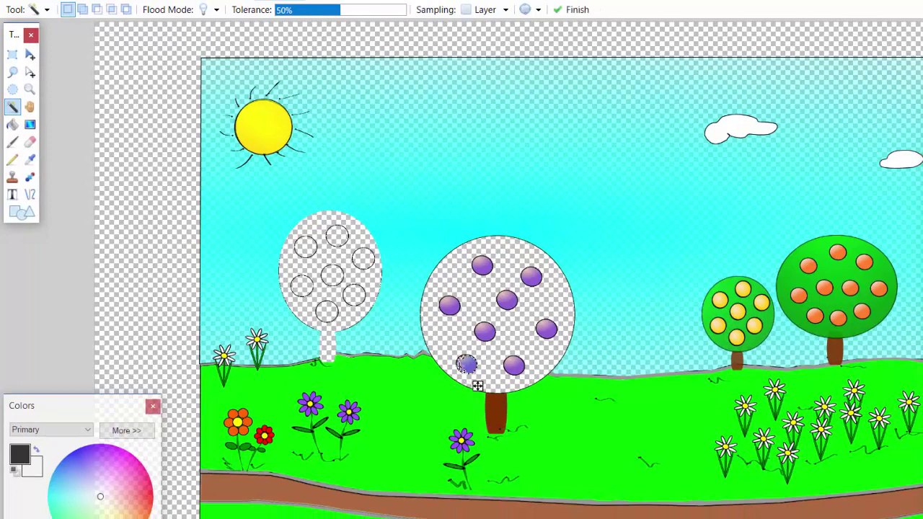
key(Delete)
click(449, 307)
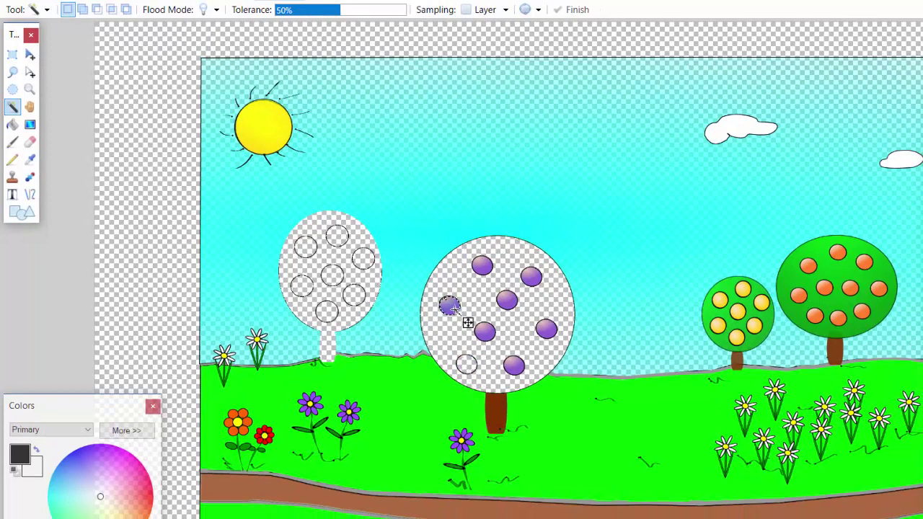
key(Delete)
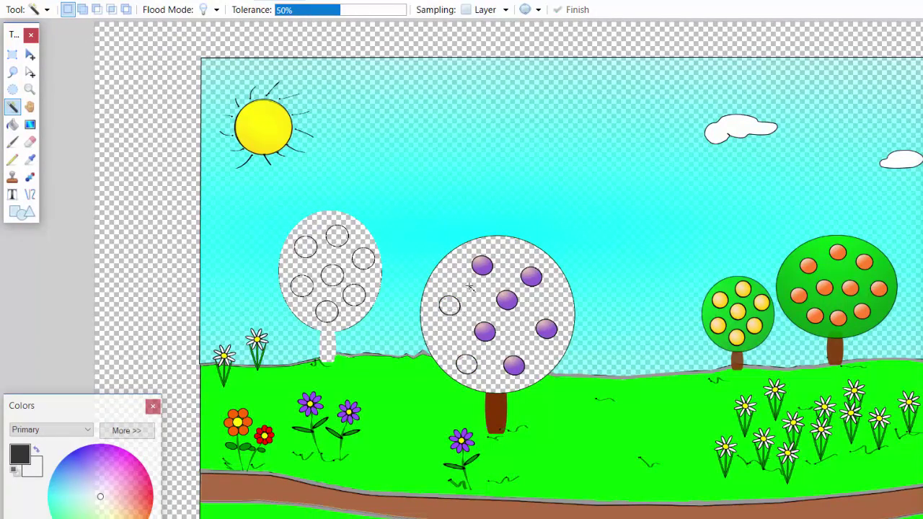
click(482, 267)
key(Delete)
click(507, 300)
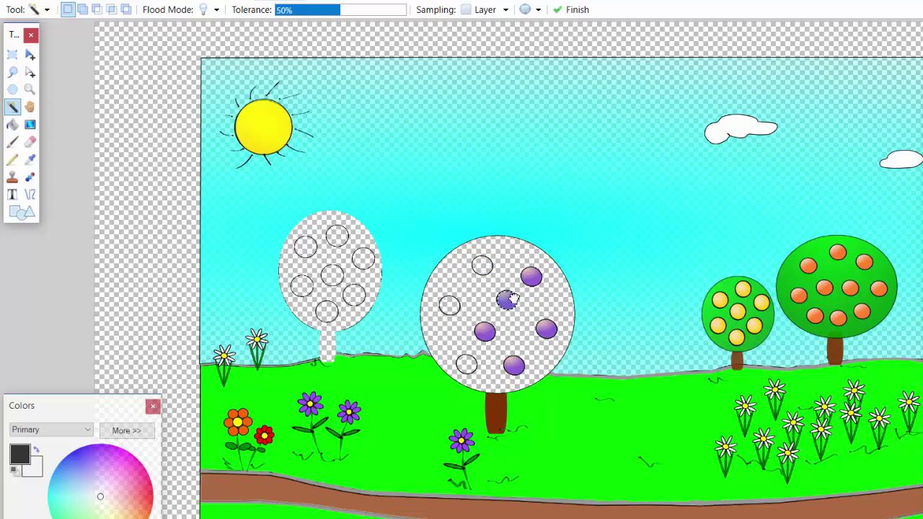
key(Delete)
click(533, 278)
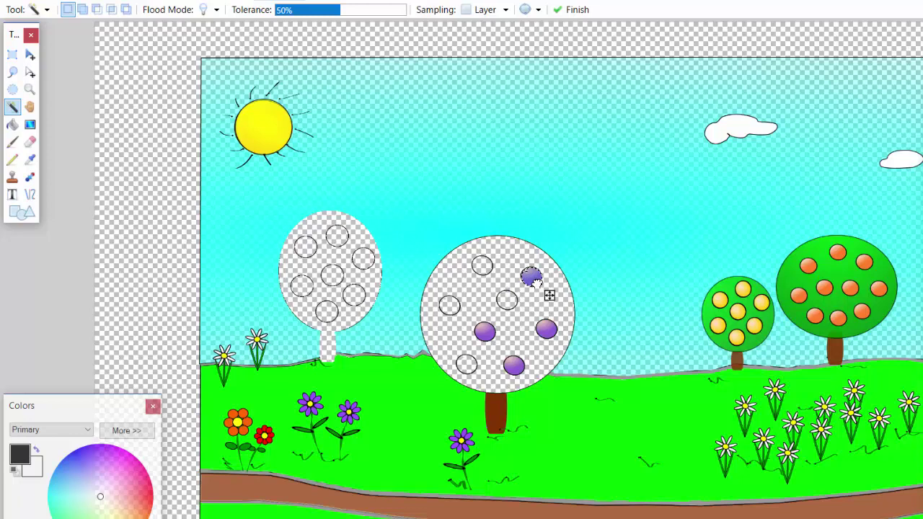
key(Delete)
click(483, 331)
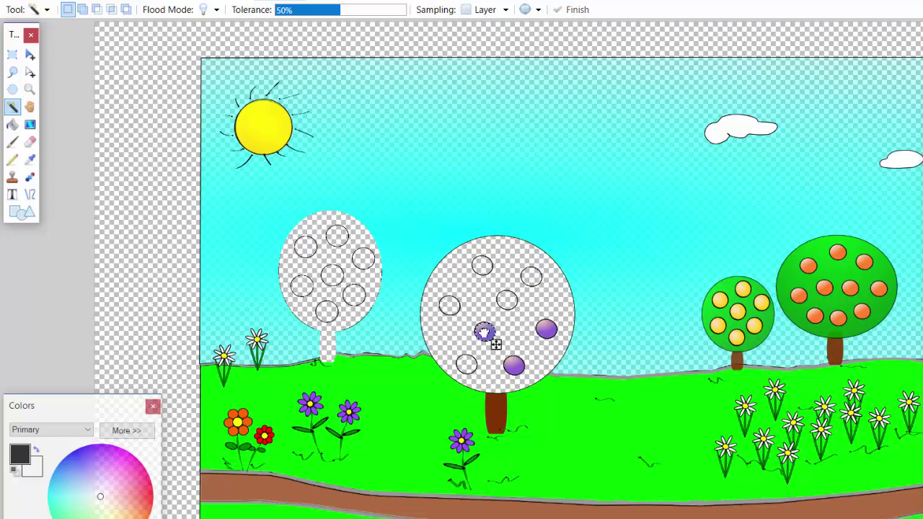
key(Delete)
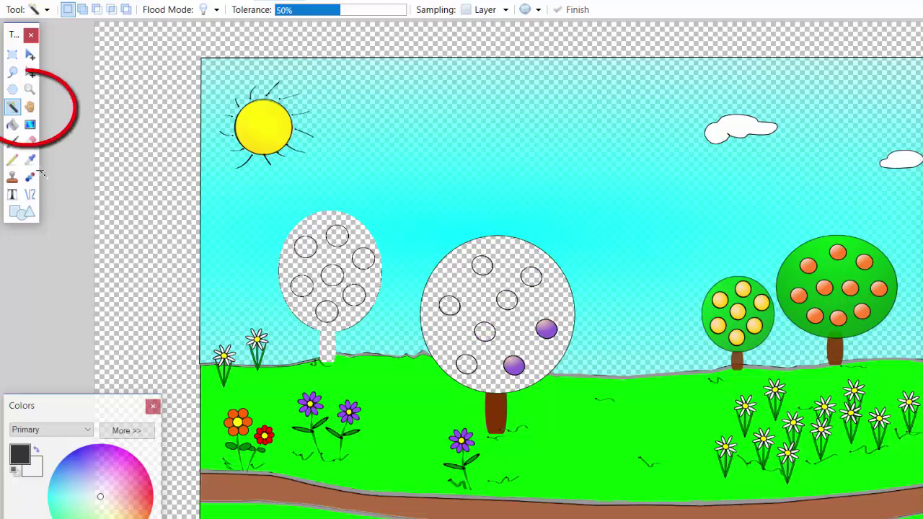
click(514, 369)
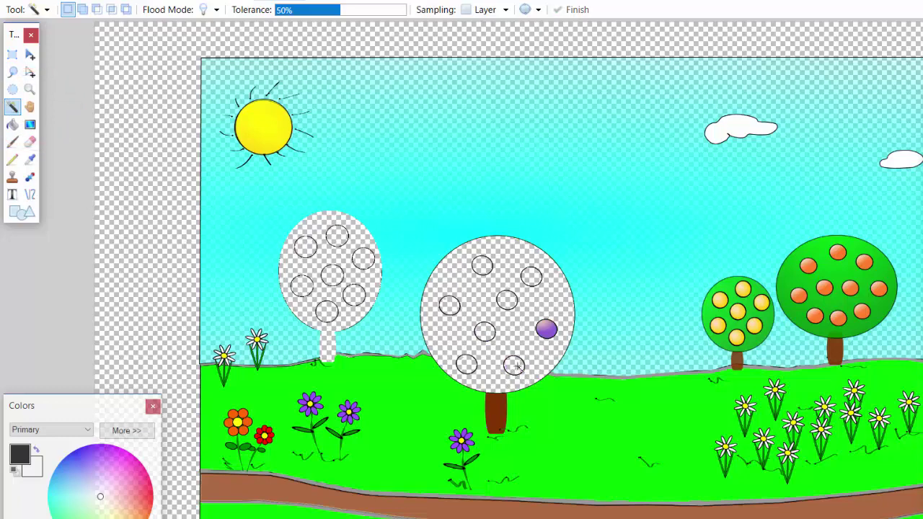
click(545, 330)
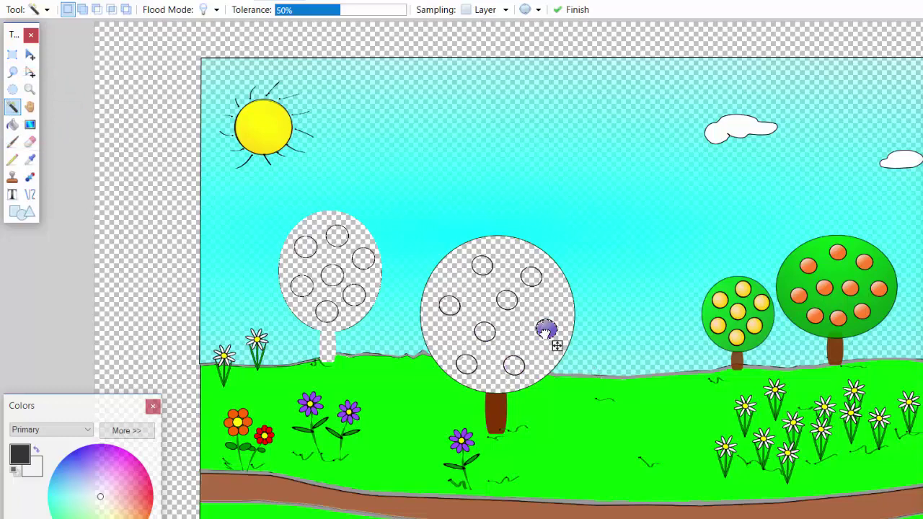
key(Delete)
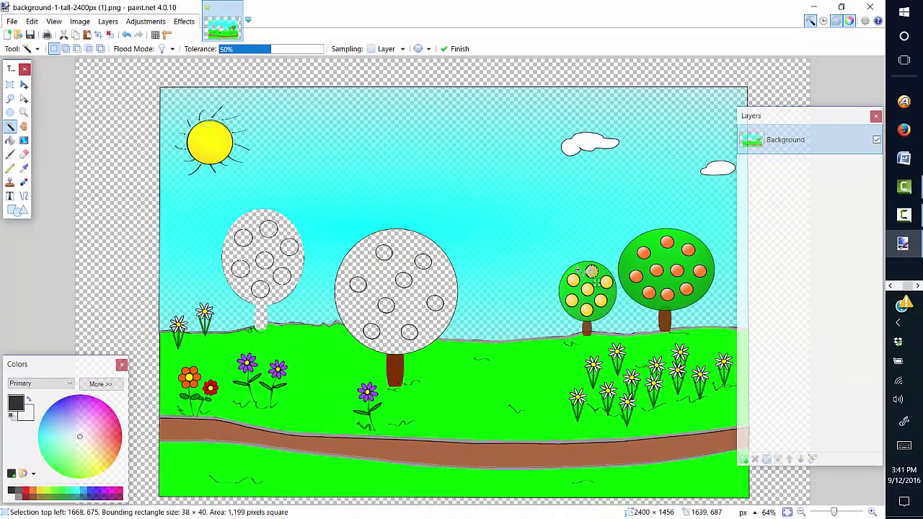
Erase the green crown of the small tree with the yellow fruits using a Magic Wand selection.
click(737, 290)
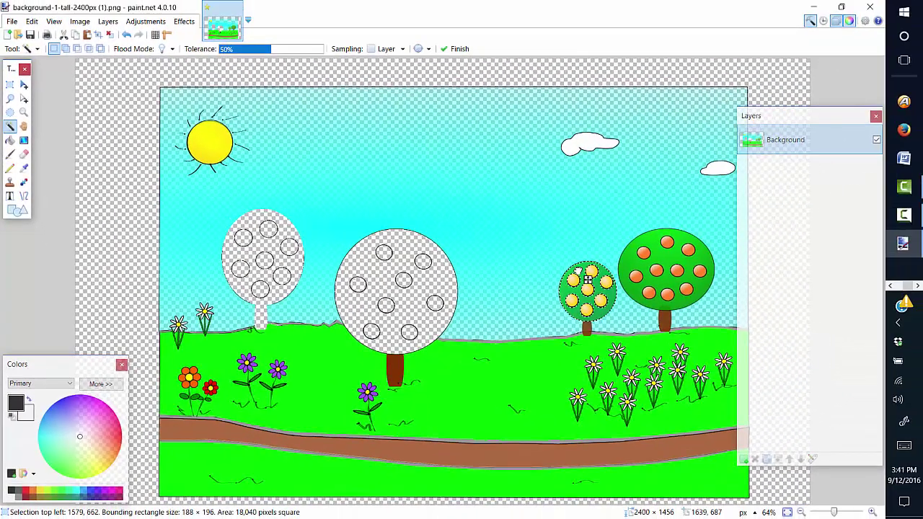
key(Delete)
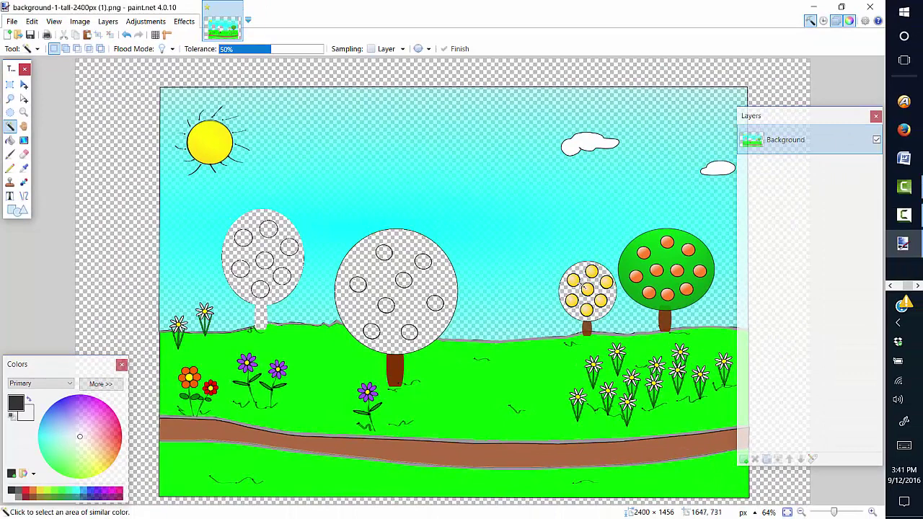
Erase the remaining yellow and orange fruit fills, the rightmost tree's green crown and the brown trunks using Magic Wand selections.
click(574, 280)
click(671, 285)
key(Delete)
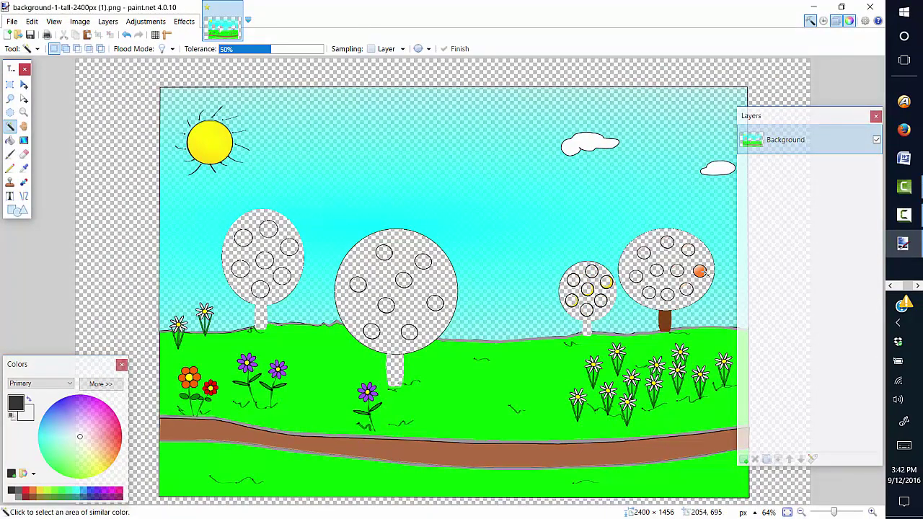
click(700, 271)
key(Delete)
click(663, 322)
key(Delete)
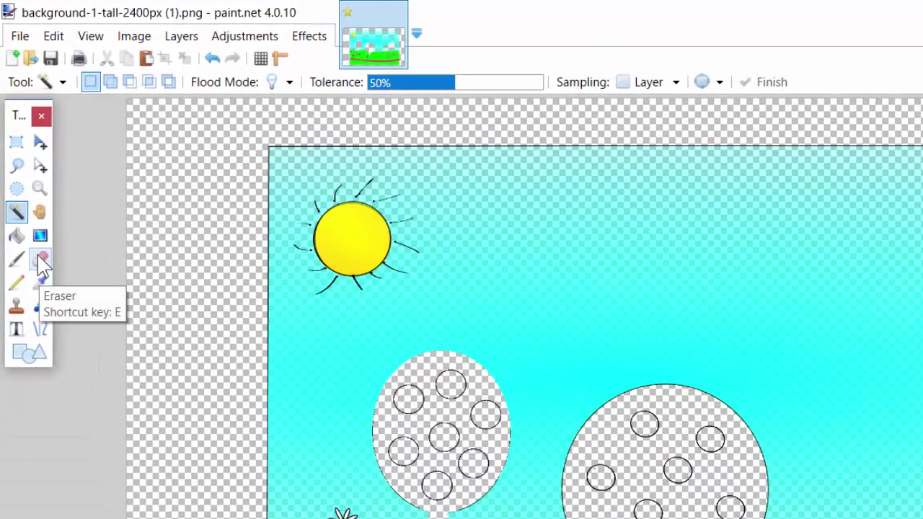
Switch to the Eraser and set its brush width to 100.
click(41, 265)
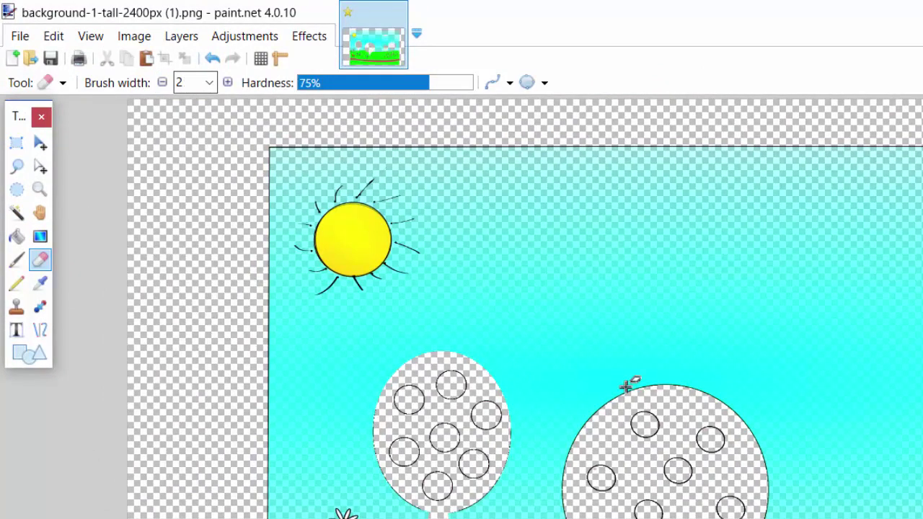
click(209, 83)
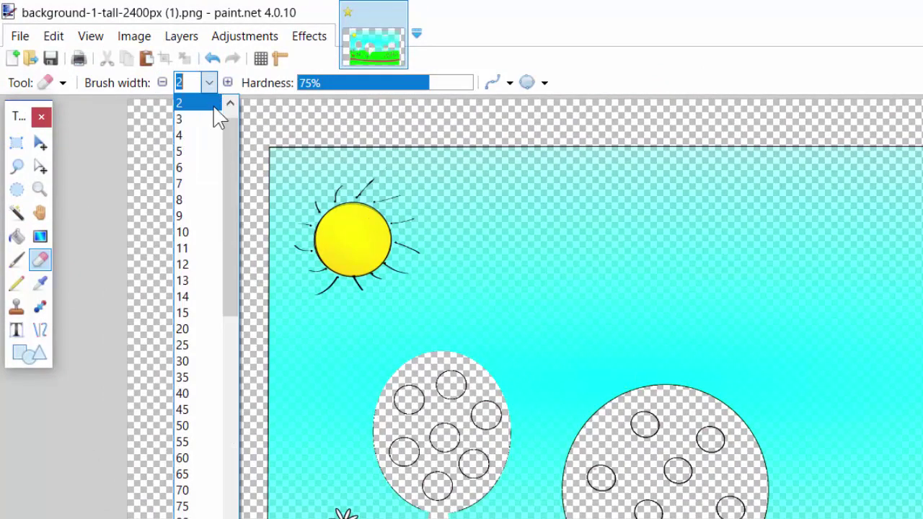
drag(229, 207, 240, 318)
click(196, 333)
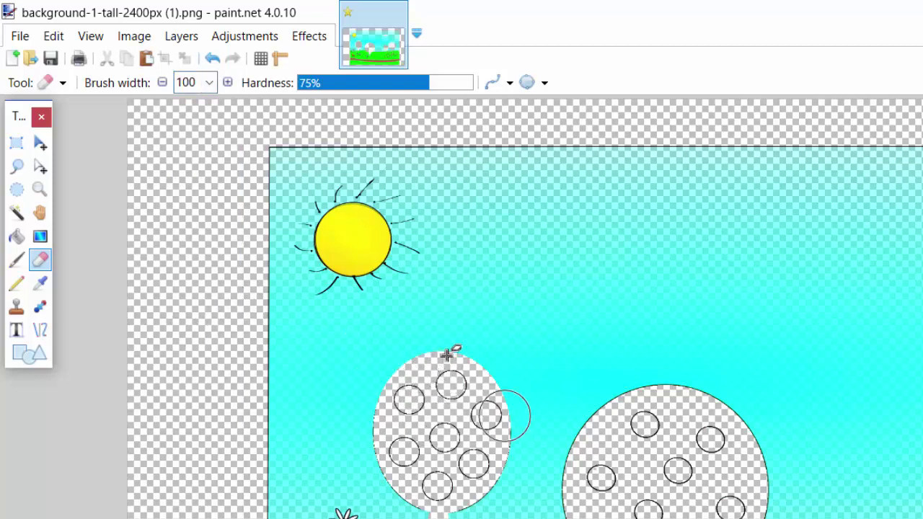
Erase the fruit outlines inside the crowns of all four trees.
mouse_move(439, 397)
mouse_down()
mouse_move(411, 392)
mouse_move(477, 417)
mouse_move(477, 452)
mouse_up()
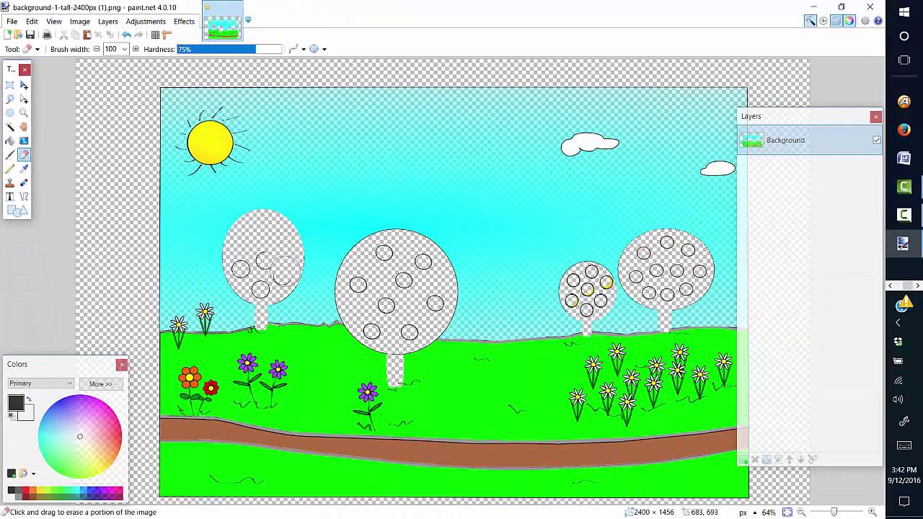
mouse_move(286, 271)
mouse_down()
mouse_move(250, 260)
mouse_move(237, 266)
mouse_move(260, 287)
mouse_up()
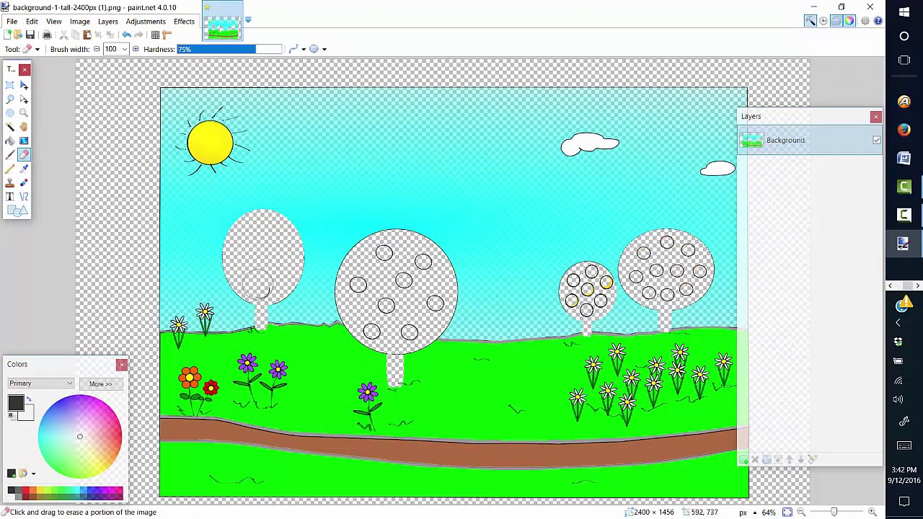
mouse_move(386, 254)
mouse_down()
mouse_move(361, 287)
mouse_move(376, 324)
mouse_move(404, 328)
mouse_move(385, 332)
mouse_move(379, 310)
mouse_move(421, 260)
mouse_move(432, 302)
mouse_up()
mouse_move(577, 288)
mouse_down()
mouse_move(587, 288)
mouse_move(591, 307)
mouse_move(566, 291)
mouse_move(598, 282)
mouse_move(592, 292)
mouse_move(578, 283)
mouse_up()
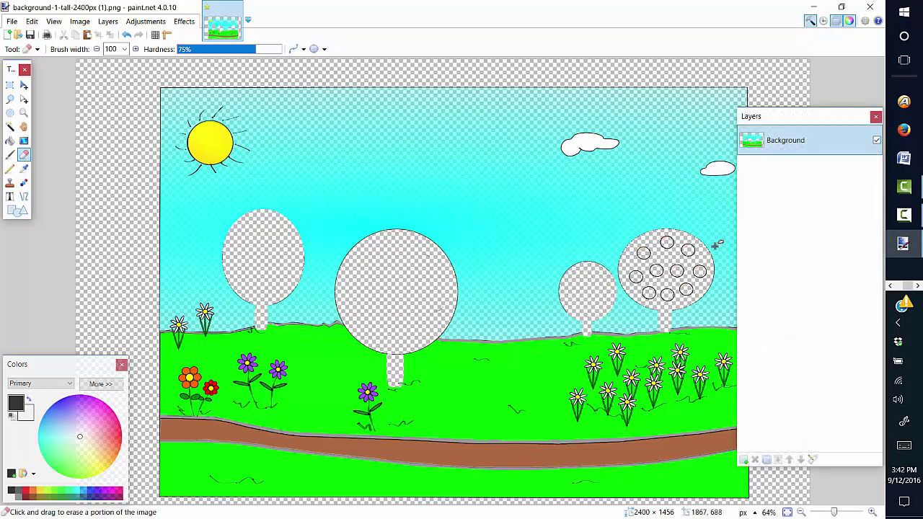
mouse_move(686, 245)
mouse_down()
mouse_move(655, 249)
mouse_move(643, 267)
mouse_move(657, 287)
mouse_move(684, 285)
mouse_move(692, 265)
mouse_move(678, 249)
mouse_move(662, 263)
mouse_move(649, 259)
mouse_up()
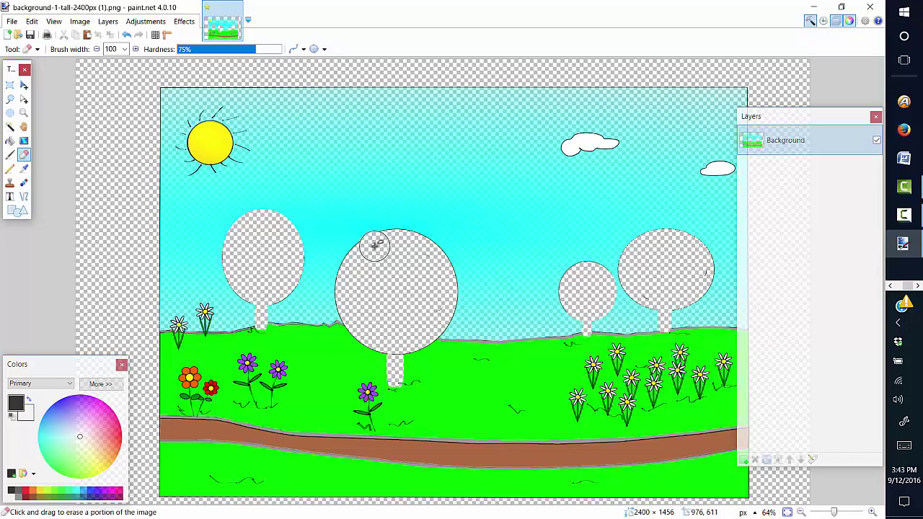
Erase the black crown outlines of all four trees, starting with the large middle tree.
mouse_move(375, 245)
mouse_down()
mouse_move(347, 268)
mouse_move(347, 286)
mouse_move(352, 315)
mouse_move(384, 338)
mouse_move(375, 338)
mouse_move(410, 338)
mouse_move(441, 317)
mouse_move(435, 267)
mouse_move(383, 242)
mouse_move(417, 246)
mouse_move(441, 267)
mouse_up()
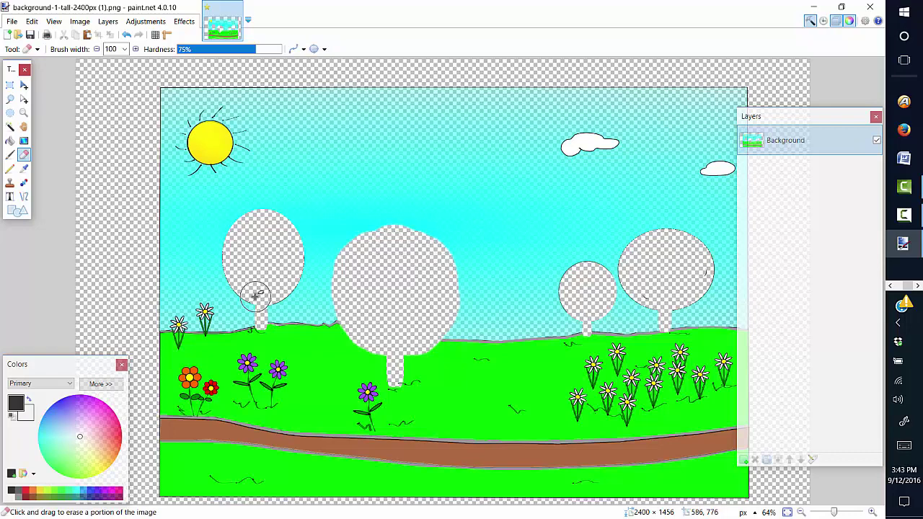
mouse_move(256, 296)
mouse_down()
mouse_move(242, 229)
mouse_move(290, 247)
mouse_move(267, 289)
mouse_up()
mouse_move(578, 277)
mouse_down()
mouse_move(601, 278)
mouse_move(640, 294)
mouse_move(651, 237)
mouse_move(692, 254)
mouse_move(702, 271)
mouse_move(661, 283)
mouse_up()
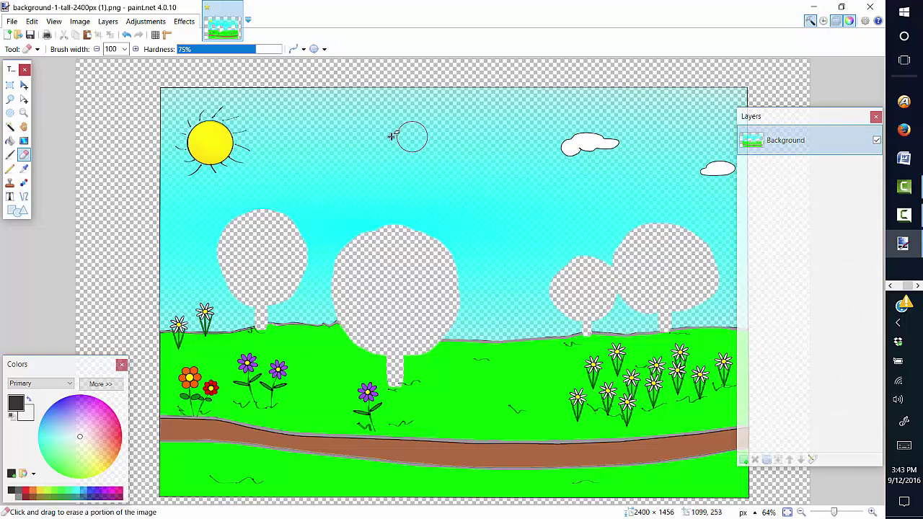
Sample the bright cyan of the sky near the middle tree as the primary color and add a new layer.
click(24, 170)
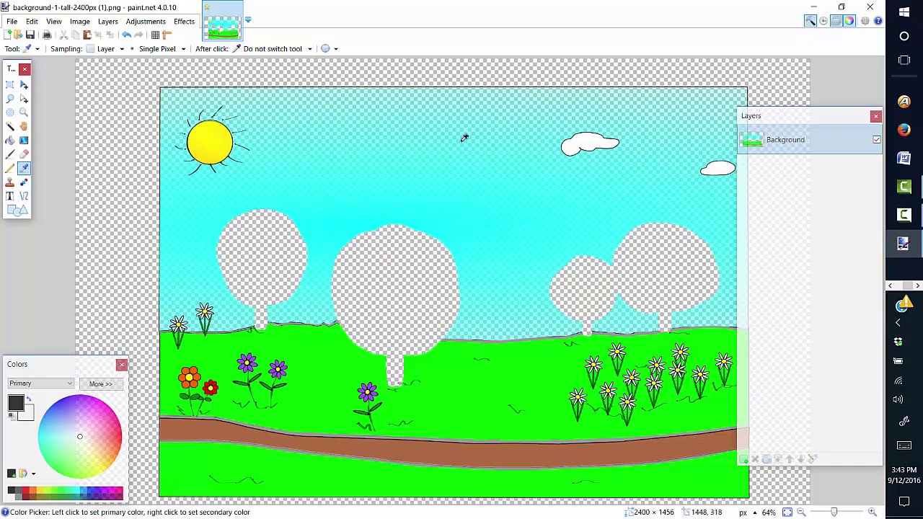
click(469, 232)
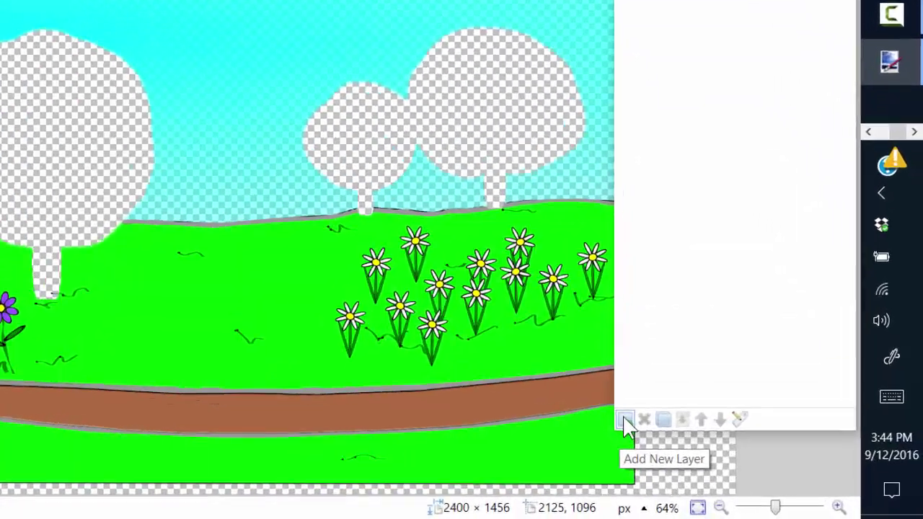
click(625, 421)
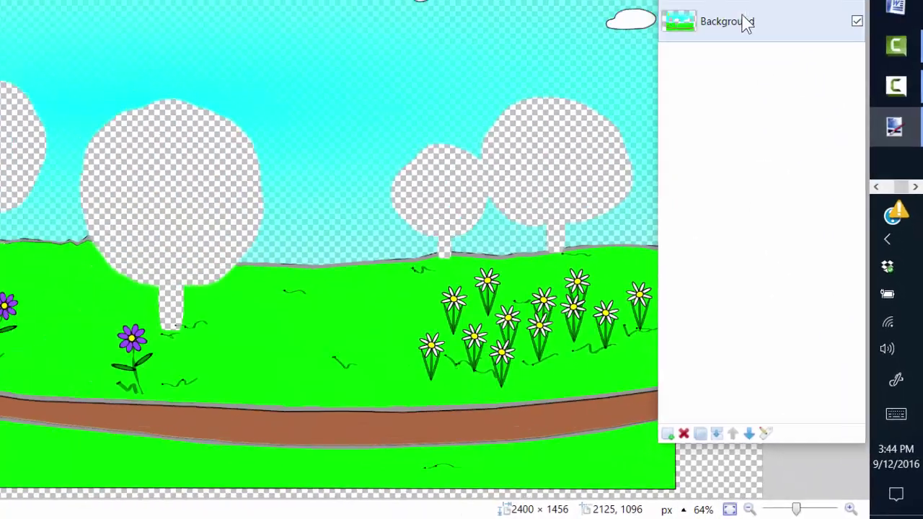
click(745, 24)
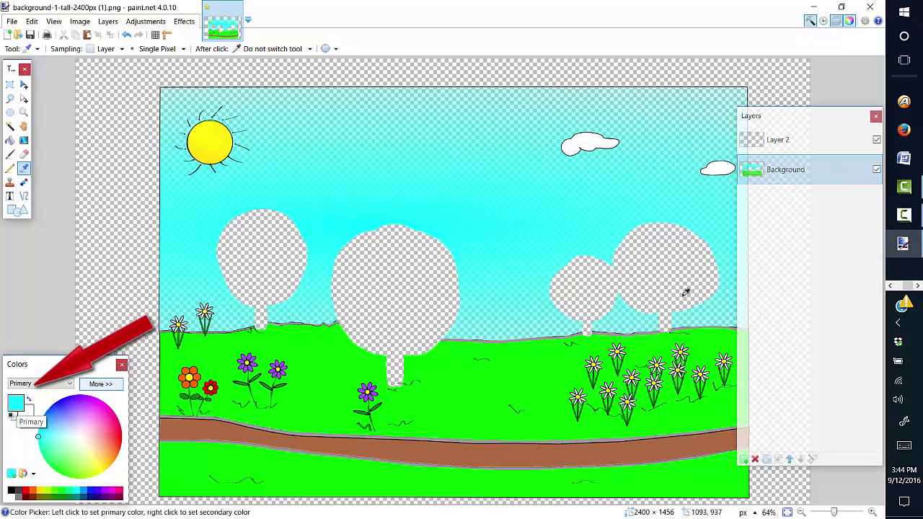
Fill all of Layer 2 with cyan using the Paint Bucket and move it below the Background layer.
click(809, 142)
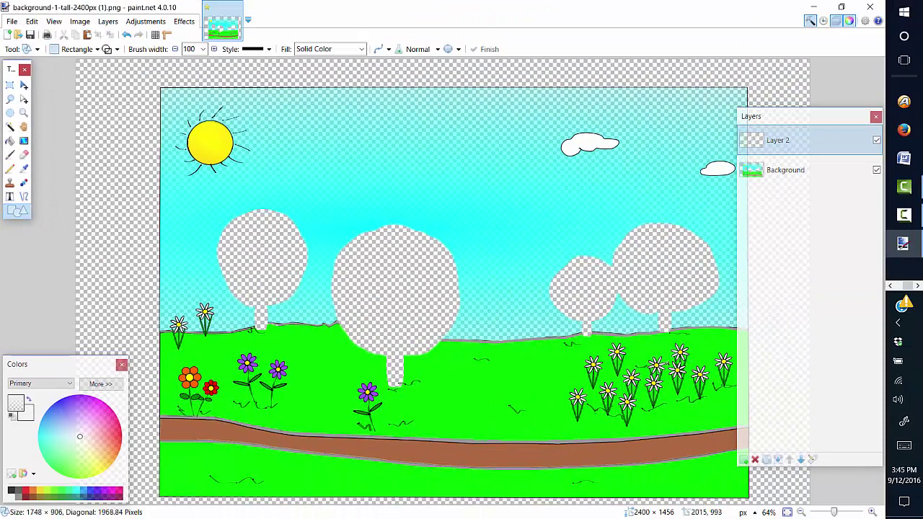
drag(661, 348, 660, 349)
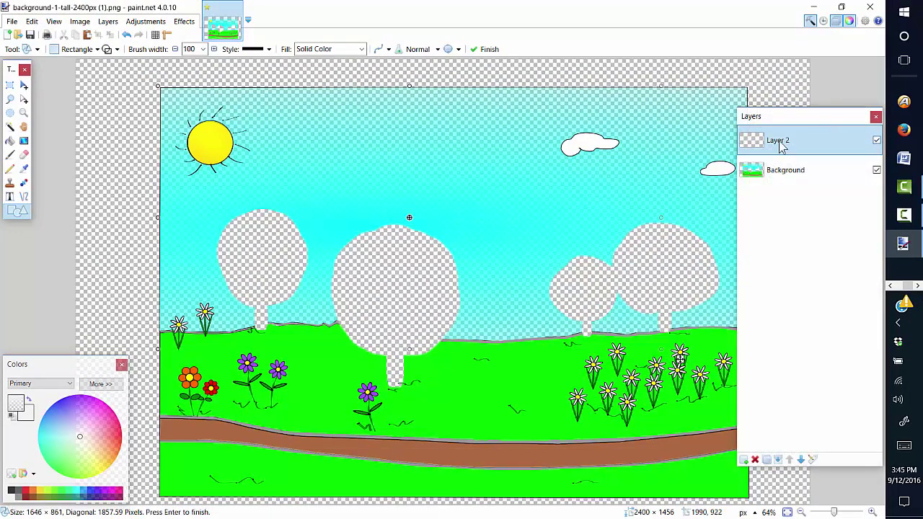
click(10, 142)
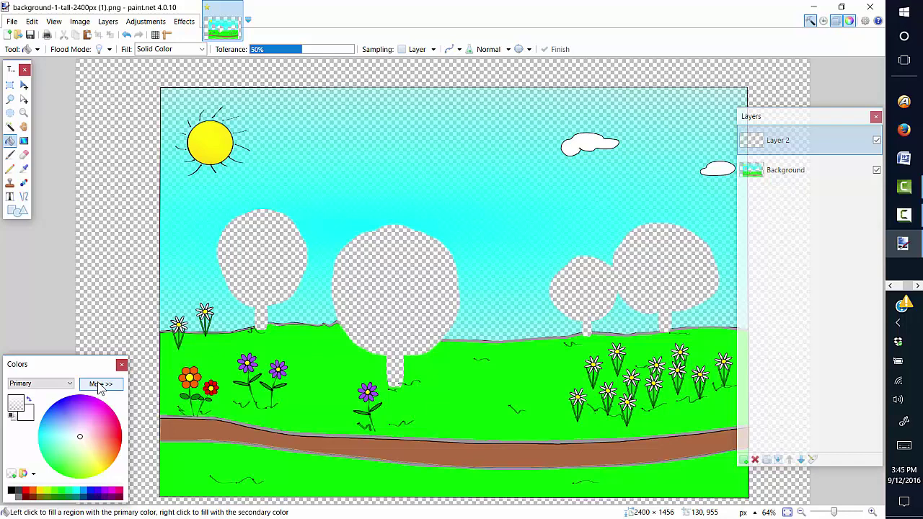
click(76, 491)
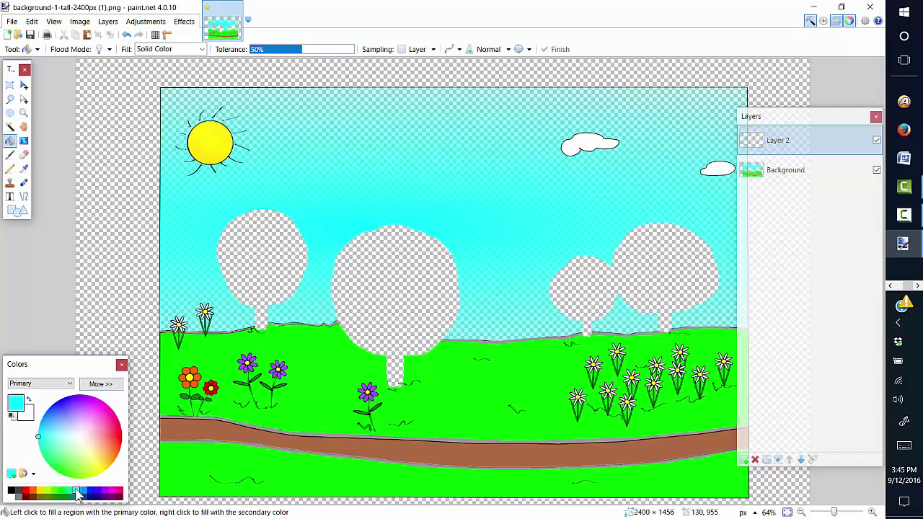
click(265, 222)
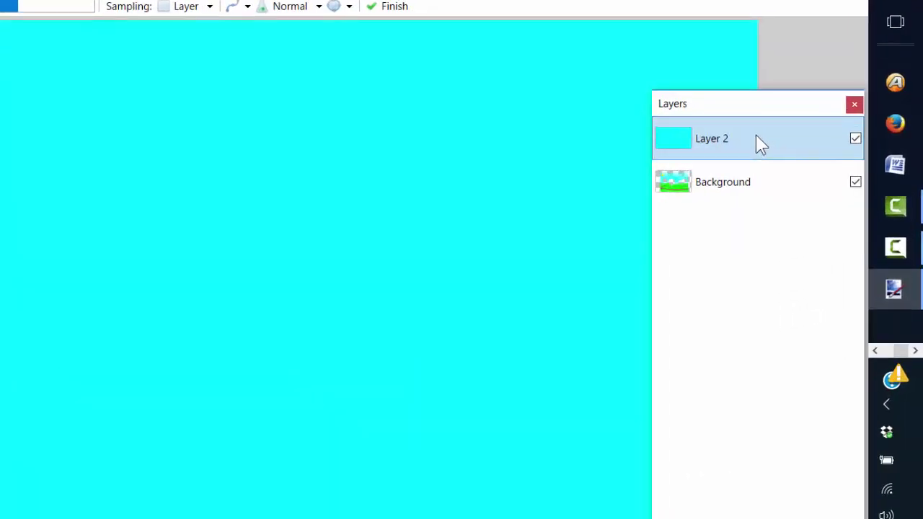
drag(755, 138, 777, 190)
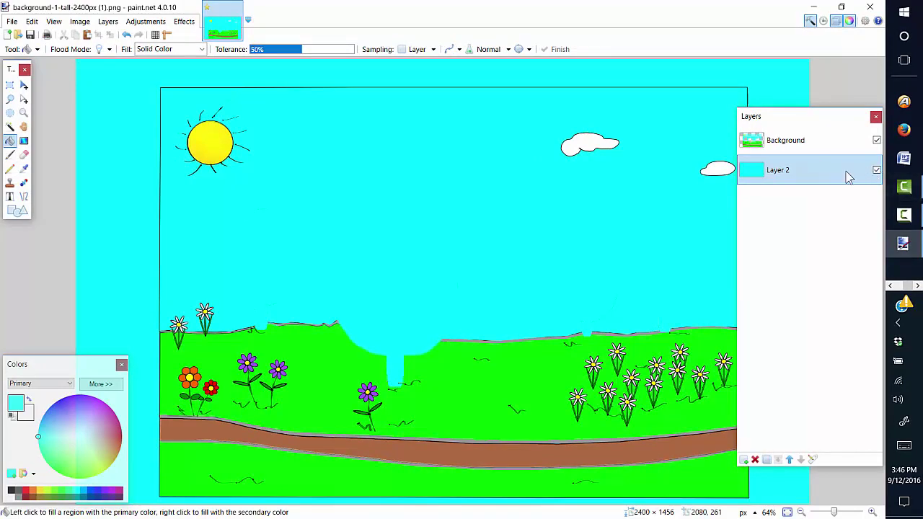
mouse_move(848, 177)
mouse_down()
mouse_move(846, 144)
mouse_move(852, 177)
mouse_up()
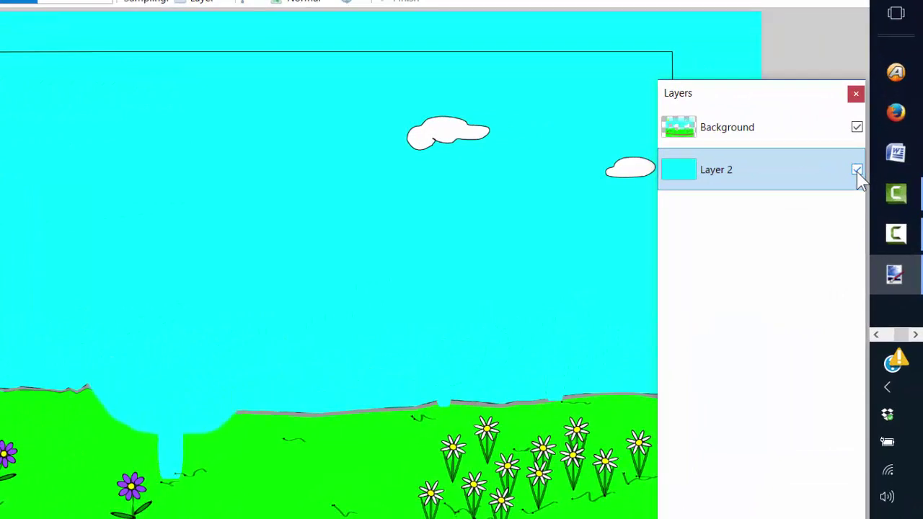
Toggle the visibility of Layer 2 to compare the sky with and without the cyan fill, ending with it hidden.
click(856, 170)
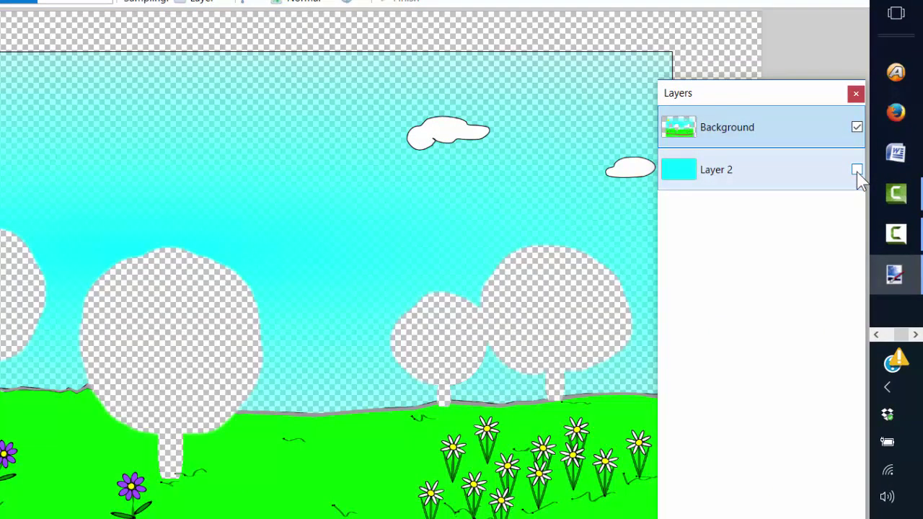
click(856, 170)
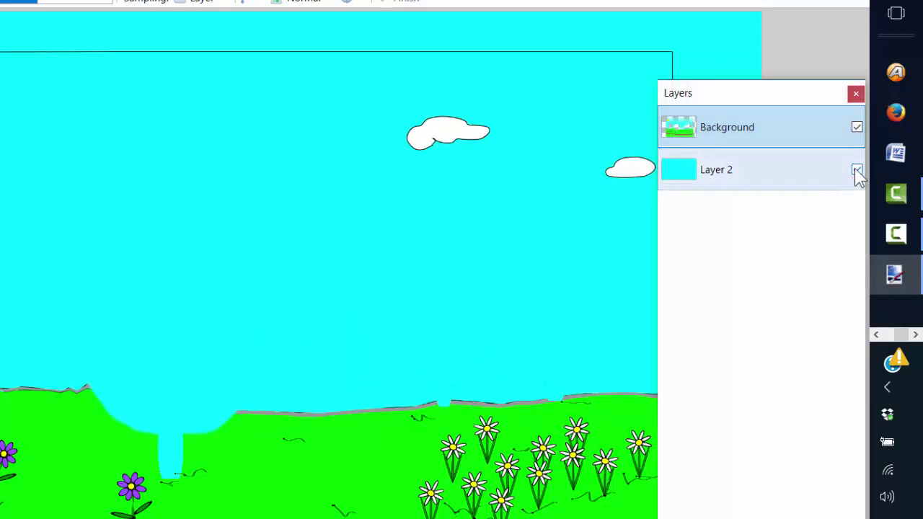
click(857, 170)
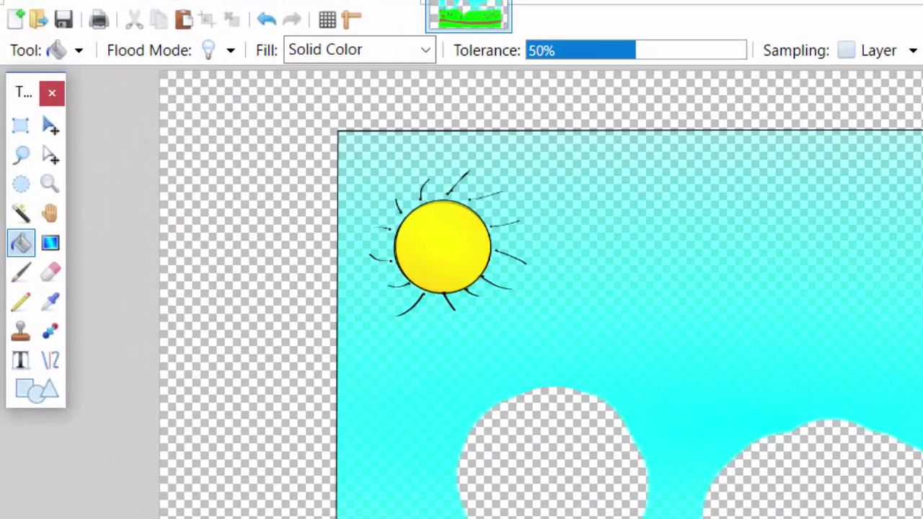
Erase more of the sky around the two rightmost trees and the leftmost tree, checking the blend with Layer 2 shown.
click(52, 279)
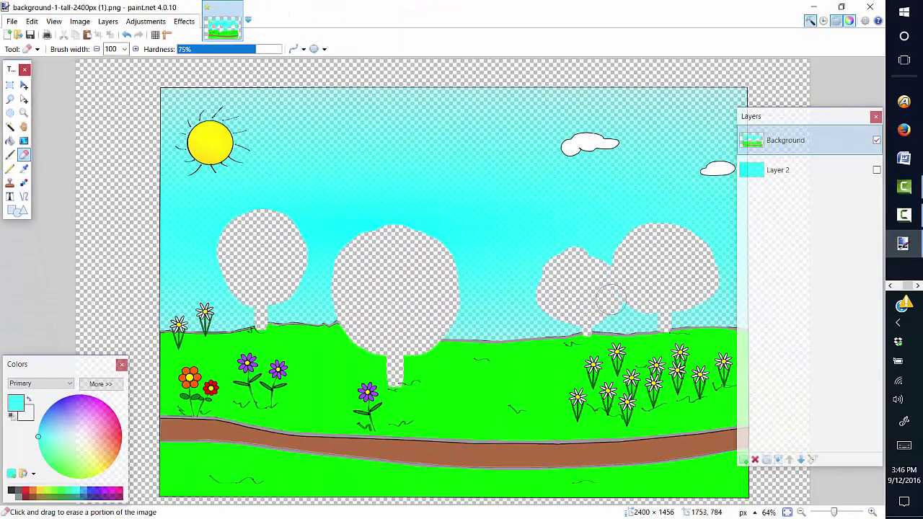
mouse_move(610, 299)
mouse_down()
mouse_move(689, 296)
mouse_move(700, 261)
mouse_move(684, 235)
mouse_move(643, 237)
mouse_move(618, 262)
mouse_move(586, 255)
mouse_up()
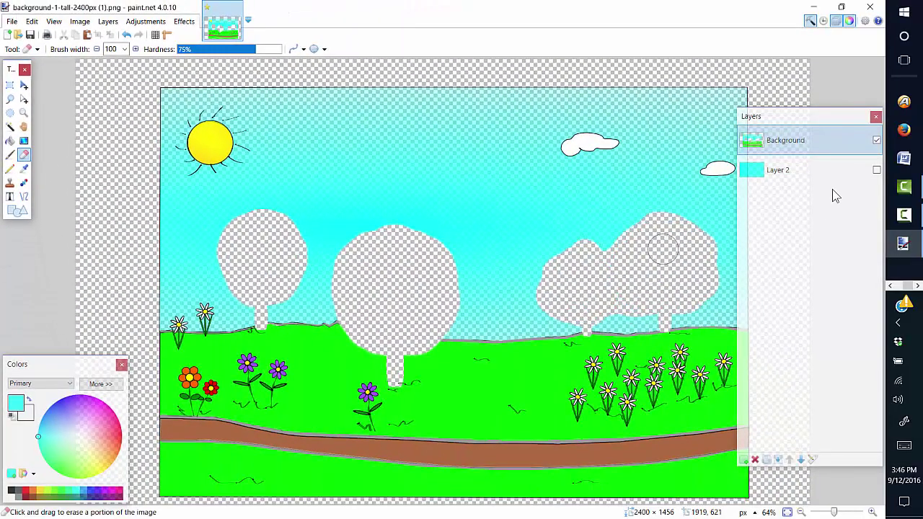
click(875, 171)
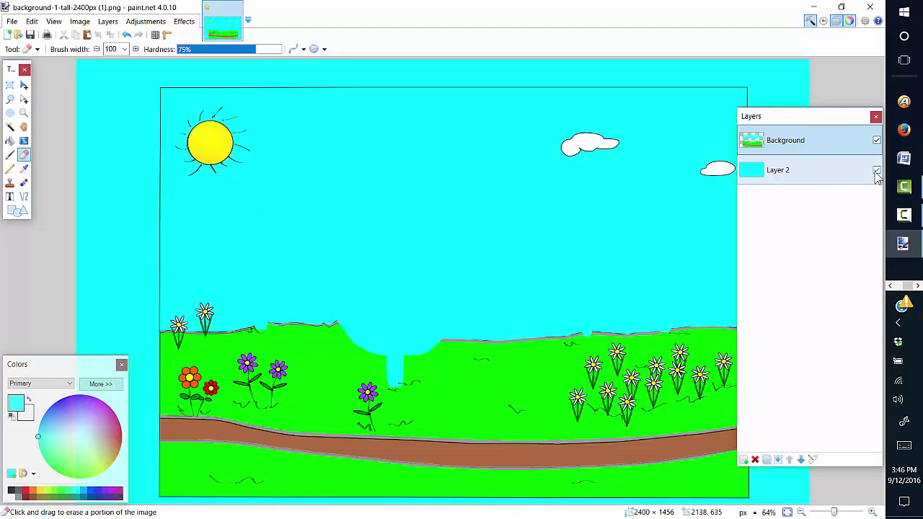
click(876, 172)
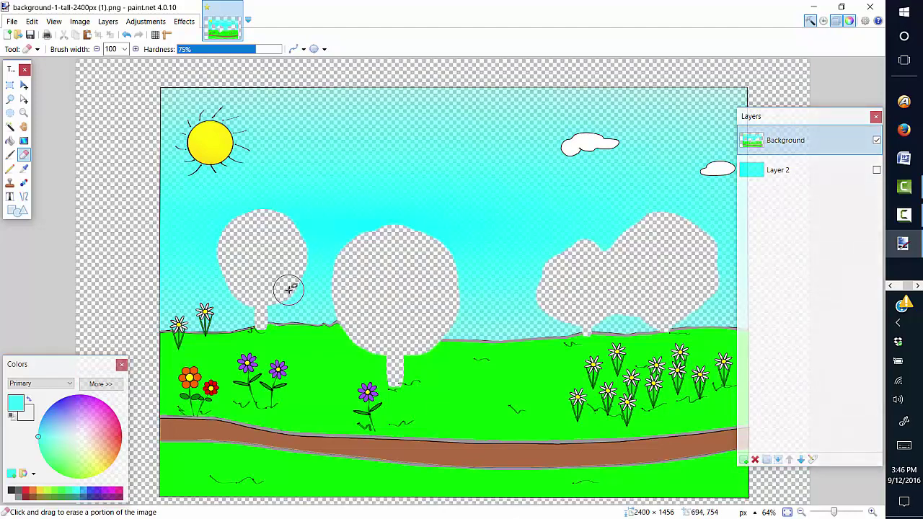
mouse_move(272, 296)
mouse_down()
mouse_move(256, 307)
mouse_move(237, 301)
mouse_move(230, 284)
mouse_move(258, 301)
mouse_move(294, 301)
mouse_move(309, 282)
mouse_move(315, 244)
mouse_up()
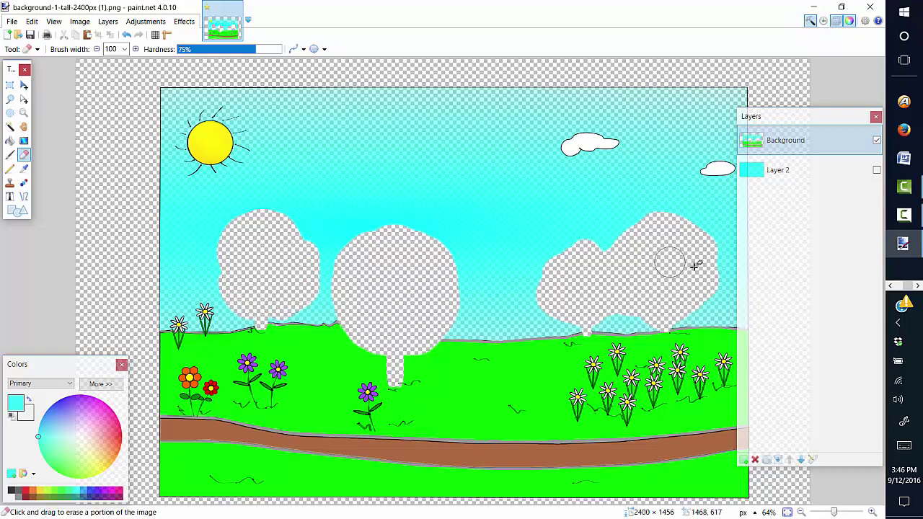
Erase a strip of sky along the right edge of the middle tree's crown and make Layer 2 visible.
click(877, 172)
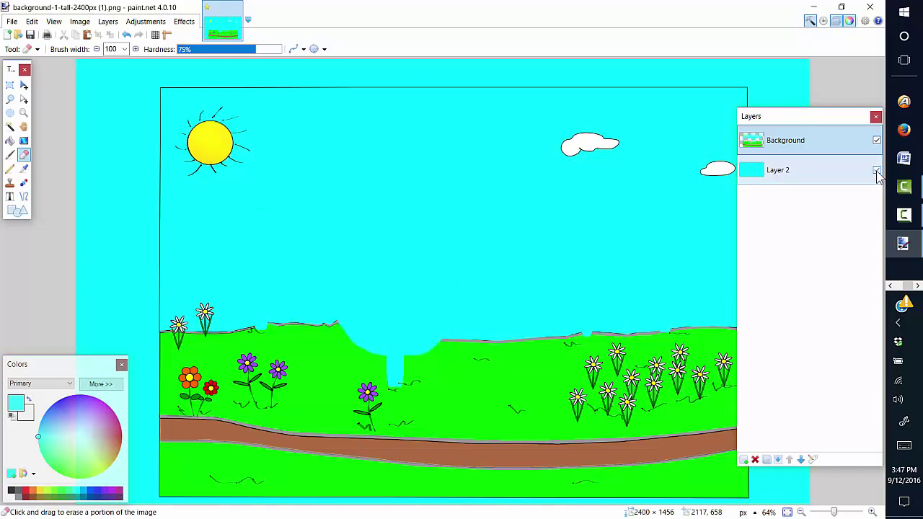
click(876, 171)
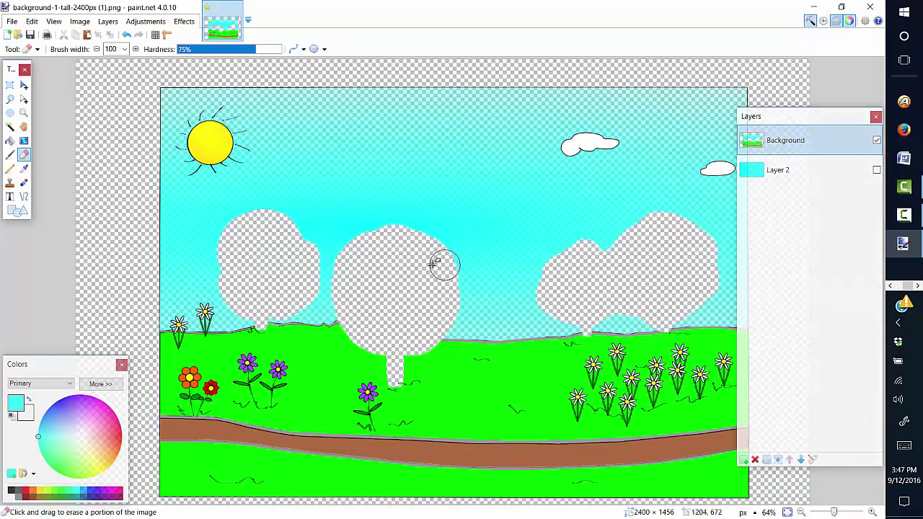
mouse_move(435, 259)
mouse_down()
mouse_move(453, 281)
mouse_move(450, 315)
mouse_move(457, 272)
mouse_up()
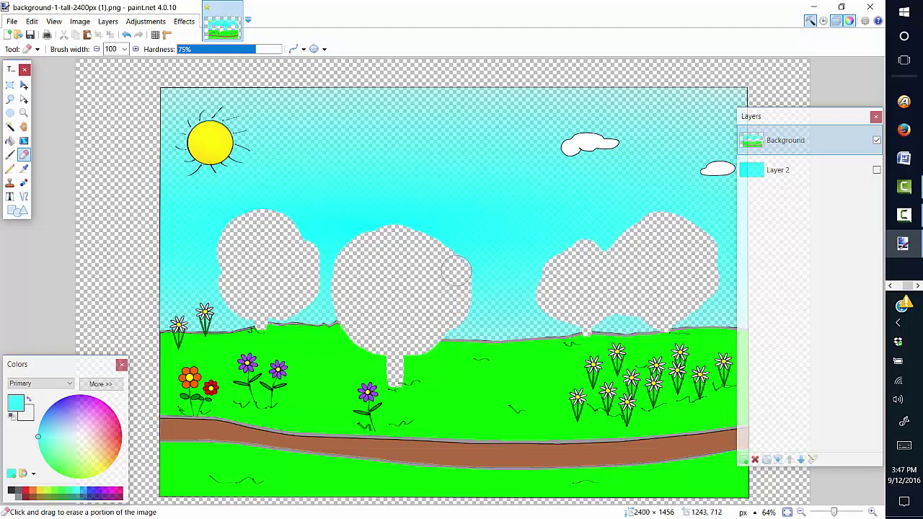
click(876, 171)
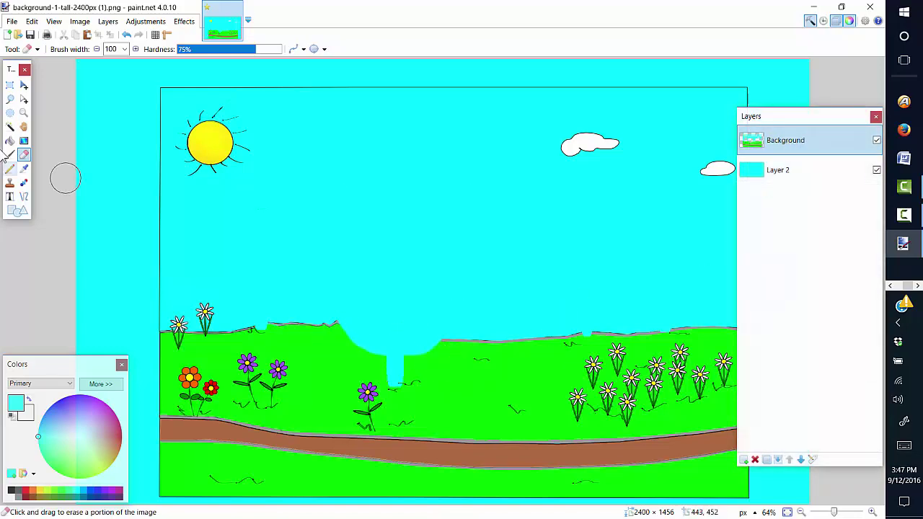
Sample the hill's green and paint over the gap left by the middle tree with the Paintbrush at width 100.
click(23, 168)
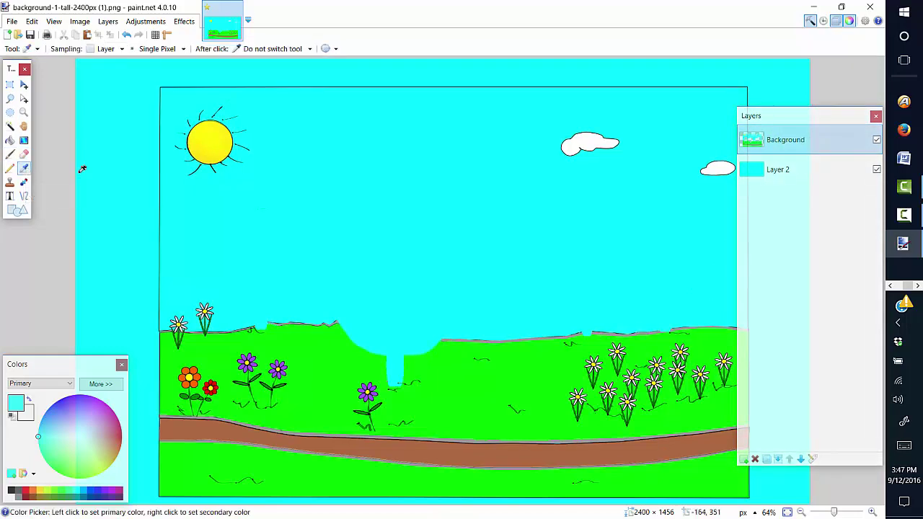
click(336, 335)
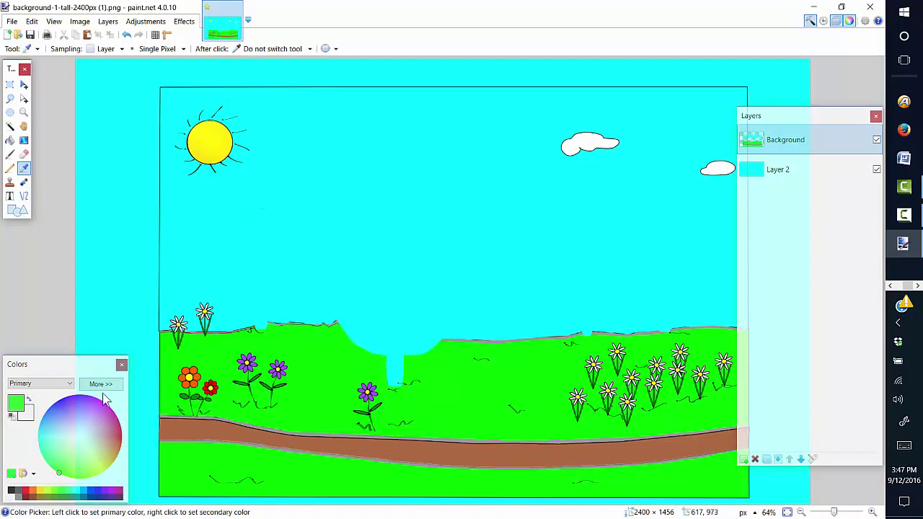
click(11, 155)
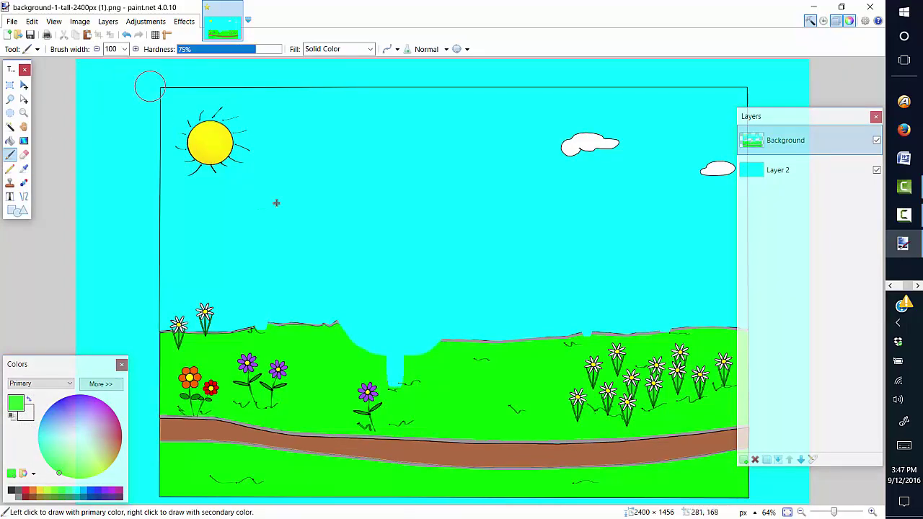
drag(344, 339, 420, 351)
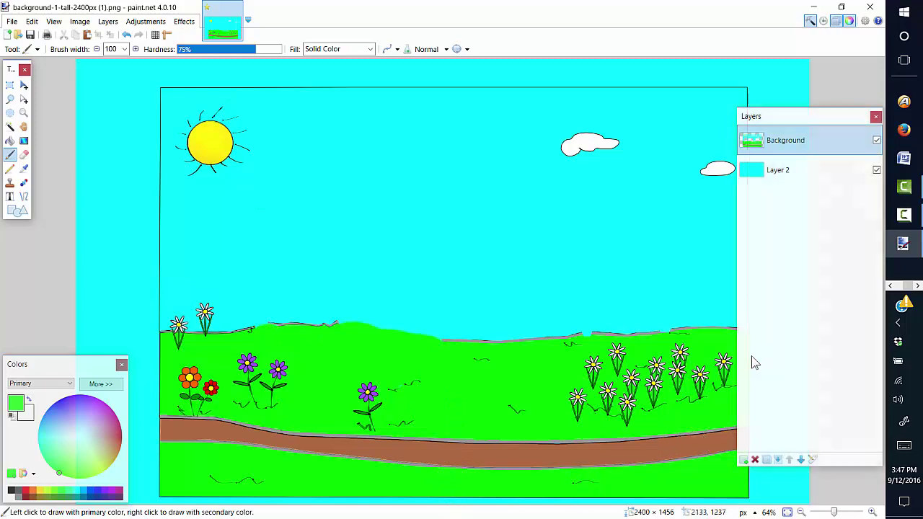
Close the Layers window and bring it back.
click(875, 118)
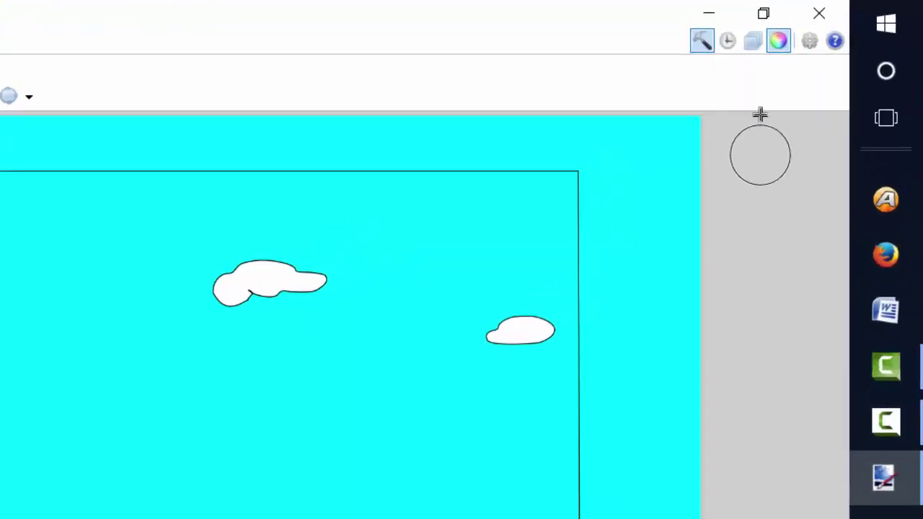
click(690, 66)
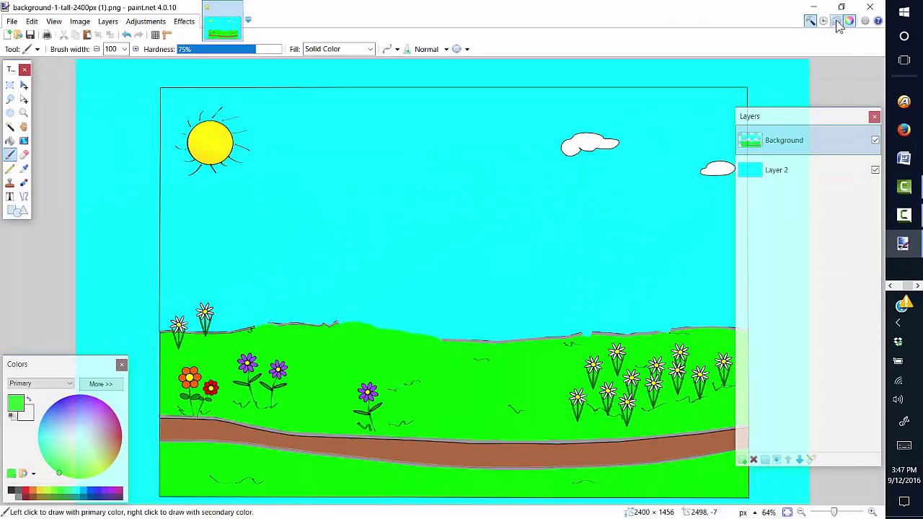
Sample the gray of the hill's outline beside the leftmost gap as the primary color.
click(873, 512)
click(872, 512)
click(872, 512)
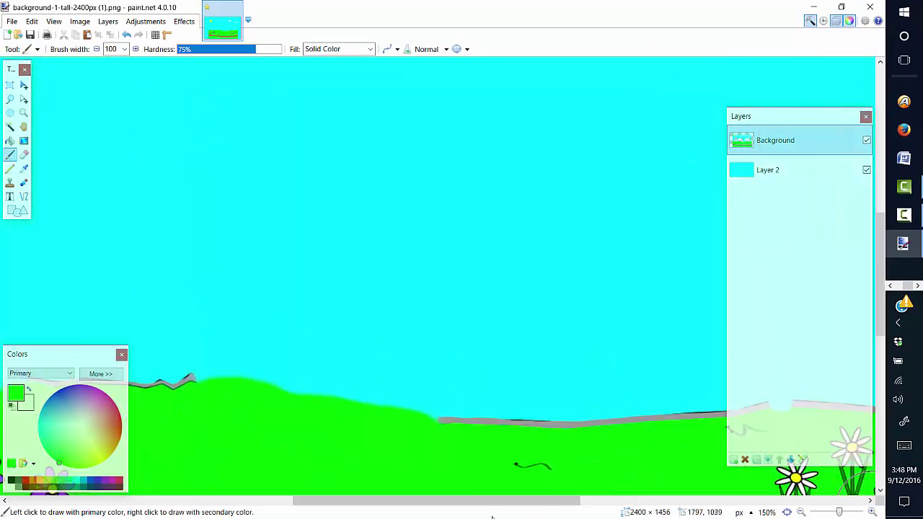
mouse_move(409, 503)
mouse_down()
mouse_move(319, 503)
mouse_move(329, 509)
mouse_up()
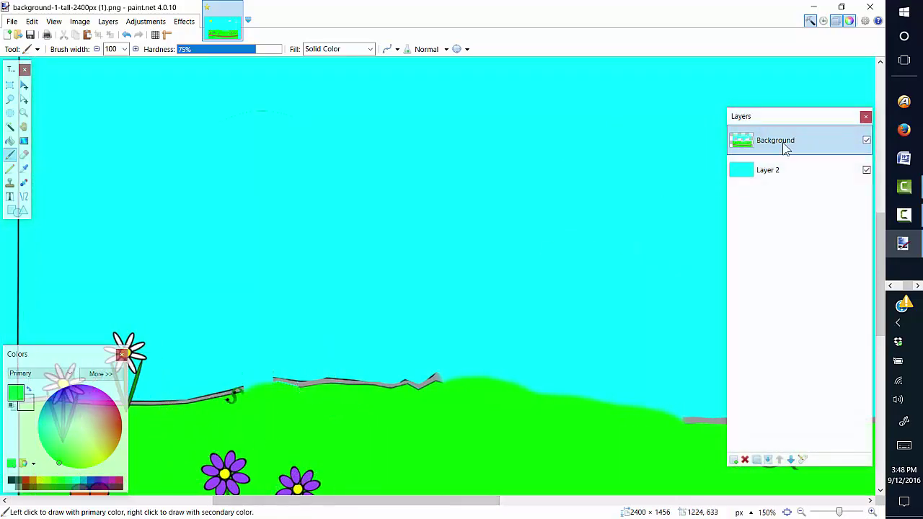
click(24, 168)
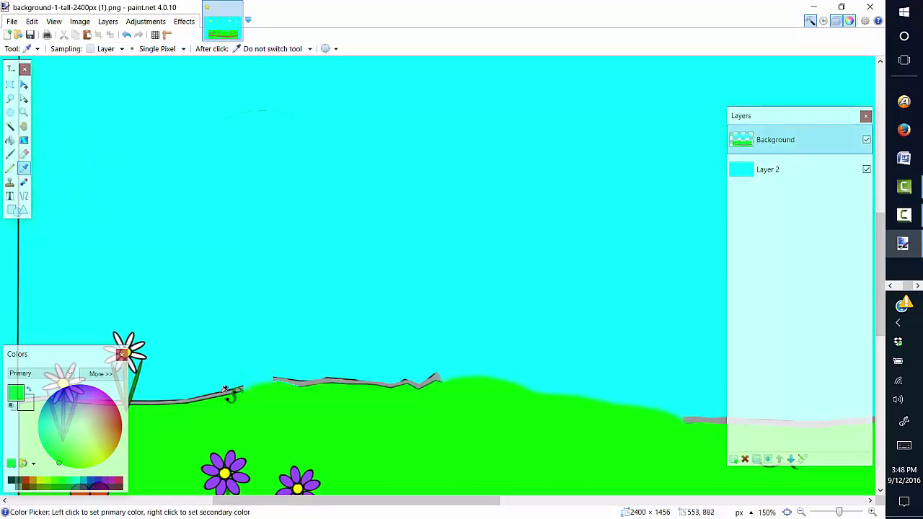
click(225, 392)
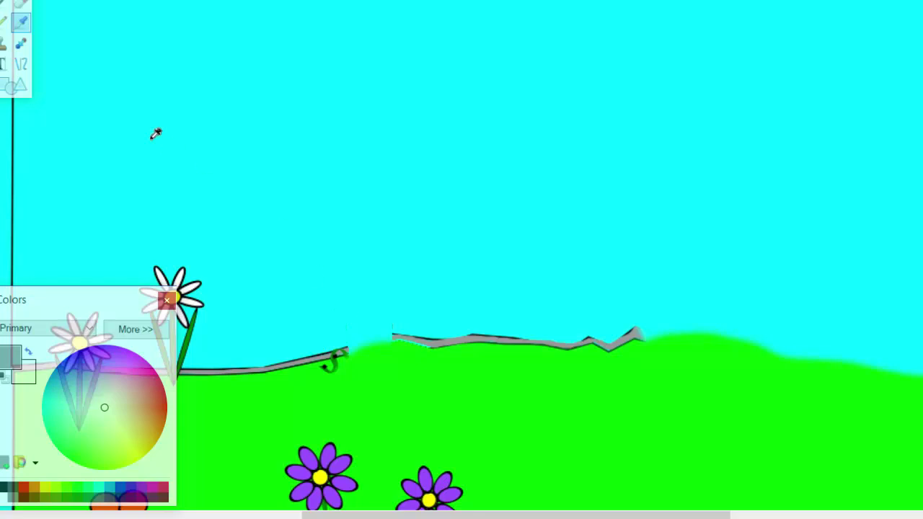
Draw a gray line about 50 px long with the Line/Curve tool at brush width 10 across the leftmost outline gap.
click(21, 64)
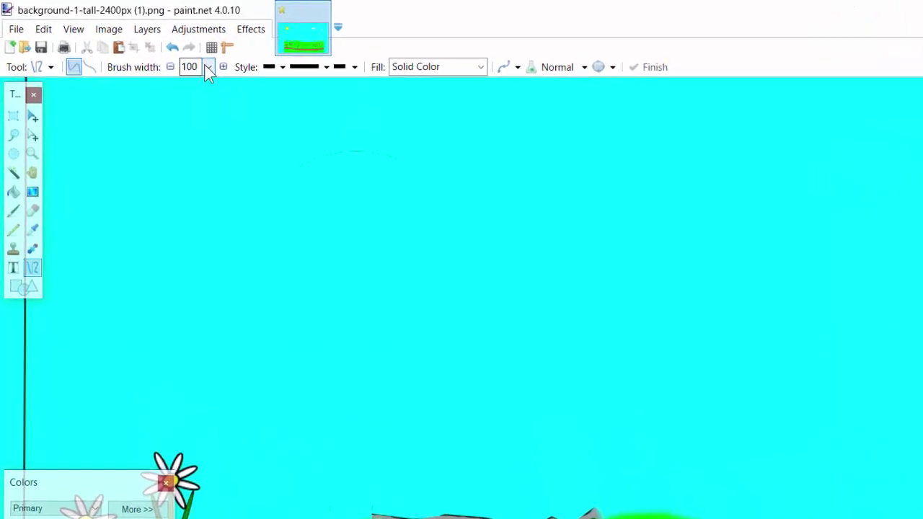
click(207, 67)
mouse_move(282, 315)
mouse_down()
mouse_move(270, 137)
mouse_move(267, 148)
mouse_up()
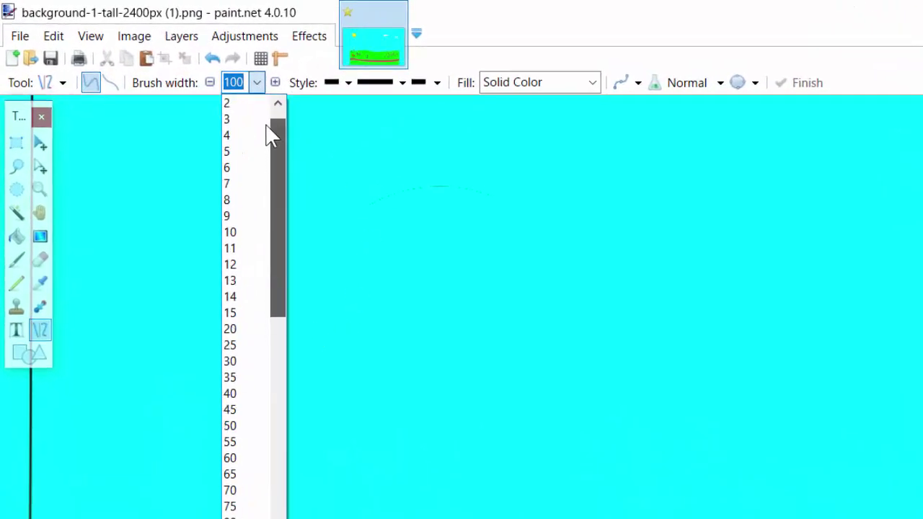
click(241, 186)
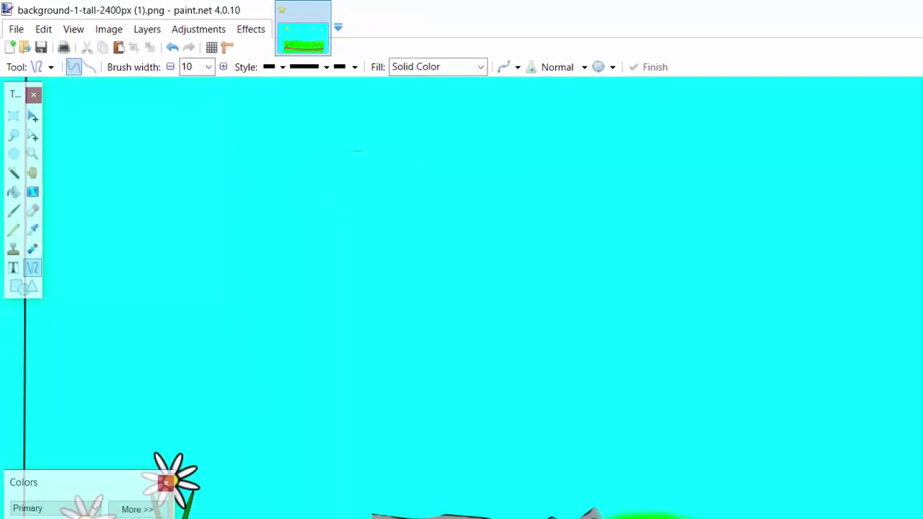
drag(327, 518, 356, 518)
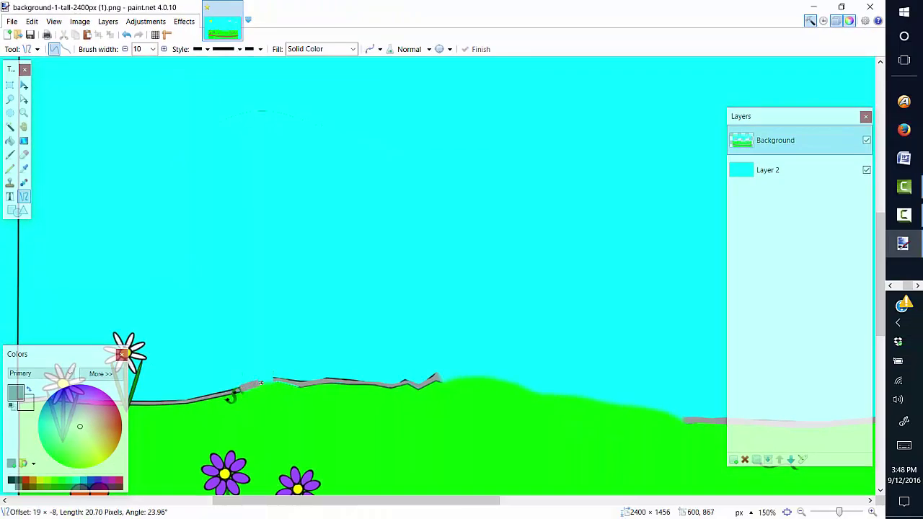
drag(261, 382, 274, 379)
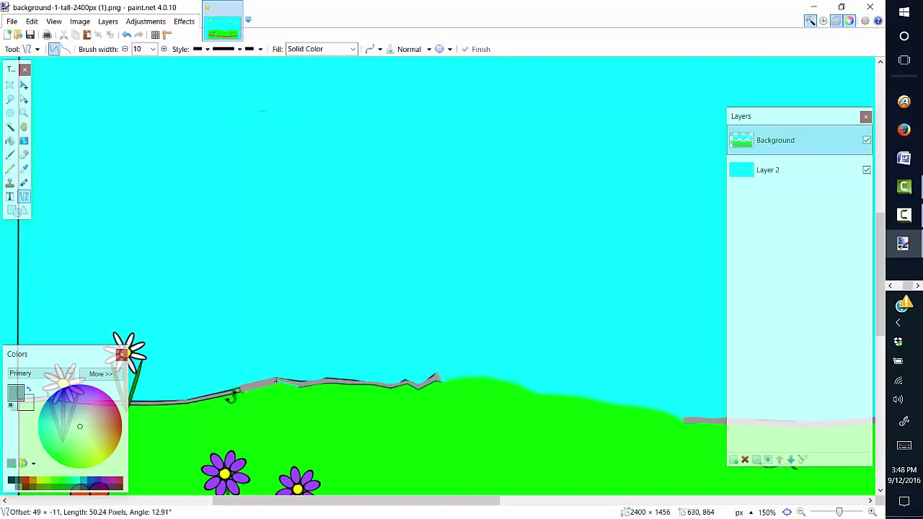
drag(274, 380, 275, 380)
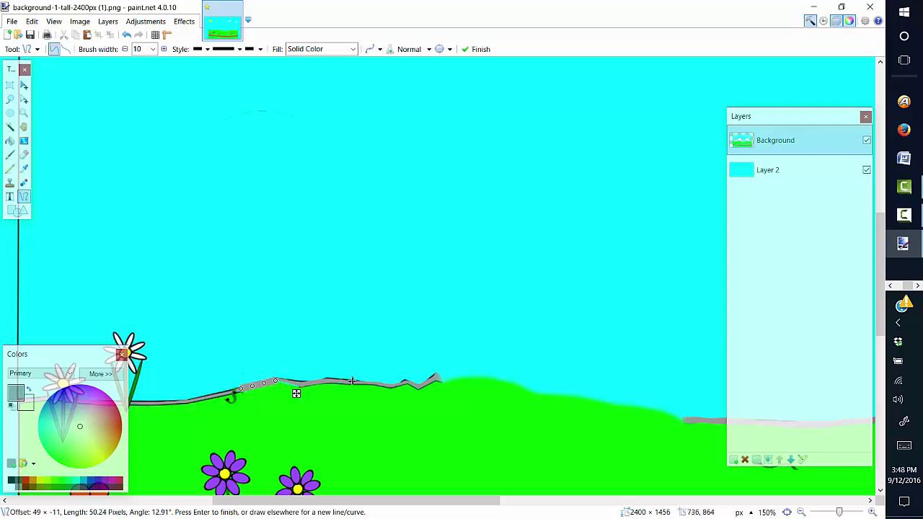
Reduce the gray line's brush width to 8, finish the line, and choose black as the primary color.
click(153, 49)
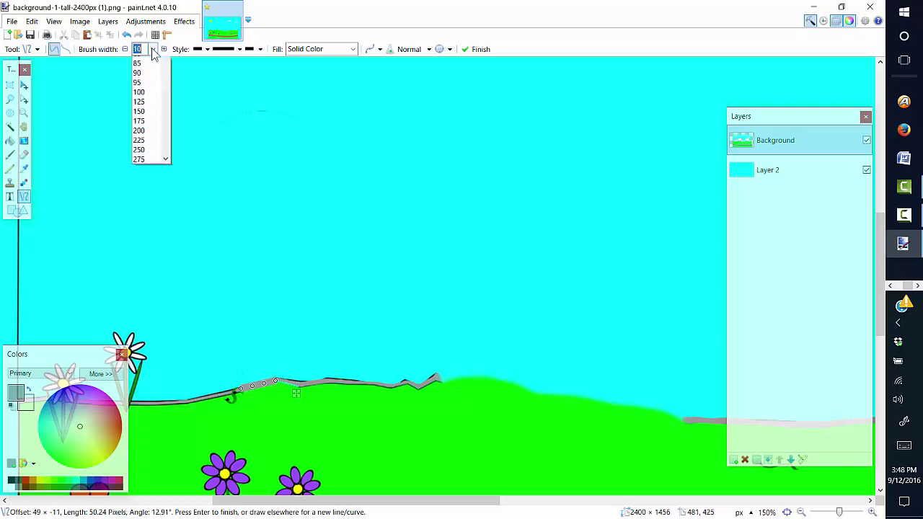
scroll(167, 104, up, 2)
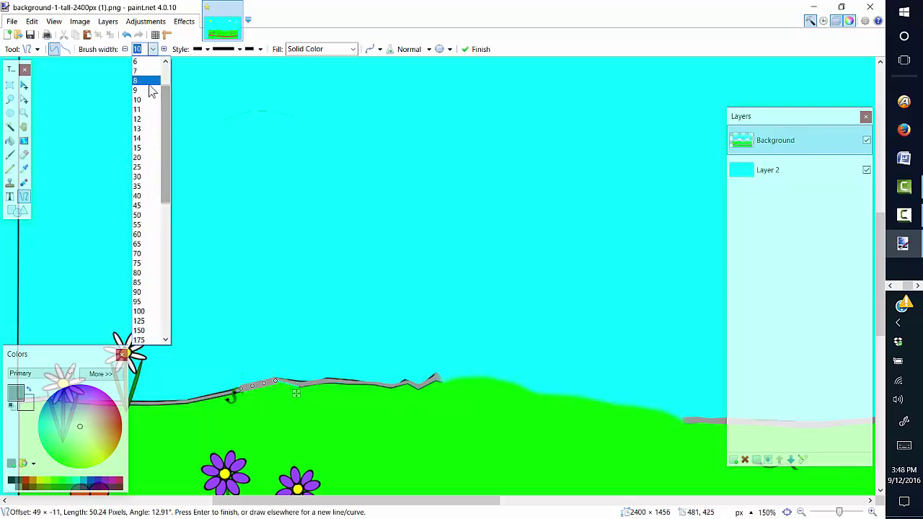
click(149, 84)
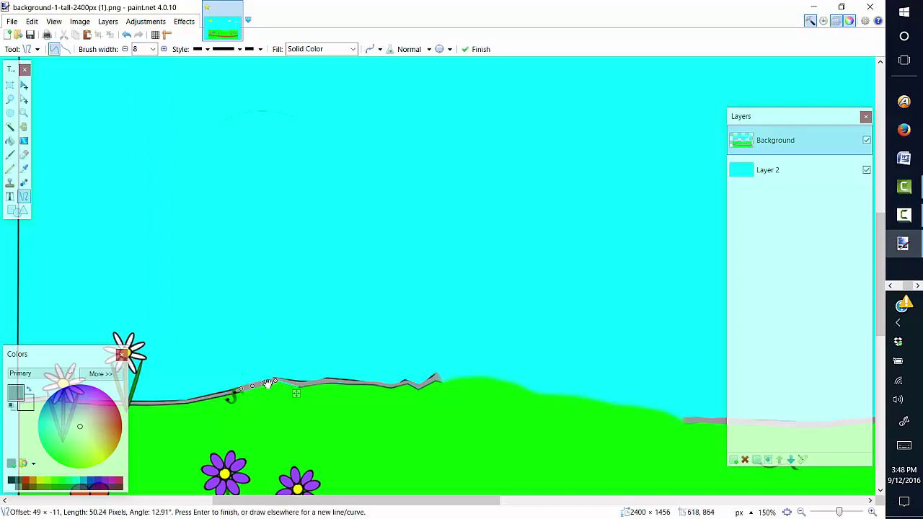
key(Return)
drag(276, 385, 274, 386)
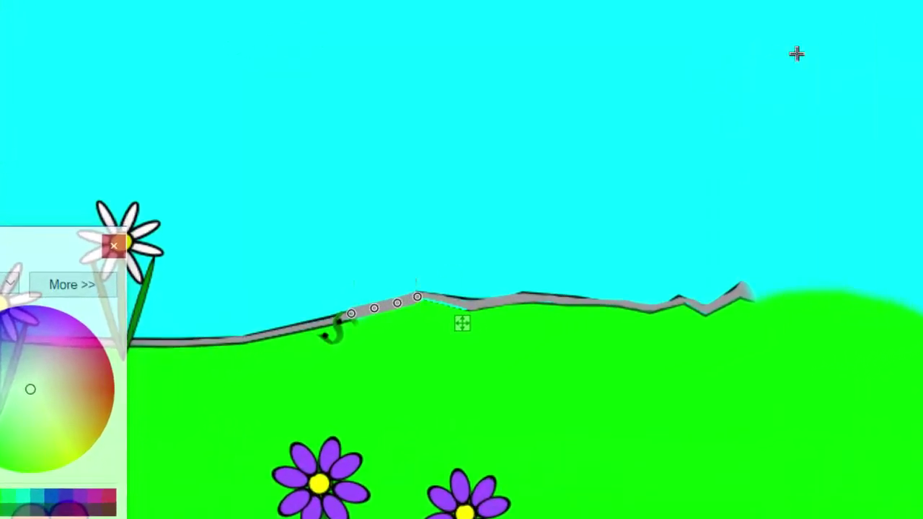
key(Return)
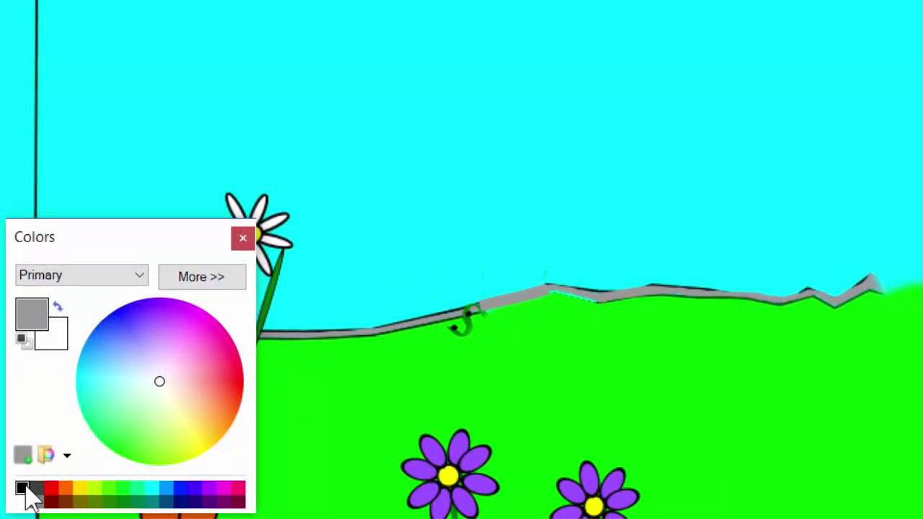
click(22, 488)
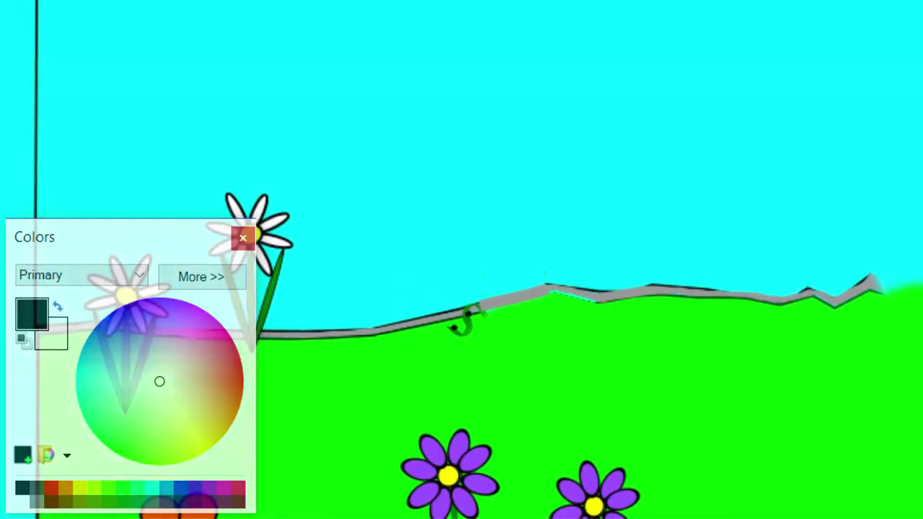
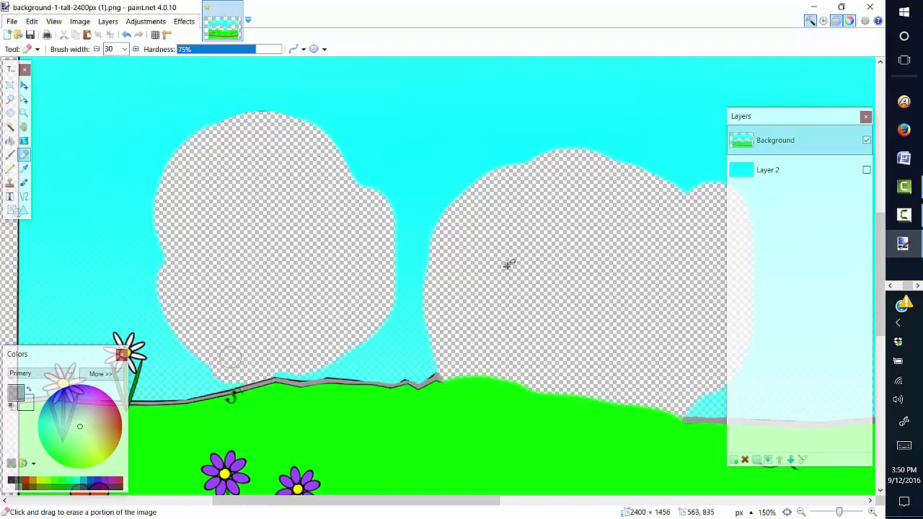
Show Layer 2 and draw a gray line about 50 px long at brush width 8 from the broken outline onto the green hilltop.
click(866, 172)
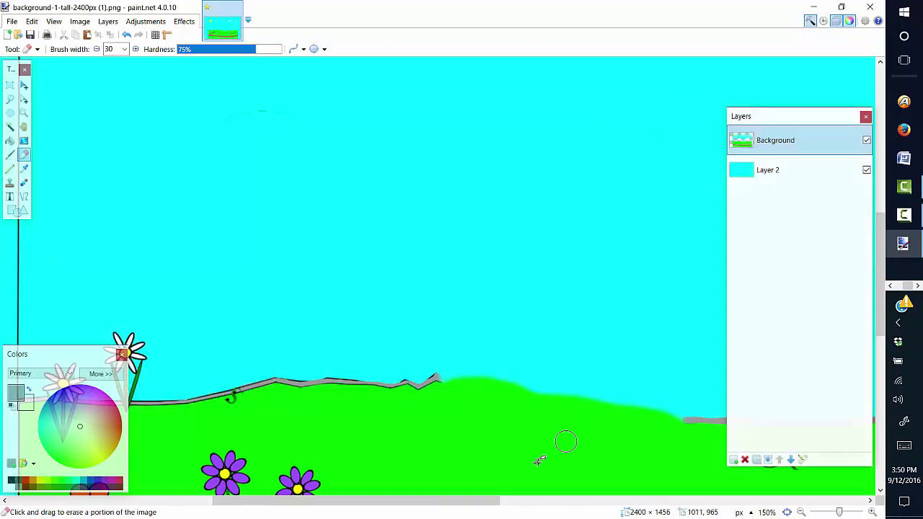
drag(412, 503, 472, 502)
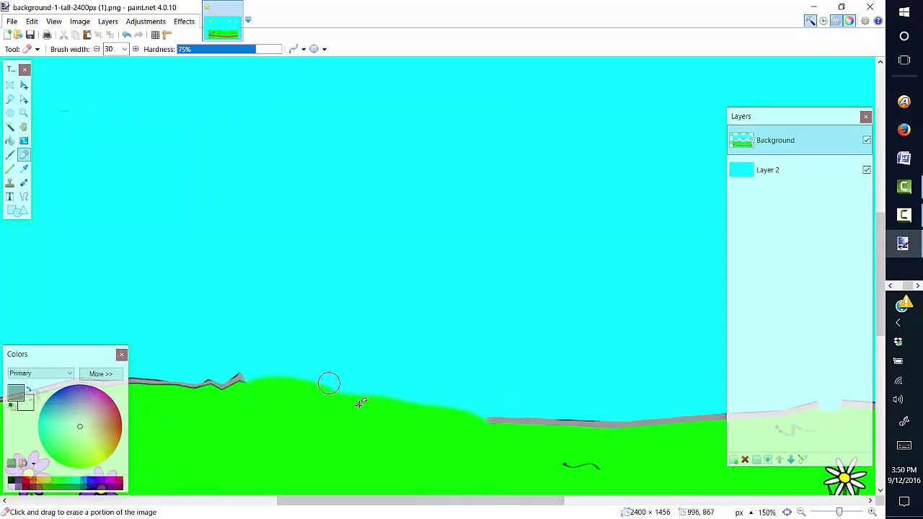
key(o)
drag(241, 378, 276, 373)
click(152, 49)
click(146, 98)
key(Return)
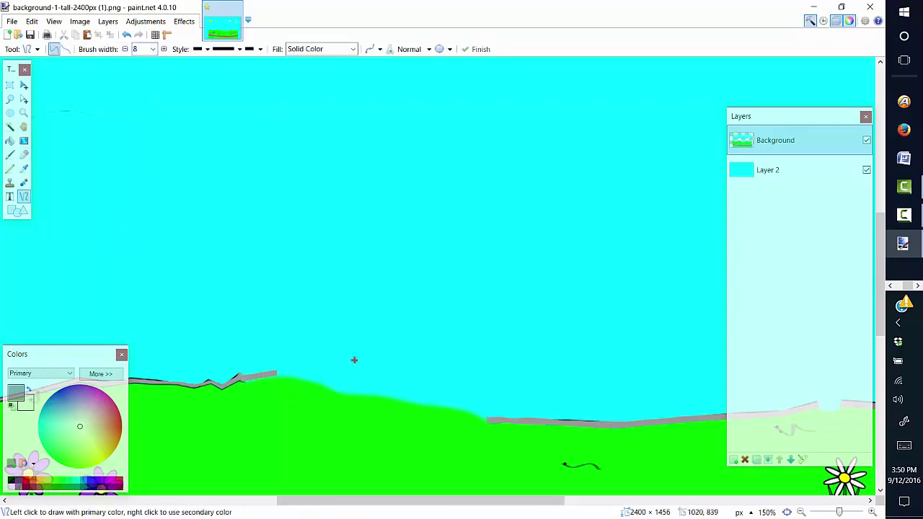
Undo finishing the short gray line and fit the gray outline to the curve of the repainted hilltop.
click(32, 21)
click(43, 33)
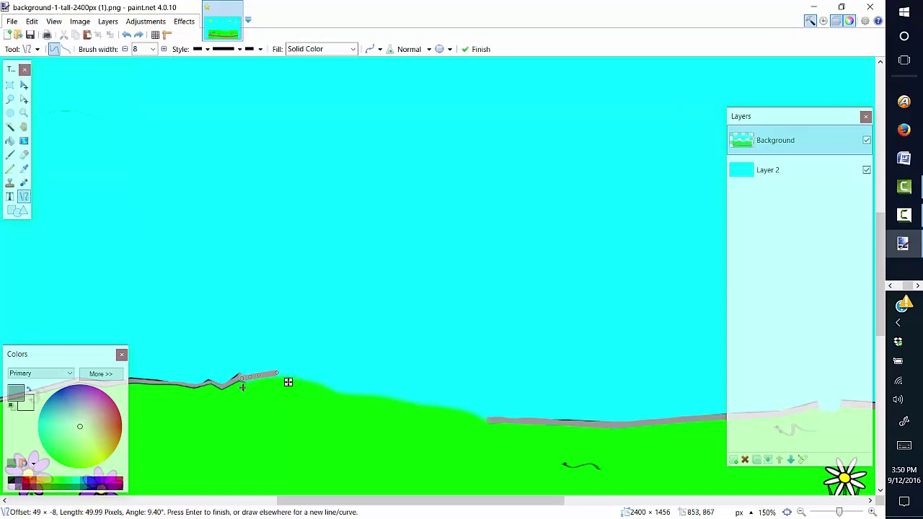
mouse_move(242, 387)
mouse_down()
mouse_move(277, 376)
mouse_move(341, 393)
mouse_move(277, 376)
mouse_up()
key(Return)
key(Return)
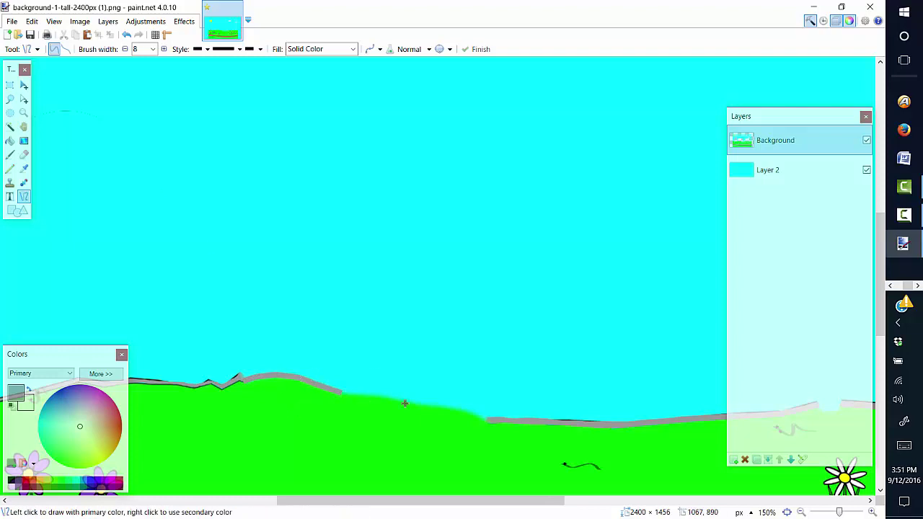
Draw a gray line about 214 px long down the repainted slope to join the existing outline, undoing a misplaced start point.
drag(338, 393, 493, 420)
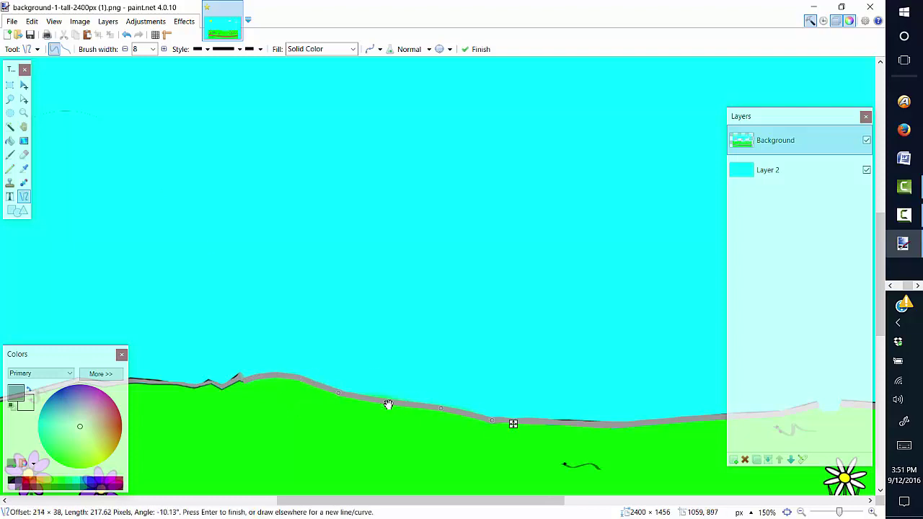
mouse_move(338, 393)
mouse_down()
mouse_move(326, 391)
mouse_move(337, 388)
mouse_up()
key(Return)
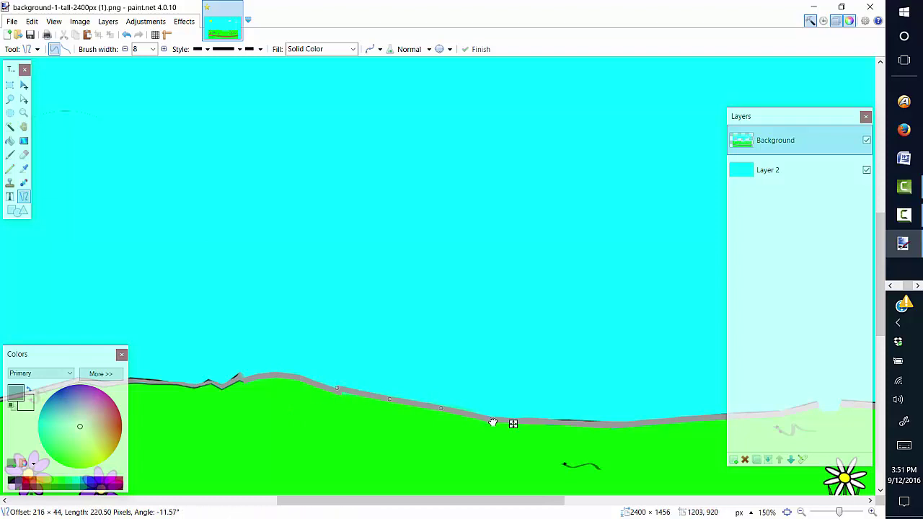
click(31, 20)
click(41, 33)
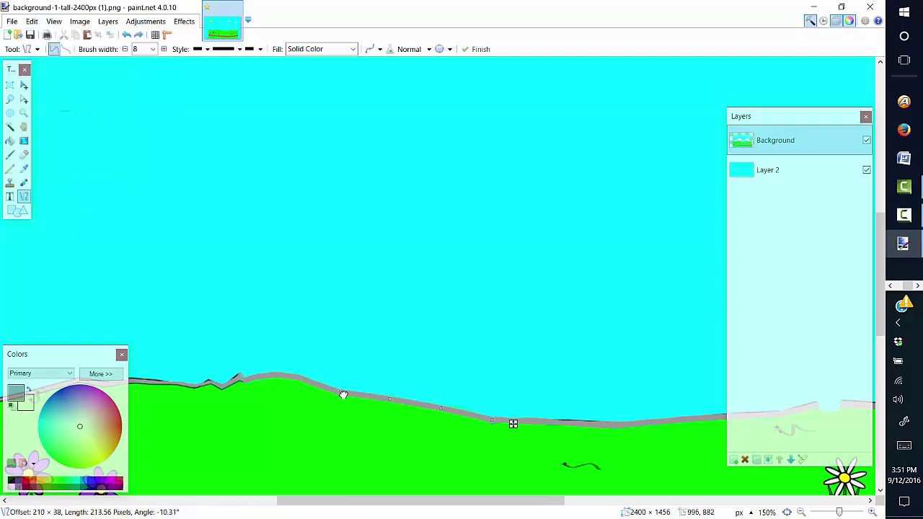
key(Return)
Trace the lower edge of the new gray outline with a black line at brush width 2.
click(80, 485)
click(152, 49)
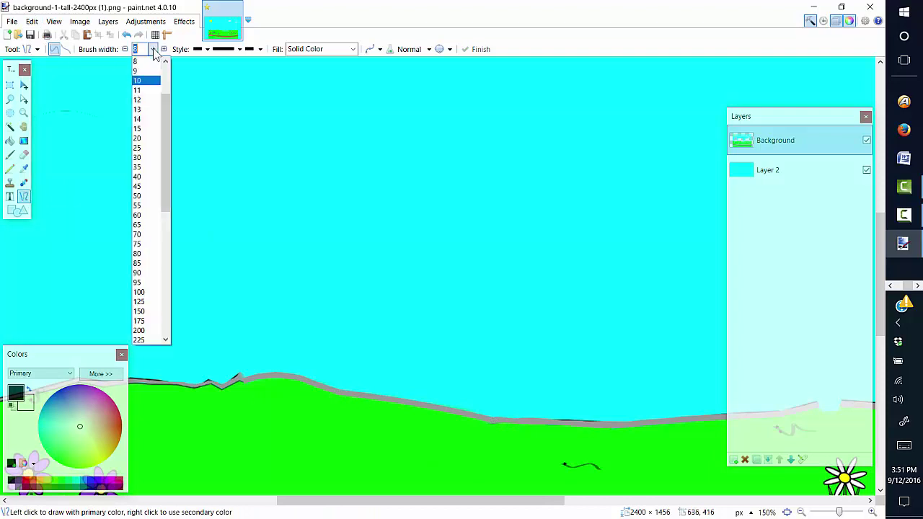
scroll(151, 108, up, 3)
click(151, 72)
mouse_move(256, 381)
mouse_down()
mouse_move(267, 381)
mouse_move(241, 381)
mouse_move(298, 380)
mouse_move(490, 423)
mouse_move(389, 409)
mouse_up()
key(Return)
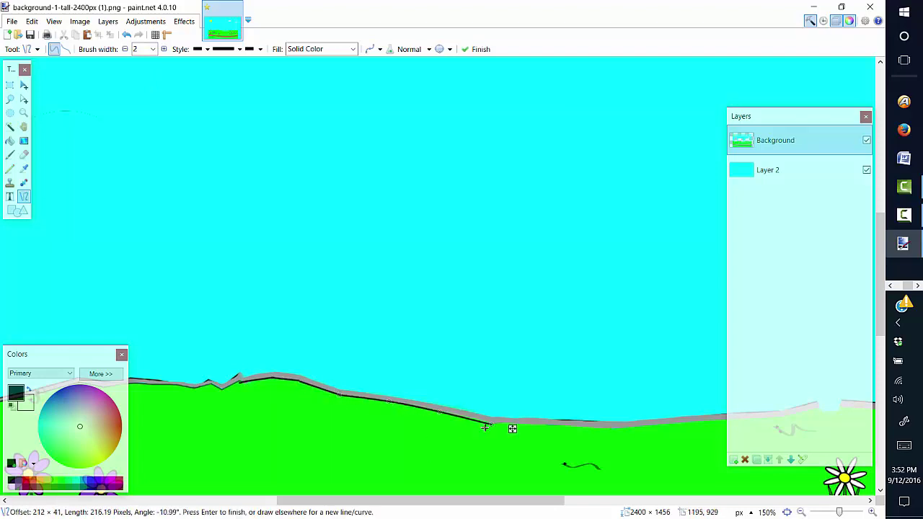
Adjust the black line's far end and extend it with a short segment under the joint with the original outline.
drag(489, 424, 487, 421)
key(Return)
drag(505, 500, 547, 500)
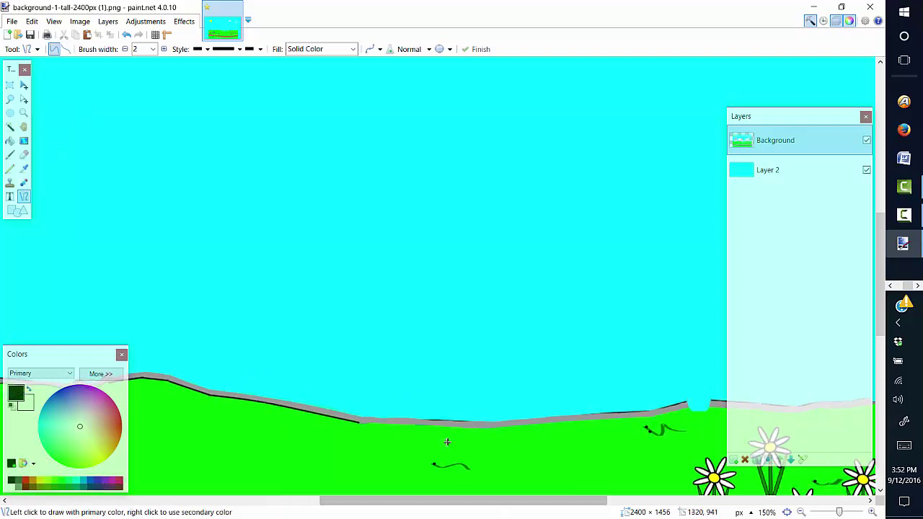
drag(355, 421, 374, 422)
key(Return)
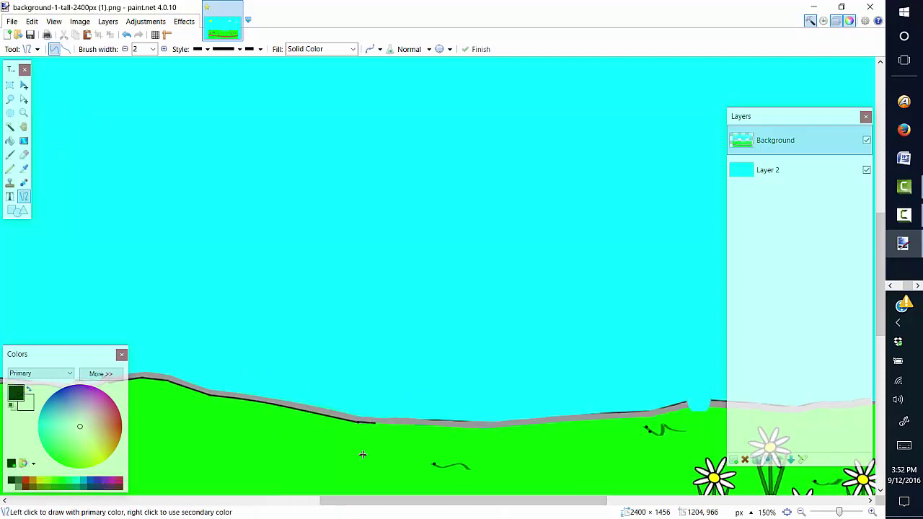
Trace the upper edge of the new gray outline with black line segments from the hilltop down the slope.
mouse_move(387, 500)
mouse_down()
mouse_move(490, 500)
mouse_move(304, 501)
mouse_up()
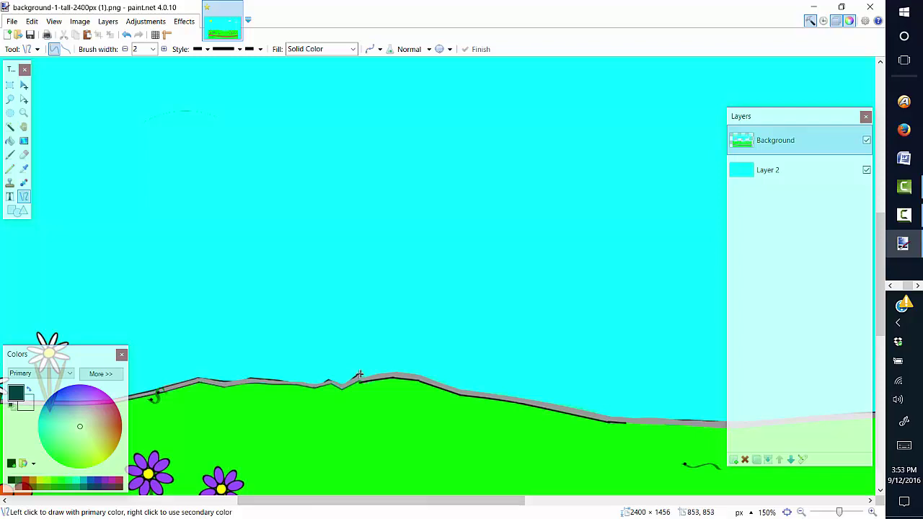
mouse_move(358, 373)
mouse_down()
mouse_move(415, 376)
mouse_move(610, 417)
mouse_up()
key(Return)
key(Return)
key(Return)
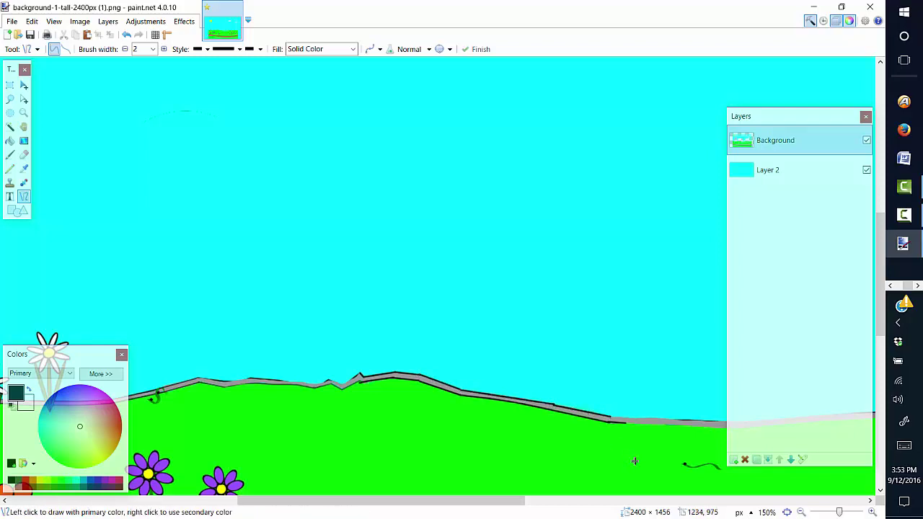
Sample the hill's green and paint over the stray dark mark under the ridge outline with the Paintbrush at width 12.
click(801, 512)
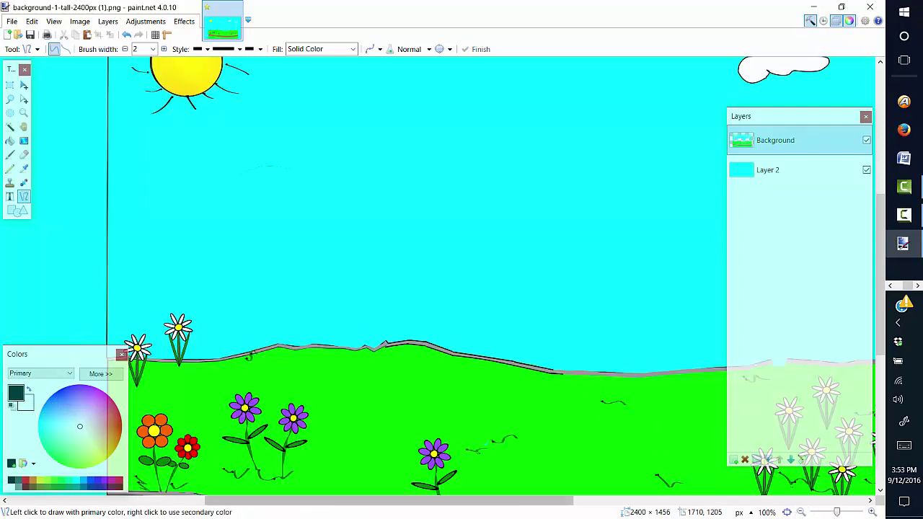
drag(494, 504, 626, 507)
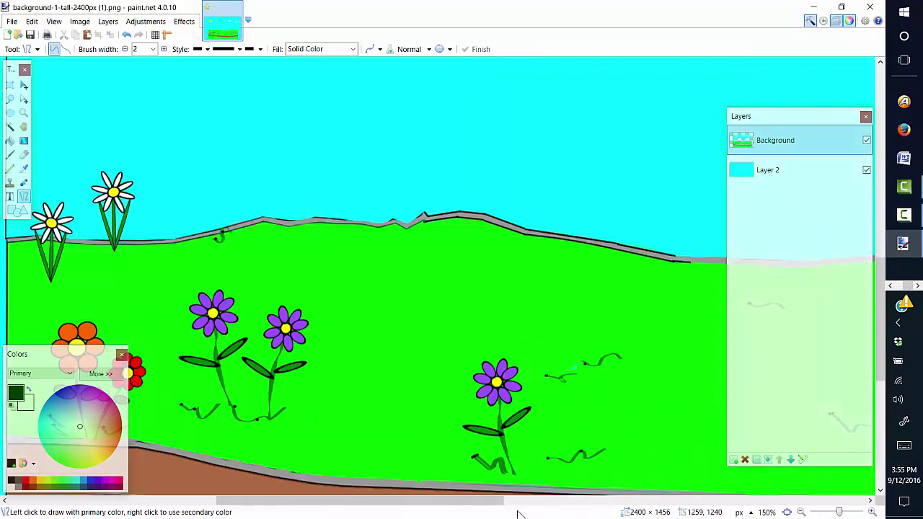
mouse_move(485, 500)
mouse_down()
mouse_move(618, 500)
mouse_move(481, 500)
mouse_up()
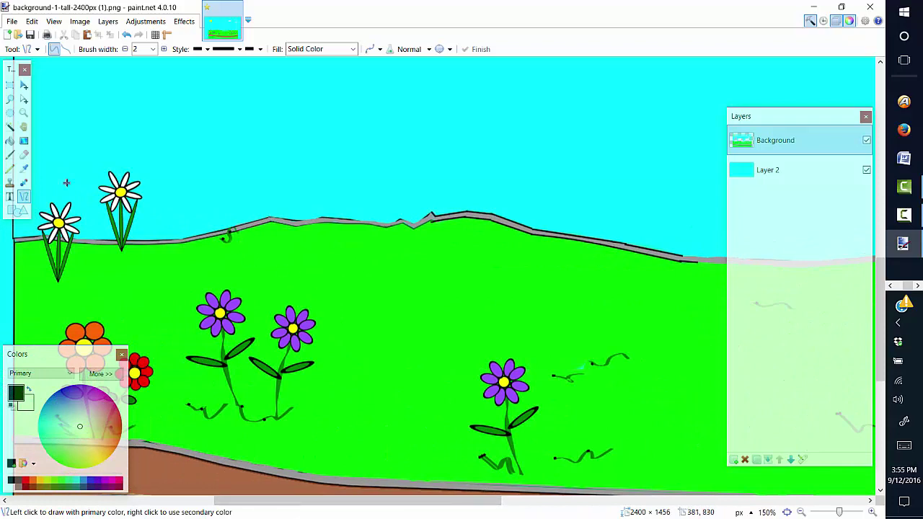
click(23, 167)
click(6, 162)
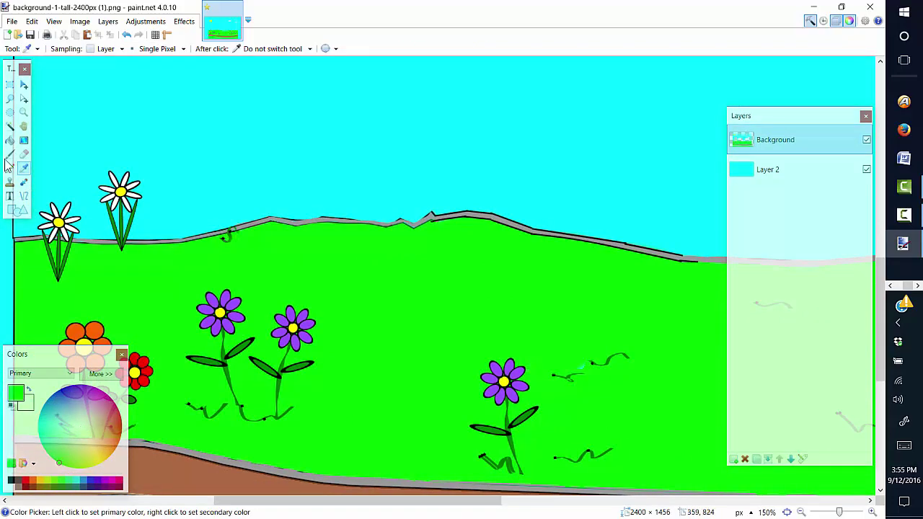
click(10, 154)
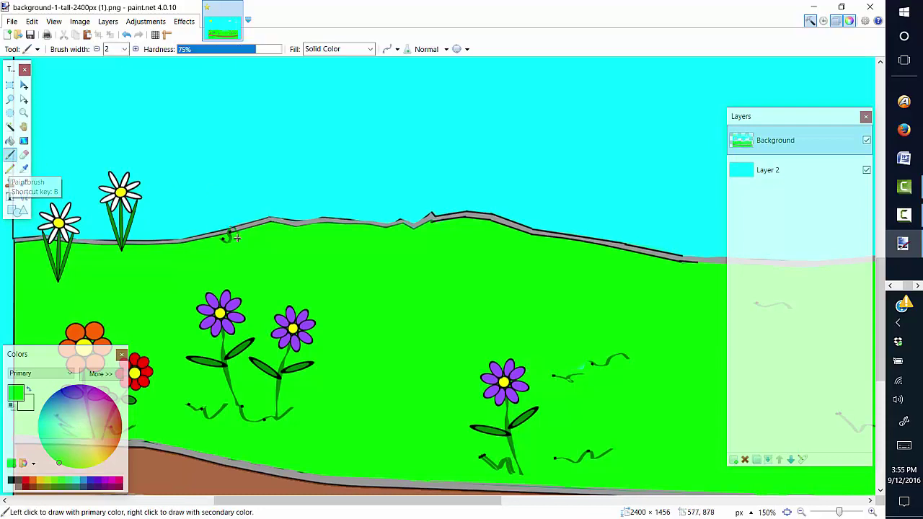
click(124, 49)
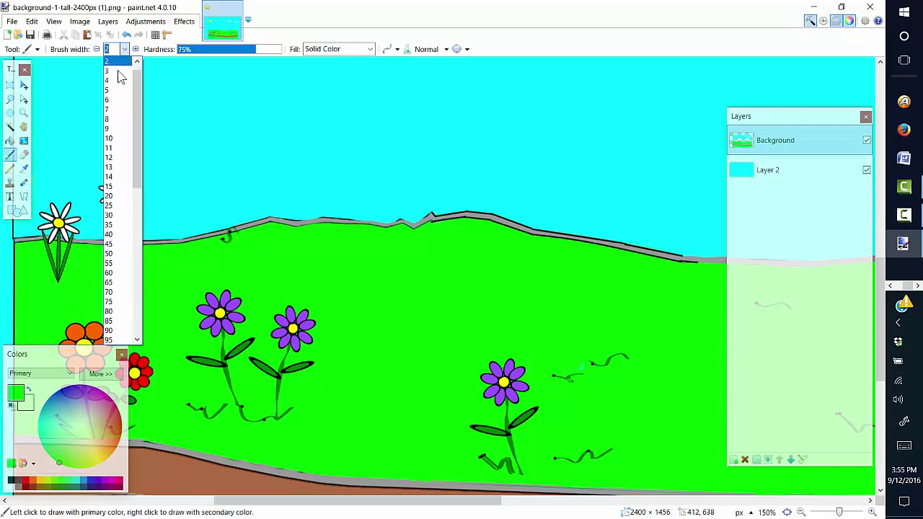
click(118, 159)
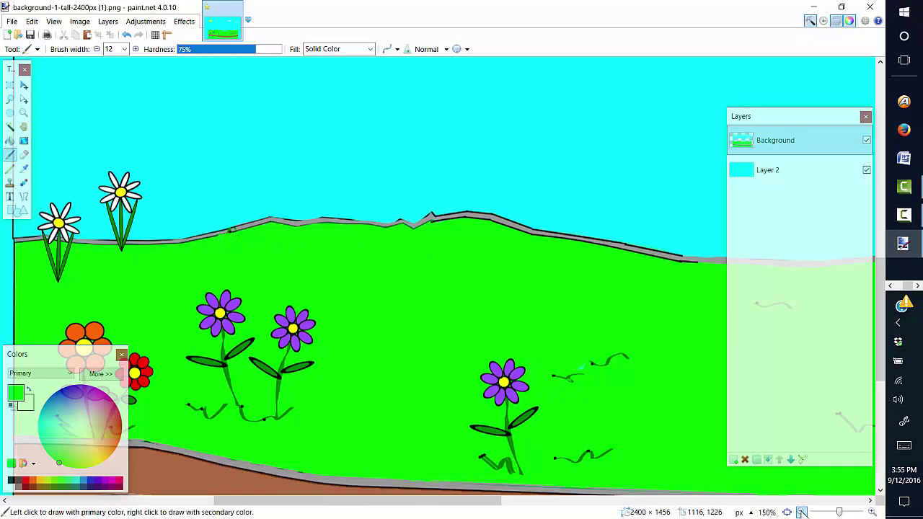
Save the image in the Pictures folder as a paint.net (*.pdn) file named "Country background".
click(801, 512)
click(801, 512)
click(801, 511)
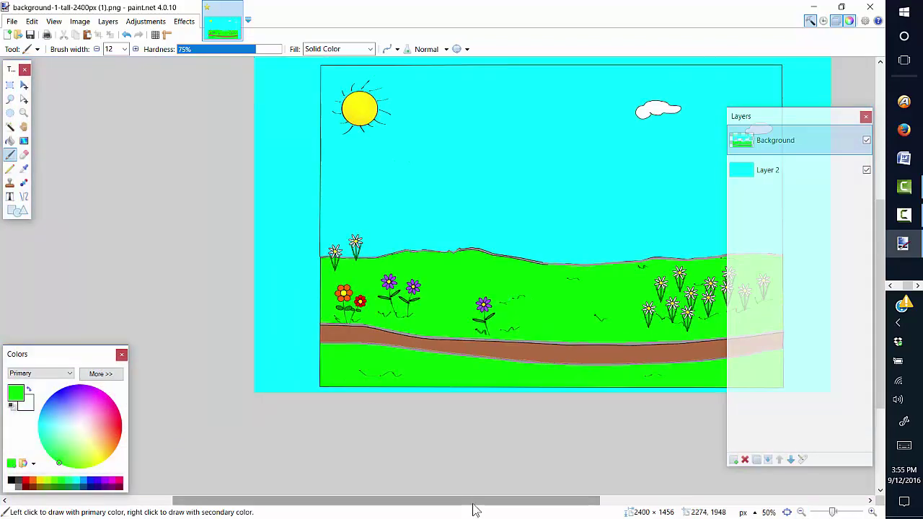
drag(474, 503, 561, 489)
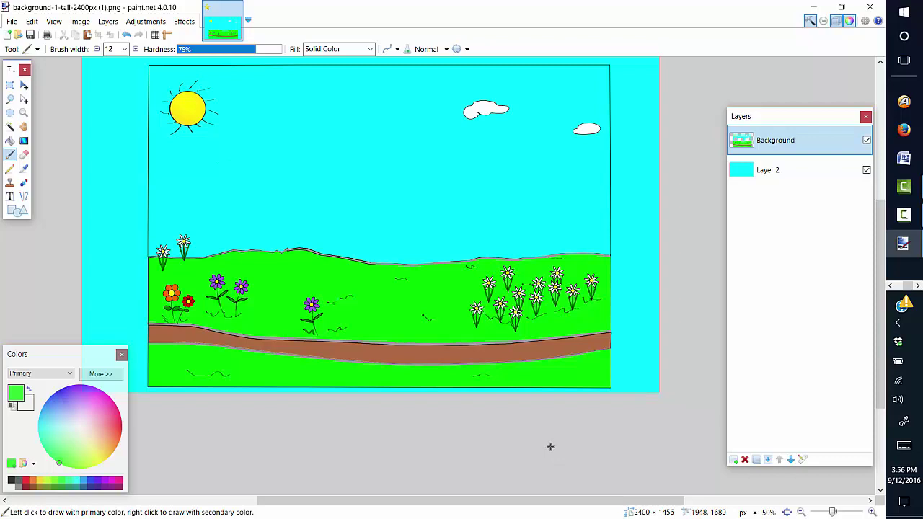
click(13, 21)
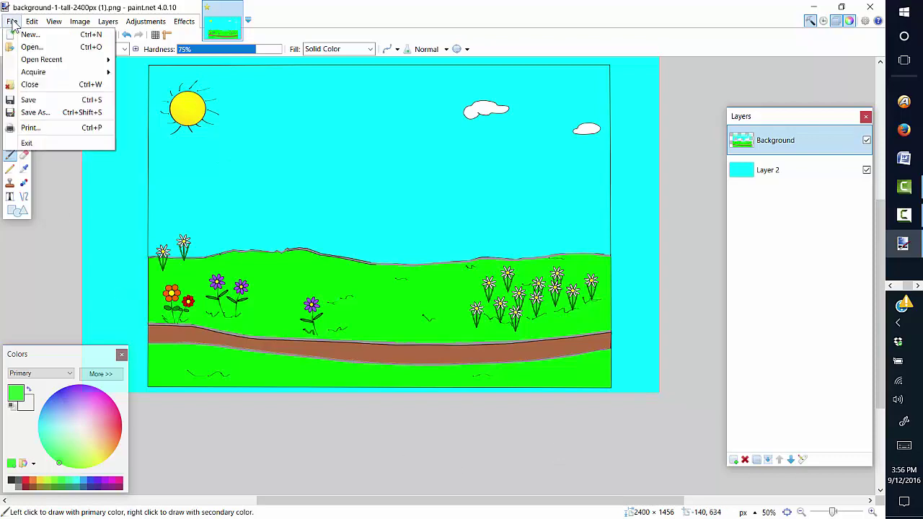
click(18, 114)
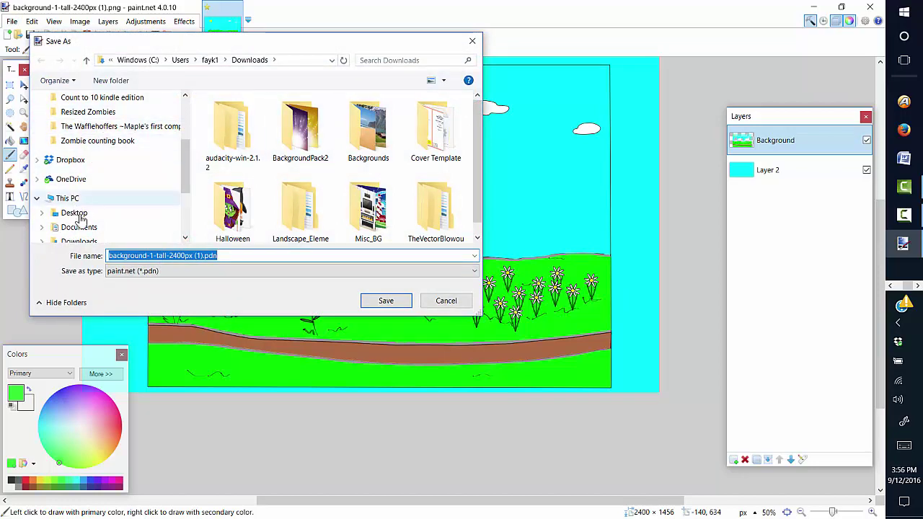
scroll(166, 185, down, 2)
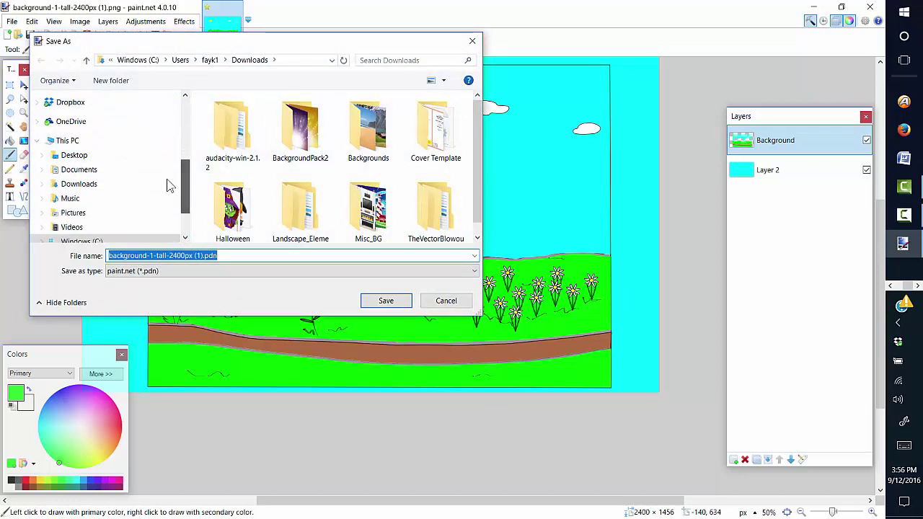
click(75, 214)
click(224, 256)
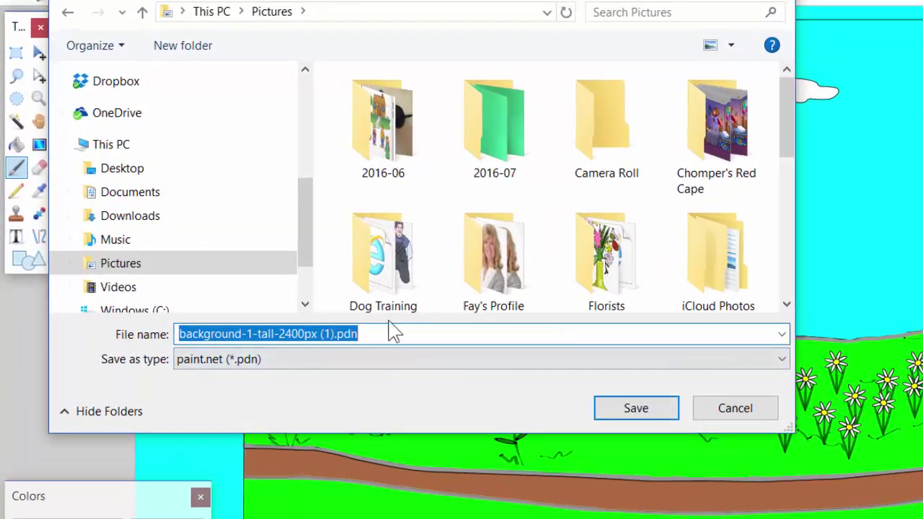
key(BackSpace)
text(Country background)
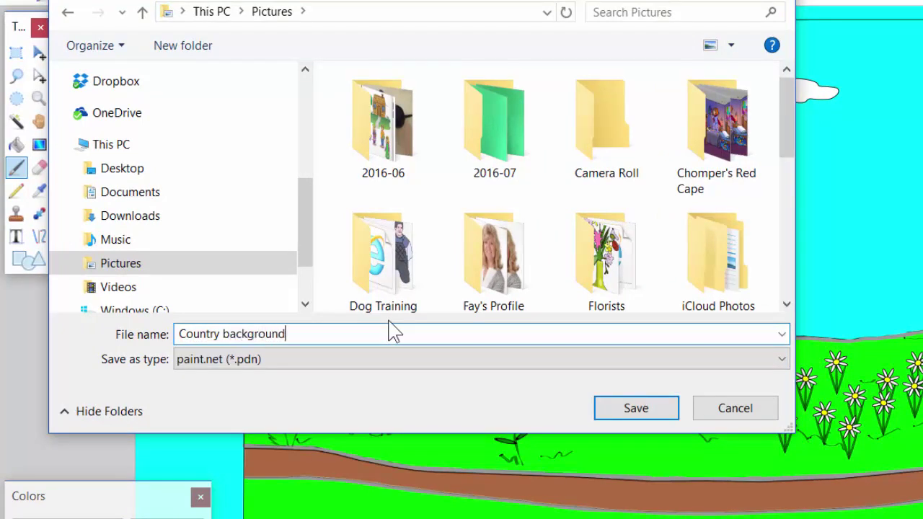
click(633, 411)
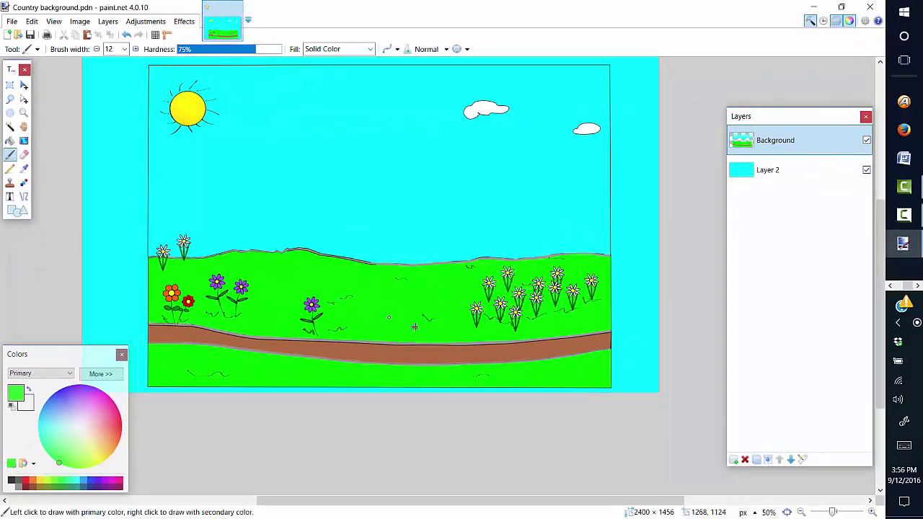
Crop the image to a rectangular selection along the inside of the thin black frame and save the file.
scroll(882, 387, up, 2)
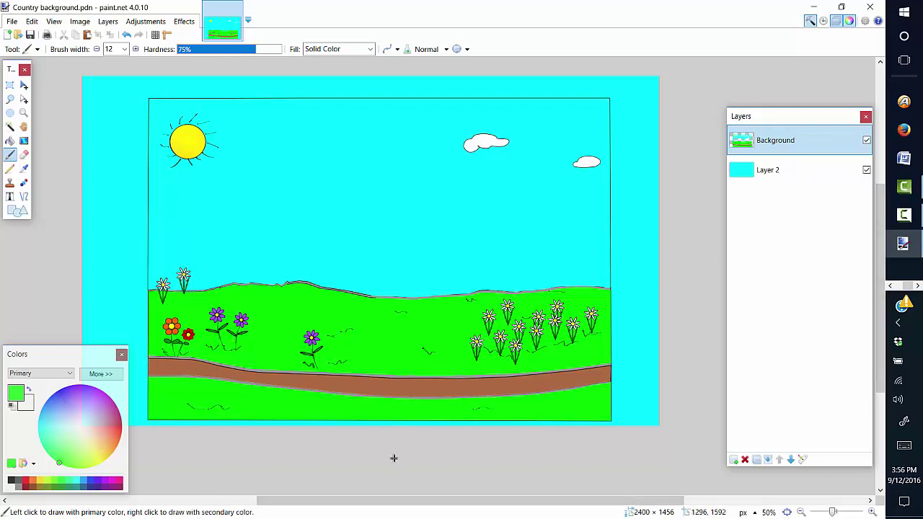
drag(382, 510, 364, 507)
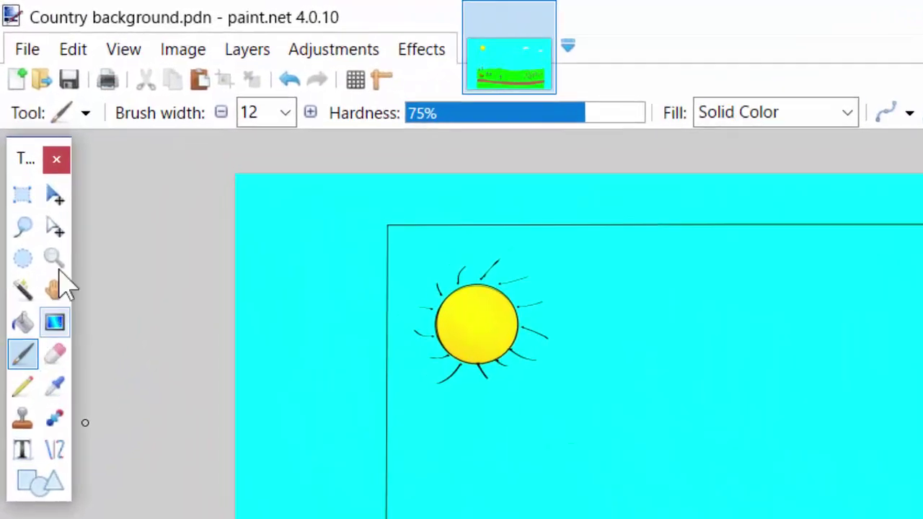
click(22, 195)
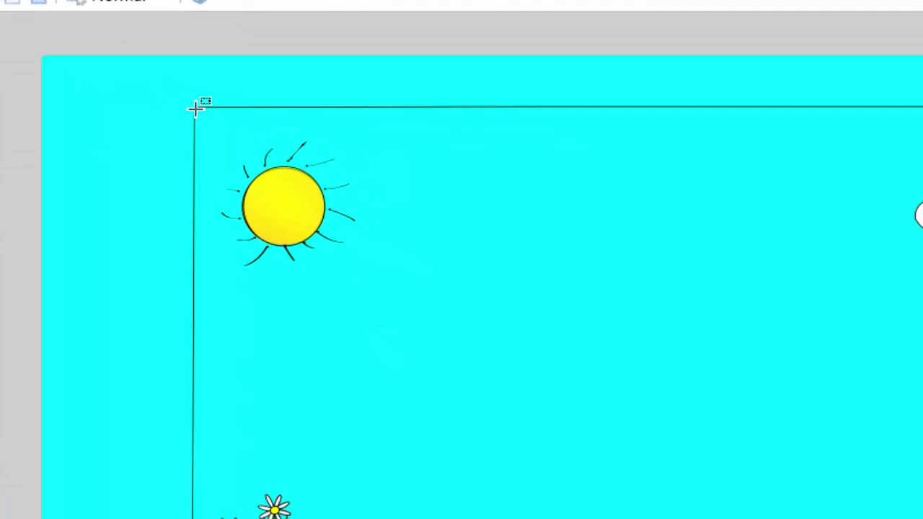
mouse_move(197, 109)
mouse_down()
mouse_move(622, 212)
mouse_move(630, 417)
mouse_up()
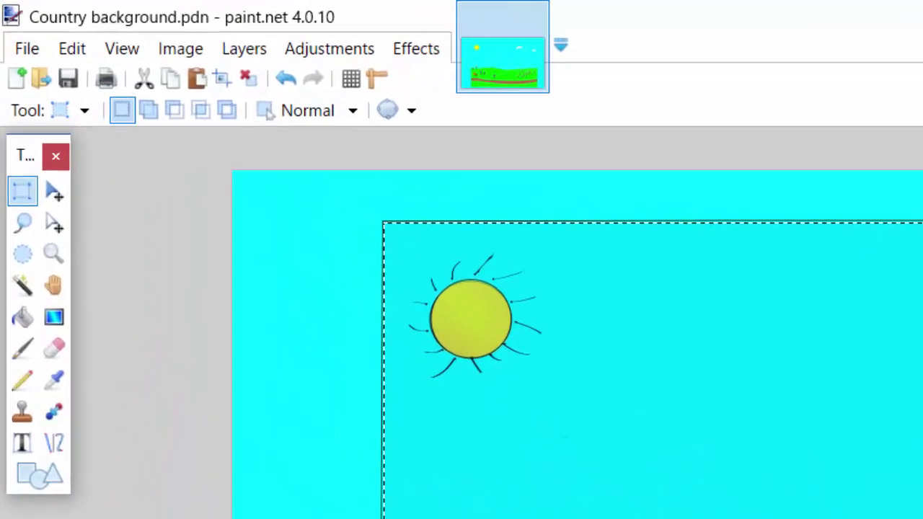
click(178, 52)
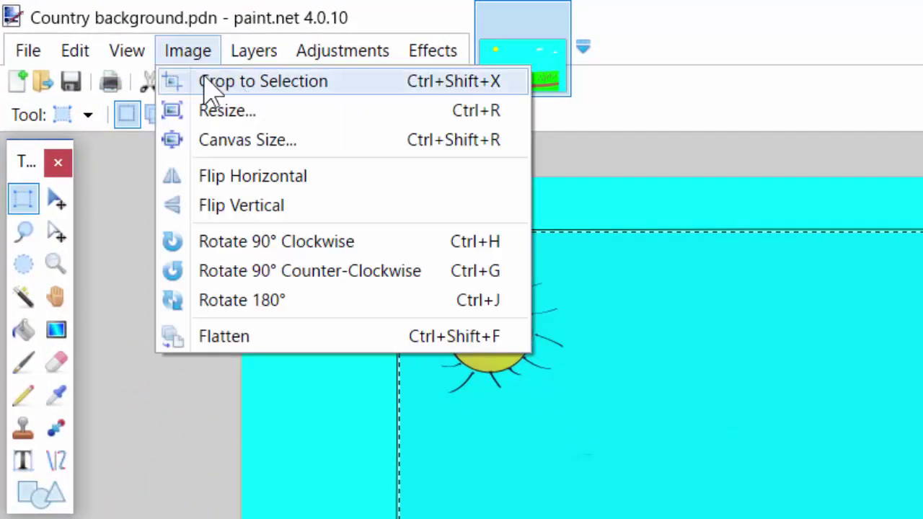
click(292, 82)
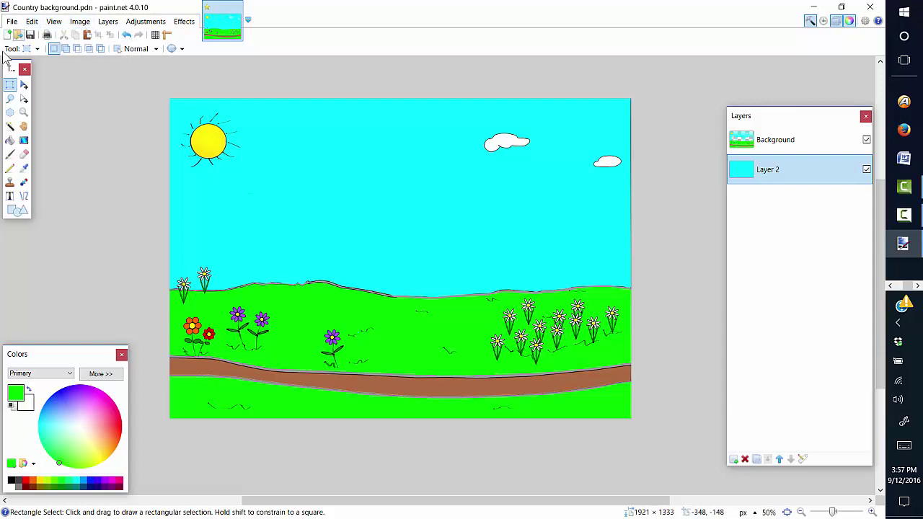
click(30, 35)
Search the computer for "trees" and open the Trees folder.
click(904, 36)
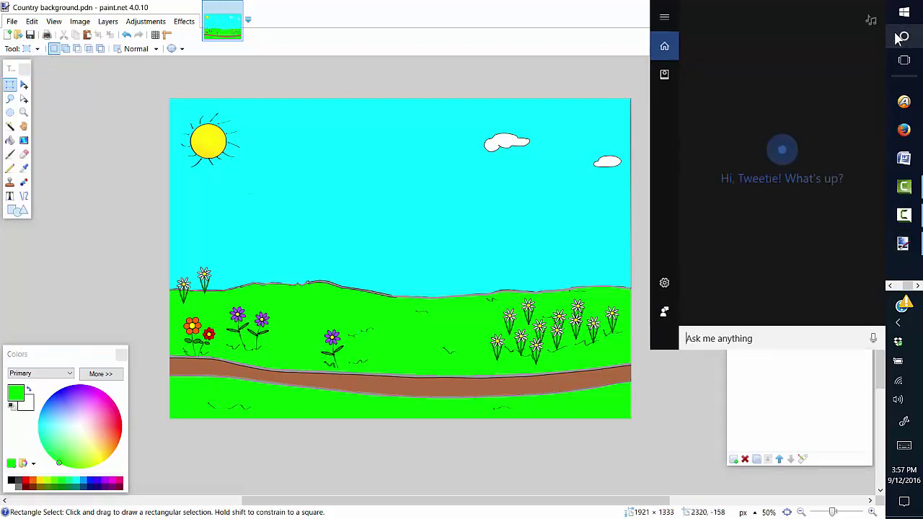
text(trees)
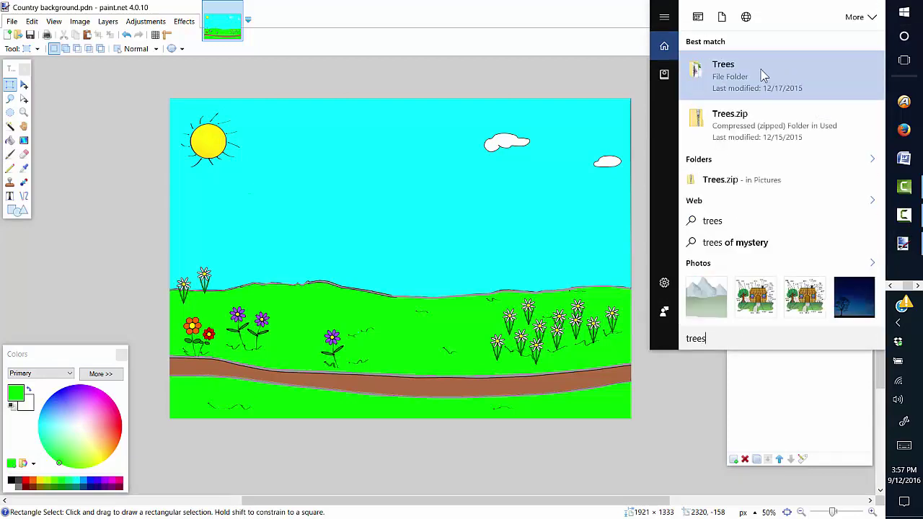
click(759, 67)
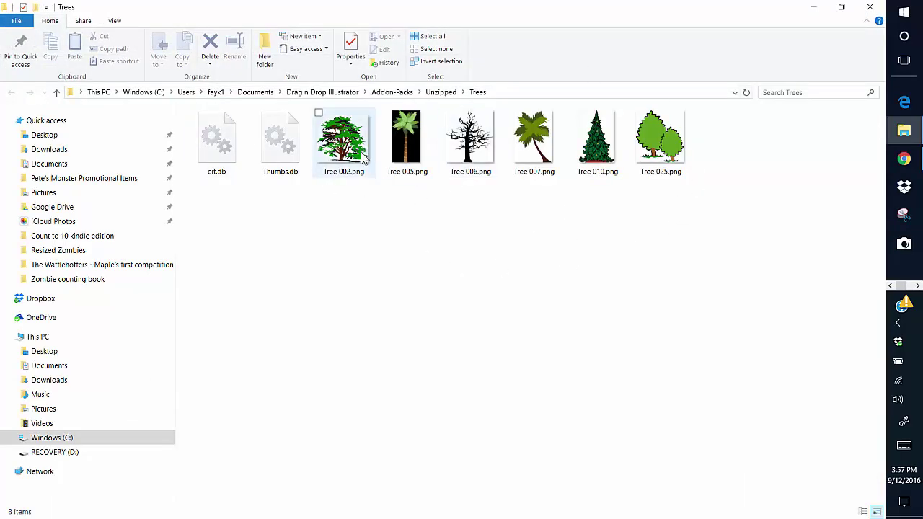
Switch to Chrome and search Openclipart for "trees".
click(903, 162)
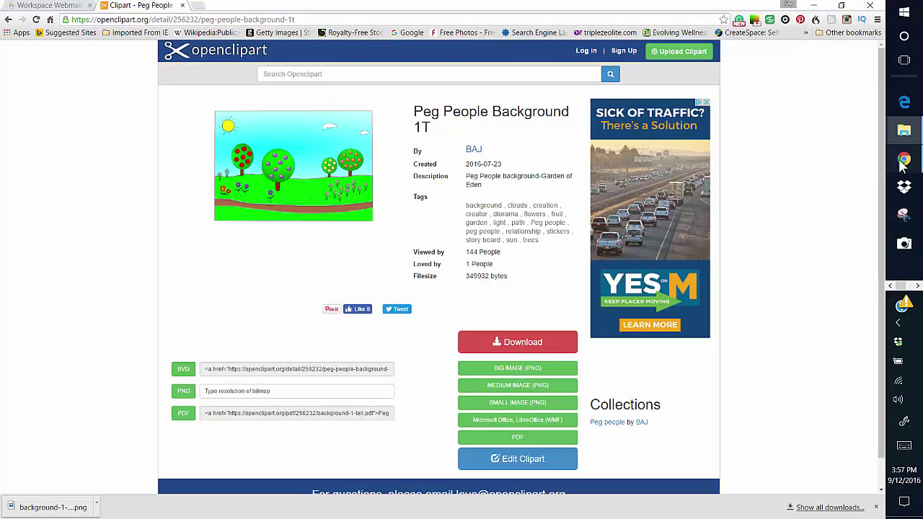
click(324, 73)
text(trees)
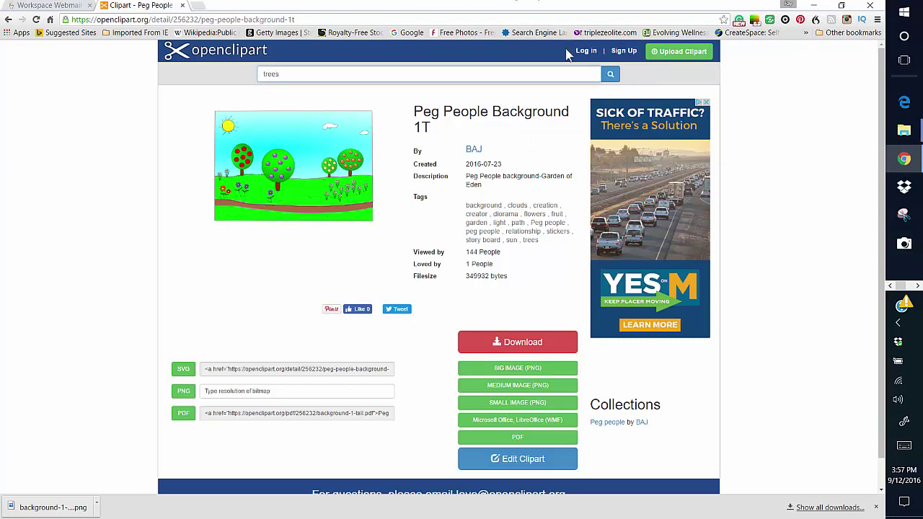
click(610, 76)
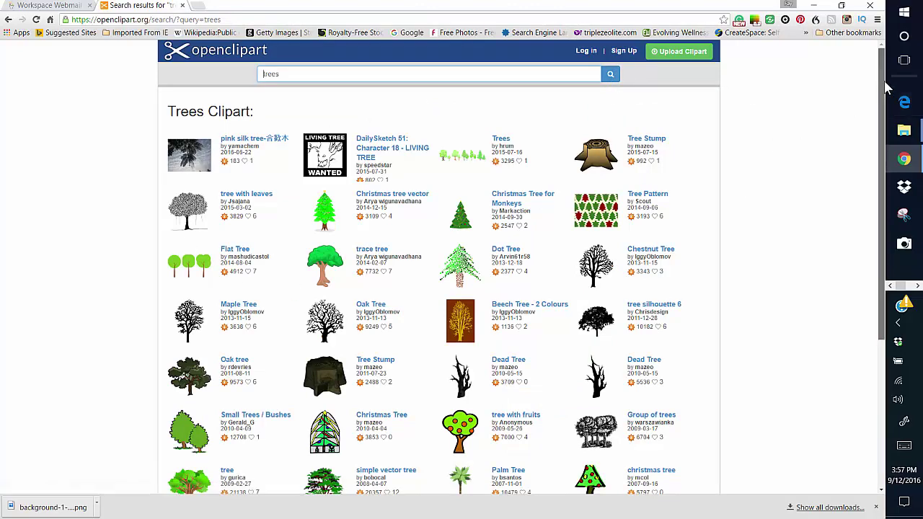
View the "trace tree" and the detailed "tree" clipart pages, and return to paint.net, closing the Trees folder window.
drag(888, 87, 889, 128)
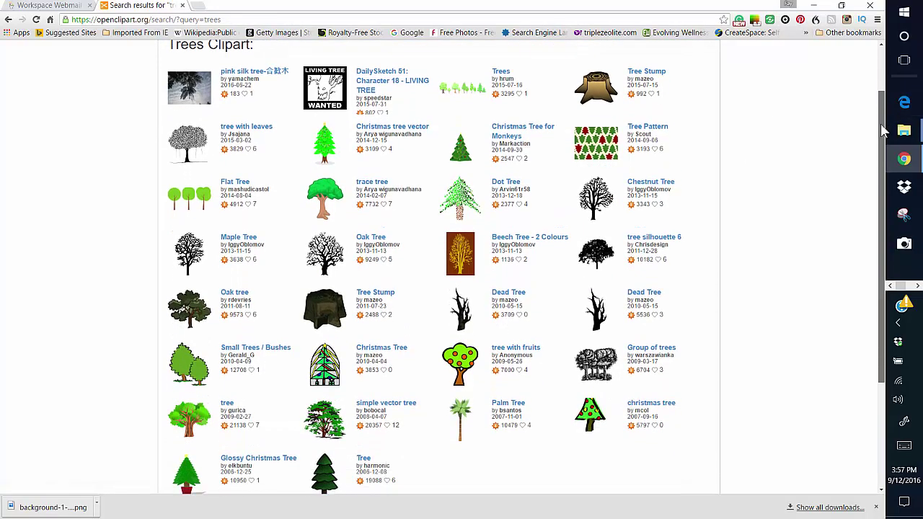
click(371, 185)
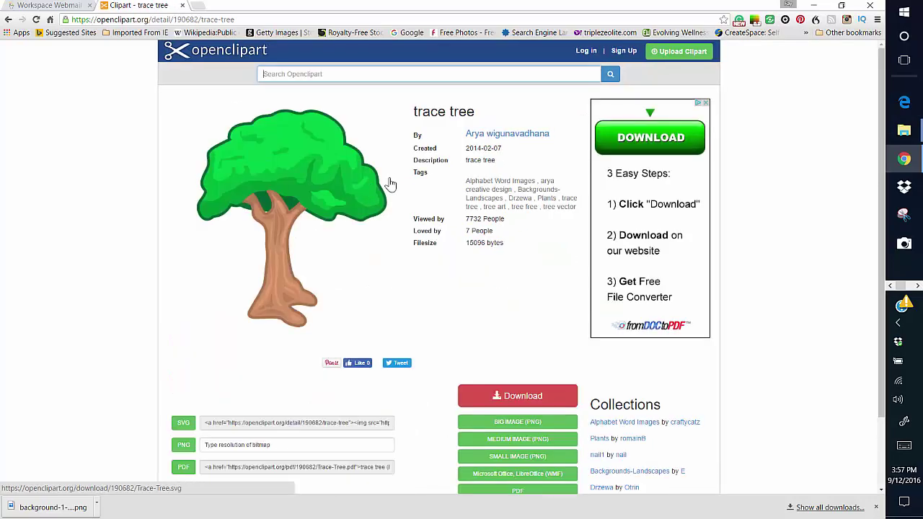
click(8, 20)
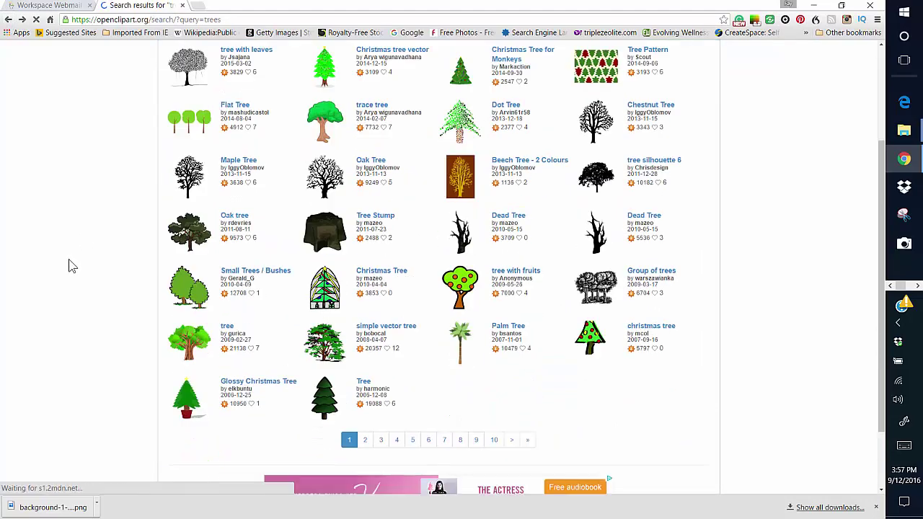
scroll(68, 262, down, 1)
click(226, 244)
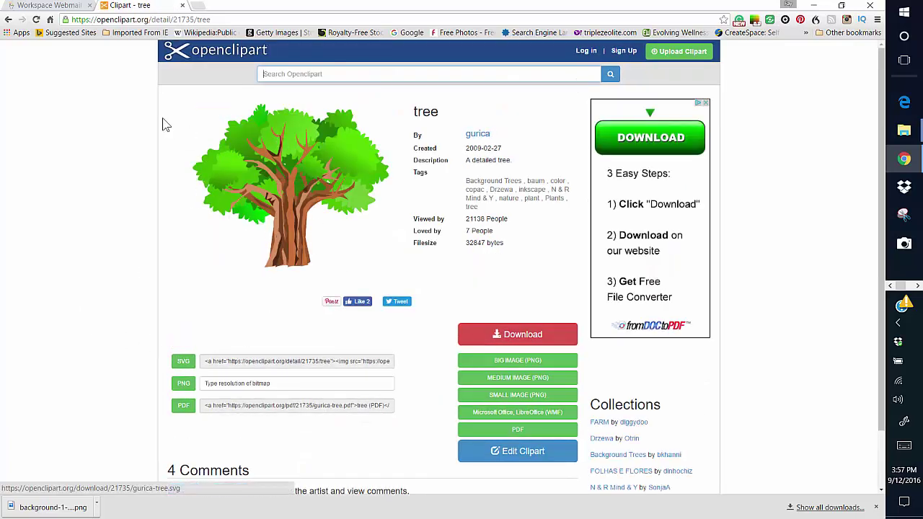
click(814, 7)
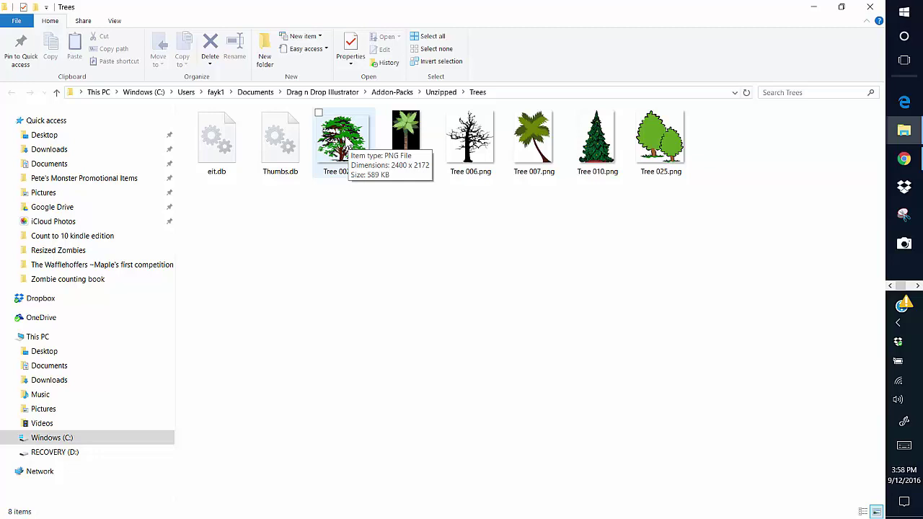
click(869, 8)
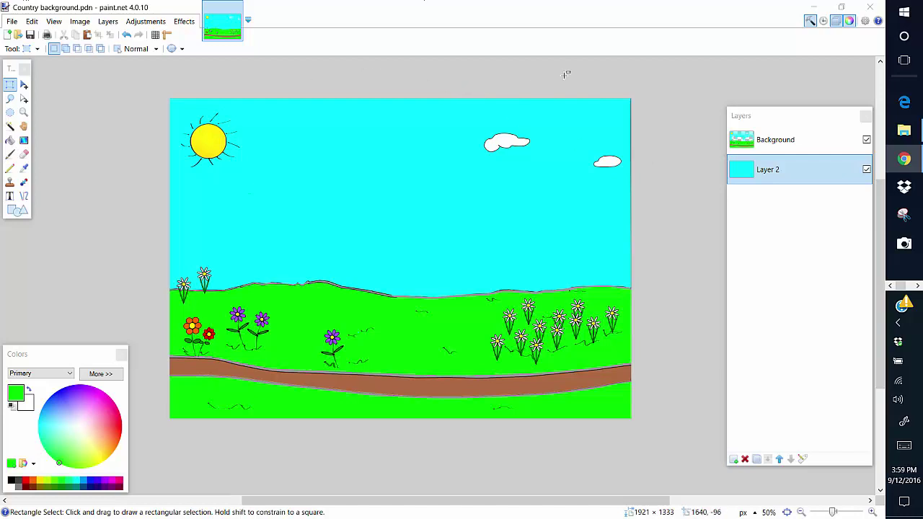
Import Zombie 1.png from the Resized Zombies folder inside Zombie Book on the Desktop as a new layer above the Background layer.
click(803, 148)
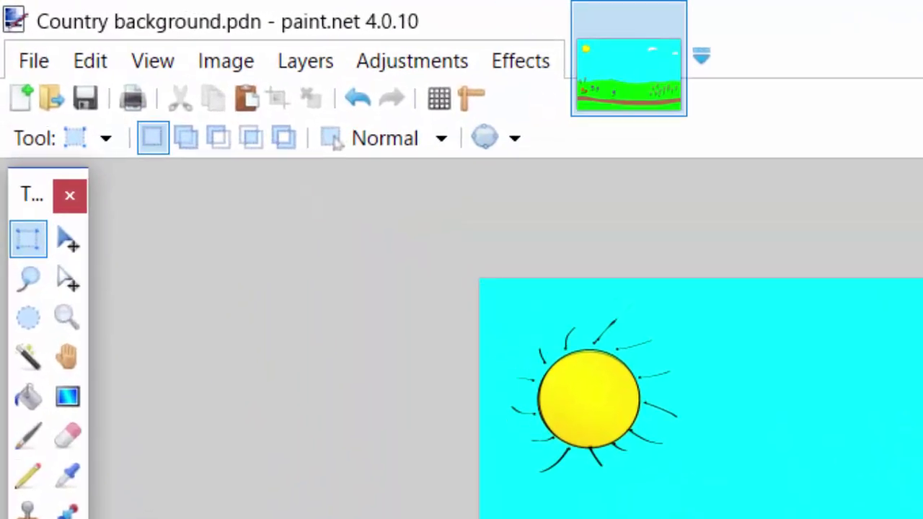
click(229, 50)
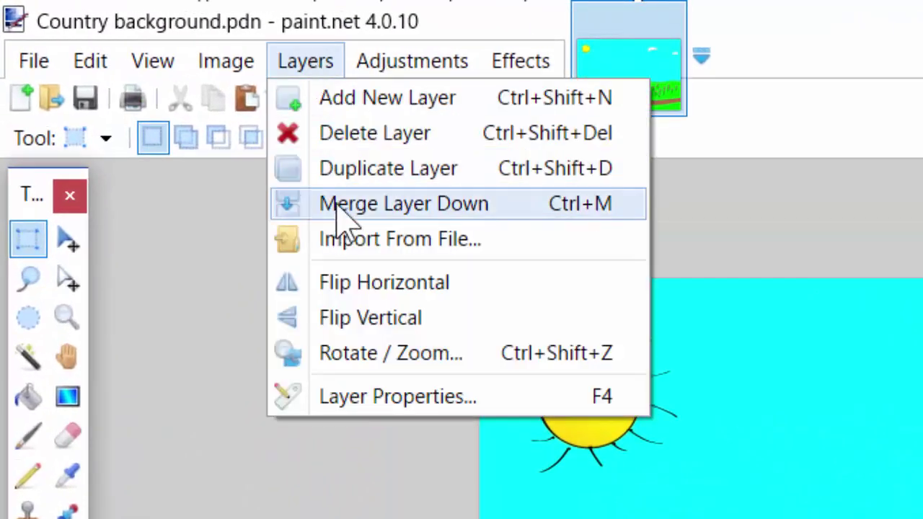
click(357, 239)
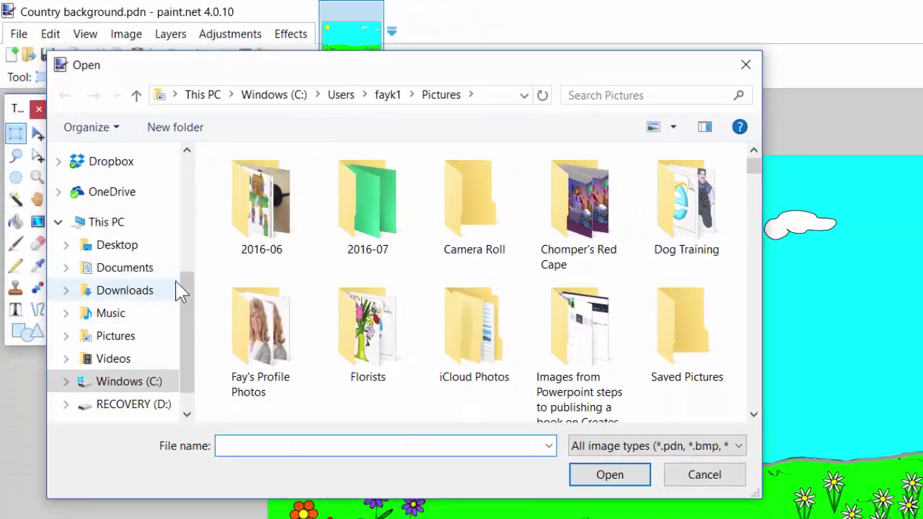
click(117, 245)
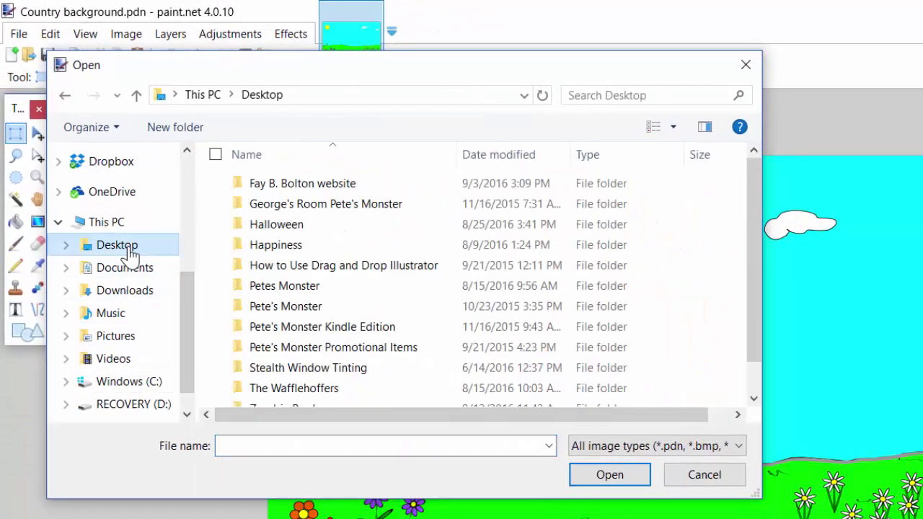
scroll(750, 202, down, 1)
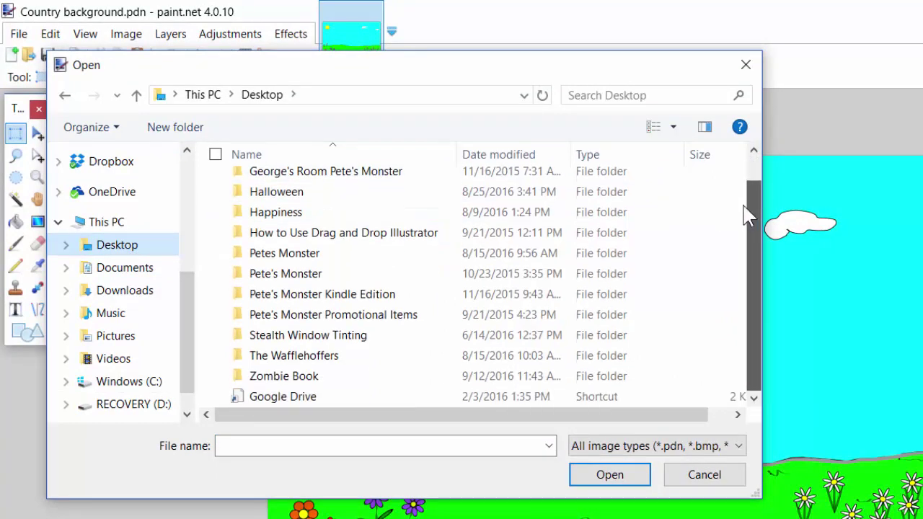
click(280, 381)
double_click(280, 380)
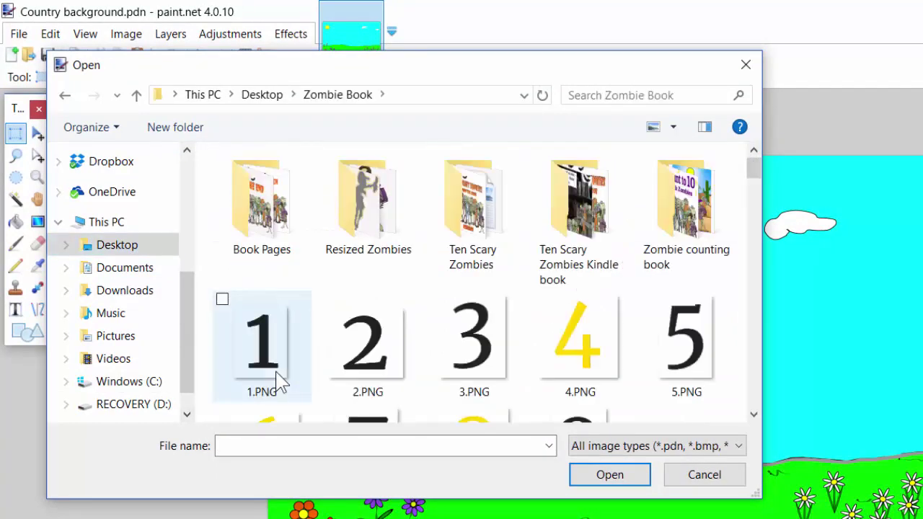
click(380, 212)
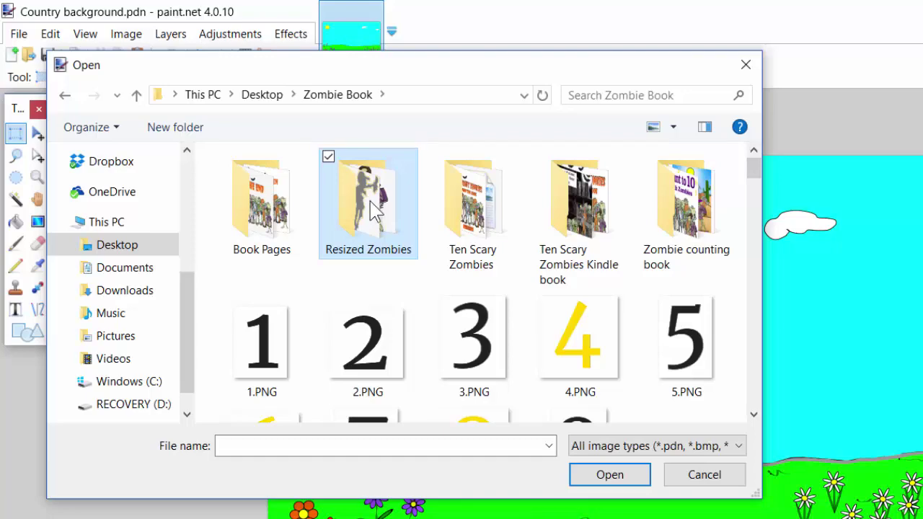
double_click(375, 209)
click(371, 189)
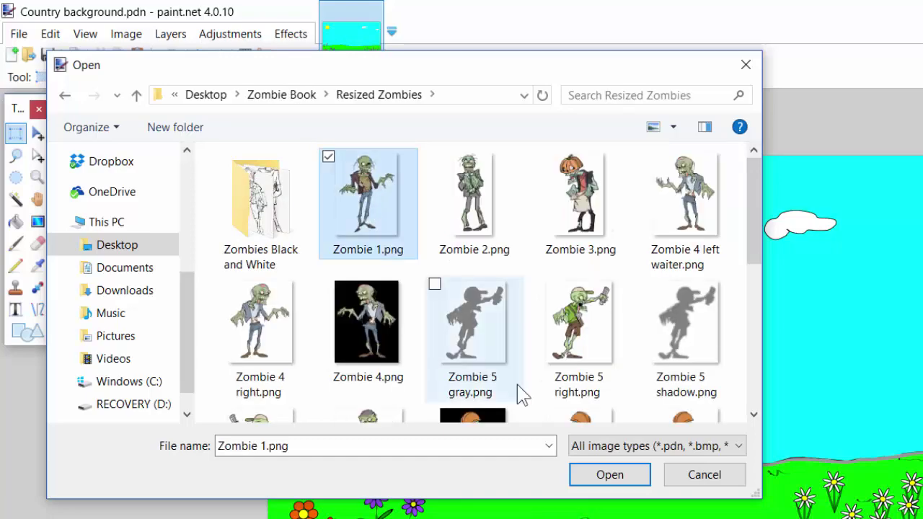
click(610, 479)
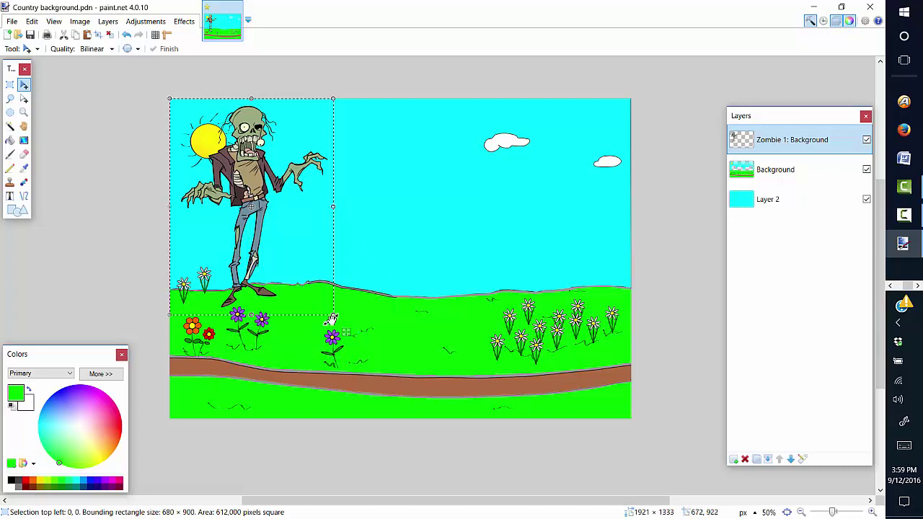
Scale the zombie down and stand it on the hill to the right of the sun.
drag(322, 303, 294, 271)
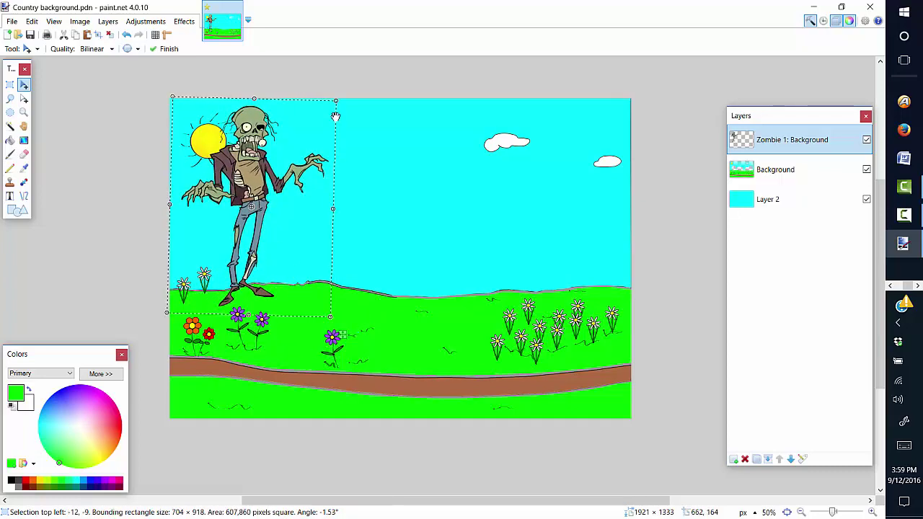
drag(337, 101, 279, 170)
drag(288, 332, 380, 321)
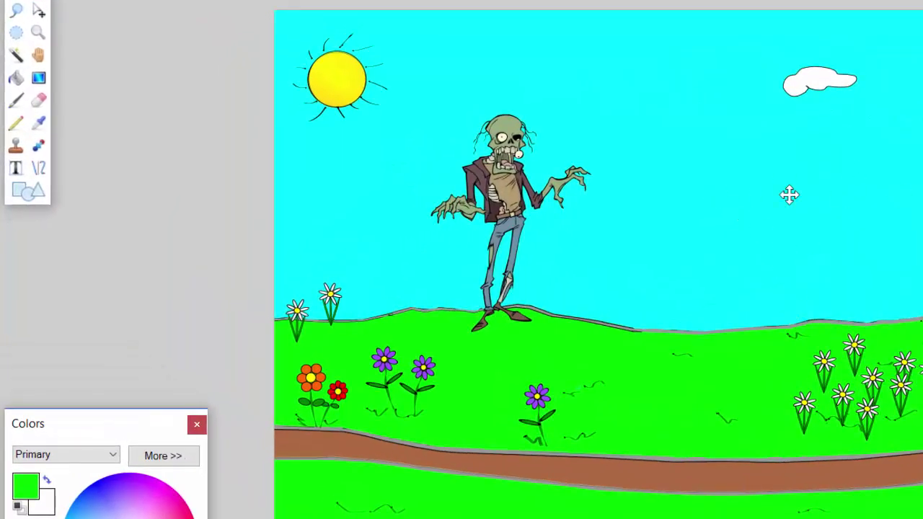
Draw a green rectangle about 544 px wide above the daisies on the zombie layer and fill it with the same green.
click(29, 192)
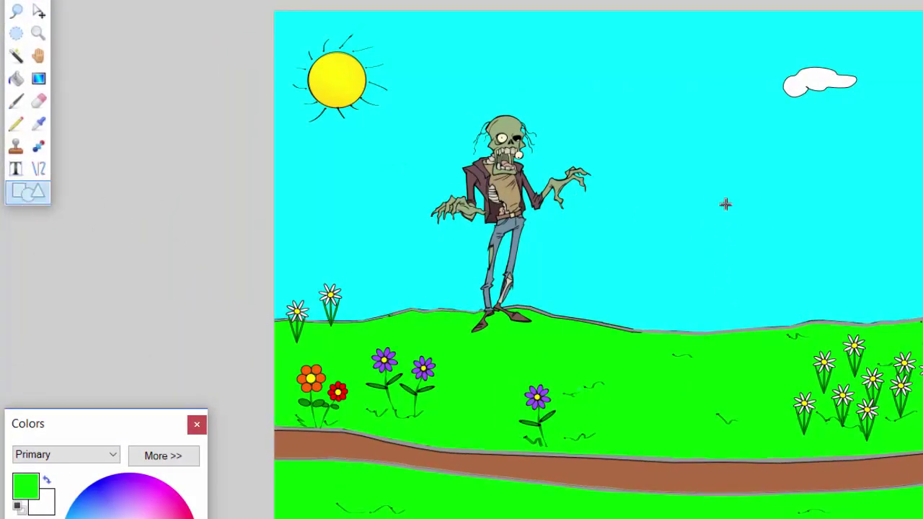
mouse_move(725, 228)
mouse_down()
mouse_move(908, 228)
mouse_move(922, 322)
mouse_up()
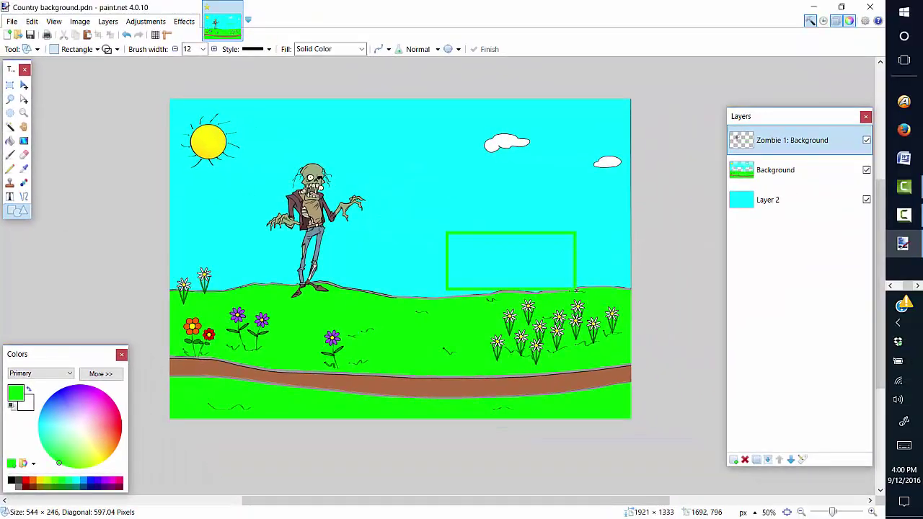
drag(576, 290, 576, 299)
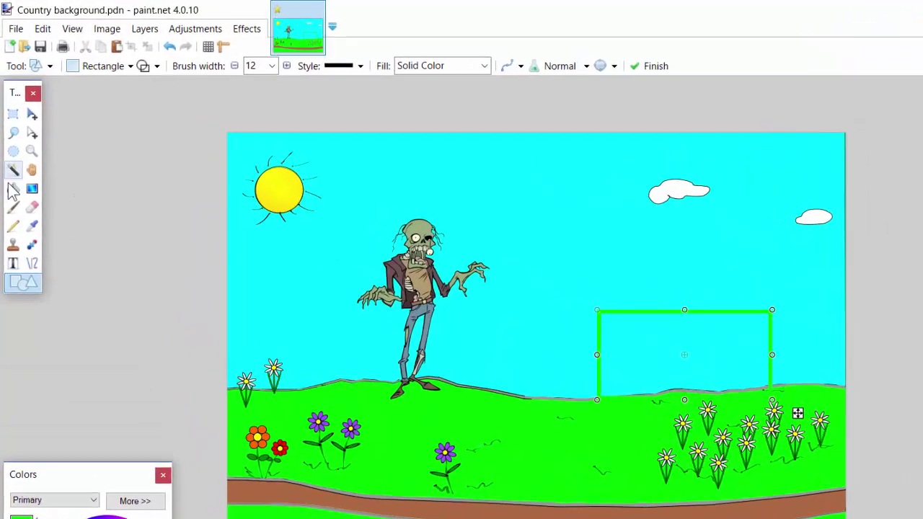
click(13, 189)
click(653, 343)
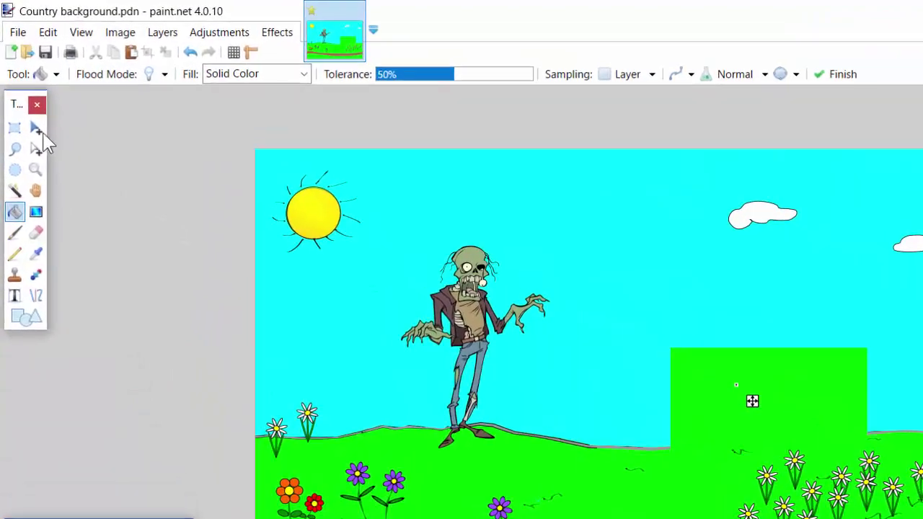
Move the whole zombie layer with its green rectangle left and back to the right using Move Selected Pixels.
click(37, 130)
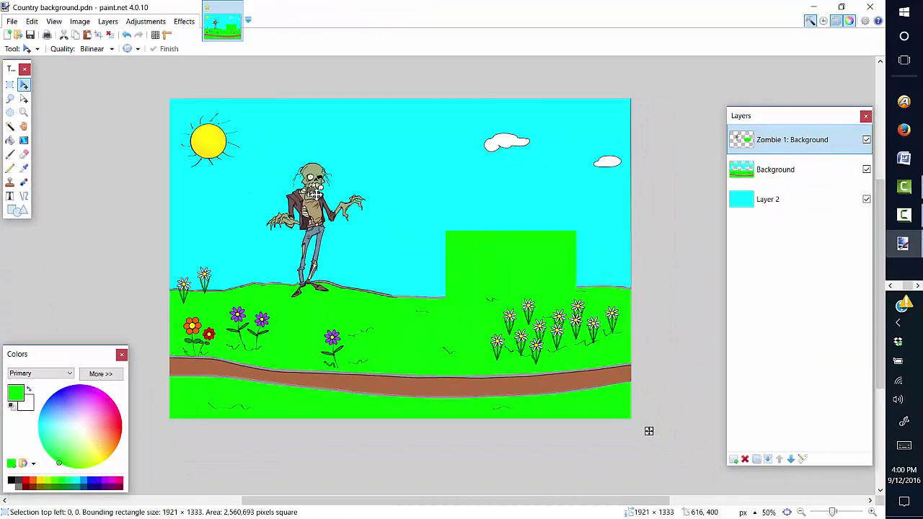
drag(317, 195, 254, 199)
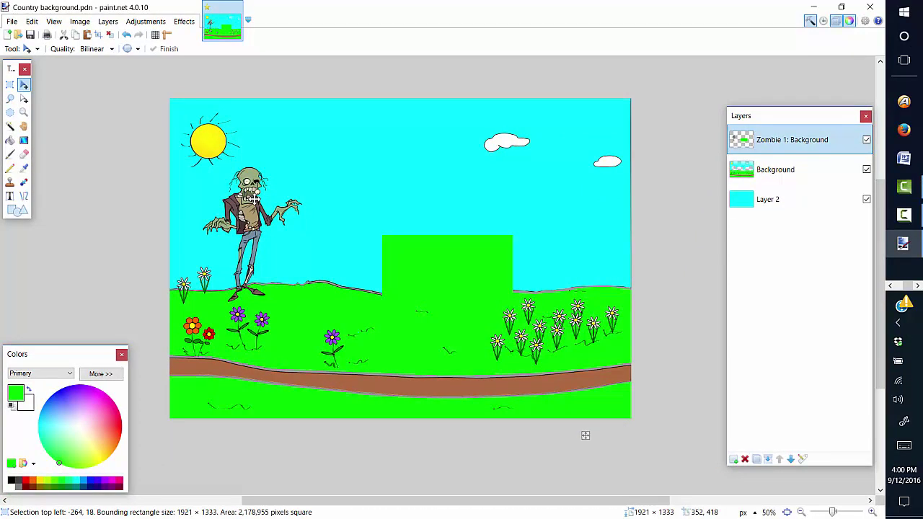
drag(254, 199, 253, 198)
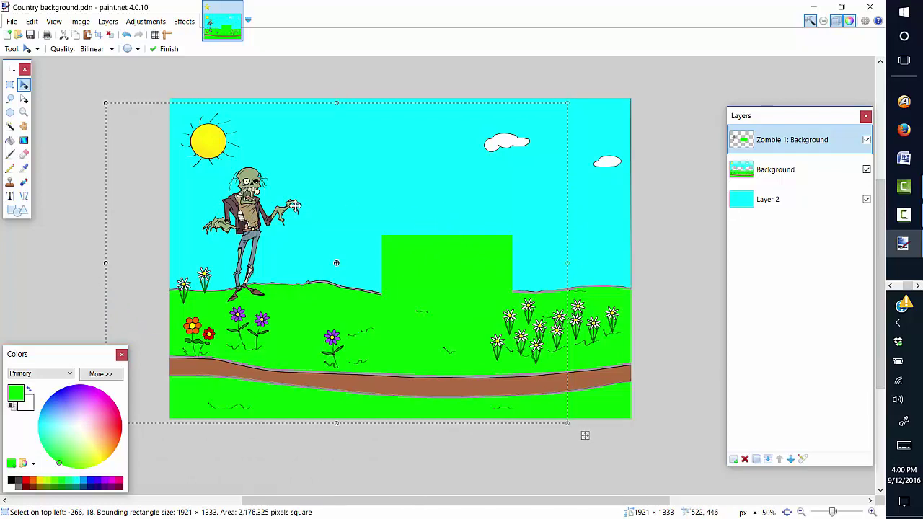
drag(295, 205, 371, 194)
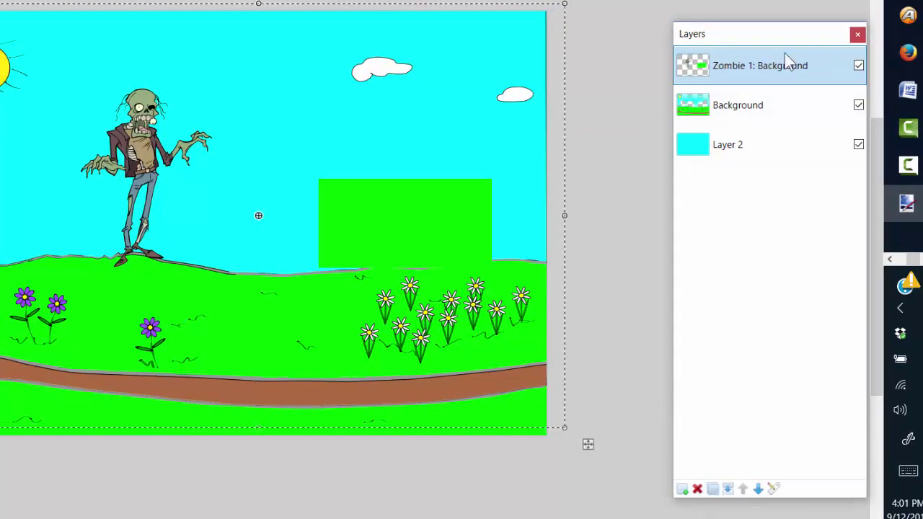
Delete the zombie layer with its green rectangle and clear the selection.
click(698, 489)
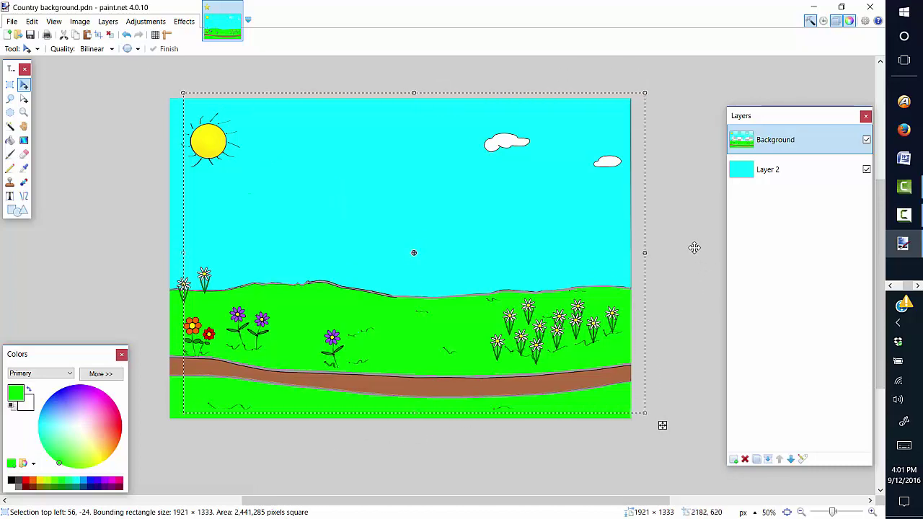
key(ctrl+d)
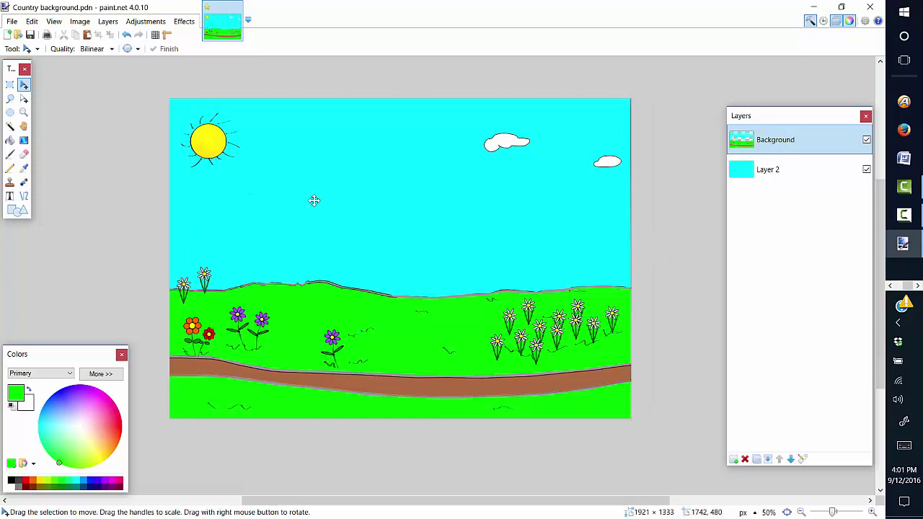
key(ctrl+a)
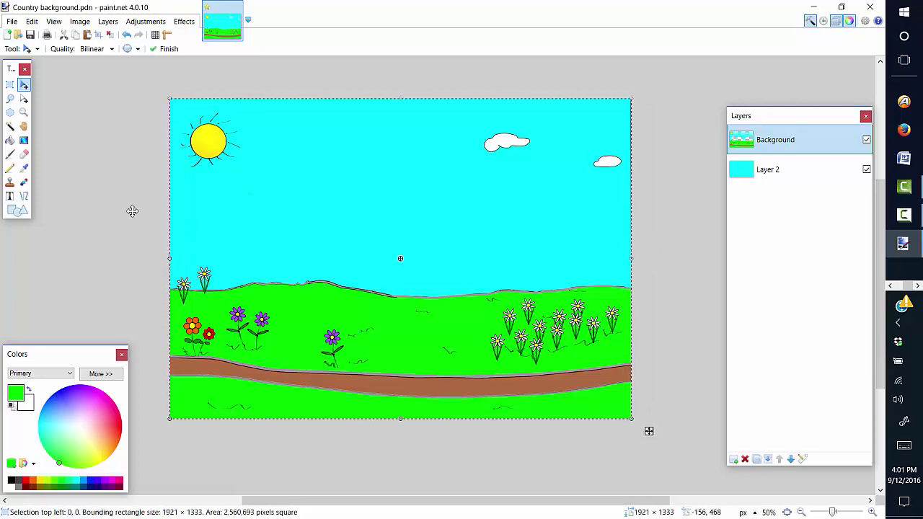
key(ctrl+d)
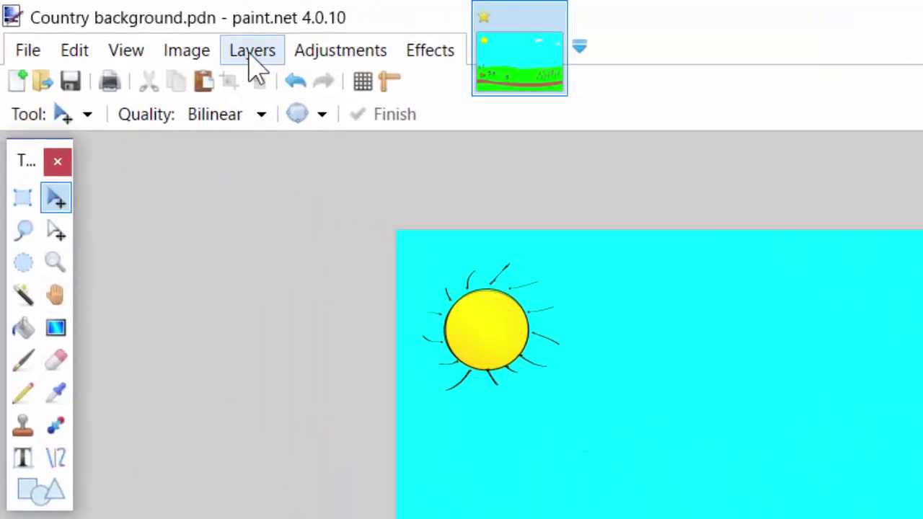
Import Tree 002.png from the Halloween folder on the Desktop as a new layer, expanding the canvas to fit it.
click(254, 65)
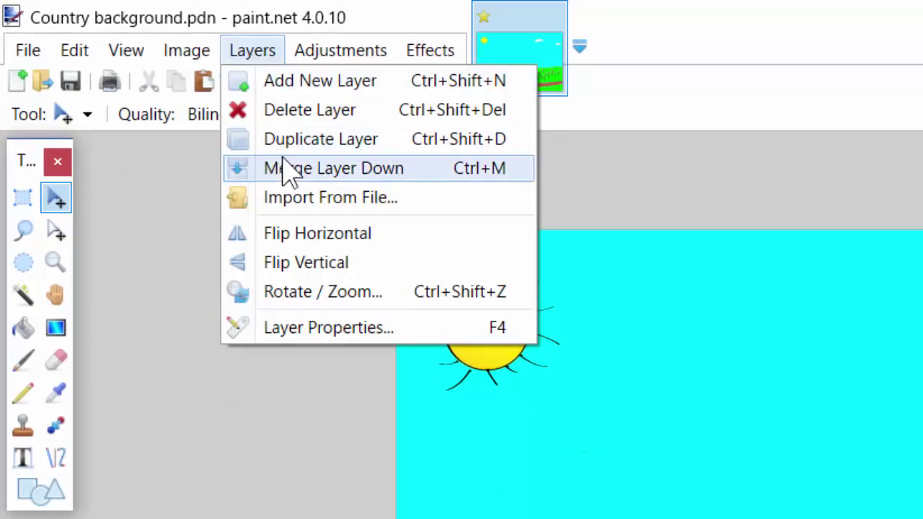
click(307, 204)
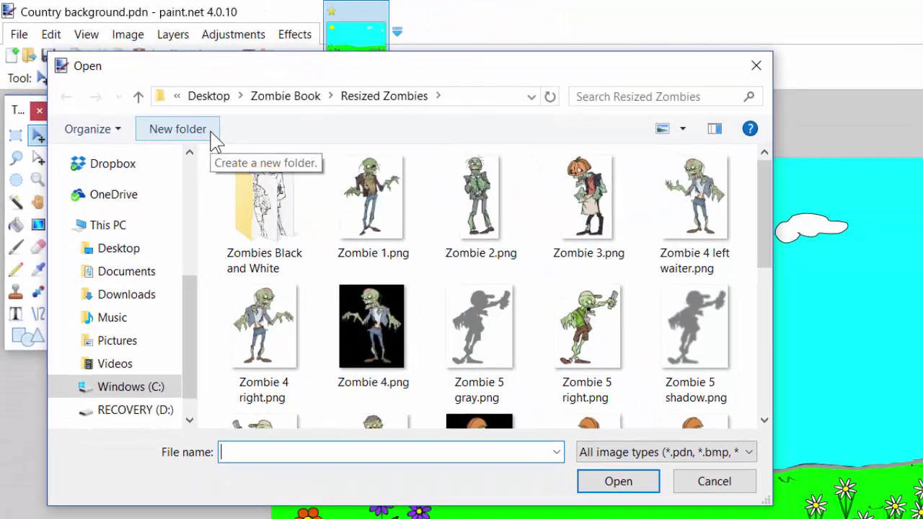
click(128, 248)
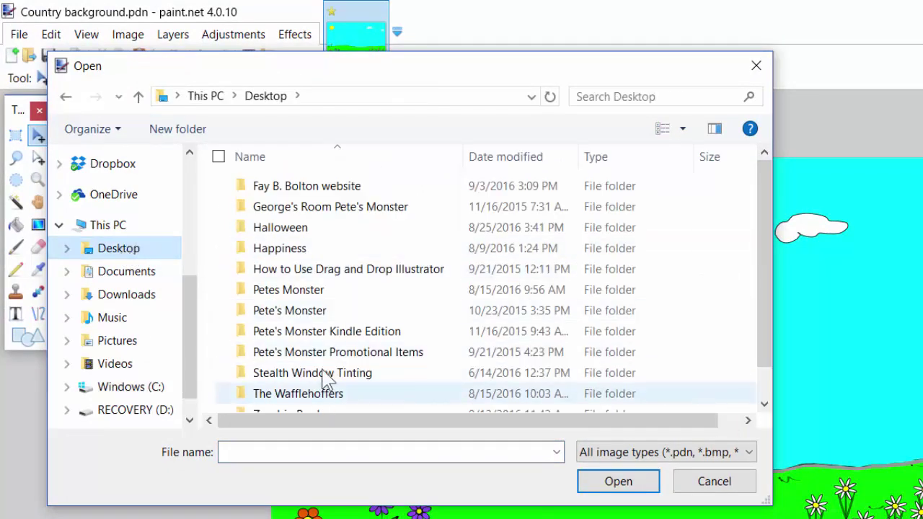
double_click(327, 241)
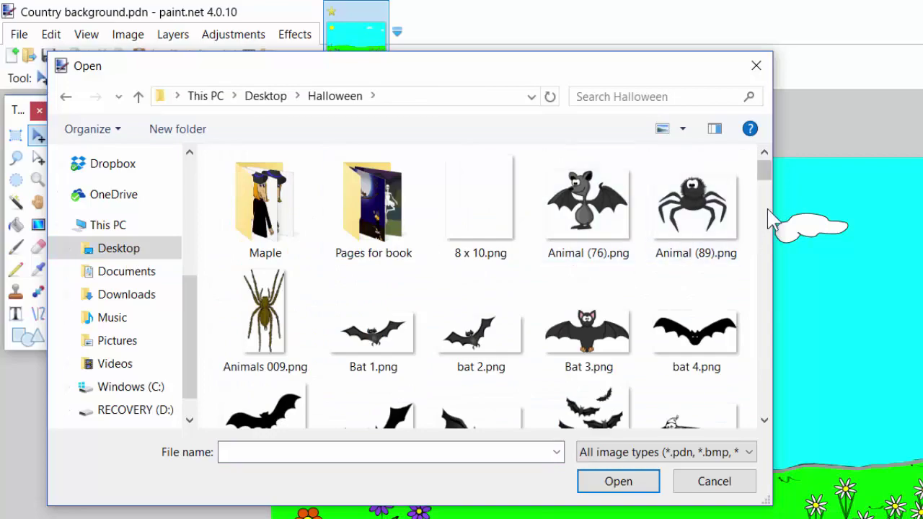
drag(767, 171, 767, 371)
click(276, 238)
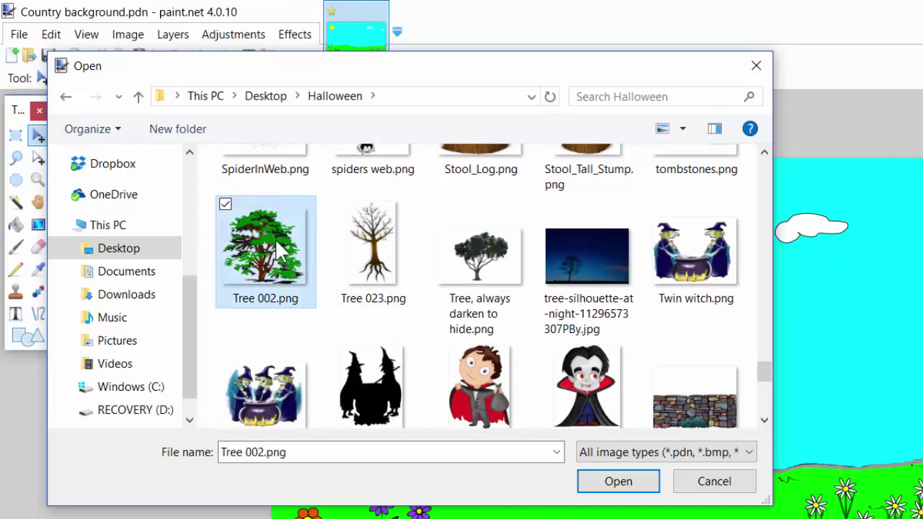
click(625, 483)
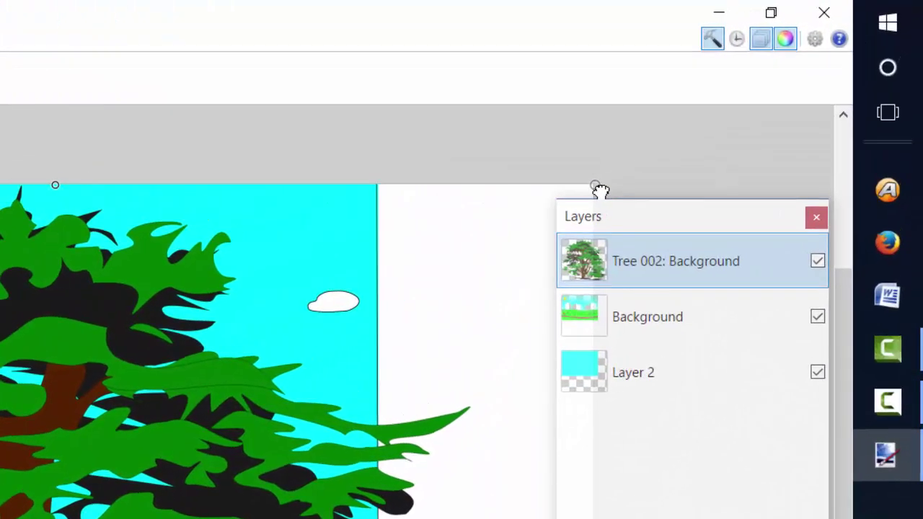
Scale the tree down to about 703 × 636 px and place it on the hill just above the daisies.
mouse_move(600, 189)
mouse_down()
mouse_move(278, 455)
mouse_move(10, 518)
mouse_up()
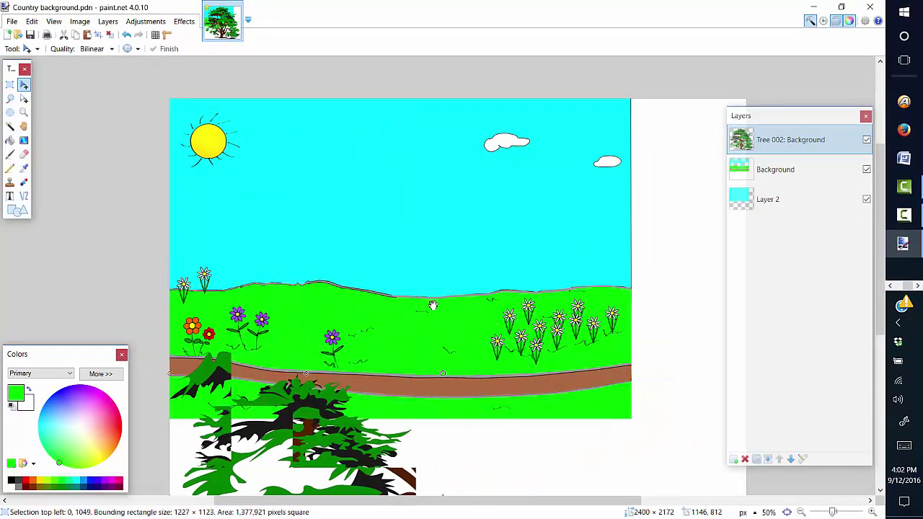
drag(433, 306, 329, 412)
drag(253, 469, 472, 189)
drag(536, 173, 516, 179)
drag(484, 215, 587, 174)
drag(549, 197, 549, 197)
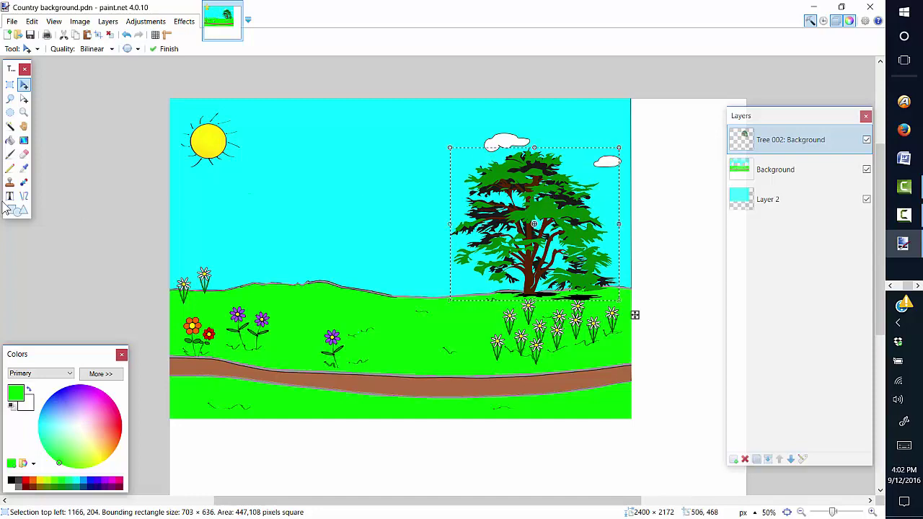
key(Return)
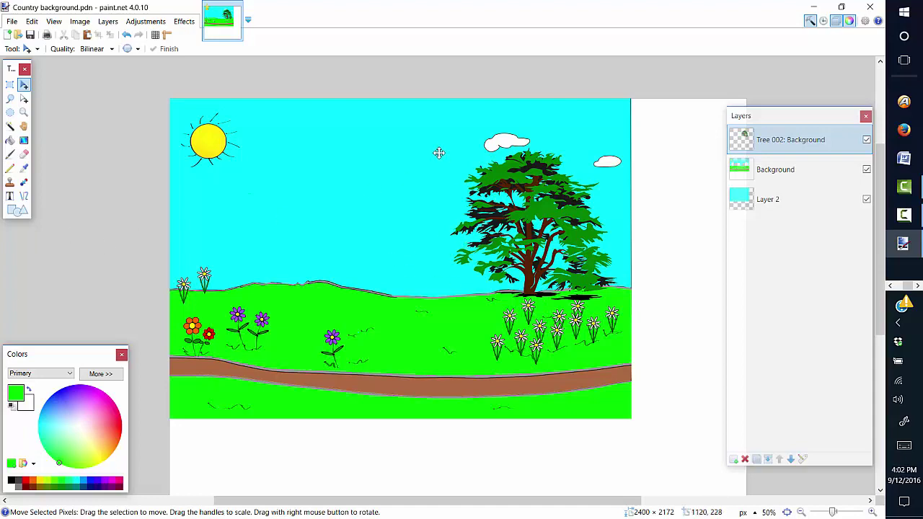
Select the country scene with a rectangular selection that excludes the extra white canvas, cut its content, and undo the cut.
click(10, 84)
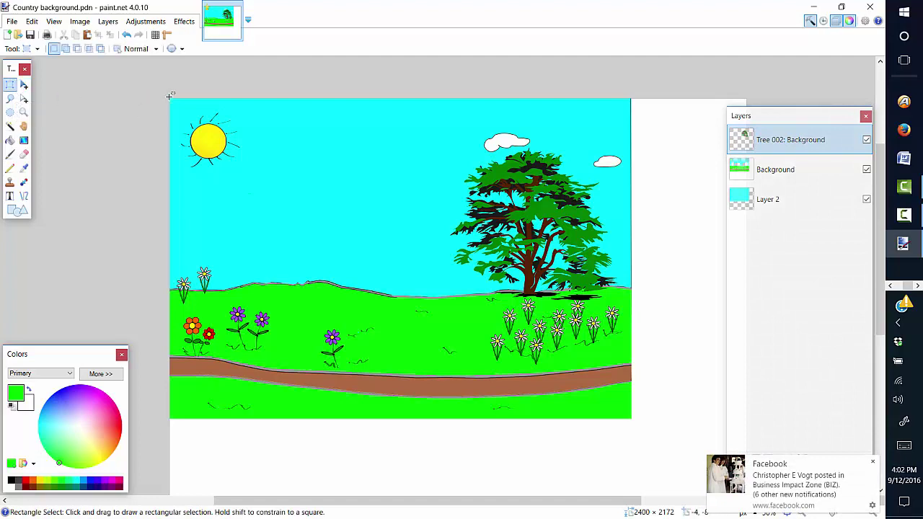
drag(170, 99, 630, 418)
key(ctrl+x)
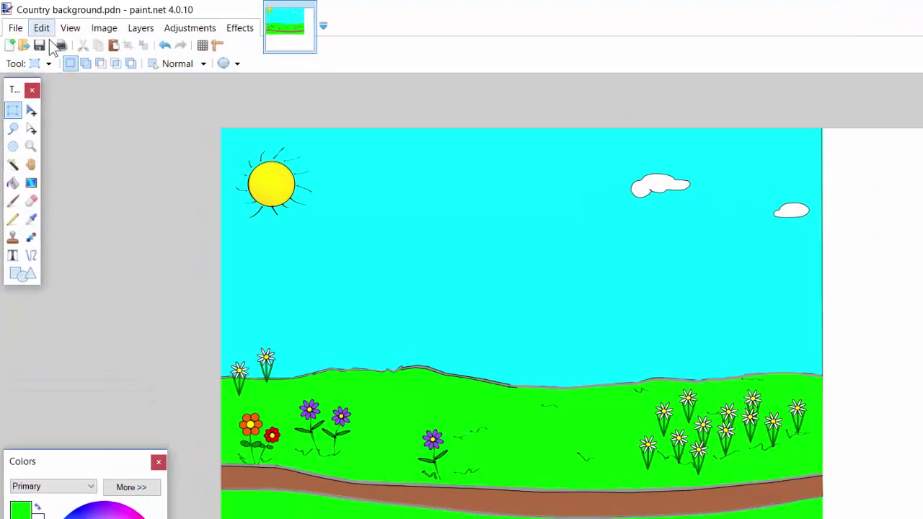
key(ctrl+z)
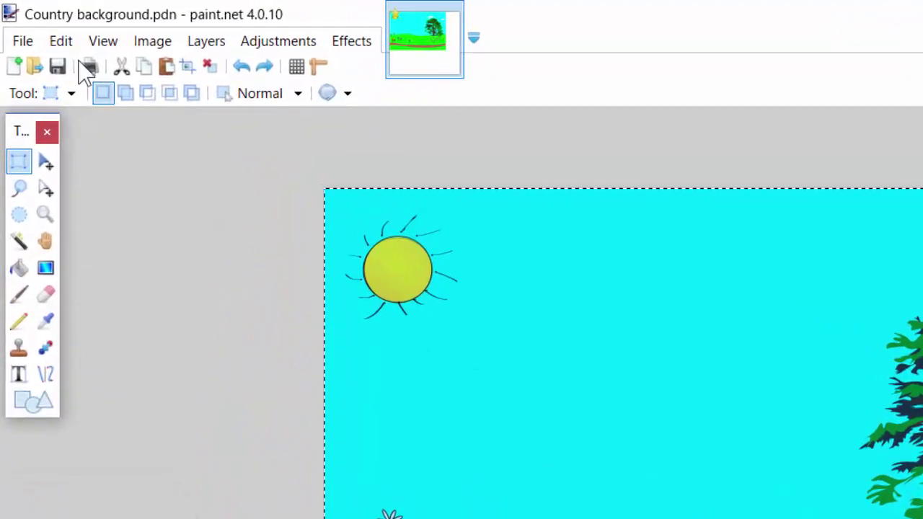
Crop the image to the selected country scene.
click(166, 44)
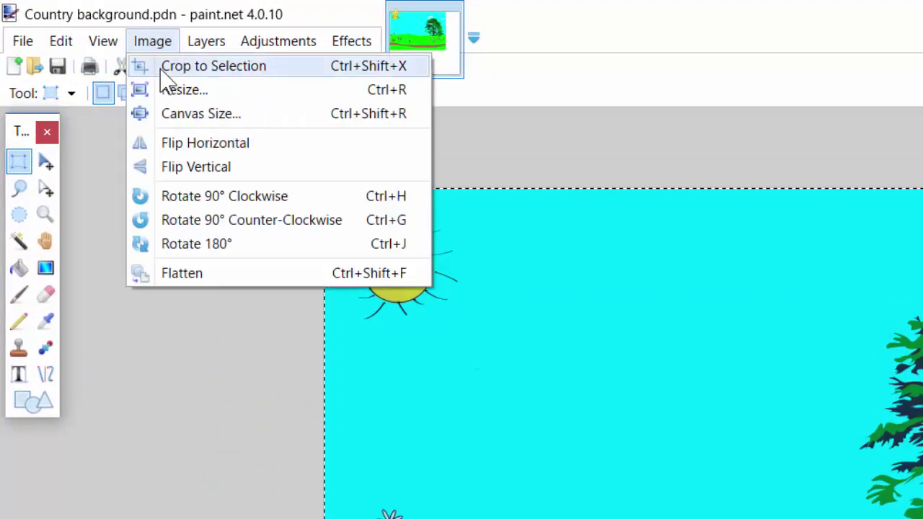
click(166, 64)
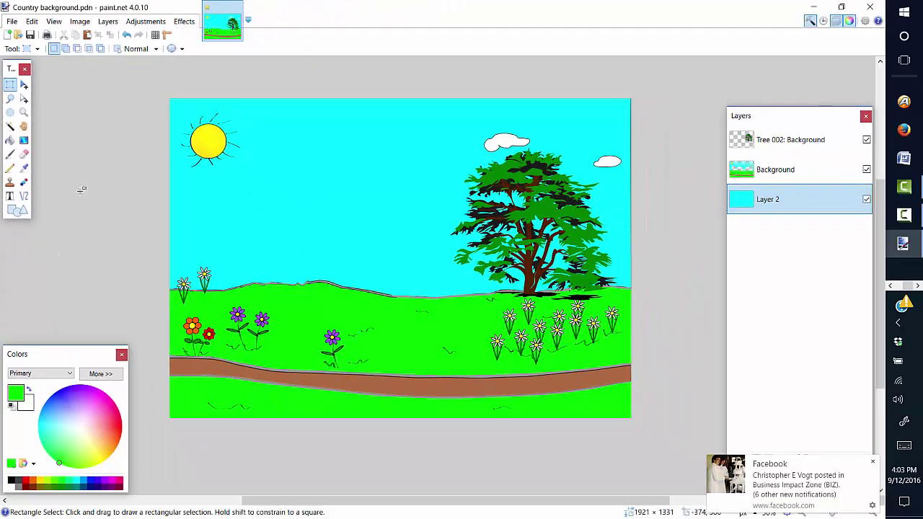
Shift the tree on the Tree 002 layer slightly to the right and clear the selection.
click(792, 141)
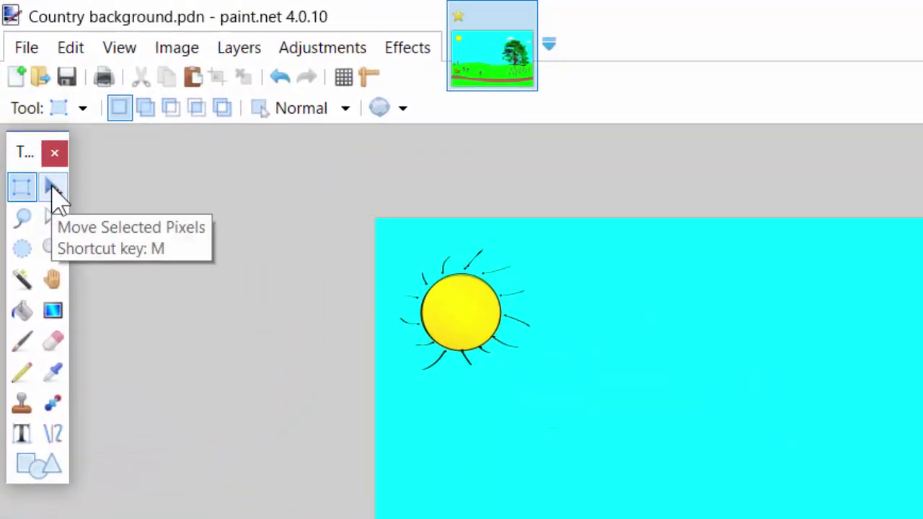
click(53, 187)
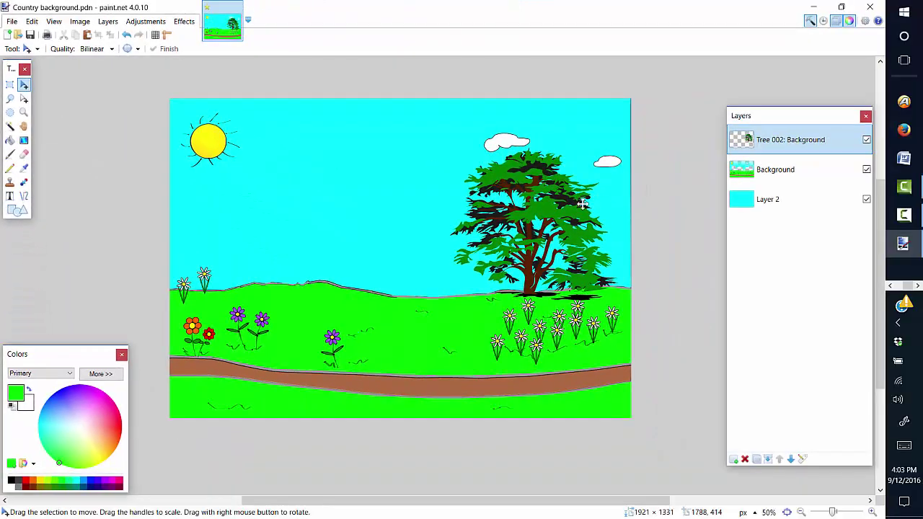
mouse_move(542, 214)
mouse_down()
mouse_move(532, 211)
mouse_move(554, 215)
mouse_up()
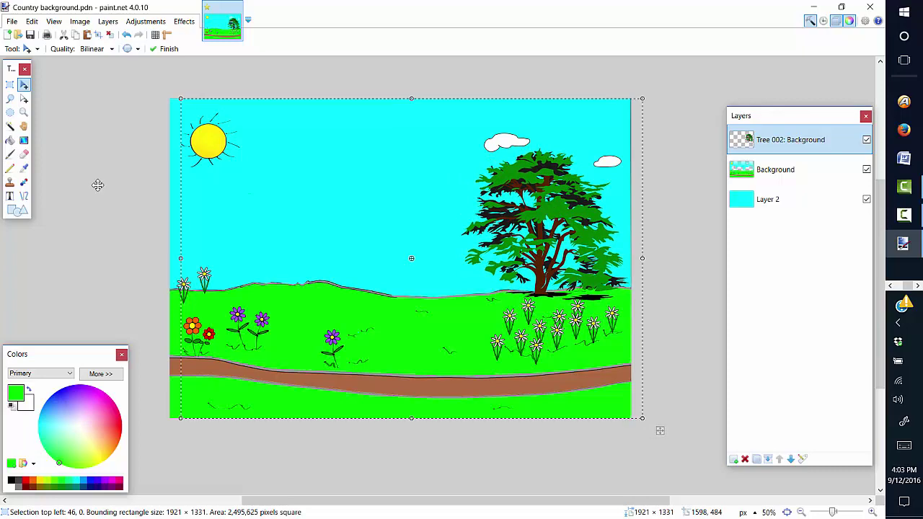
click(25, 186)
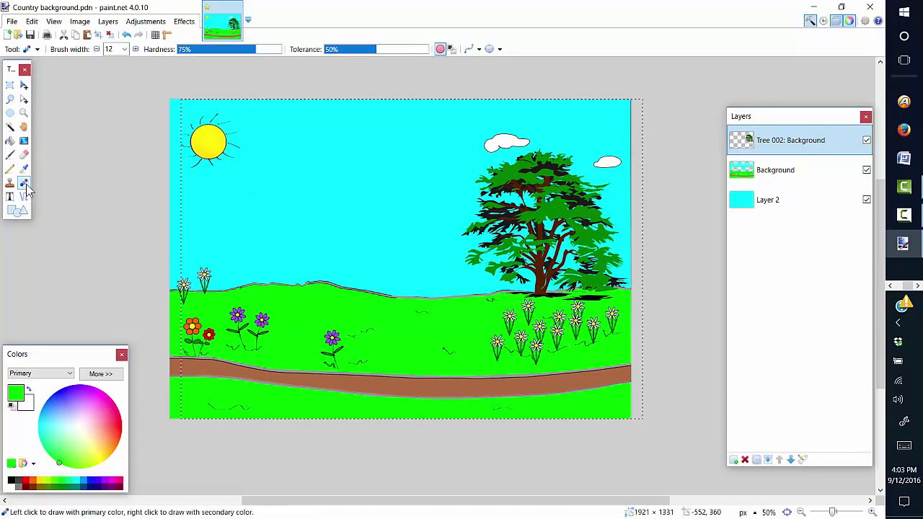
key(ctrl+d)
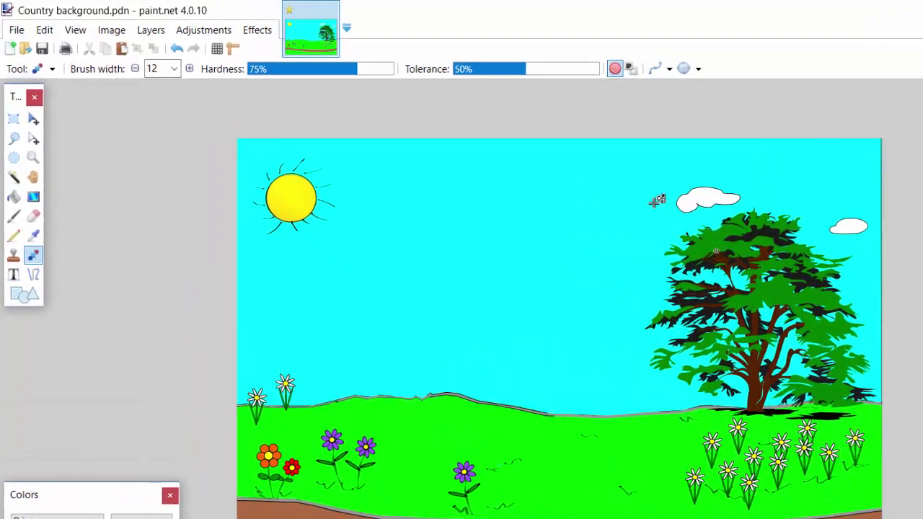
Check the cropped image's pixel size, resolution and print size in the Resize settings.
click(140, 37)
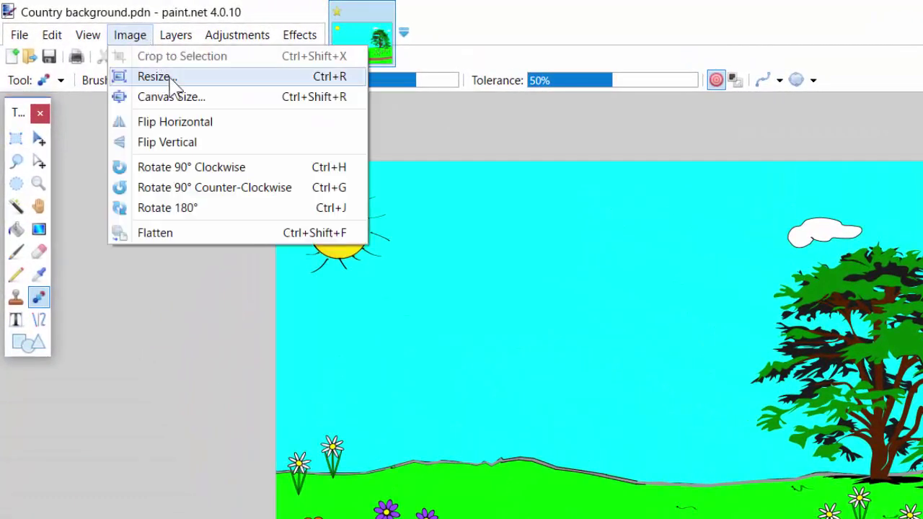
click(170, 76)
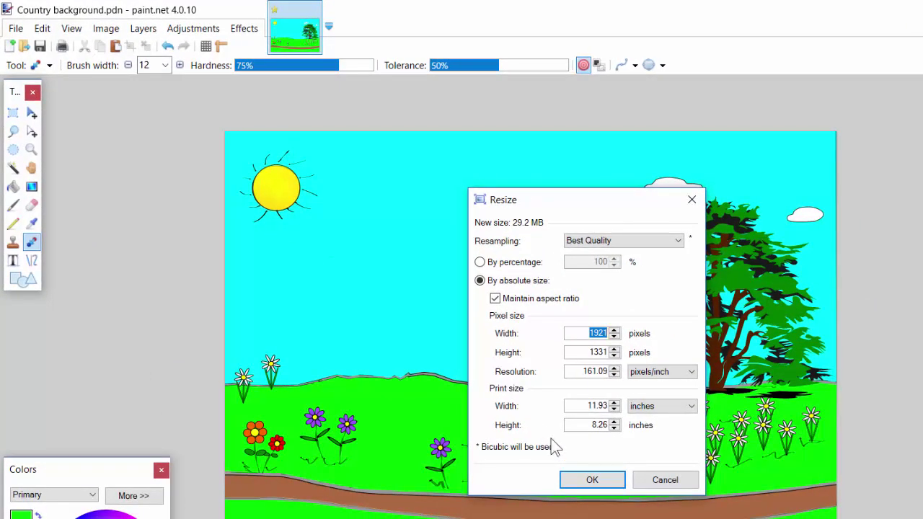
click(611, 482)
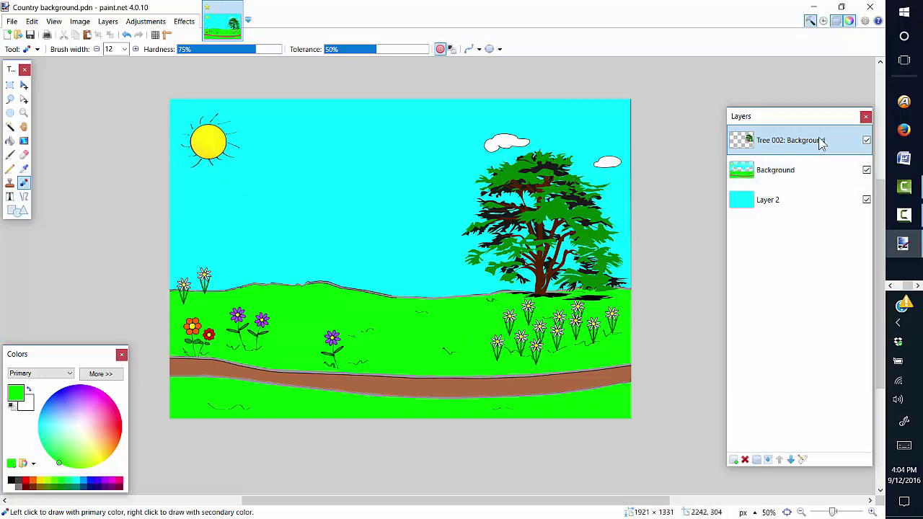
Move the tree on the Tree 002 layer left to the middle of the hill and clear the selection.
click(23, 84)
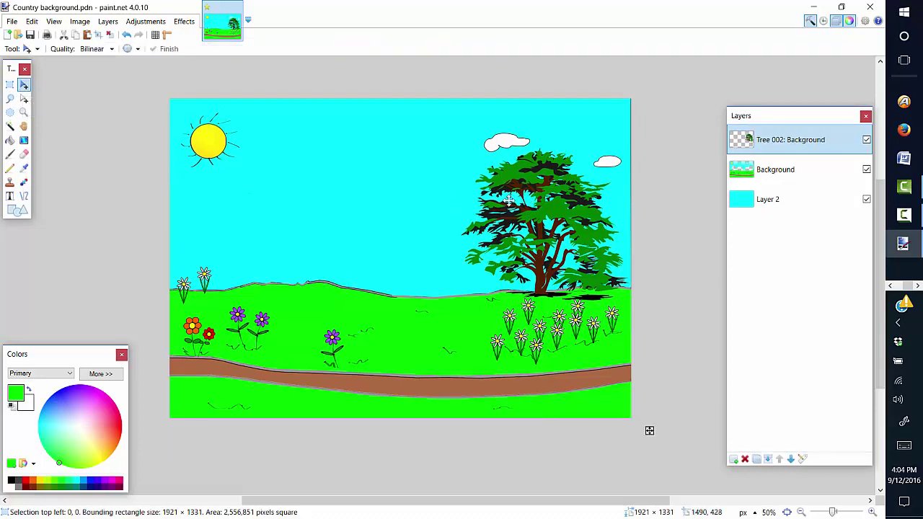
drag(649, 429, 493, 433)
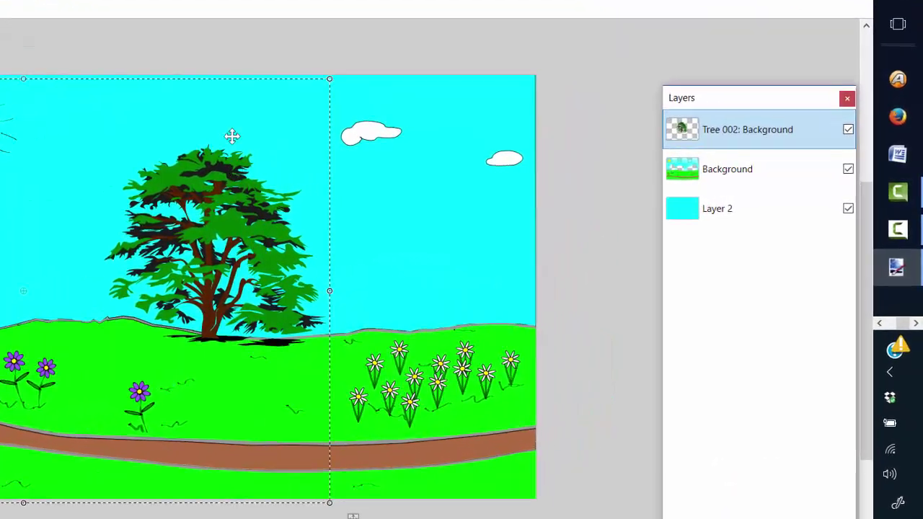
key(ctrl+d)
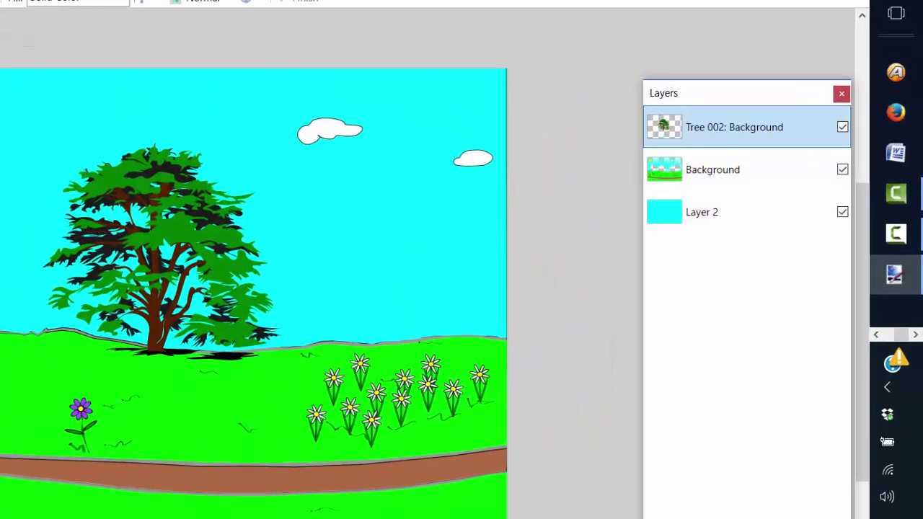
Hide the Tree 002 layer and set the image resolution to 300 pixels/inch.
click(842, 128)
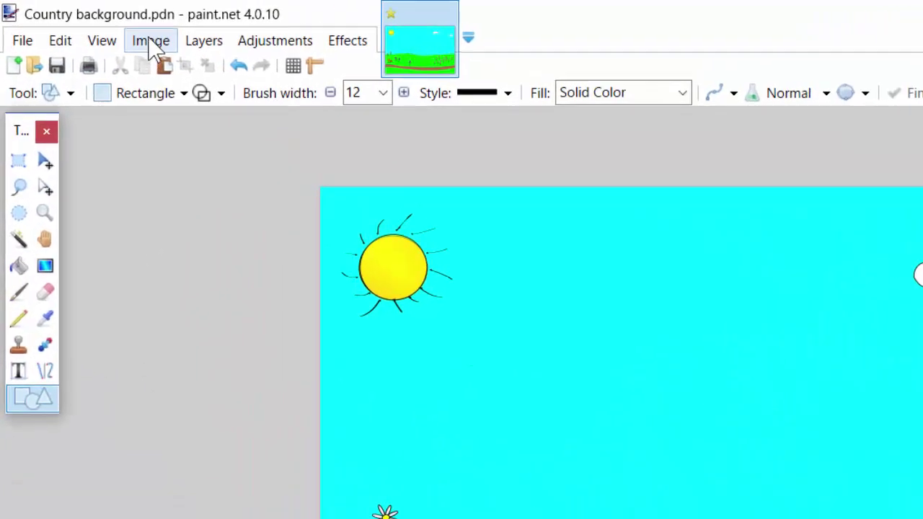
click(149, 42)
click(191, 89)
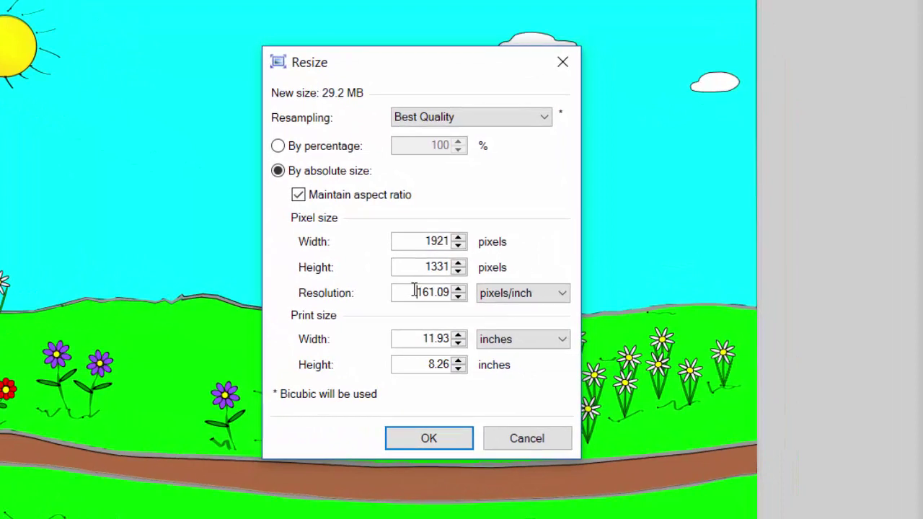
drag(558, 355, 589, 355)
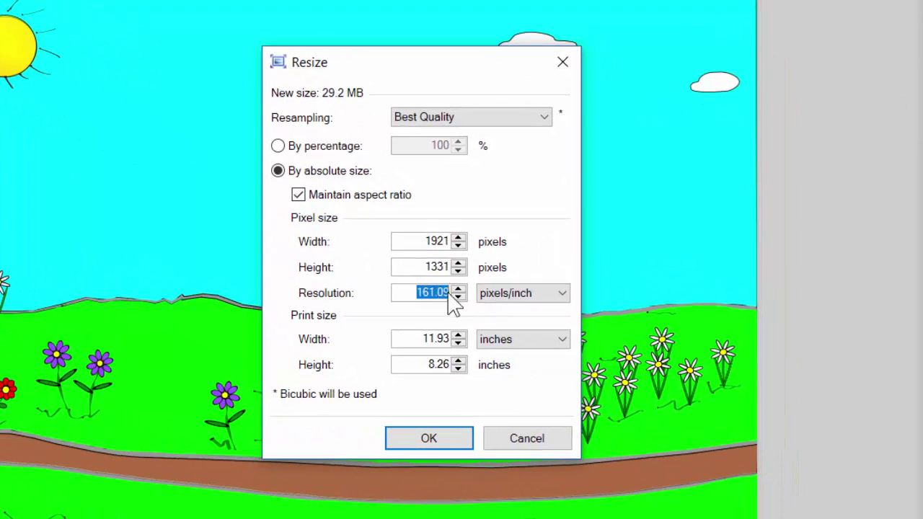
text(300)
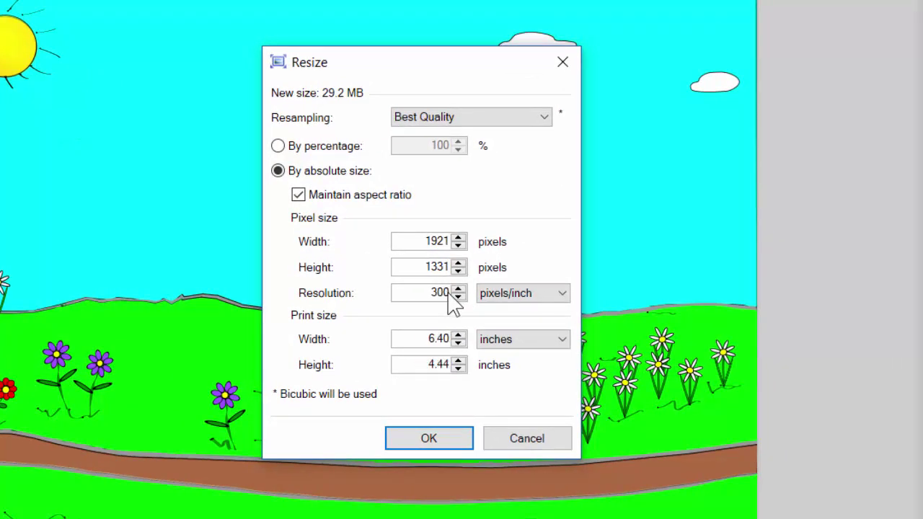
key(Return)
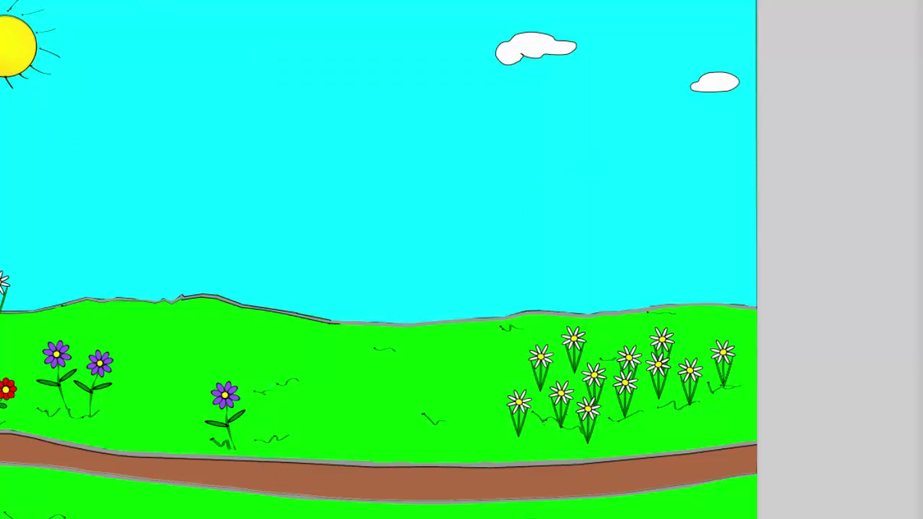
Resize the image proportionally to a print height of 9 inches at 3897 × 2700 pixels, and turn off the aspect ratio lock.
key(alt+i)
key(r)
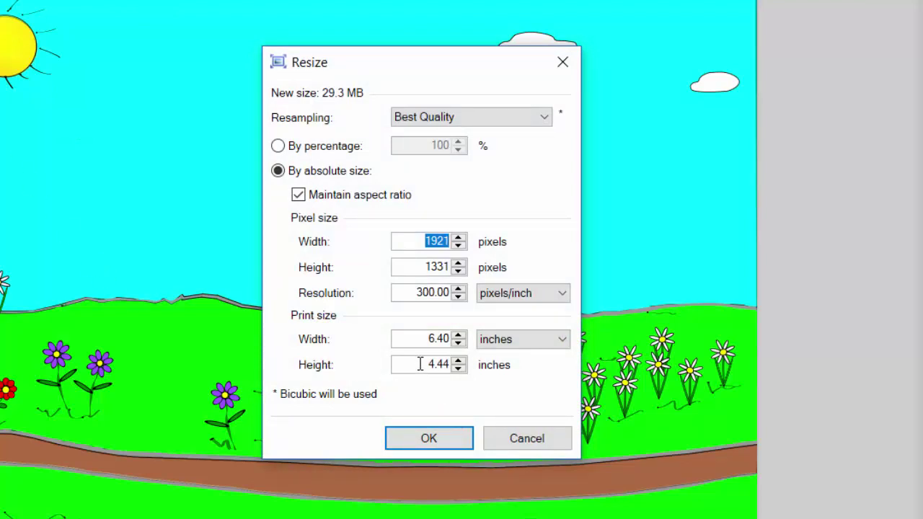
drag(420, 364, 455, 364)
text(9)
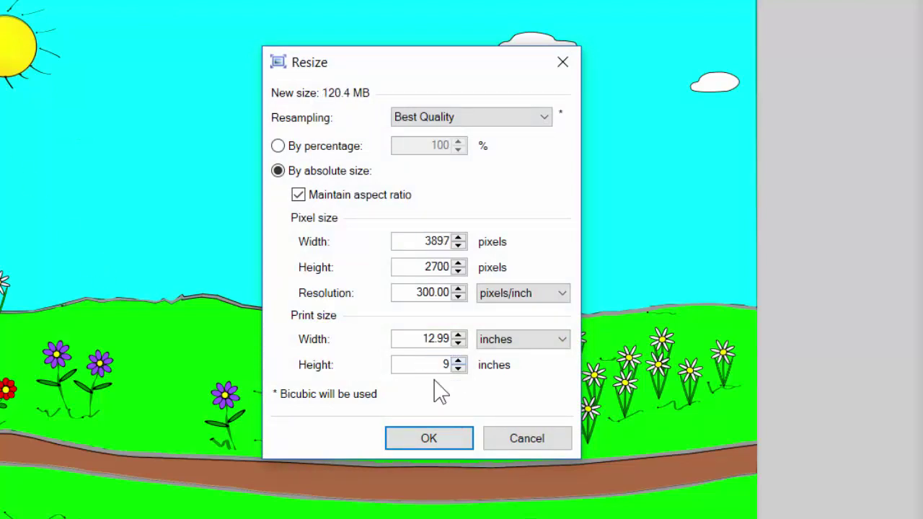
click(303, 195)
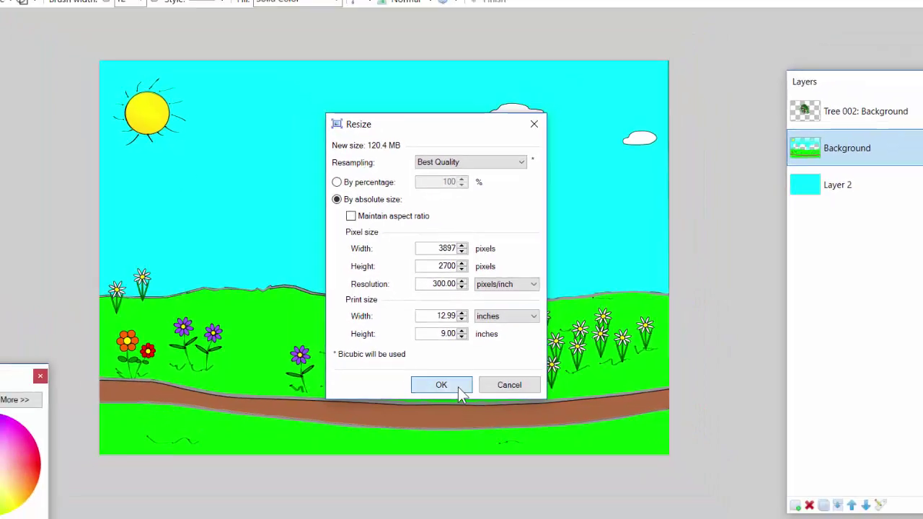
click(454, 442)
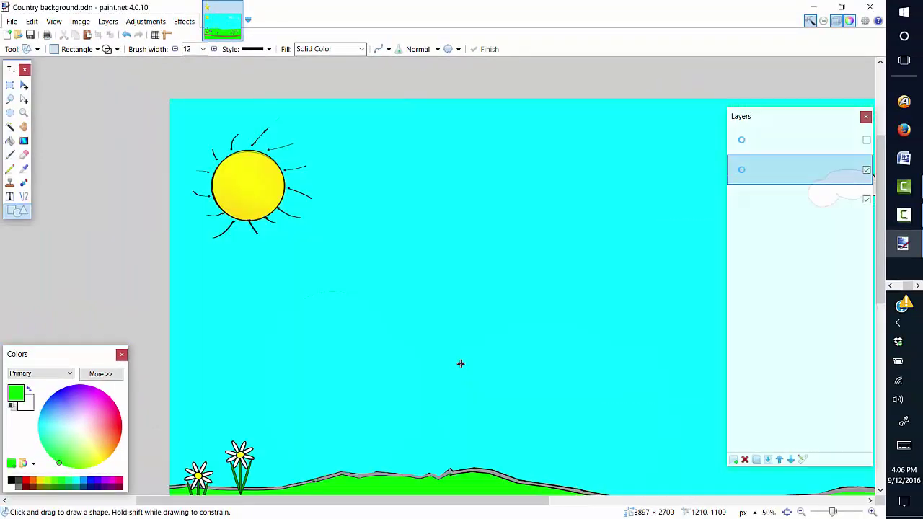
Inspect the whole enlarged scene and check its dimensions in the Resize settings.
click(801, 512)
click(800, 511)
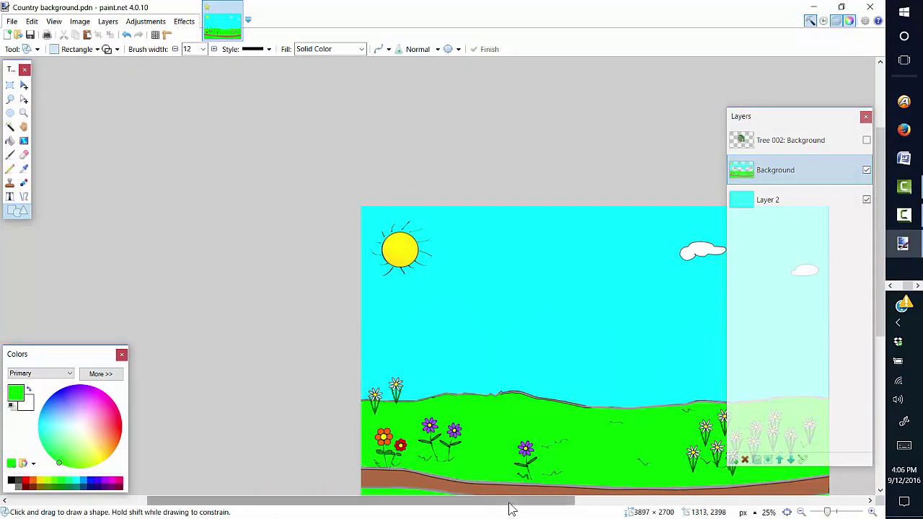
drag(510, 508, 589, 505)
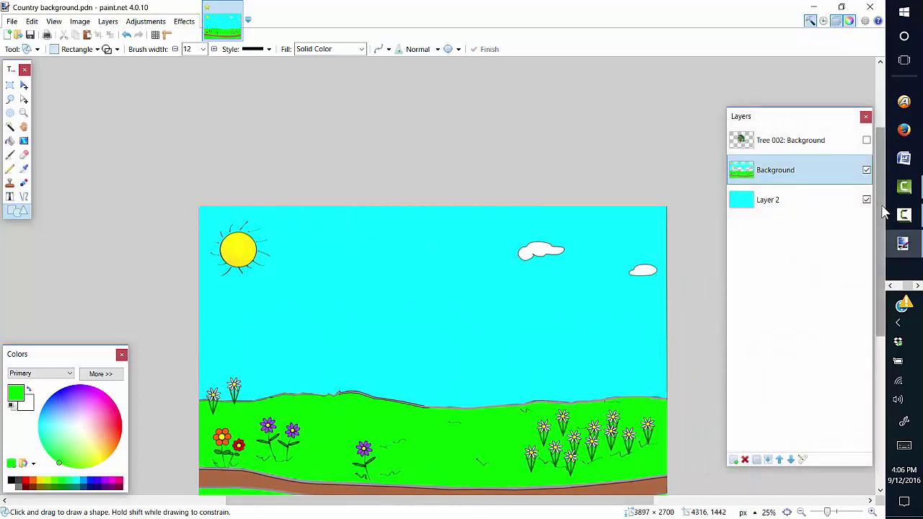
drag(883, 212, 885, 258)
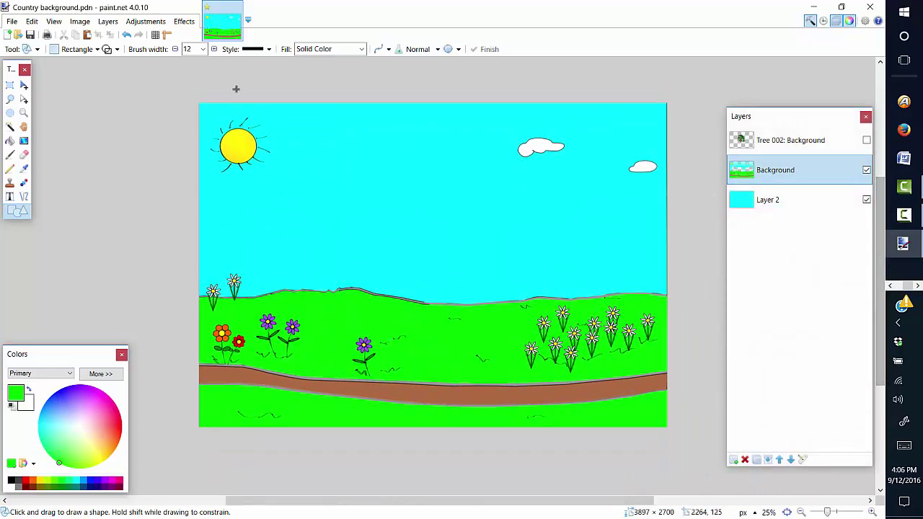
click(80, 21)
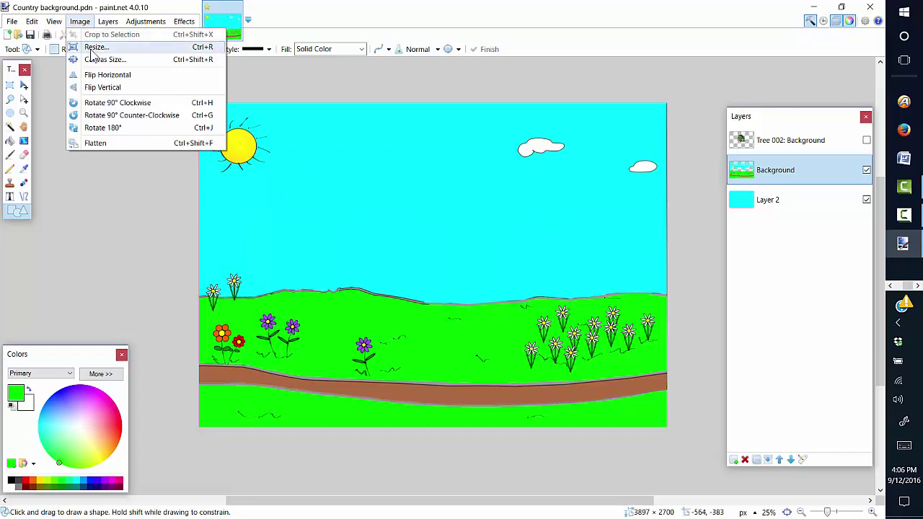
click(94, 47)
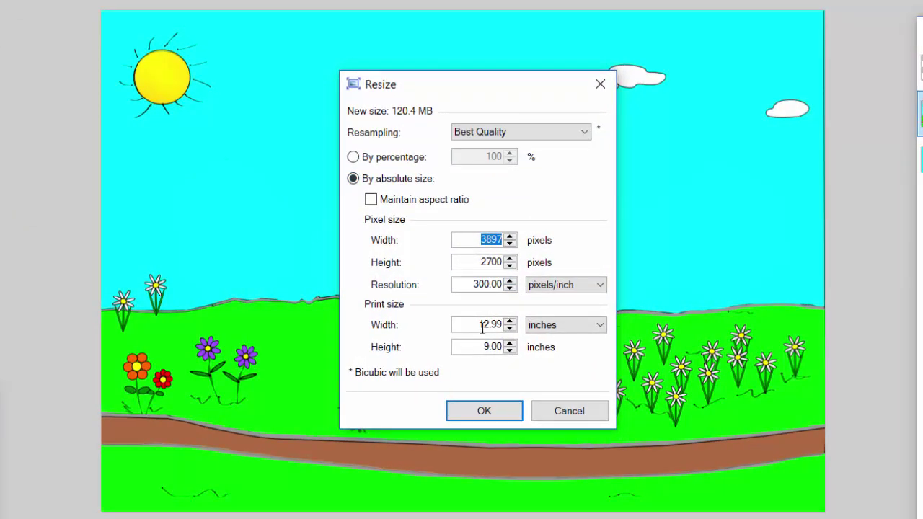
click(488, 411)
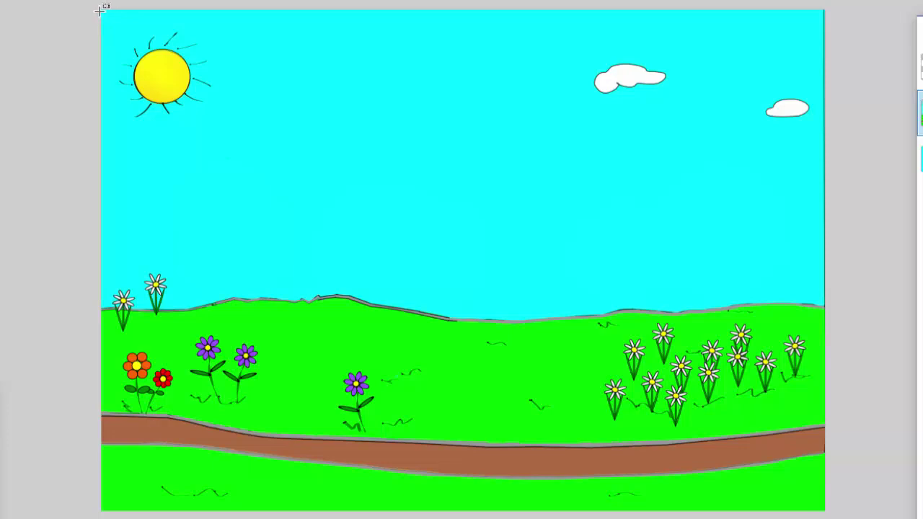
Select the larger cloud on the Background layer with the Magic Wand at 50% tolerance and copy it.
drag(104, 10, 525, 511)
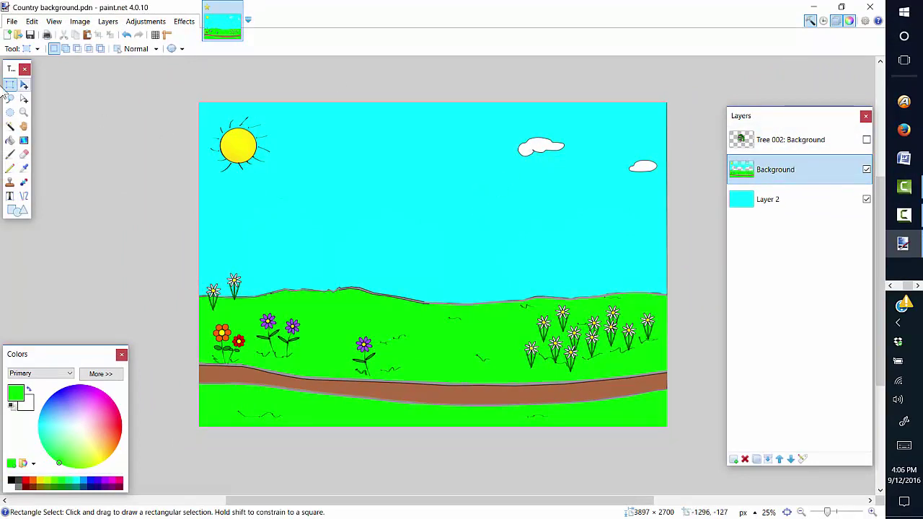
click(9, 127)
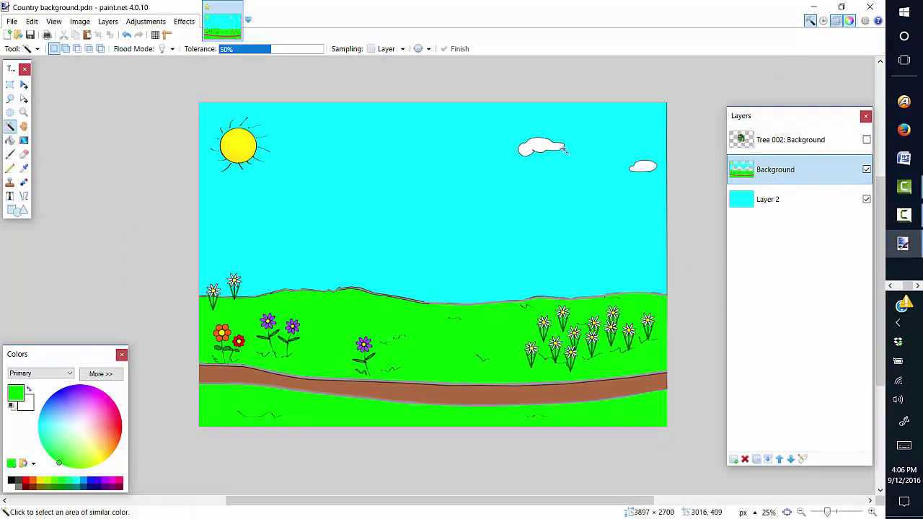
click(540, 141)
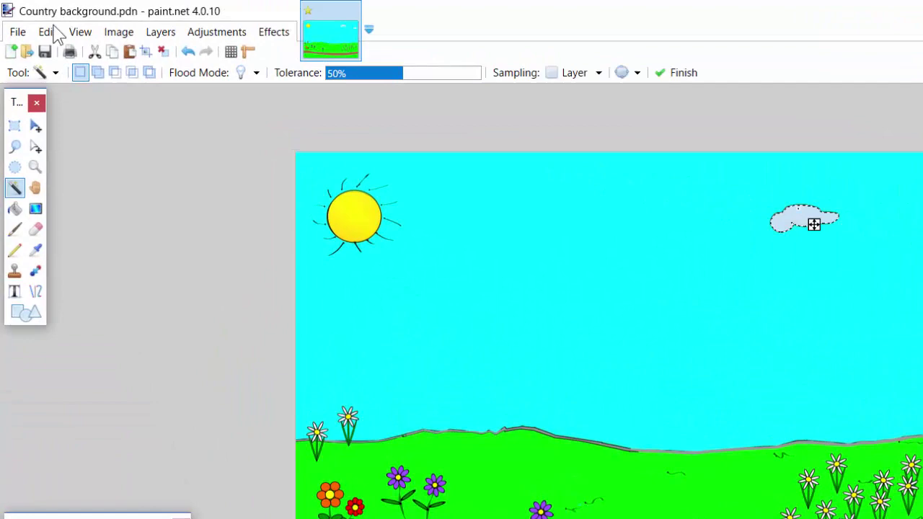
click(49, 33)
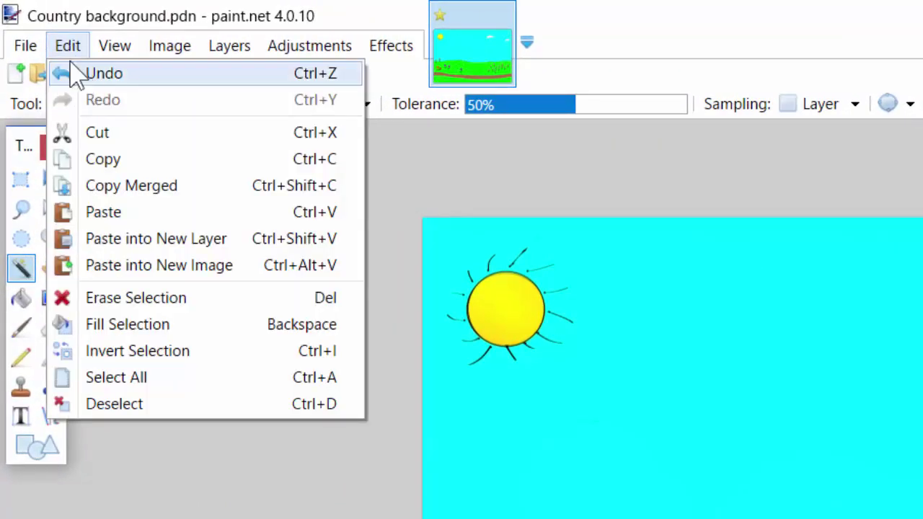
click(103, 156)
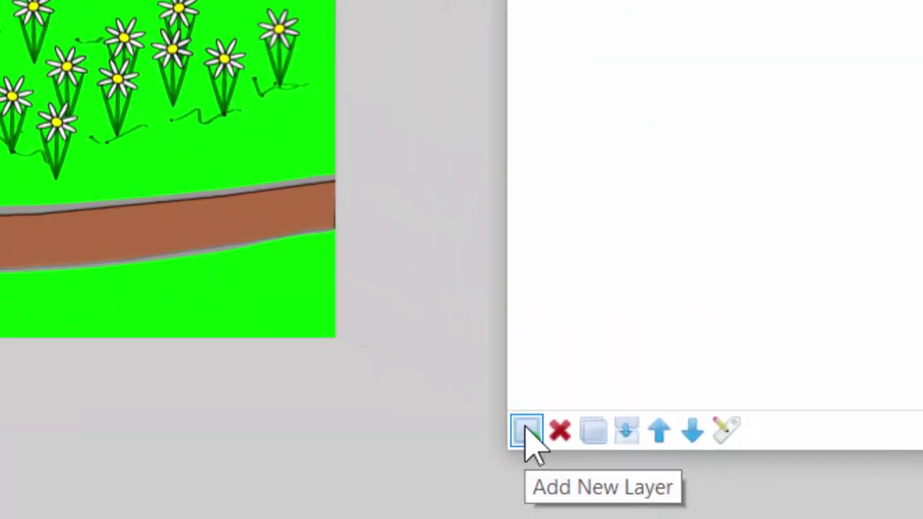
Add a new layer above Background, paste the copied cloud there, move it just beside the sun and deselect it.
click(777, 487)
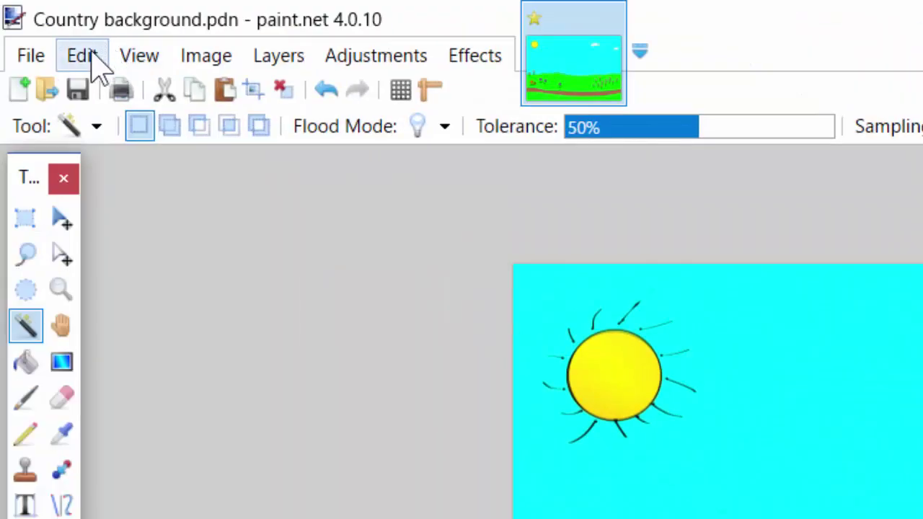
click(83, 55)
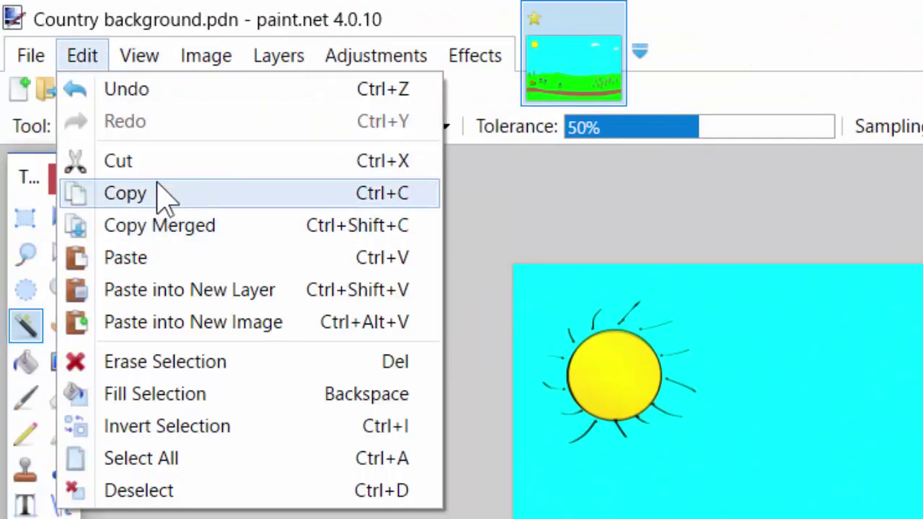
click(158, 260)
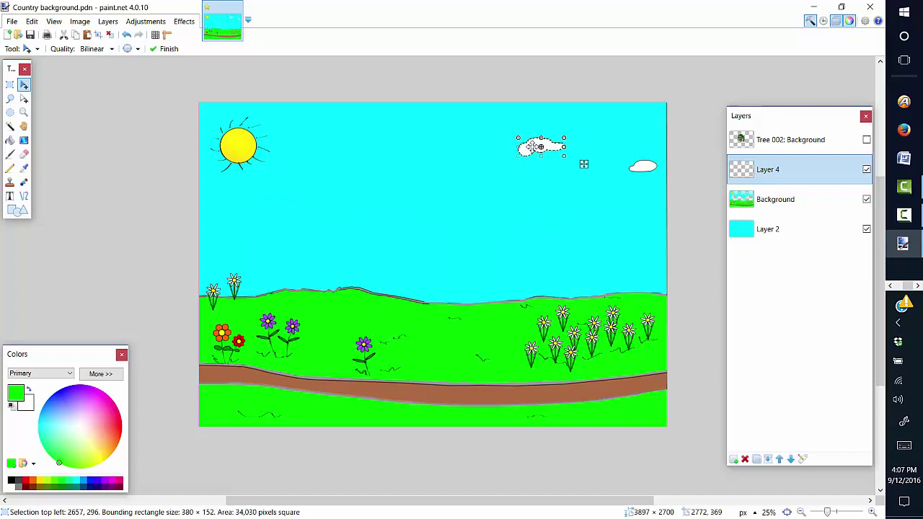
drag(531, 146, 361, 156)
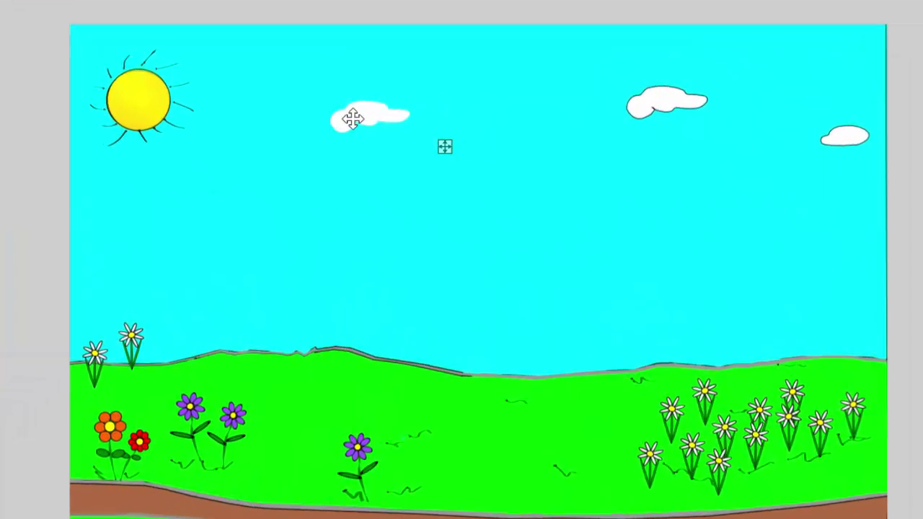
drag(353, 118, 332, 119)
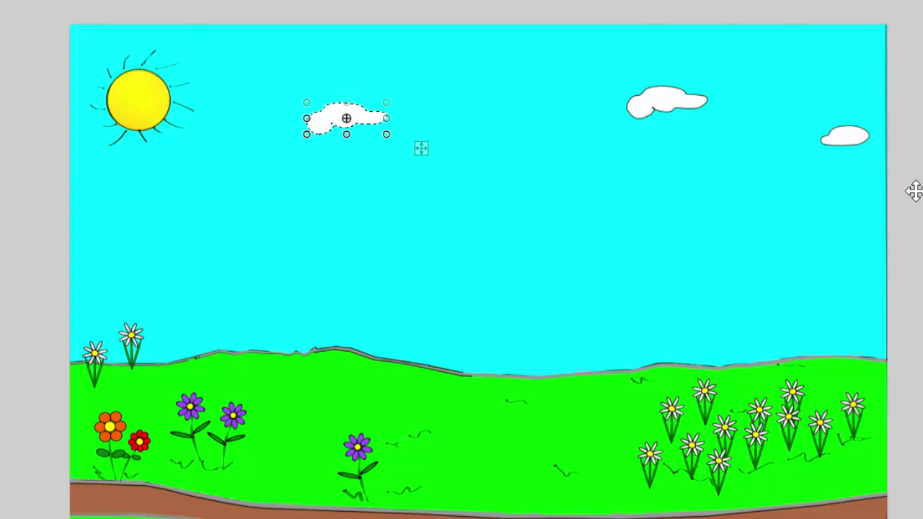
key(ctrl+d)
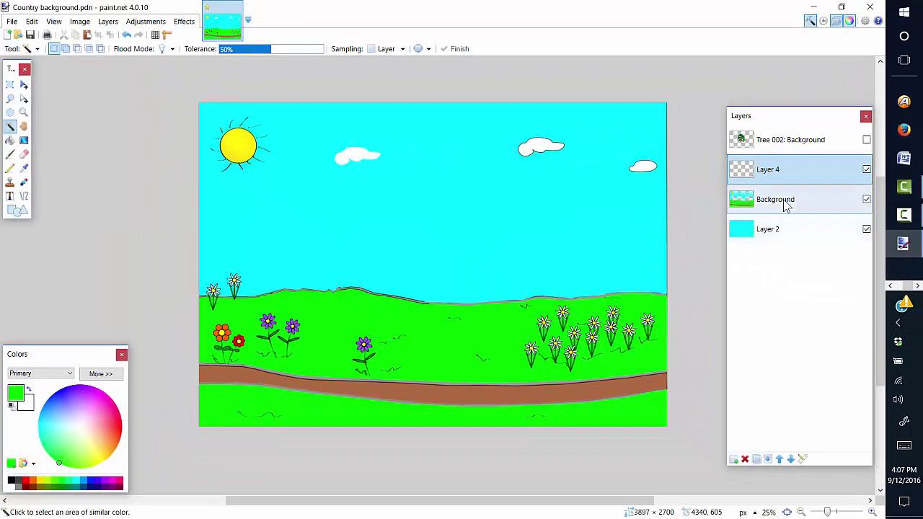
Select the smaller cloud on the Background layer with the Magic Wand at 50% tolerance and copy it.
click(785, 203)
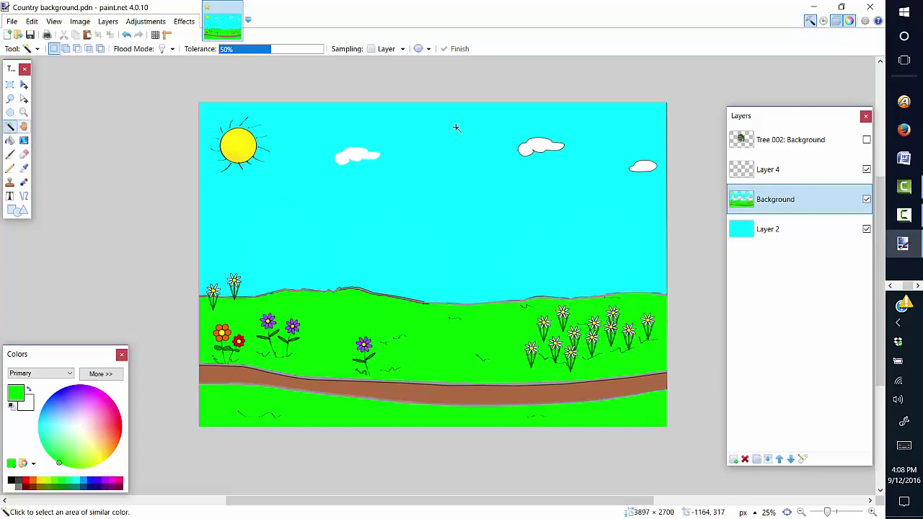
click(644, 165)
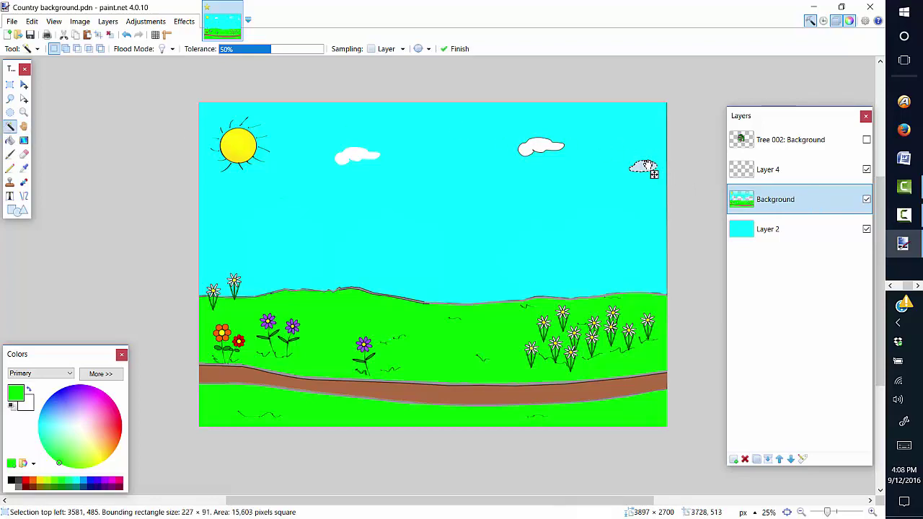
click(32, 21)
click(56, 75)
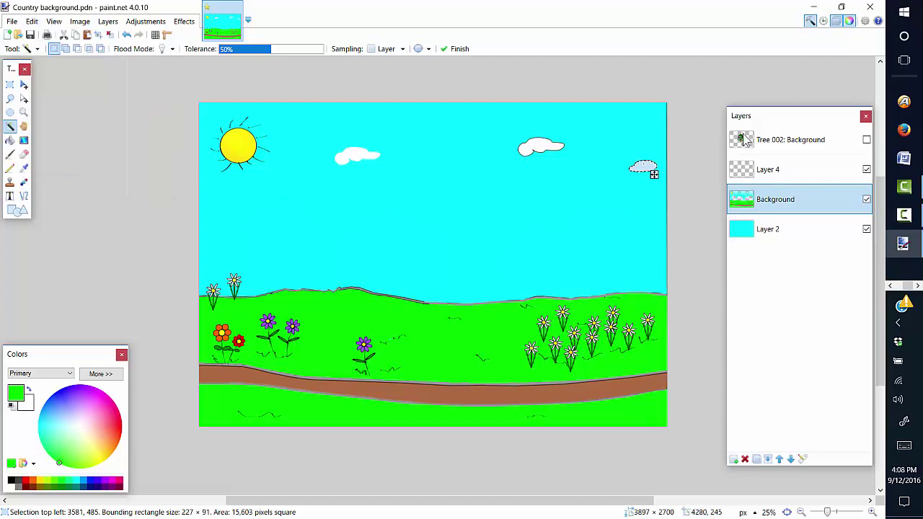
Paste the smaller cloud onto Layer 4 and place it slightly below and to the right of the larger cloud copy.
click(793, 175)
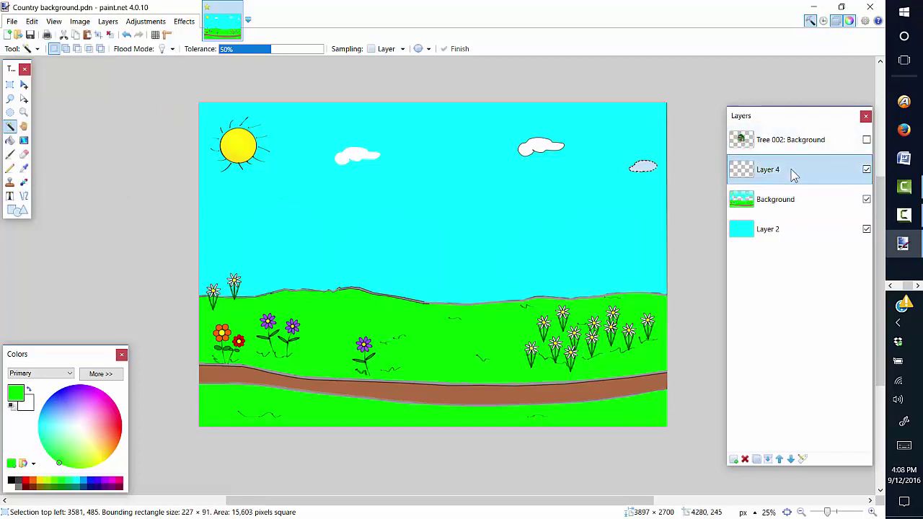
click(32, 21)
click(74, 99)
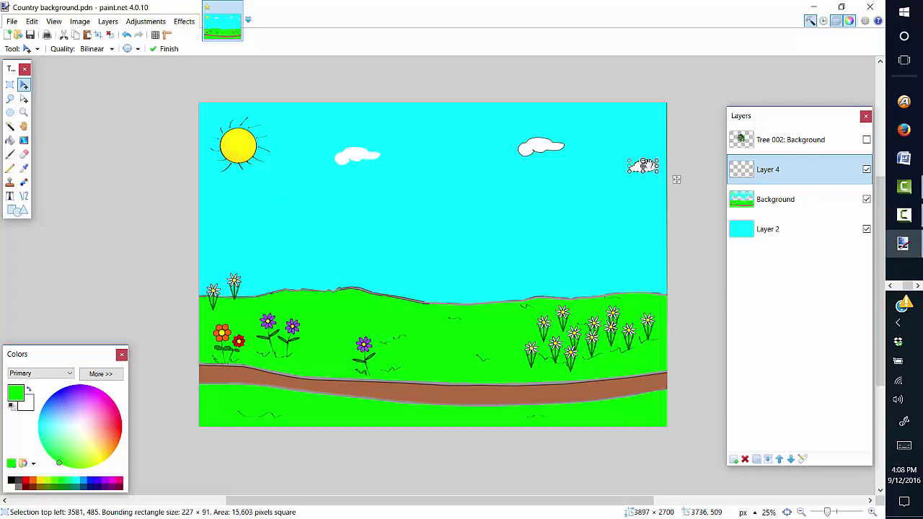
drag(648, 166, 284, 169)
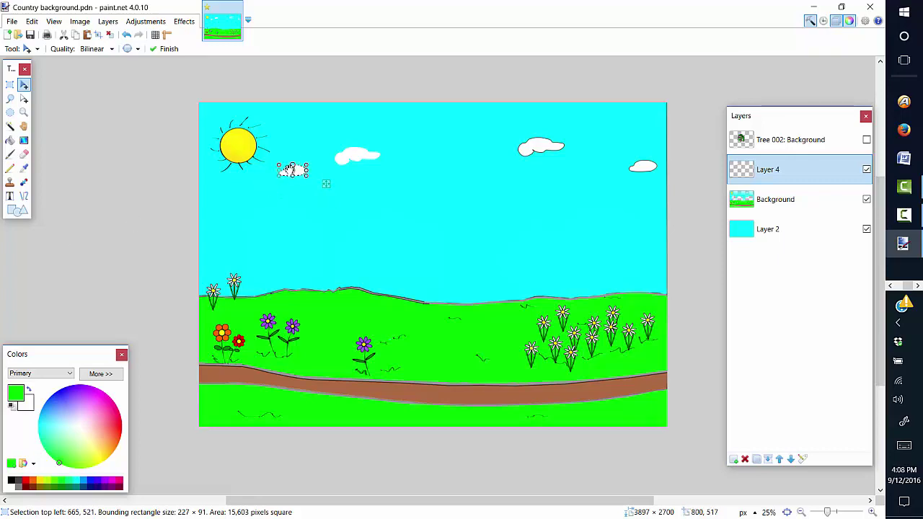
drag(301, 169, 412, 141)
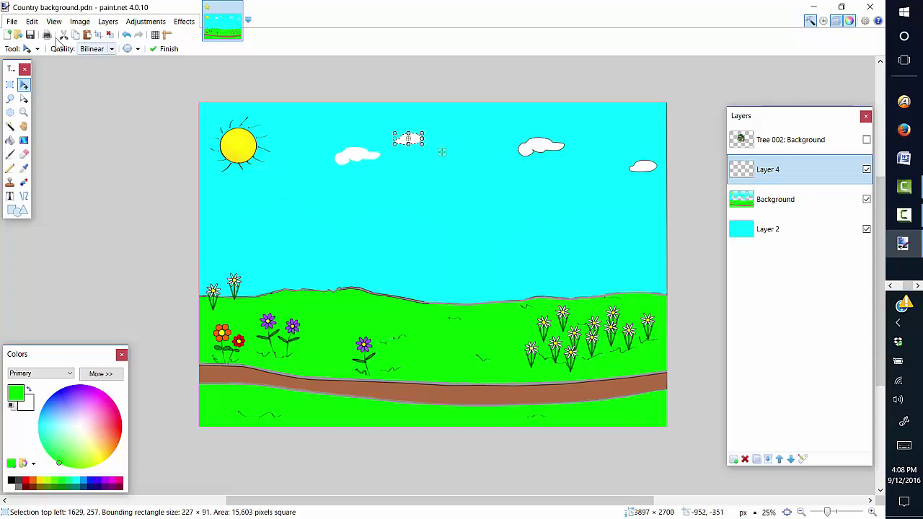
click(31, 20)
click(50, 36)
drag(228, 170, 50, 165)
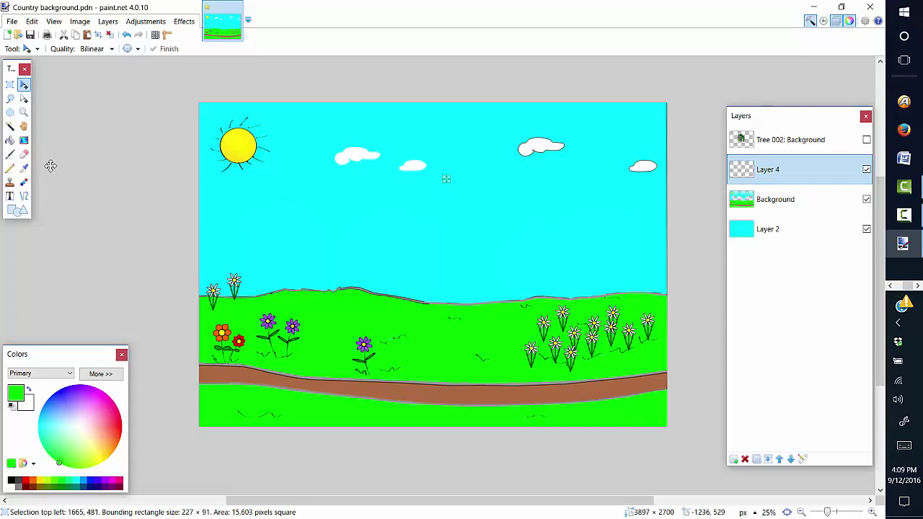
Crop the image to the full-height left part with the sun and copied clouds, about 2041 × 2699 pixels, and check its print size.
click(23, 182)
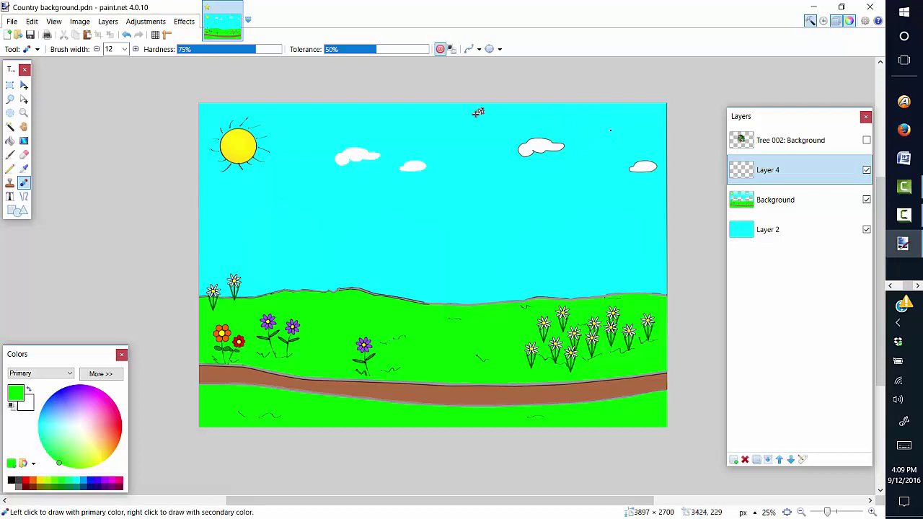
click(10, 85)
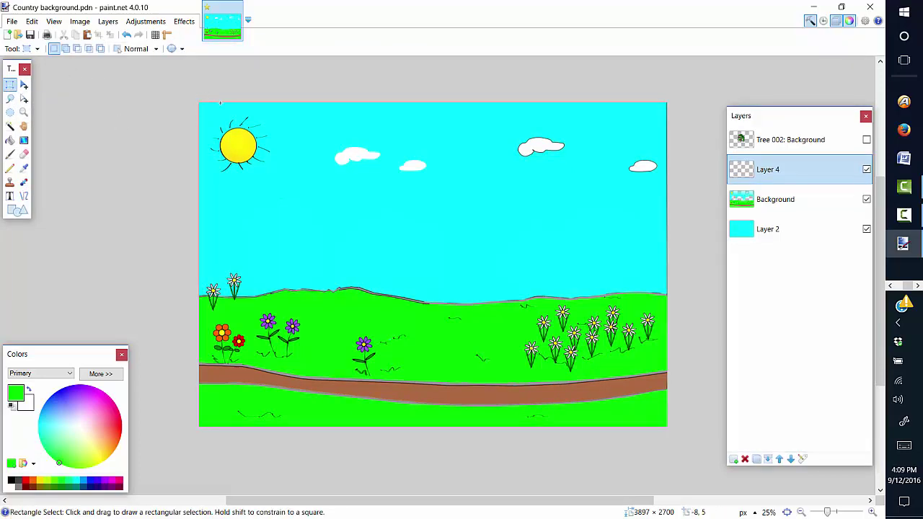
drag(199, 103, 444, 427)
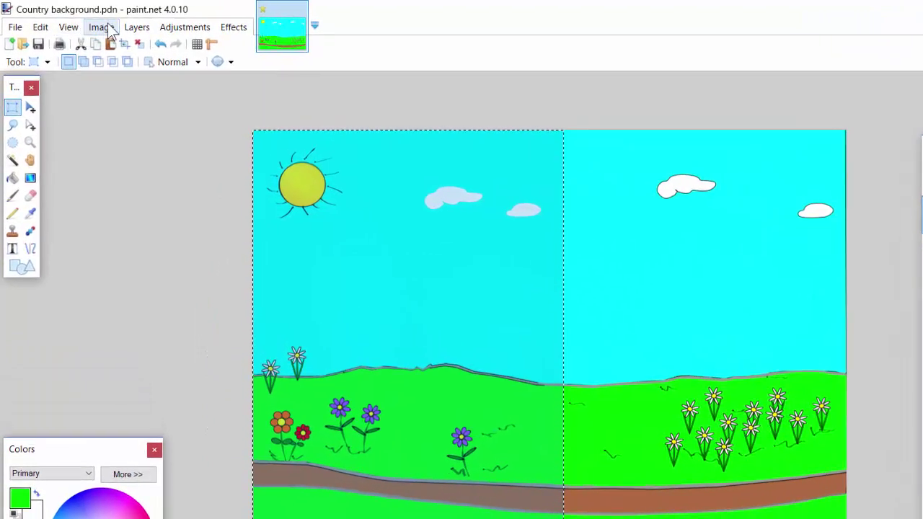
click(108, 27)
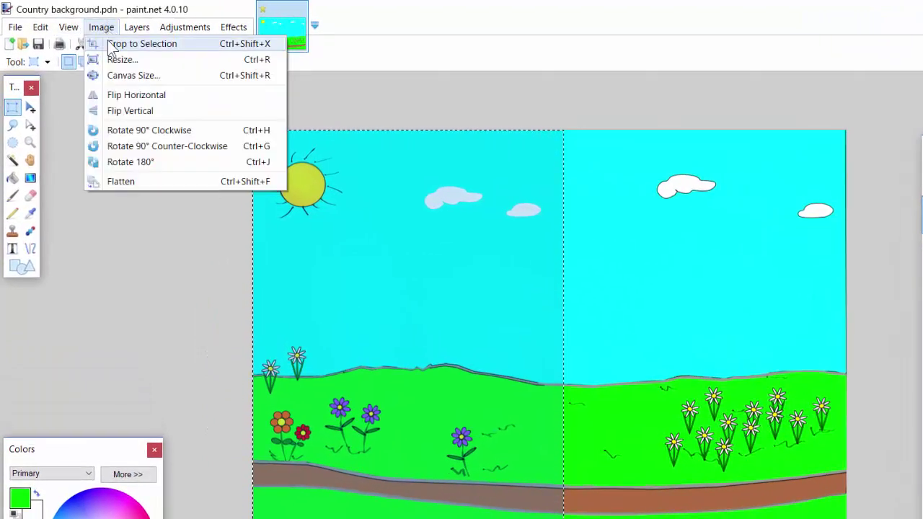
click(109, 42)
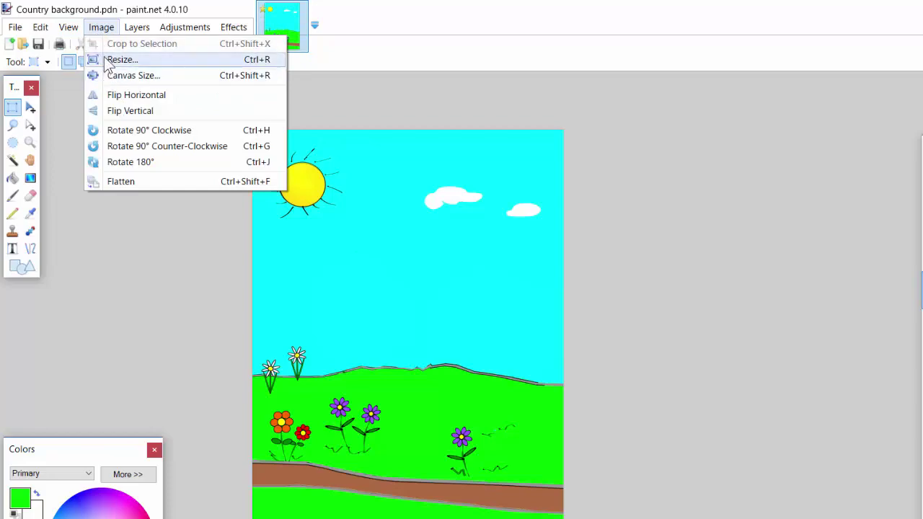
click(119, 59)
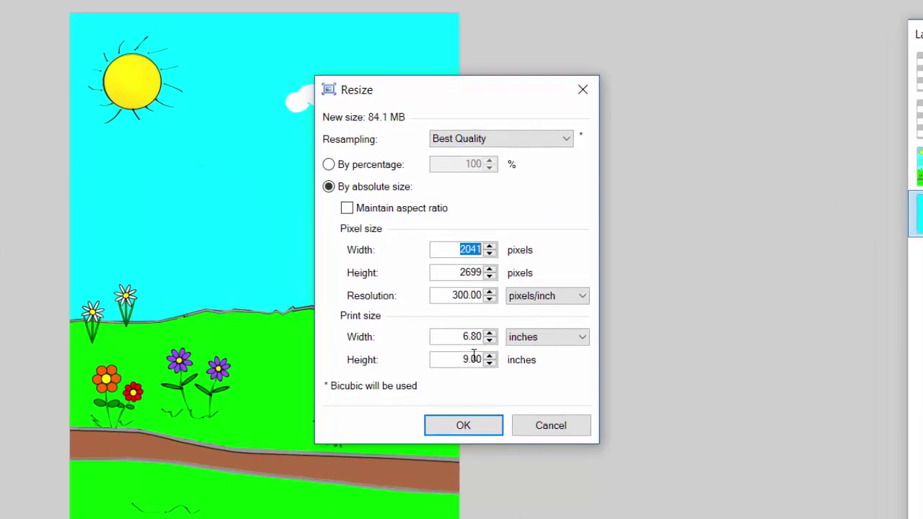
click(484, 426)
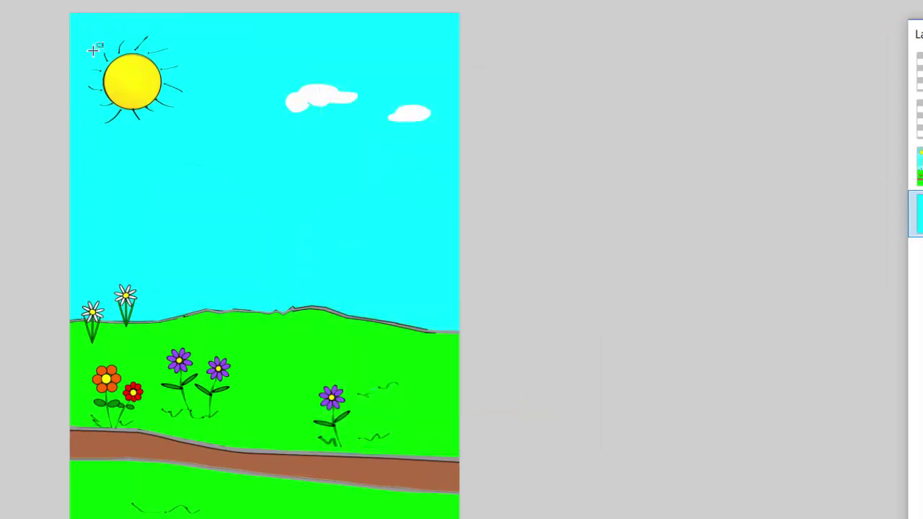
Crop a thin strip off the scene's right edge, leaving about 1985 × 2699 pixels, and open the Resize settings.
mouse_move(68, 13)
mouse_down()
mouse_move(199, 37)
mouse_move(418, 180)
mouse_move(448, 518)
mouse_up()
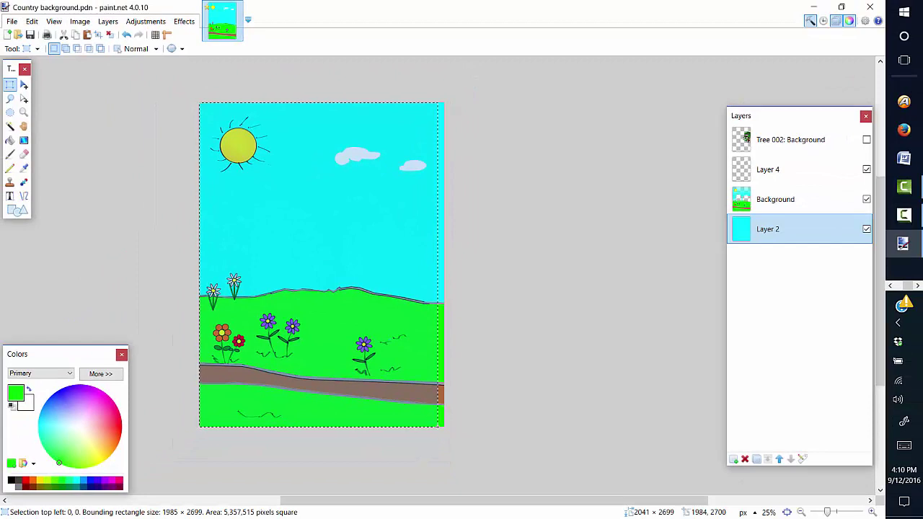
click(79, 21)
click(83, 32)
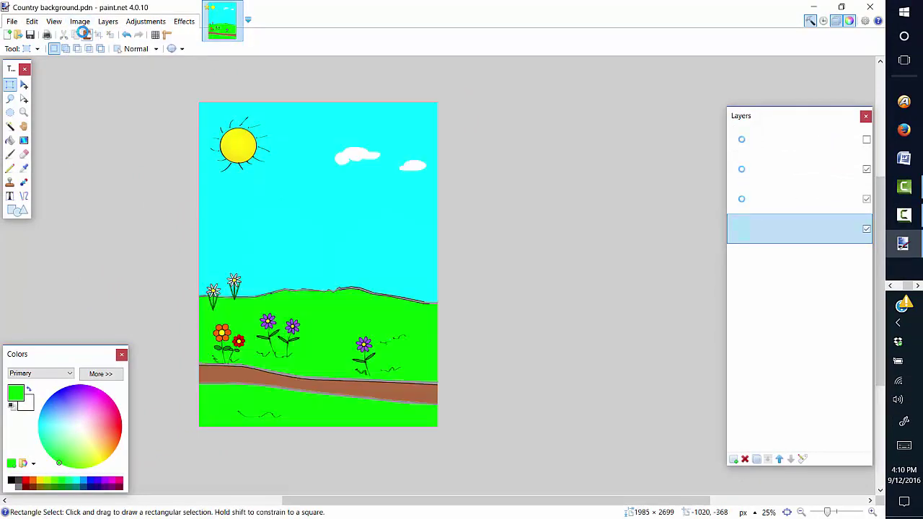
click(79, 21)
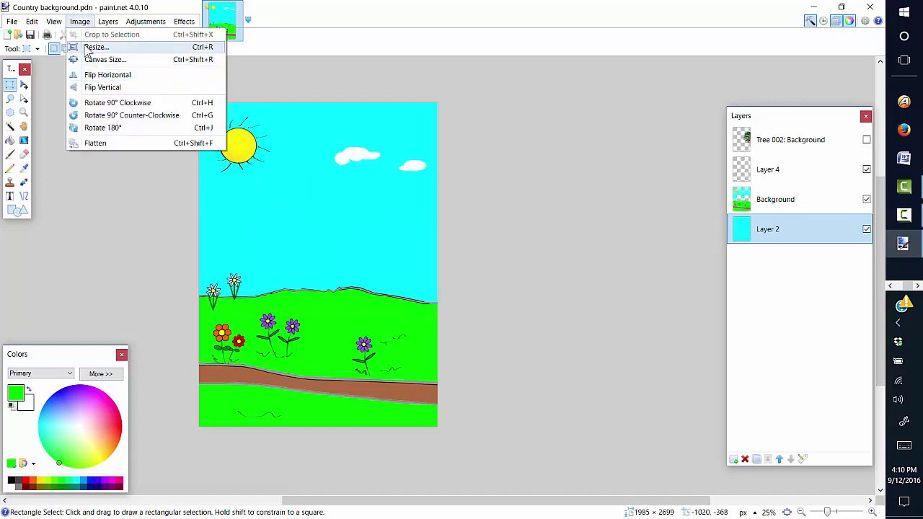
click(95, 46)
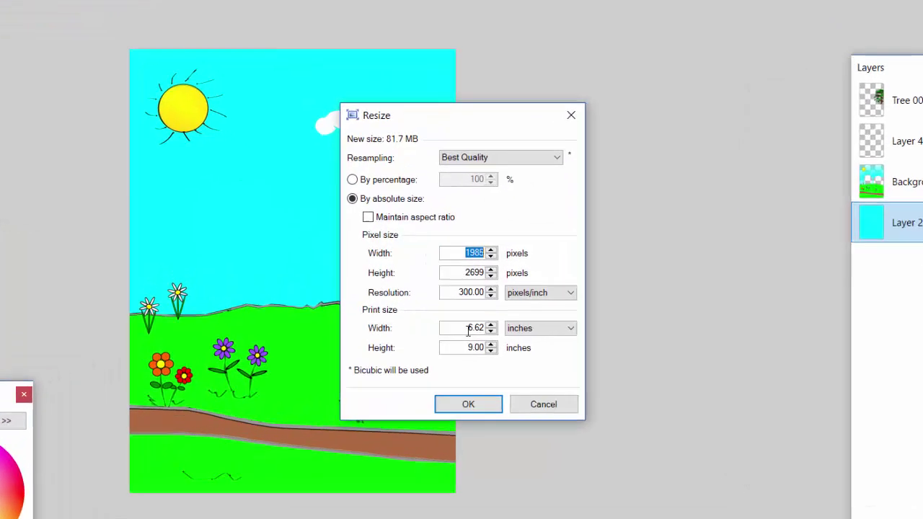
Resize the image to a print width of 6 inches, keeping the 9-inch height and 300 pixels/inch resolution.
double_click(448, 306)
text(6)
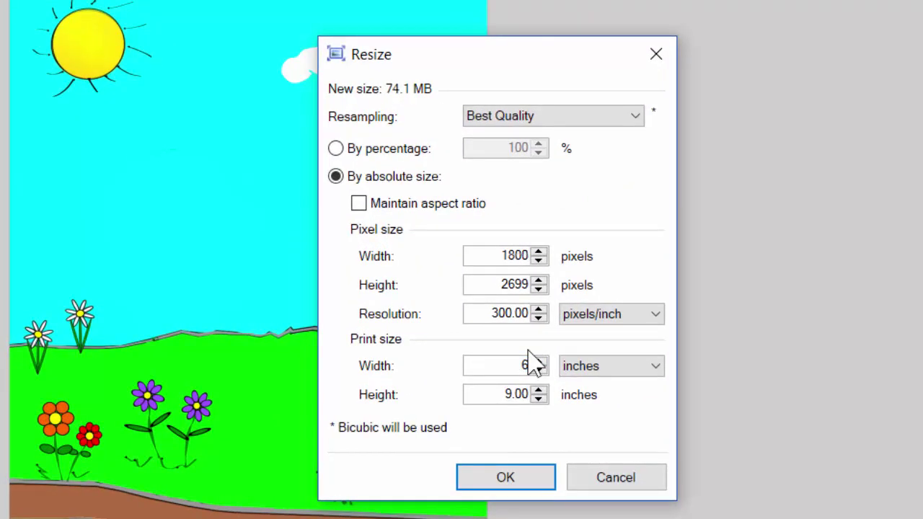
click(537, 494)
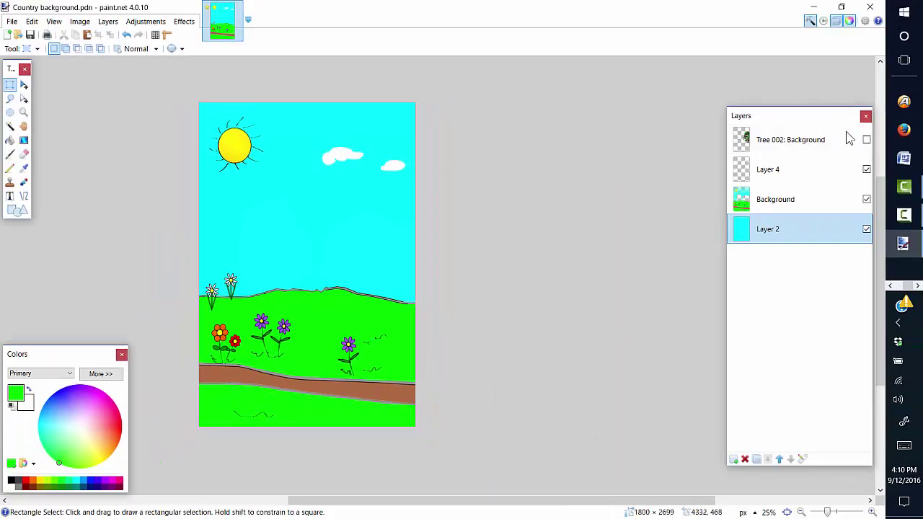
Show the Tree 002 layer and shift the clouds on Layer 4 to the left, clear of the tree.
click(866, 139)
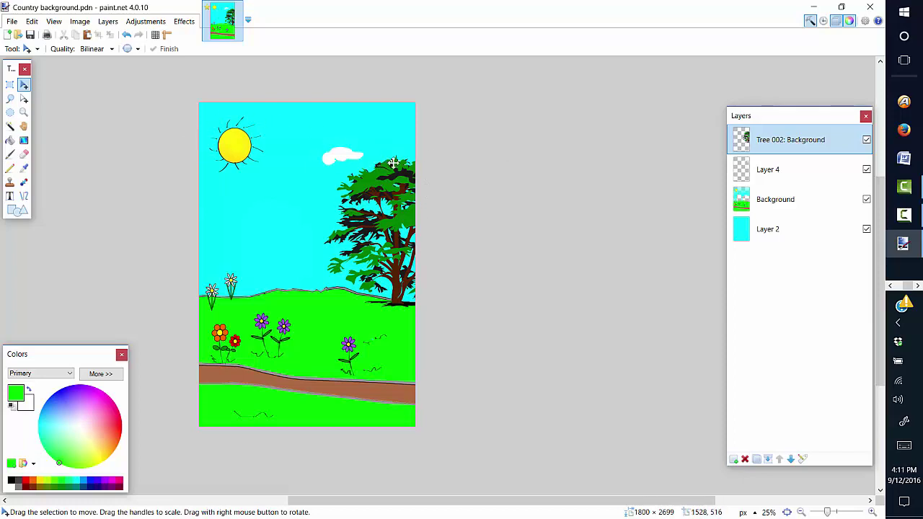
click(784, 173)
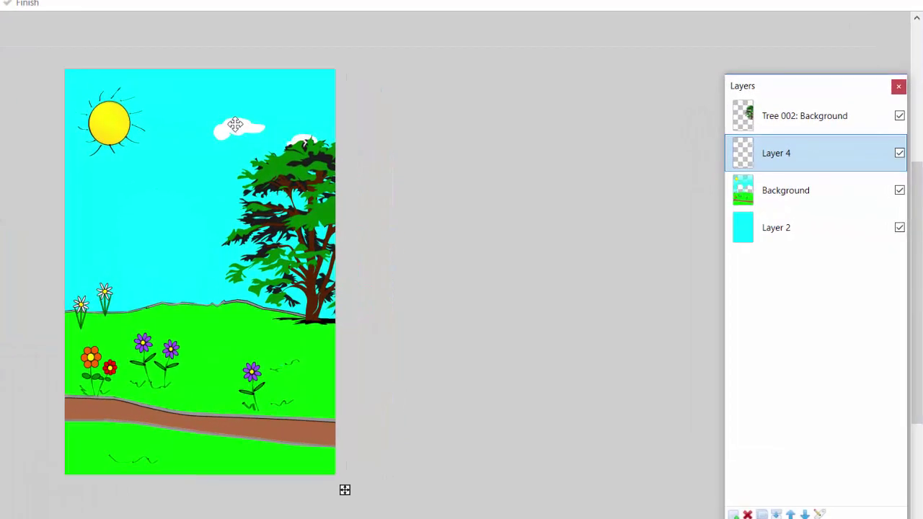
drag(235, 125, 209, 126)
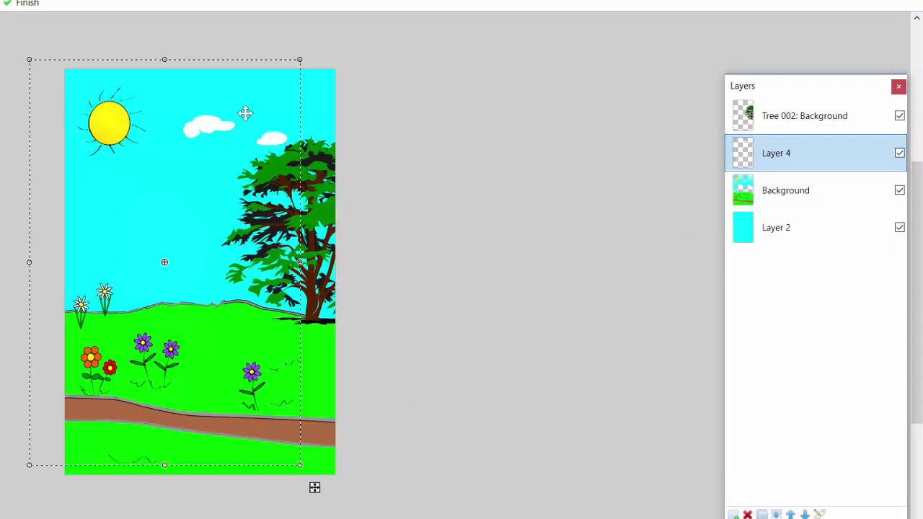
key(Return)
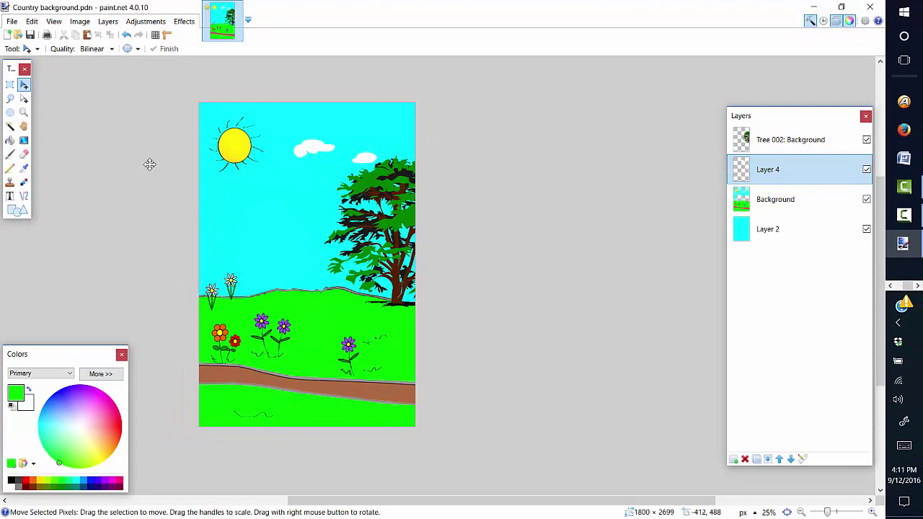
Import WerewolfCostume.png from the Halloween folder as a new layer.
click(107, 21)
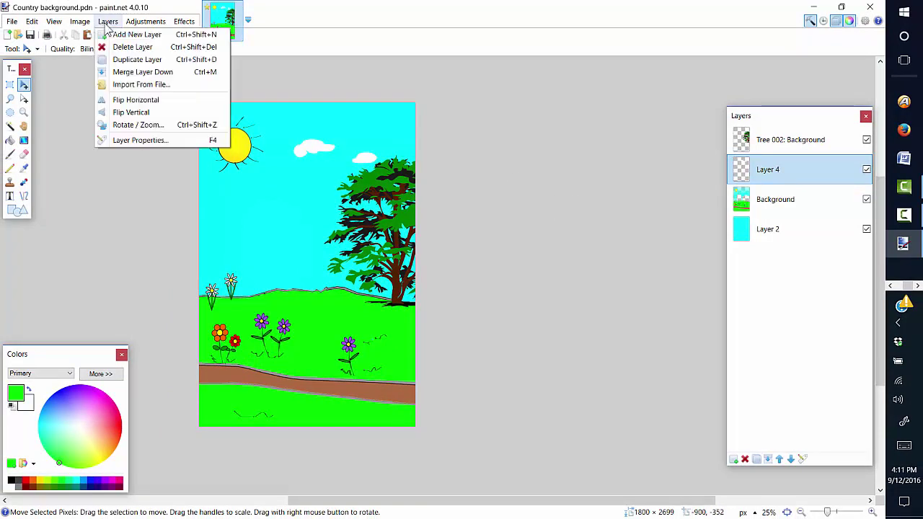
click(119, 86)
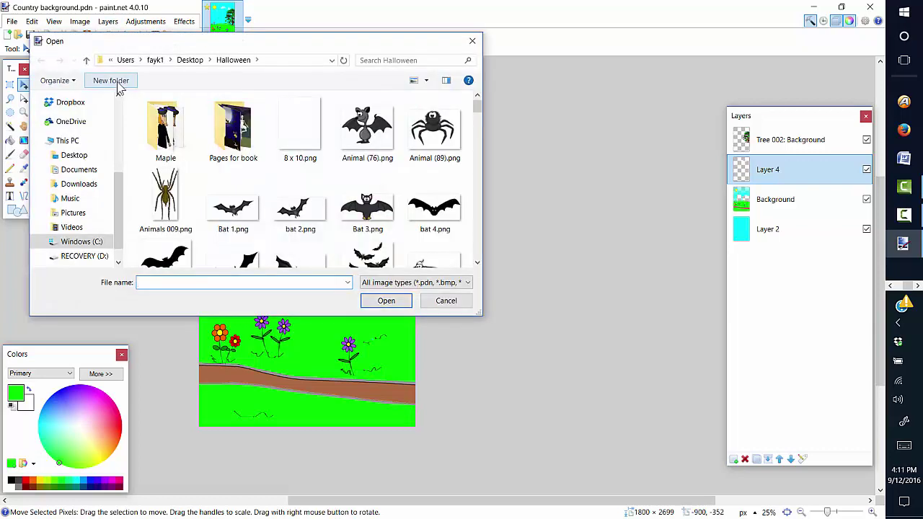
drag(477, 108, 478, 240)
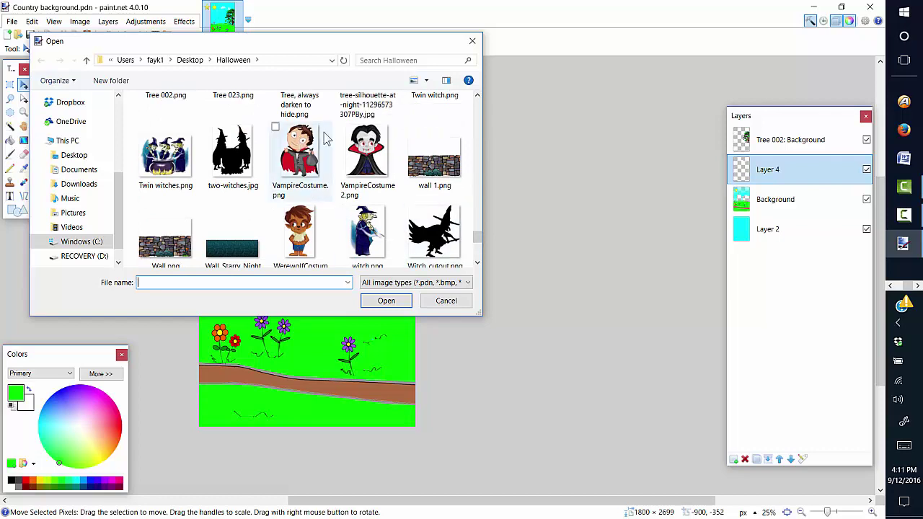
click(298, 240)
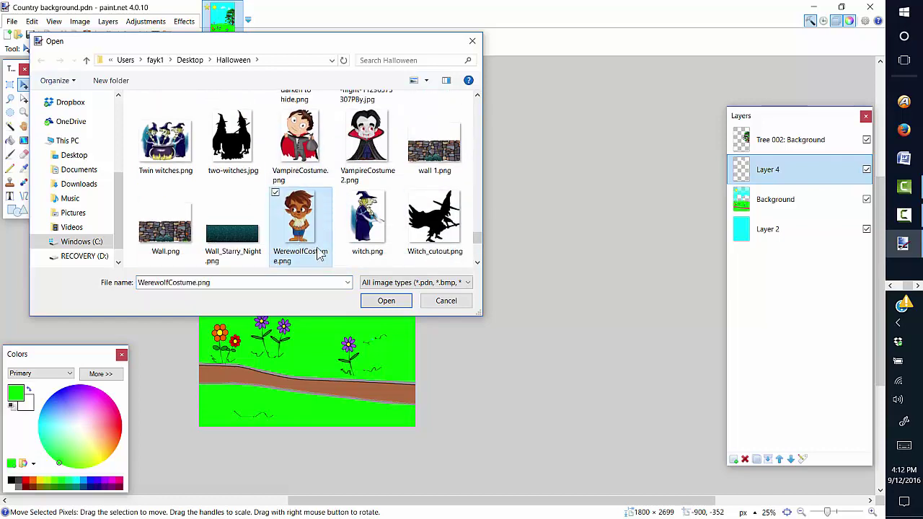
click(386, 301)
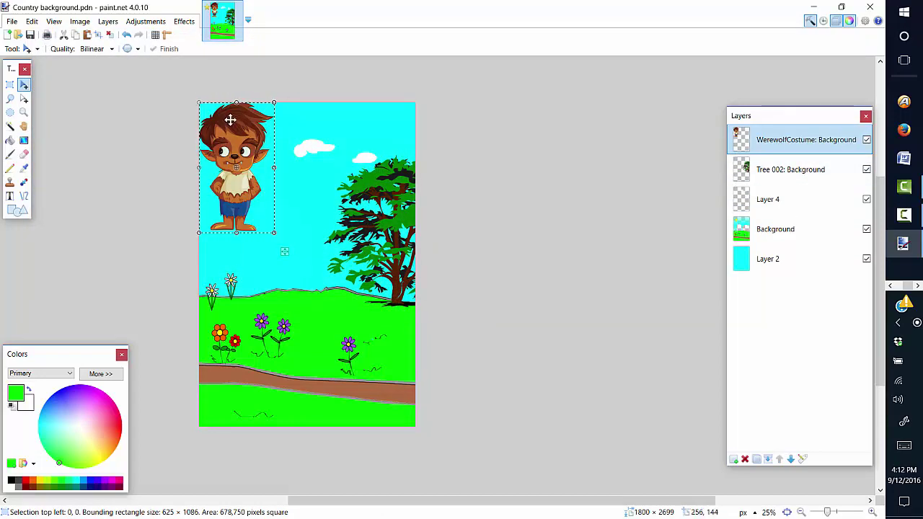
Scale the werewolf down to about 405 × 704 pixels, place it on the grass beside the tree, and deselect it.
drag(230, 120, 284, 198)
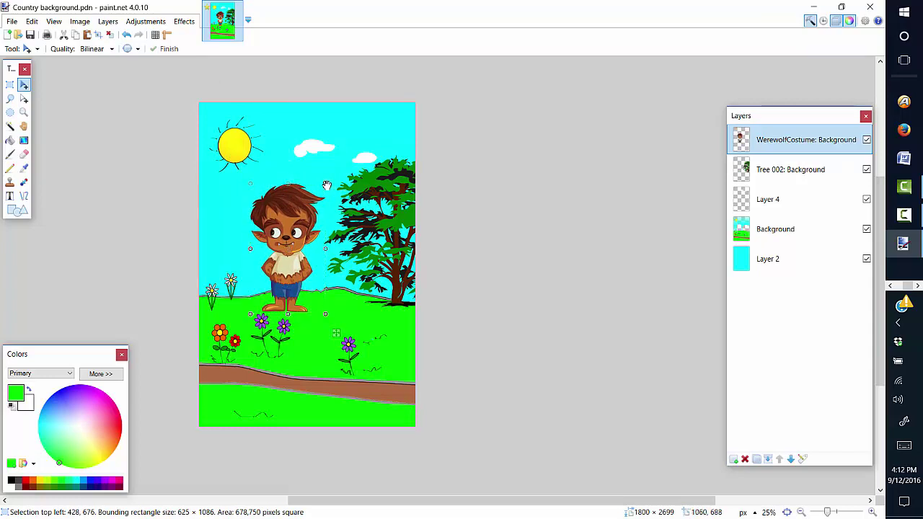
drag(325, 184, 287, 217)
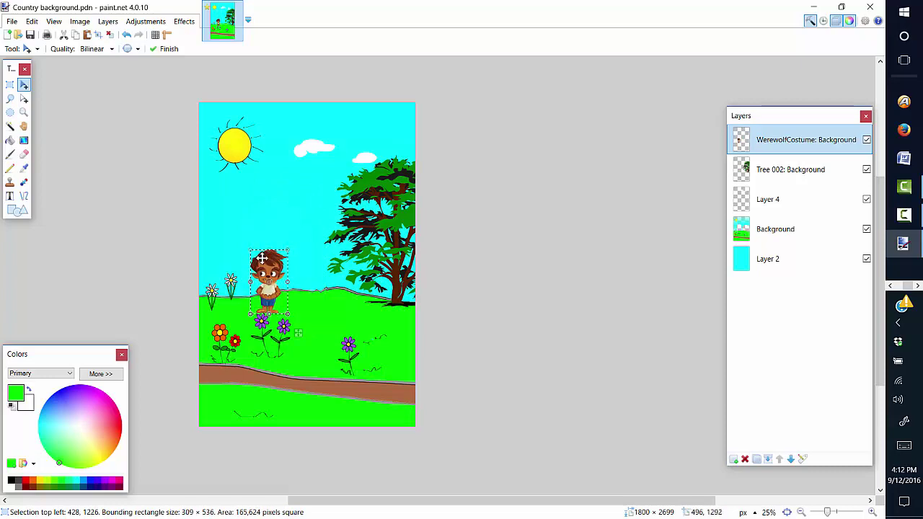
drag(298, 333, 345, 344)
drag(298, 272, 343, 241)
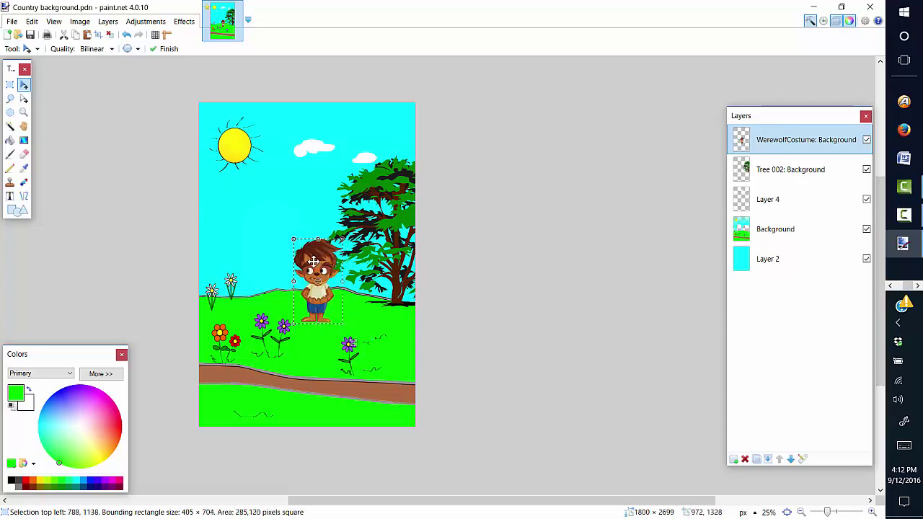
drag(312, 269, 310, 265)
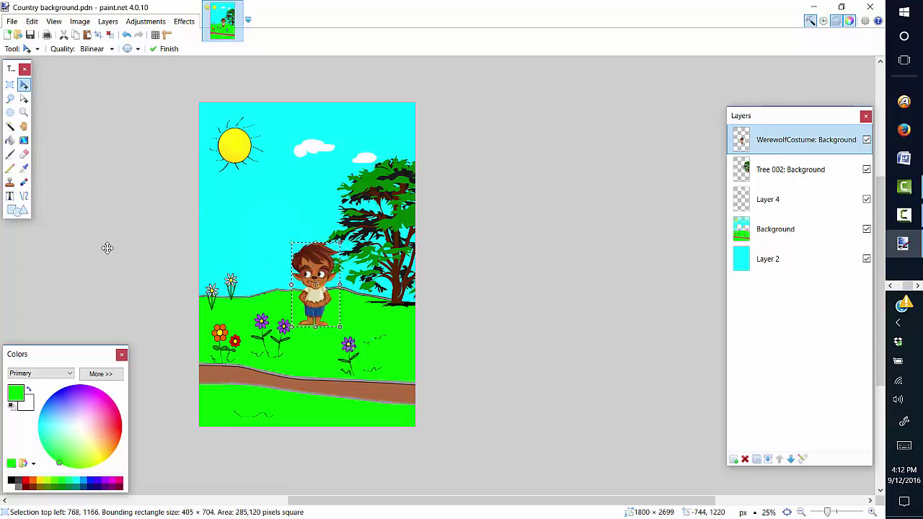
key(ctrl+d)
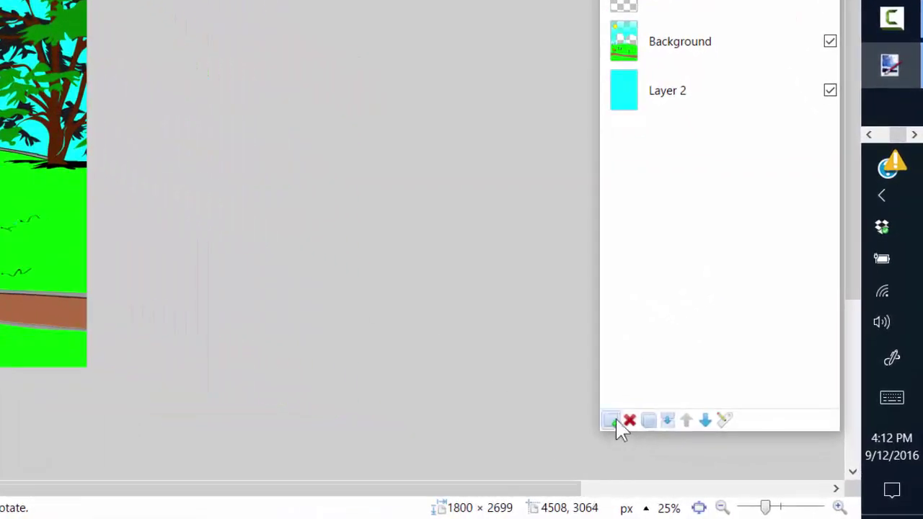
Add a layer directly beneath the werewolf layer and paint a gray shadow under the feet with a 75-wide brush at 67% hardness.
click(613, 426)
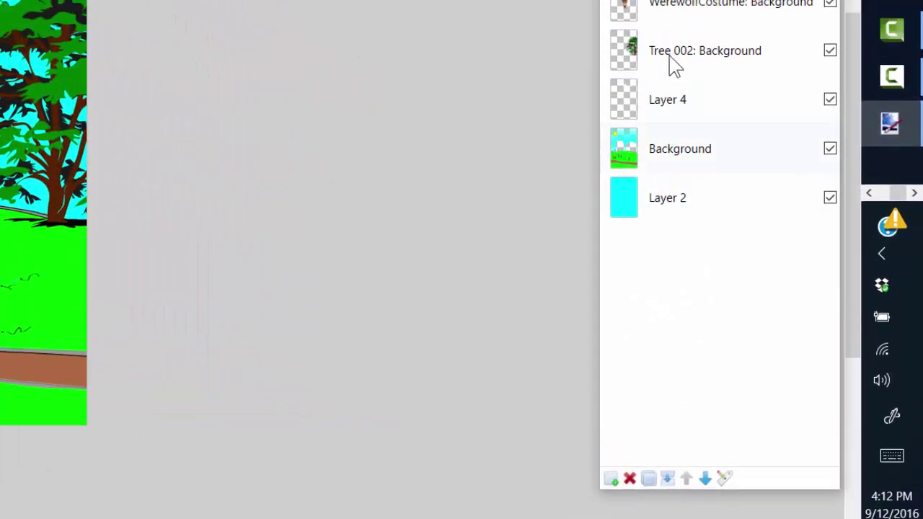
drag(714, 100, 727, 139)
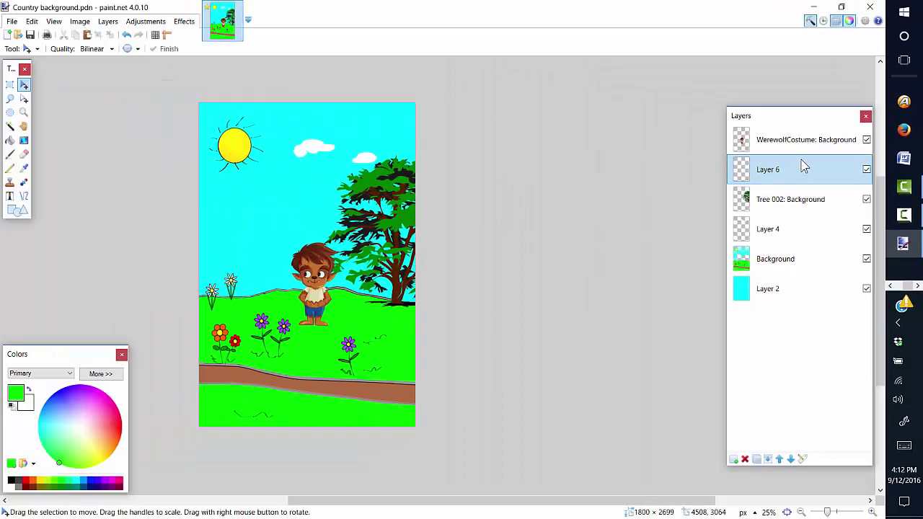
click(19, 487)
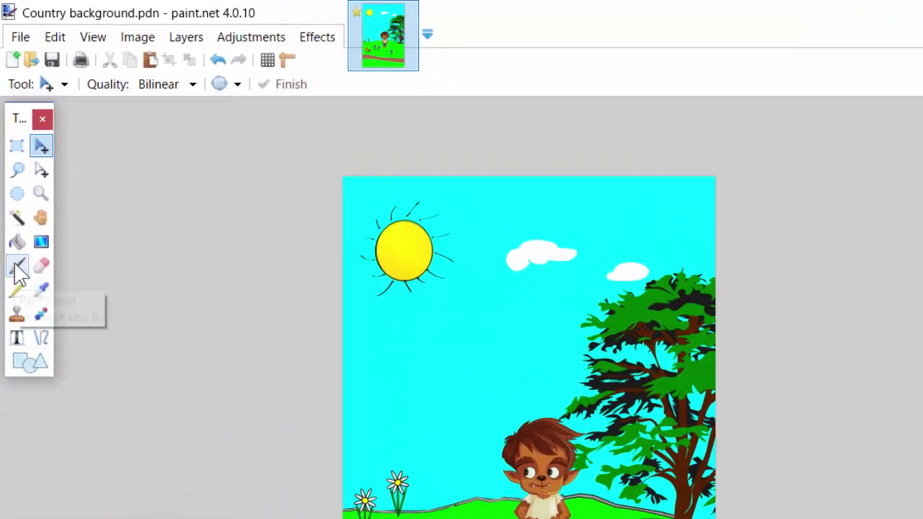
click(18, 268)
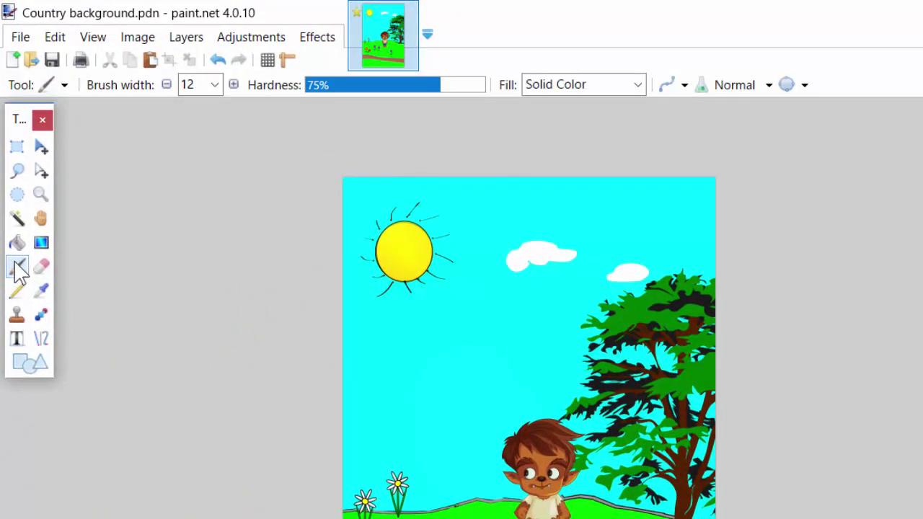
click(215, 84)
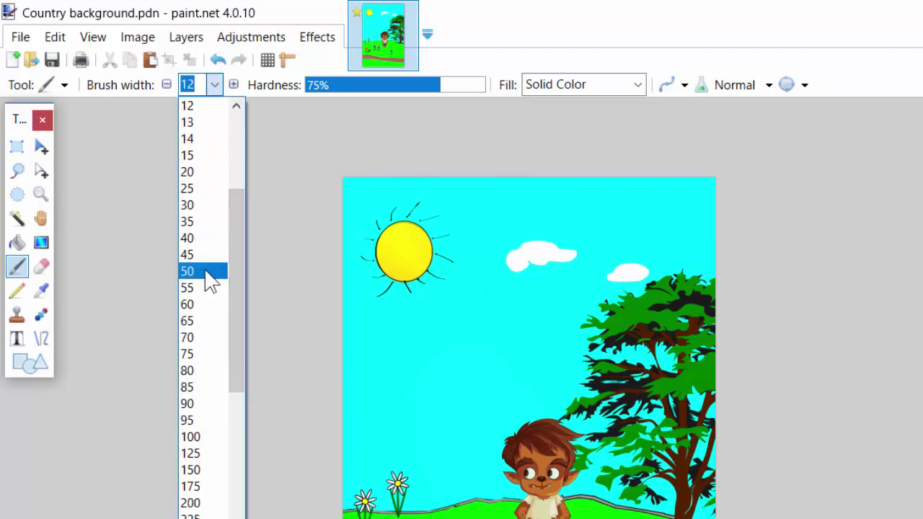
click(205, 354)
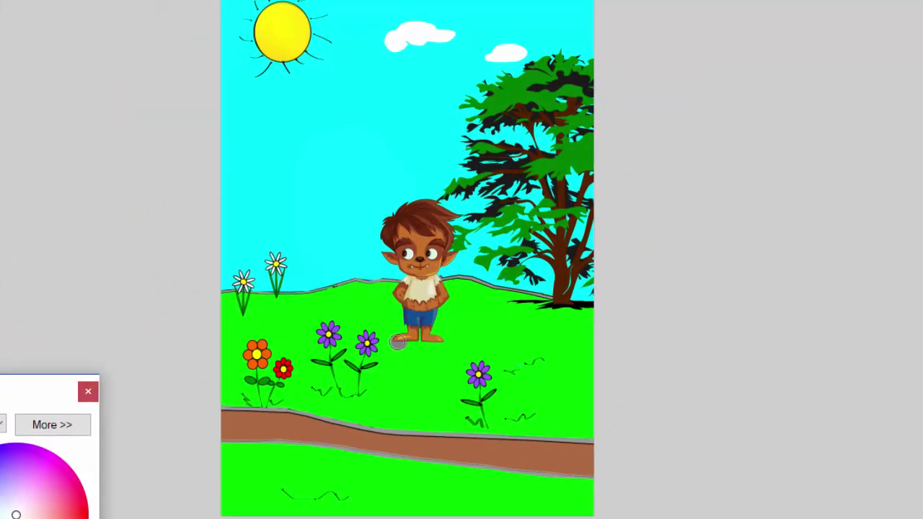
drag(417, 349, 439, 346)
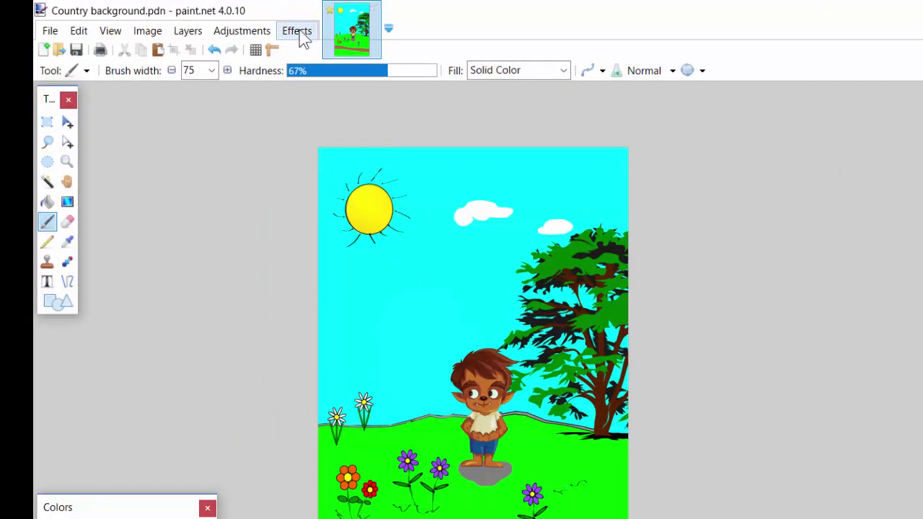
Soften the shadow with a Fragment blur using a fragment count of 50 and a distance of 22.
click(302, 35)
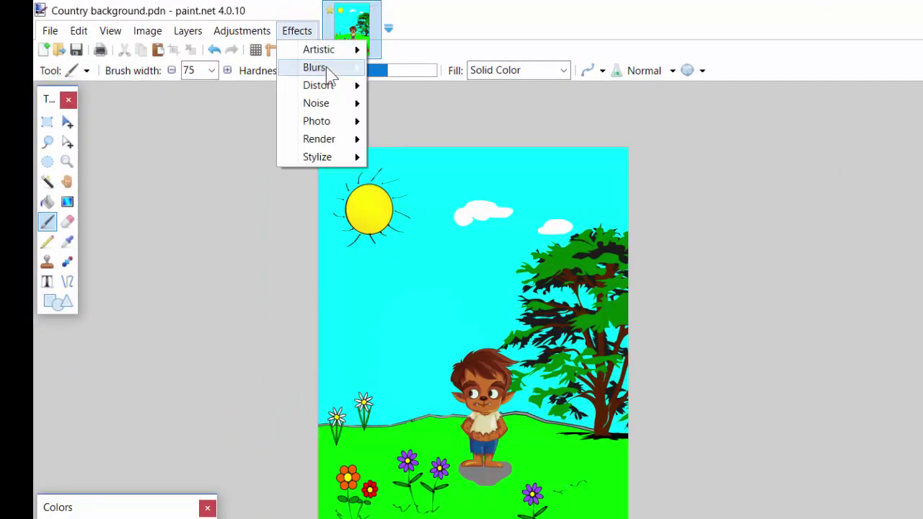
mouse_move(326, 66)
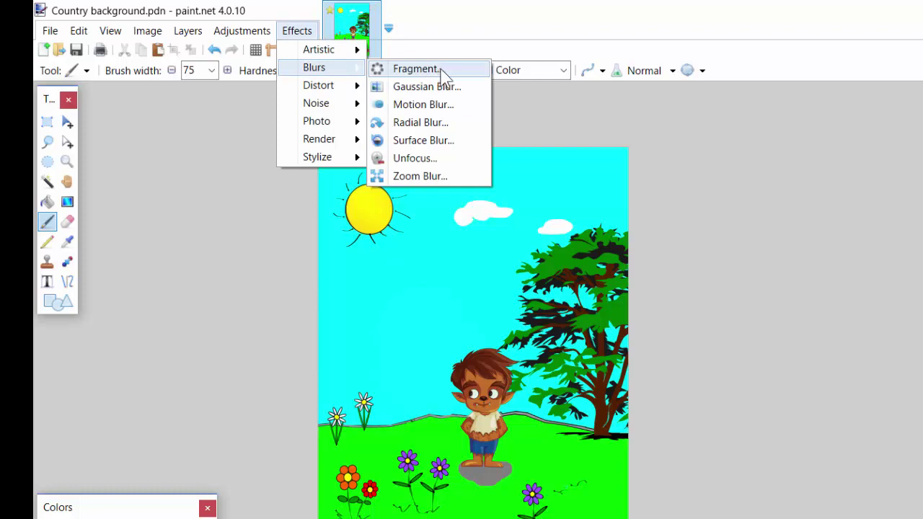
click(416, 70)
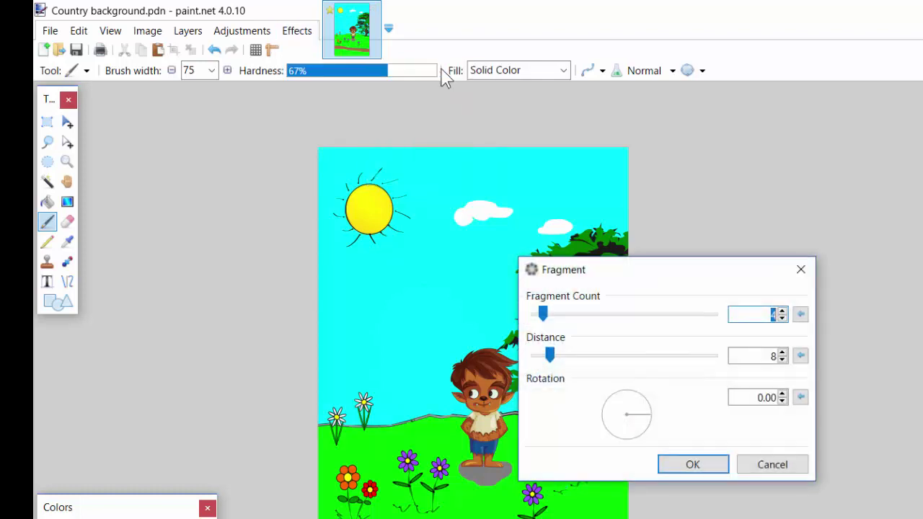
drag(683, 273, 781, 155)
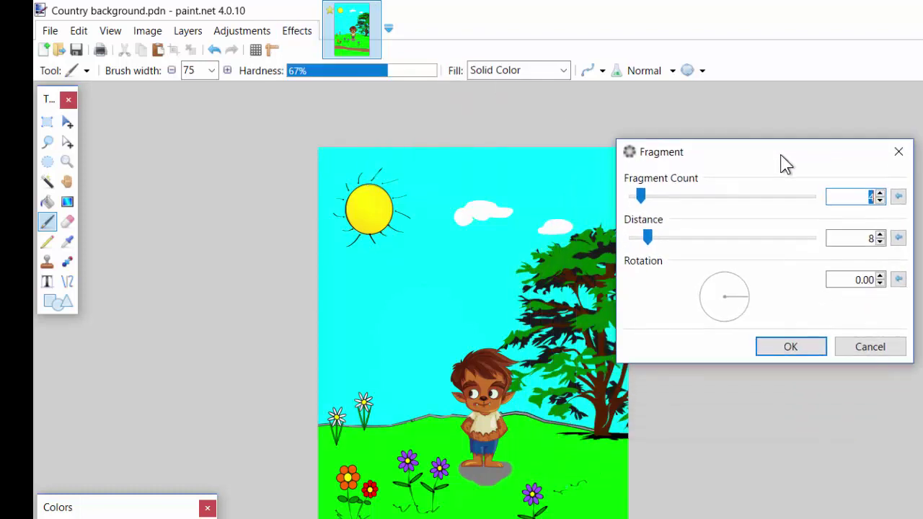
click(653, 238)
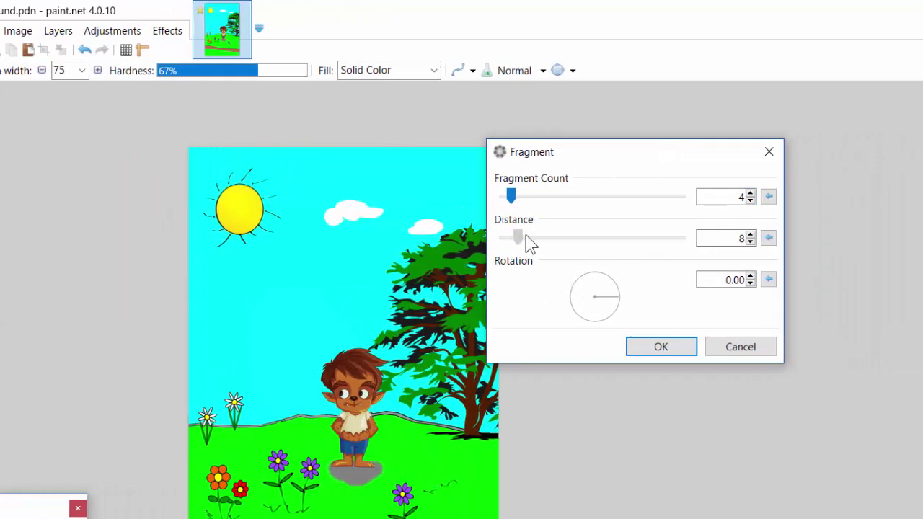
drag(529, 243, 505, 252)
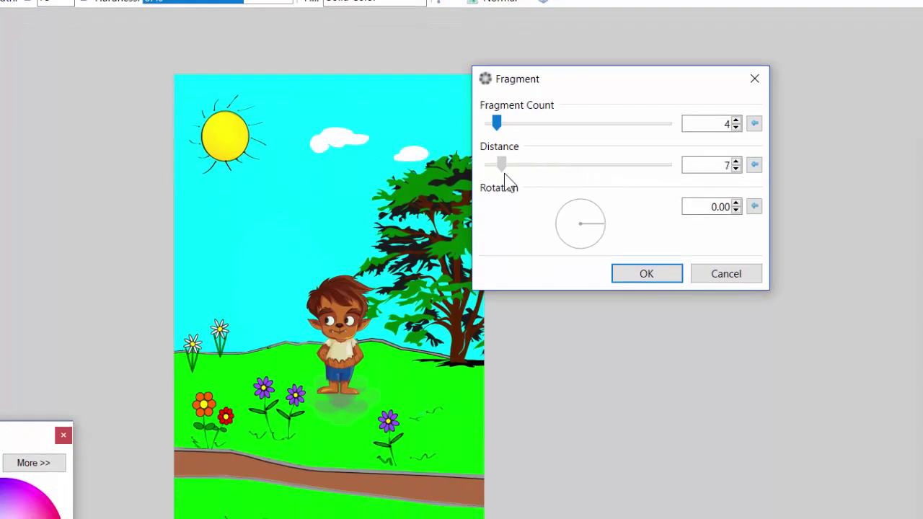
drag(504, 174, 510, 173)
drag(500, 128, 517, 131)
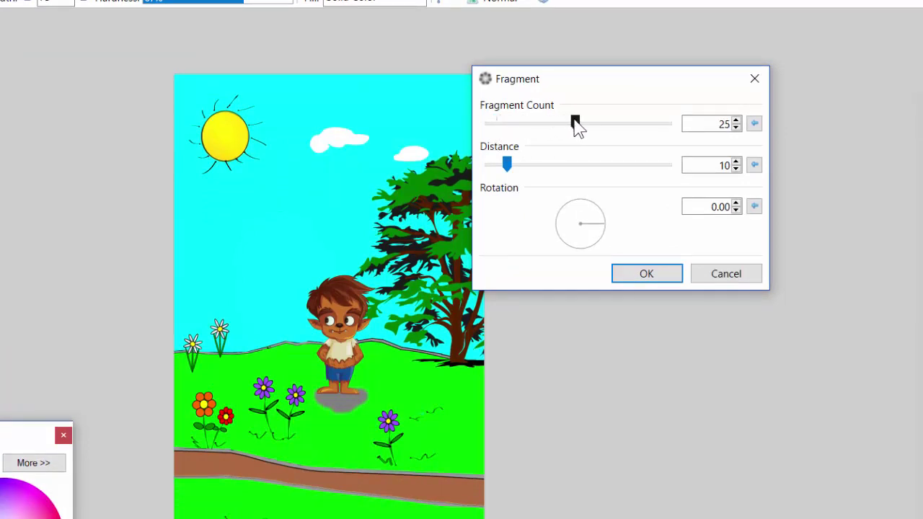
drag(577, 126, 667, 132)
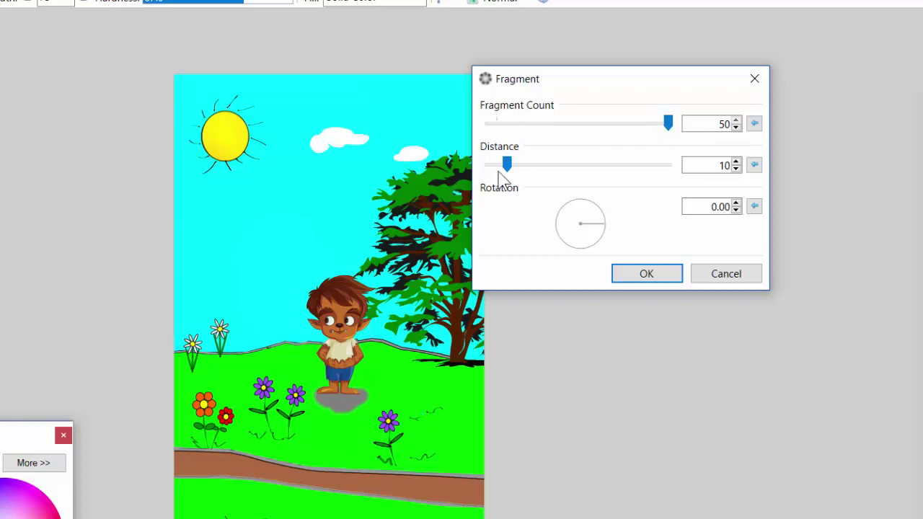
drag(507, 165, 526, 171)
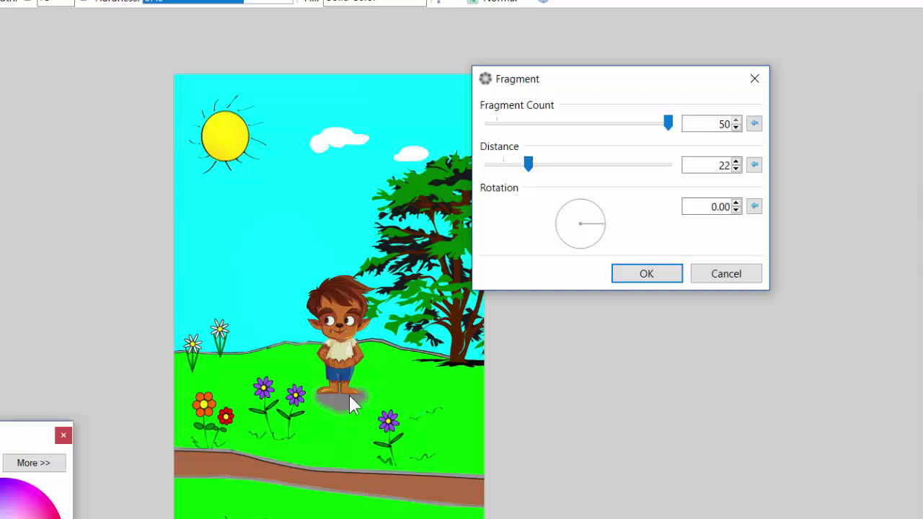
click(663, 279)
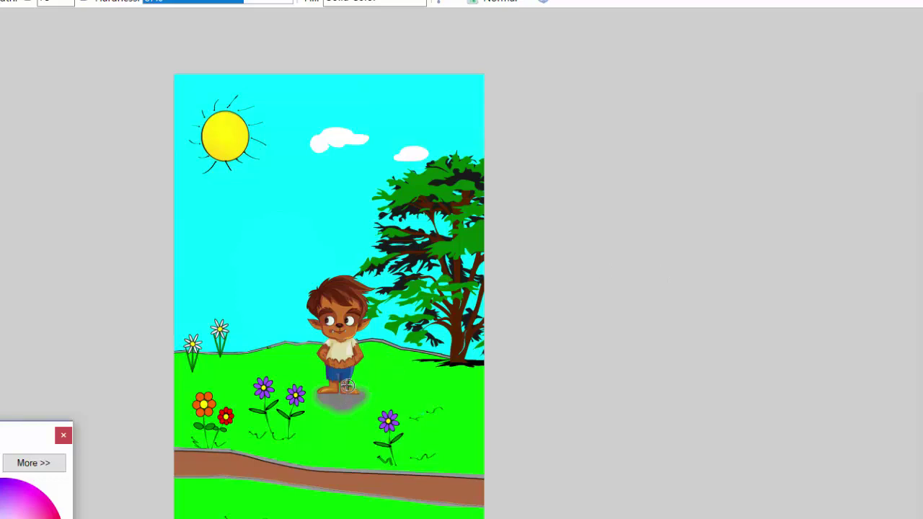
Apply the Fragment blur to the shadow once more with a fragment count of 50 and a distance of 22.
click(150, 30)
mouse_move(172, 91)
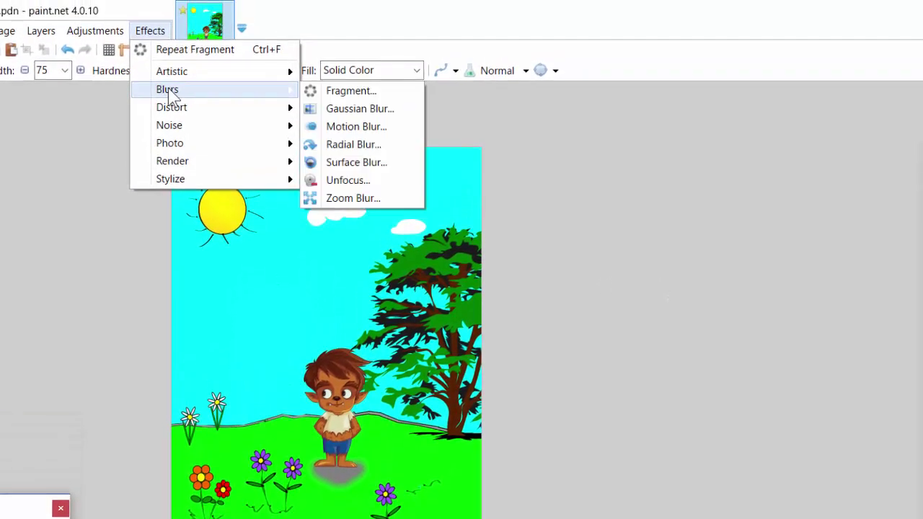
click(332, 92)
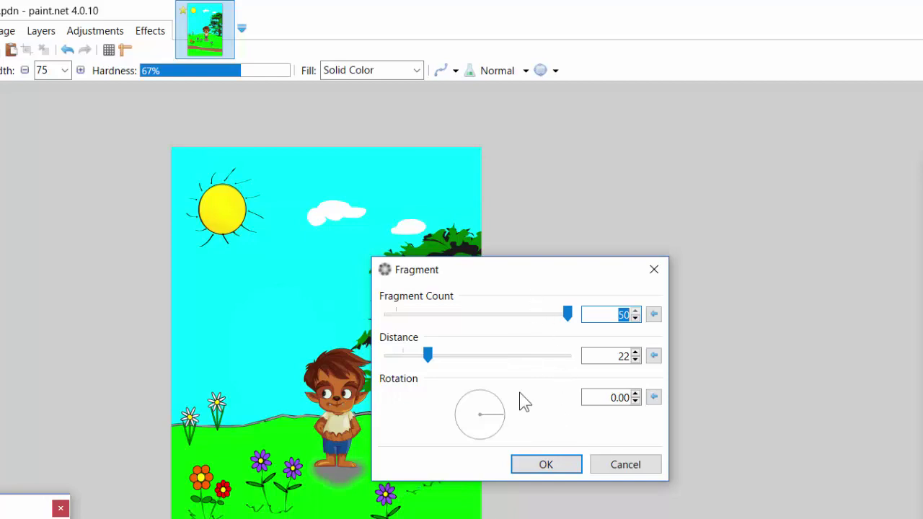
click(546, 465)
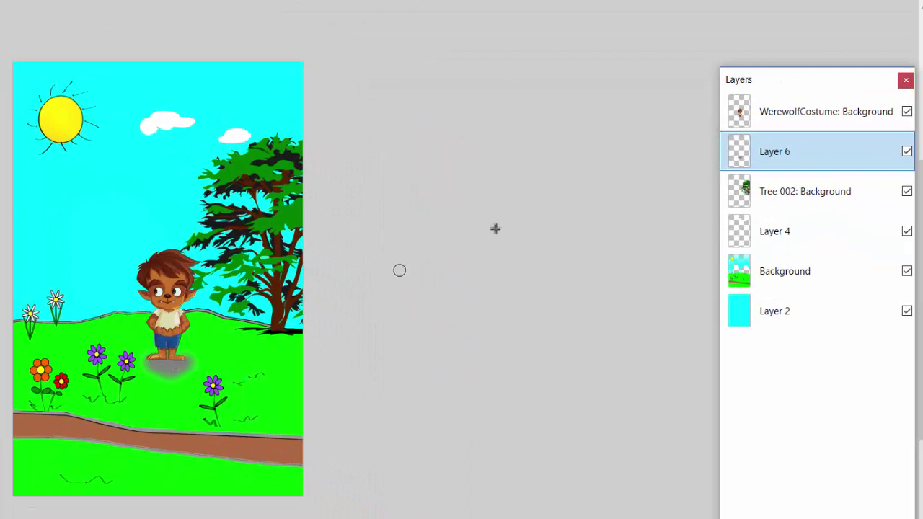
Nudge the werewolf slightly upward on its own layer so its feet meet the shadow's upper edge, and deselect it.
click(833, 112)
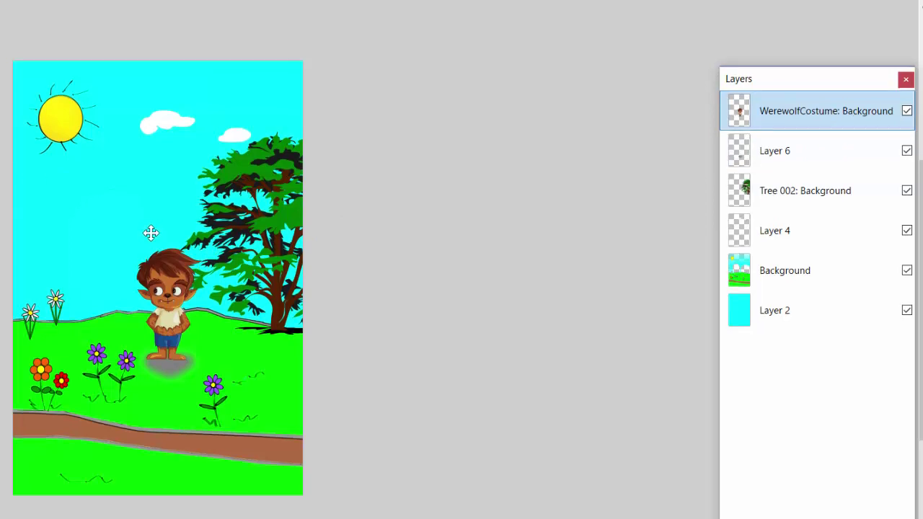
drag(177, 280, 177, 276)
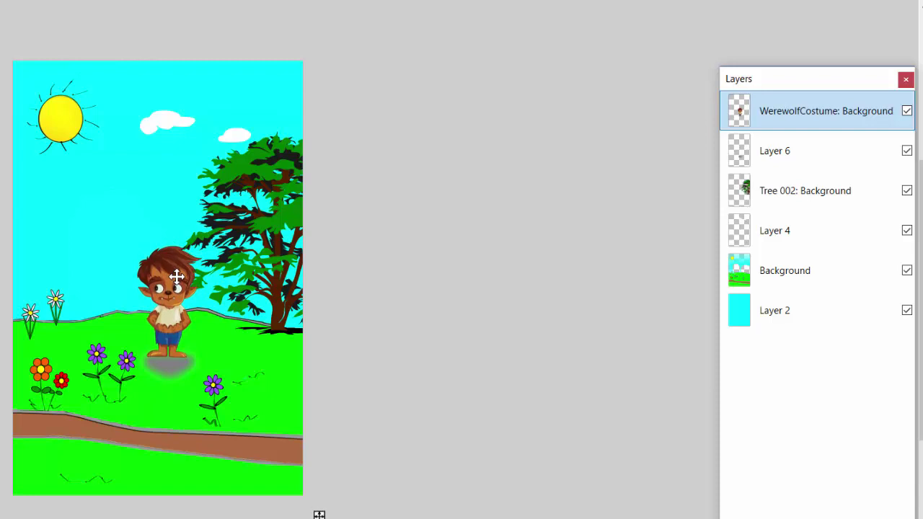
key(ctrl+a)
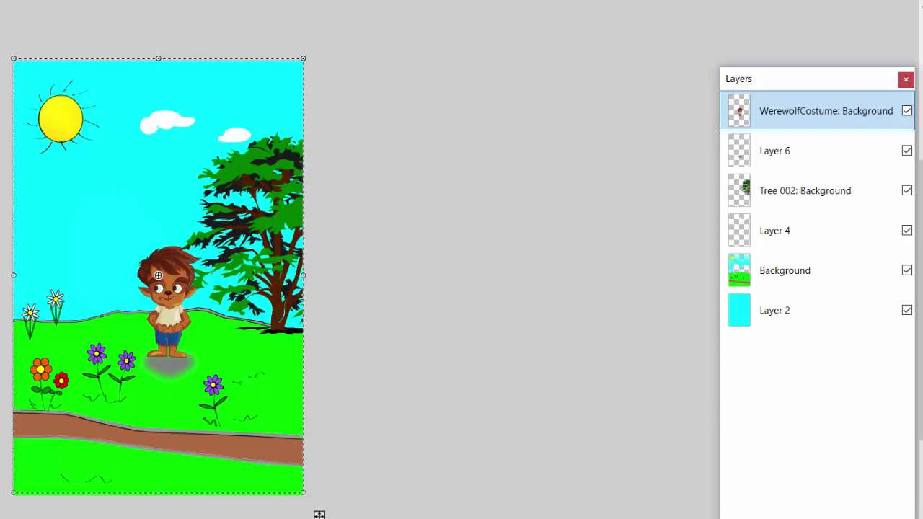
key(ctrl+d)
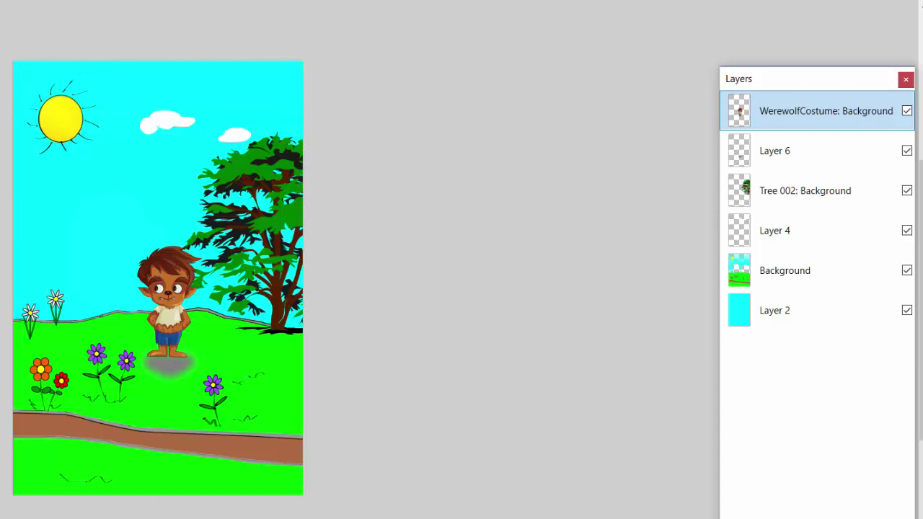
Shift the gray shadow on Layer 6 slightly downward beneath the werewolf's feet and deselect it.
click(831, 154)
mouse_move(176, 368)
mouse_down()
mouse_move(181, 383)
mouse_move(168, 397)
mouse_move(175, 372)
mouse_up()
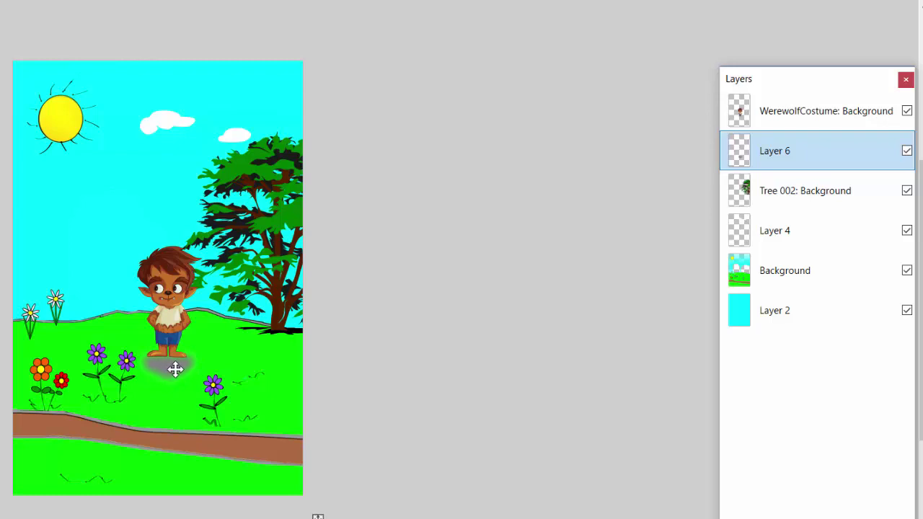
key(ctrl+a)
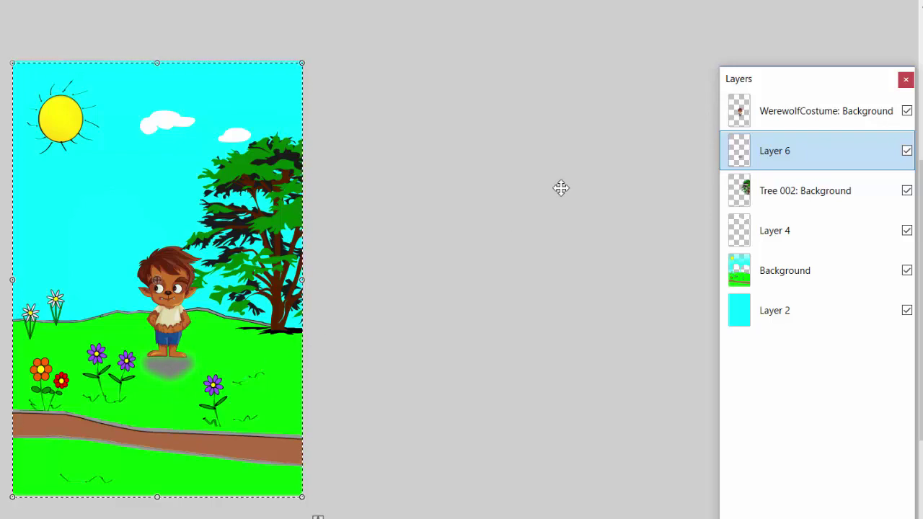
key(ctrl+d)
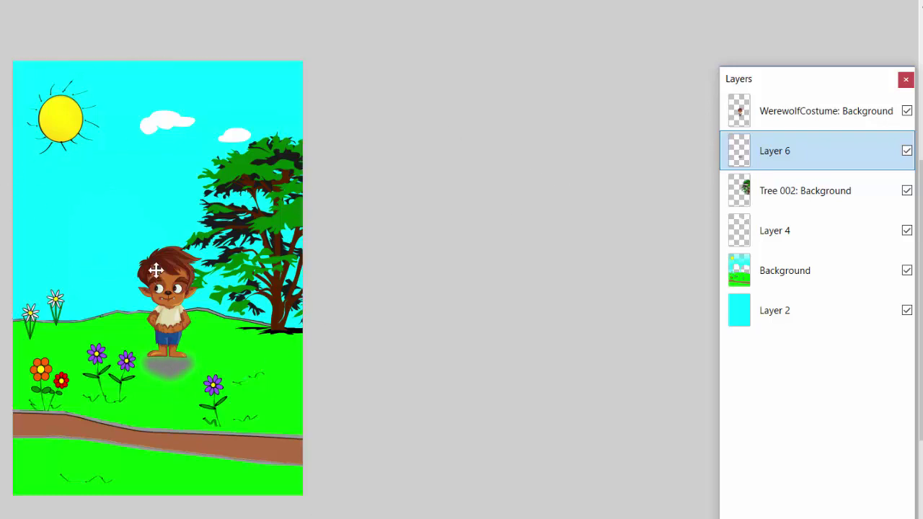
Undo a trial move of the shadow toward the orange flower, nudge it slightly to the right, and deselect it.
drag(159, 272, 35, 269)
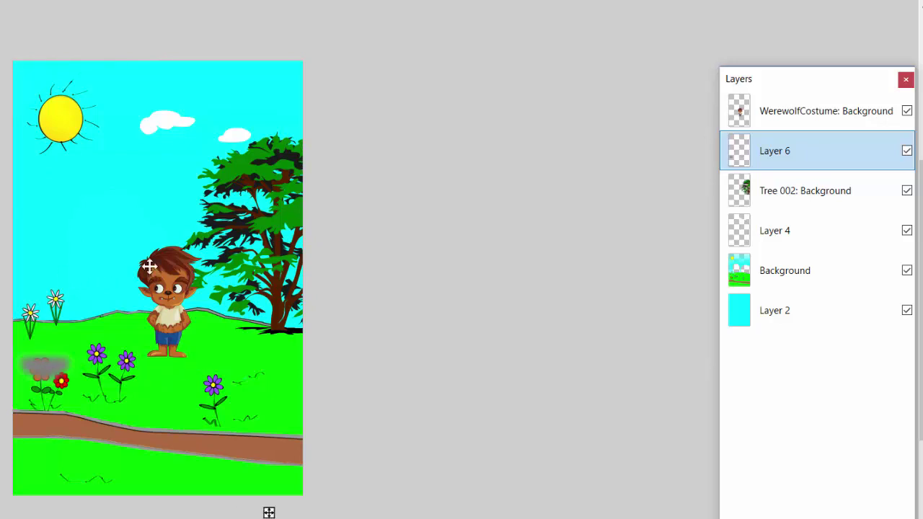
key(ctrl+z)
key(Right)
key(Right)
key(Right)
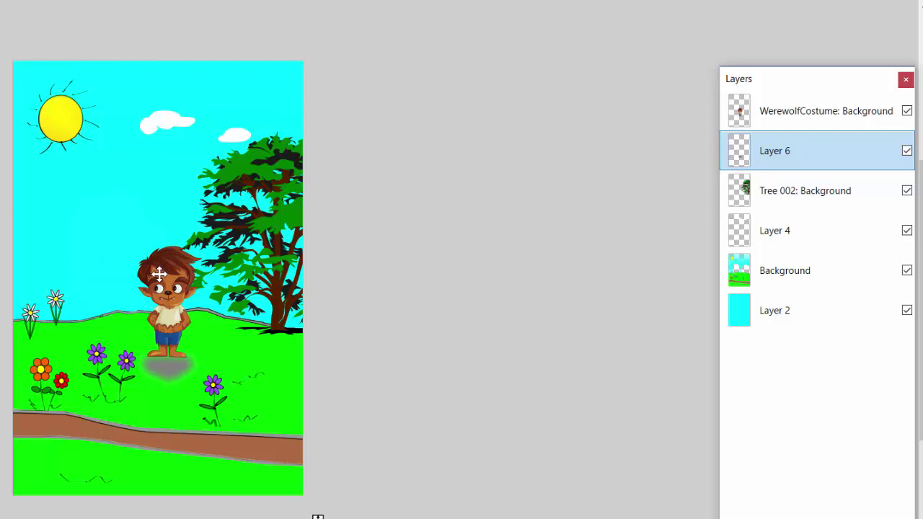
key(ctrl+a)
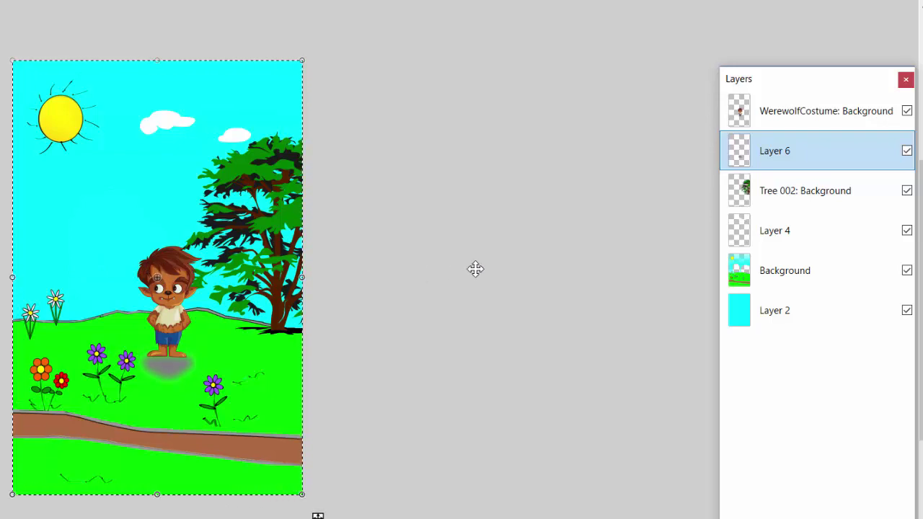
key(ctrl+d)
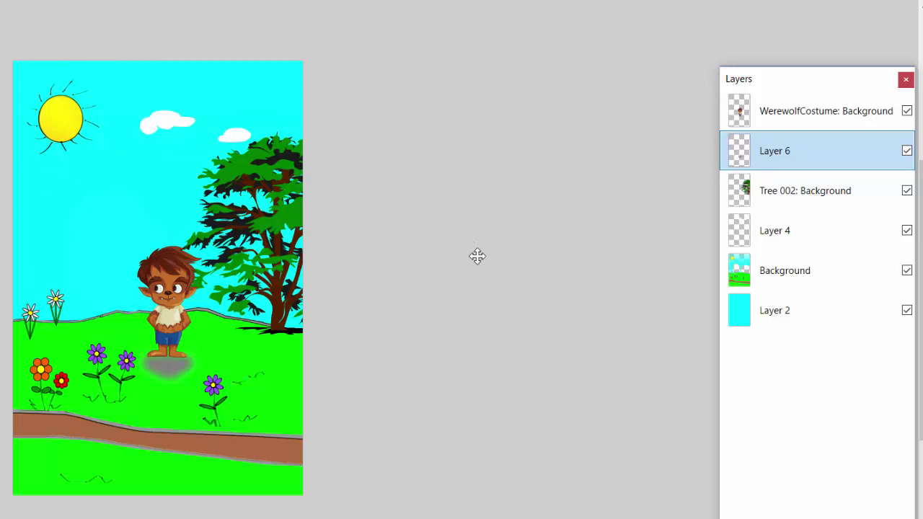
Make the WerewolfCostume layer the active layer, leaving any file dialog without opening an image.
click(793, 110)
key(ctrl+o)
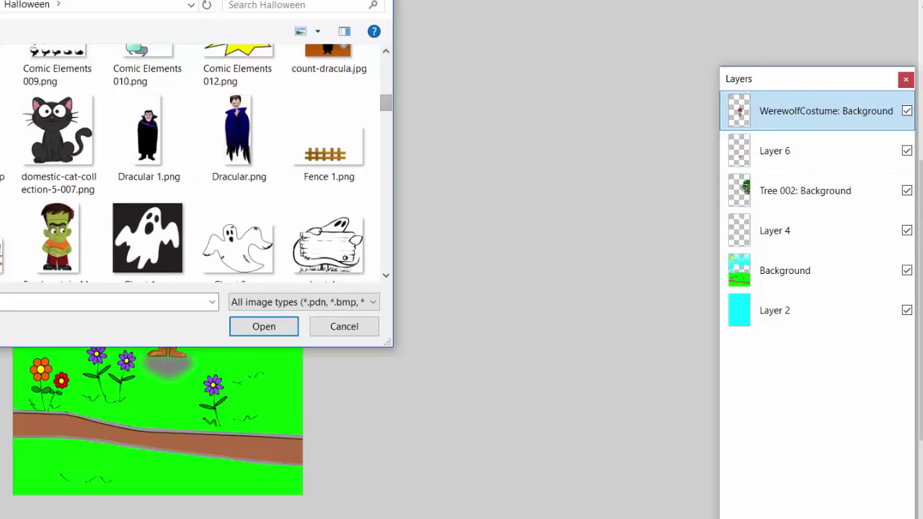
key(Escape)
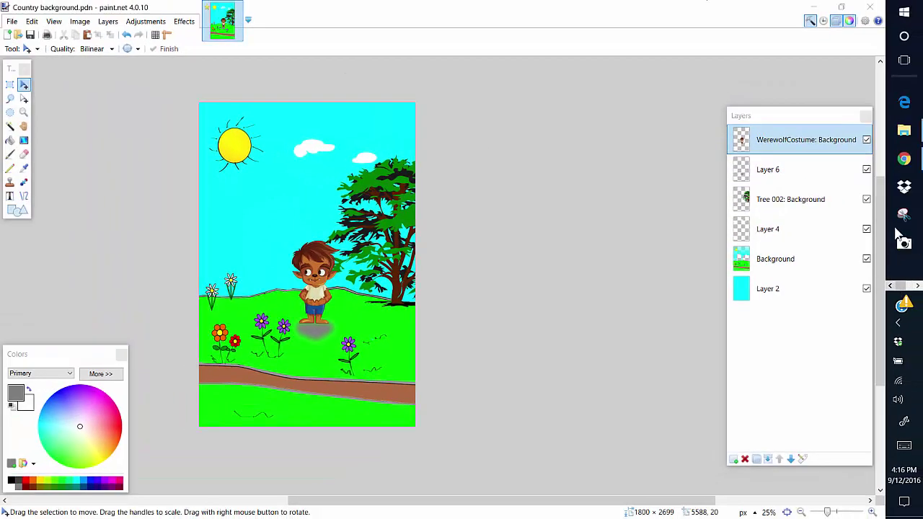
Switch to the Openclipart page in Chrome and search for "flying bird".
click(904, 160)
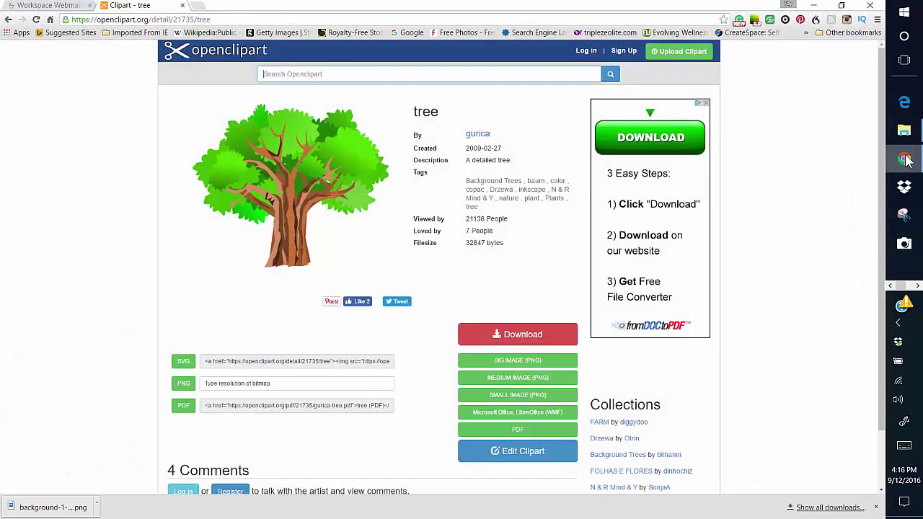
click(318, 74)
text(flying bird)
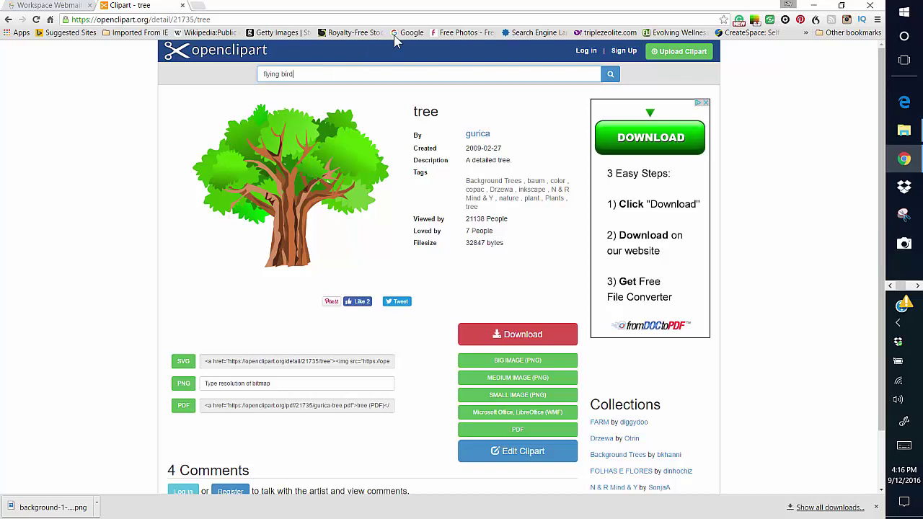
click(610, 75)
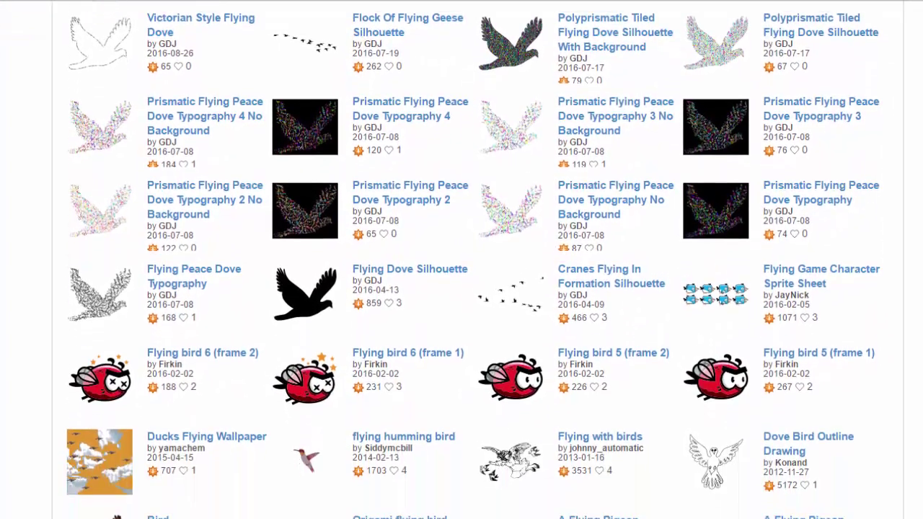
Open the brown "Bird" clipart from the search results to view its download options, and switch back to paint.net.
scroll(462, 260, down, 3)
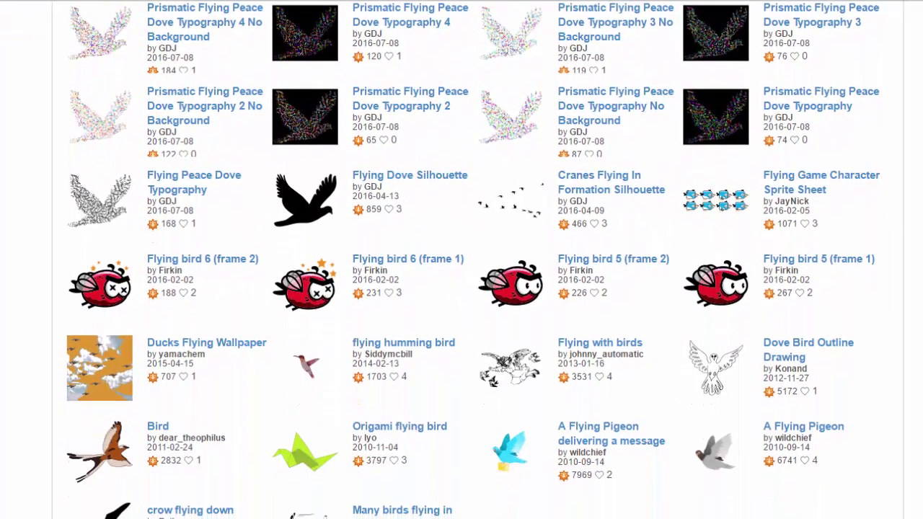
click(159, 426)
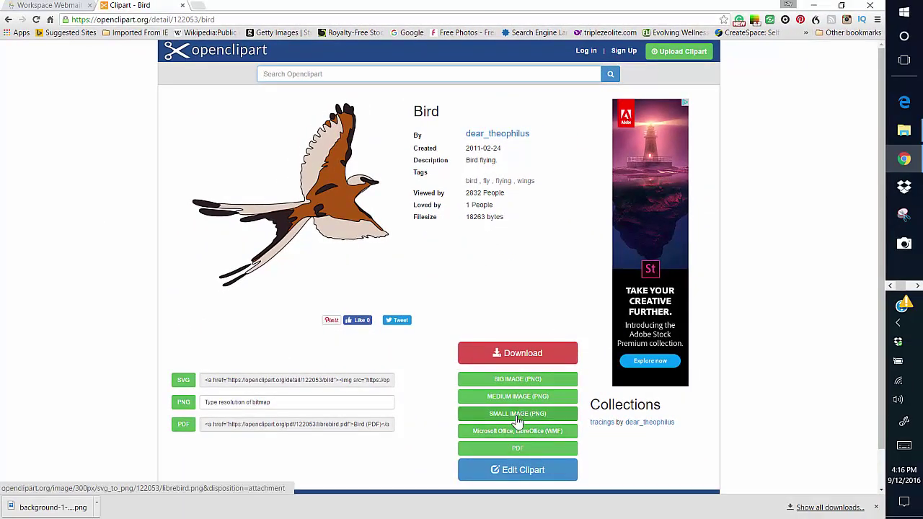
click(542, 462)
click(906, 245)
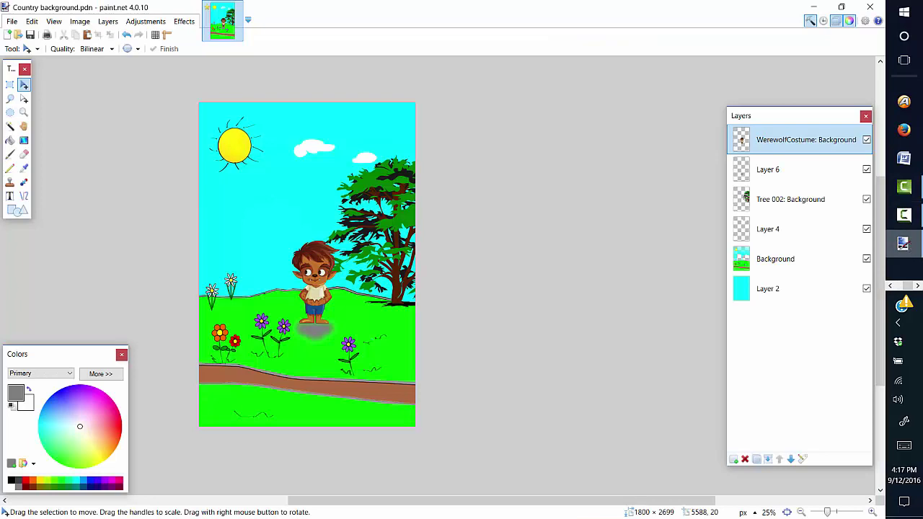
Import bird flying.png from the Pictures folder as a new layer and place the bird in the sky below the sun and clouds.
click(109, 22)
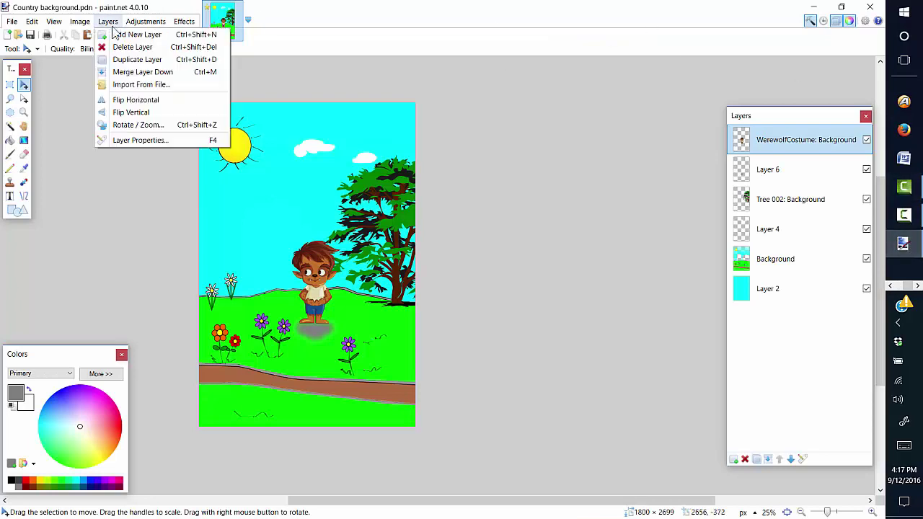
click(126, 86)
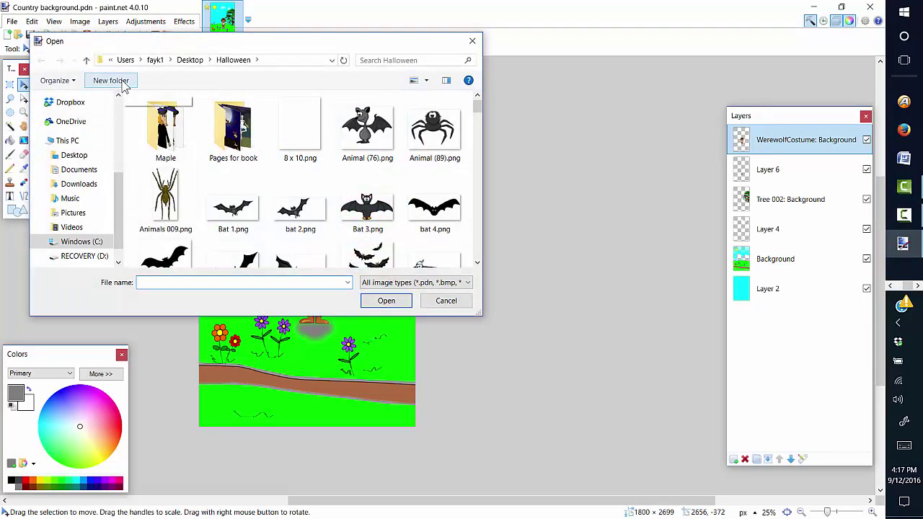
click(70, 214)
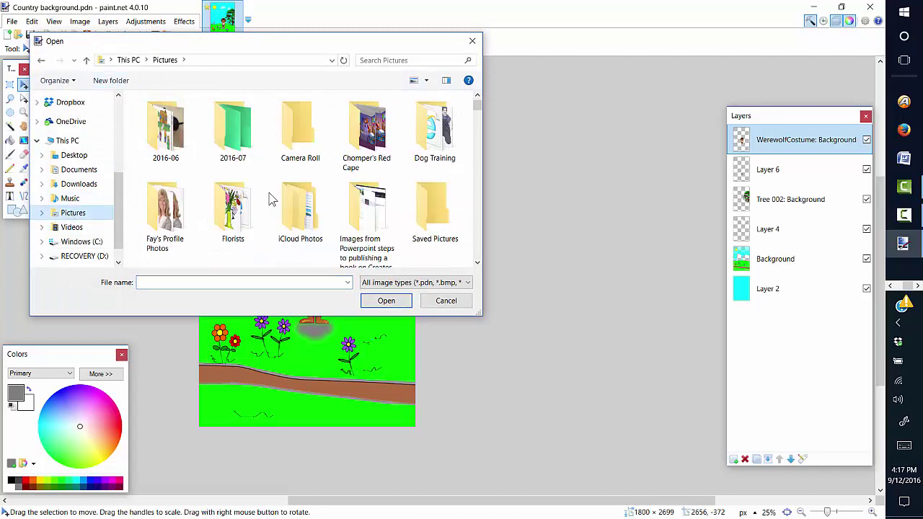
mouse_move(477, 106)
mouse_down()
mouse_move(478, 133)
mouse_move(477, 124)
mouse_up()
click(241, 121)
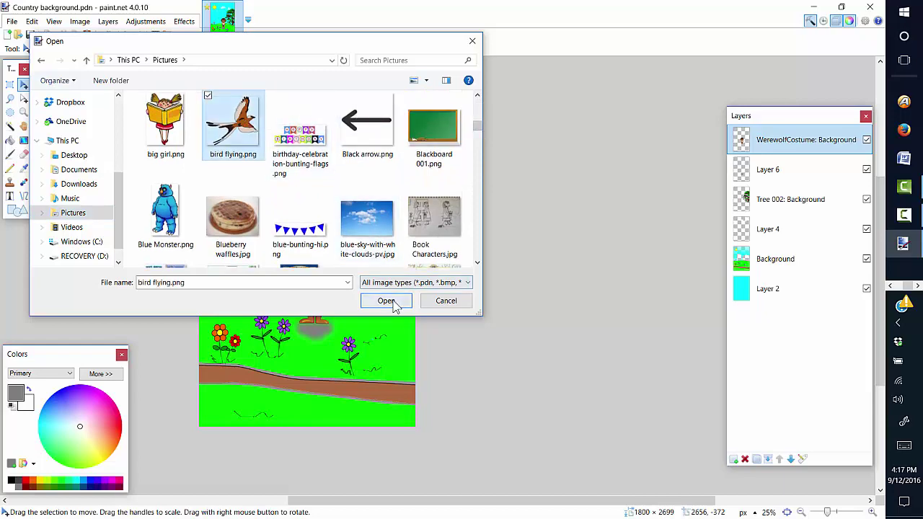
click(386, 300)
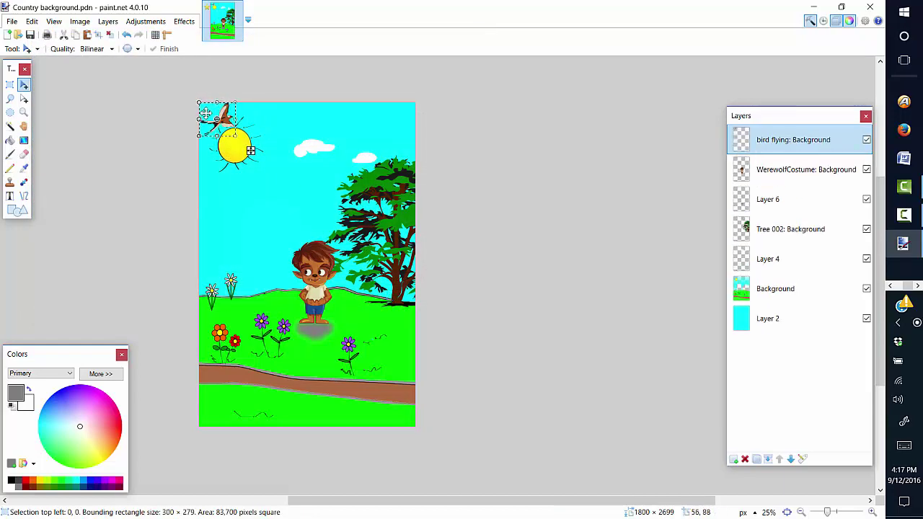
drag(216, 122, 262, 192)
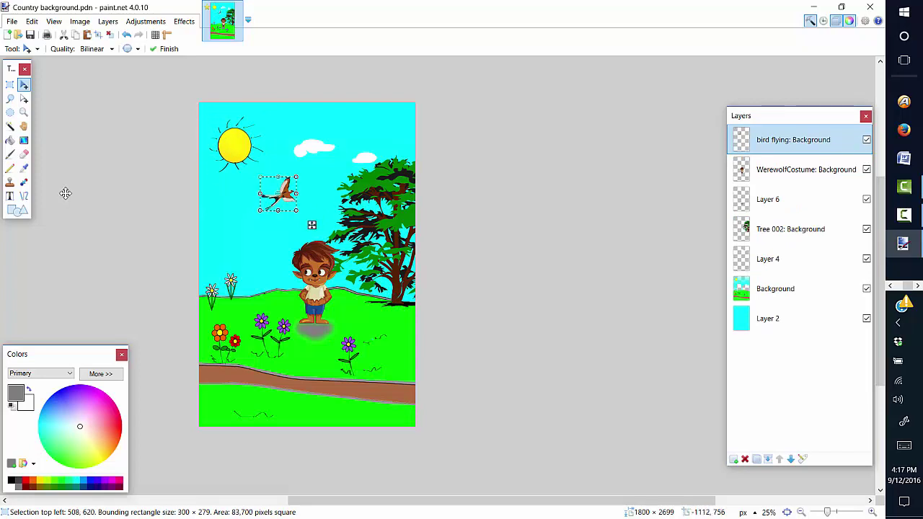
key(Return)
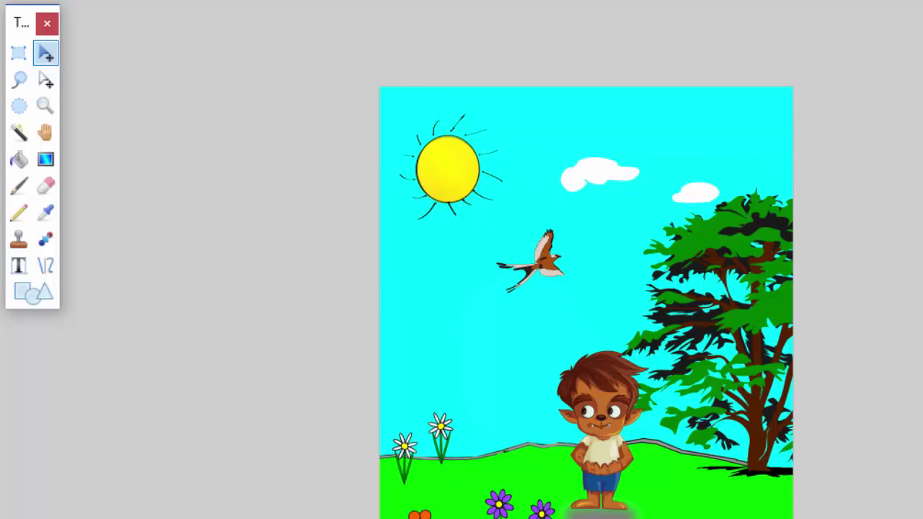
Erase the hand-drawn rays around the sun and clear the selection of its yellow disc.
click(45, 186)
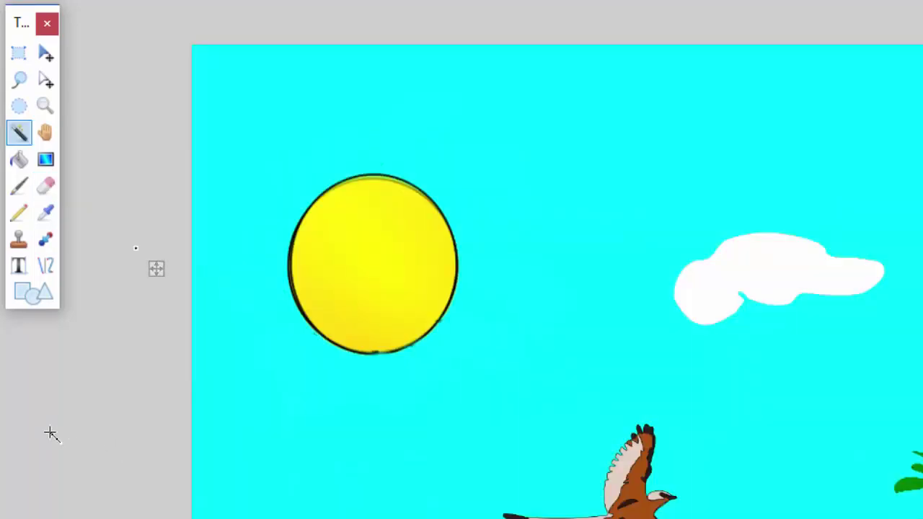
key(m)
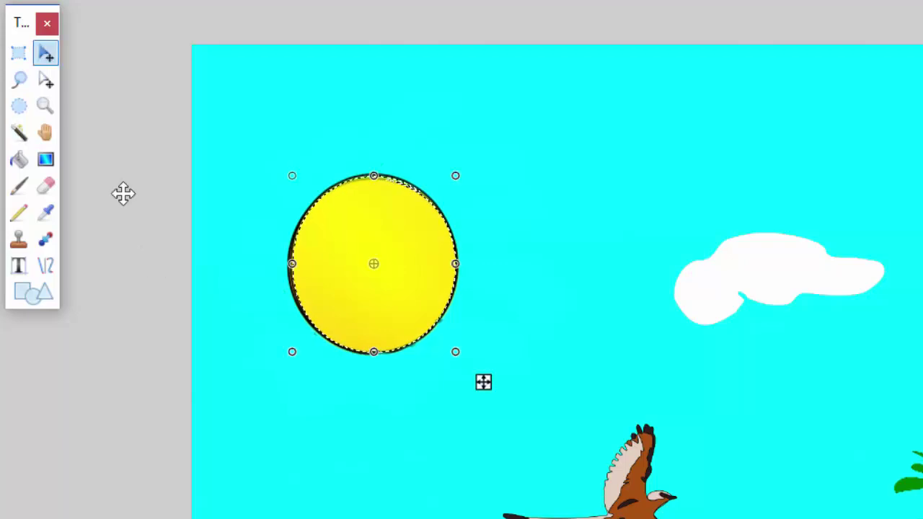
key(ctrl+d)
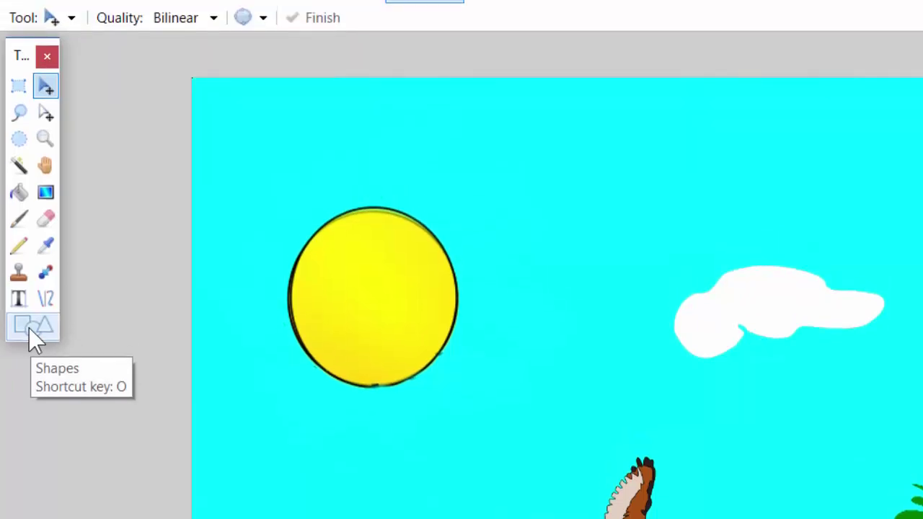
click(29, 295)
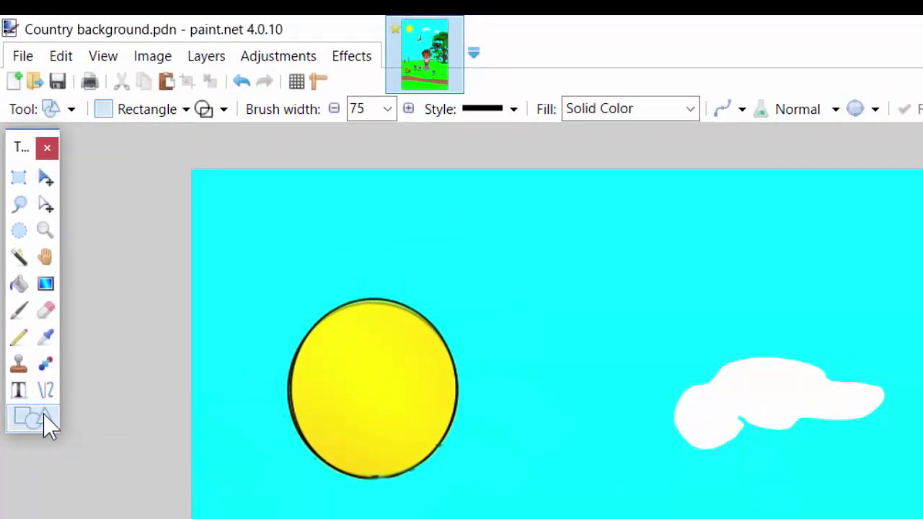
click(186, 109)
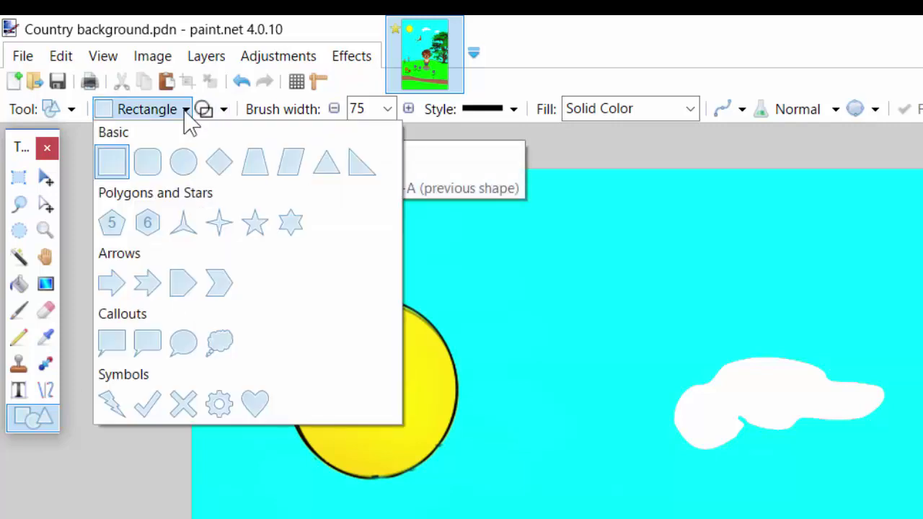
click(185, 164)
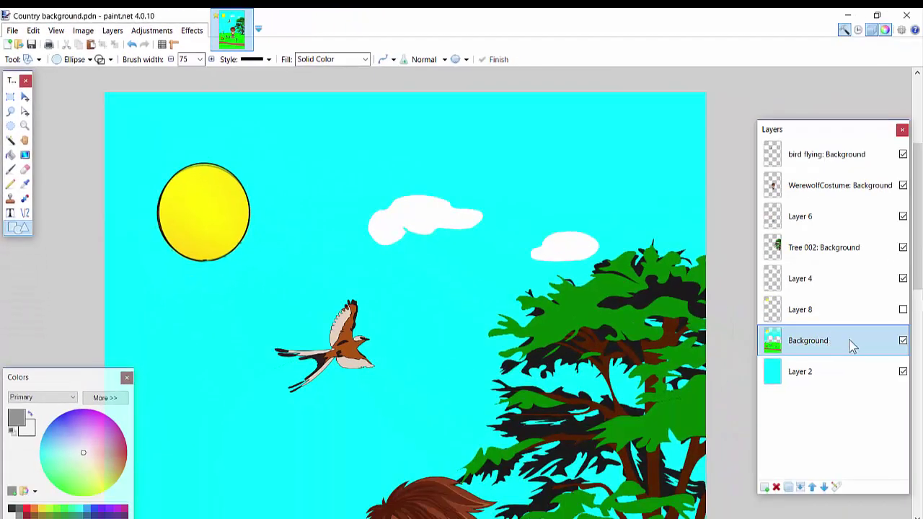
Sample the sun's yellow from the Background layer as the primary color.
click(24, 184)
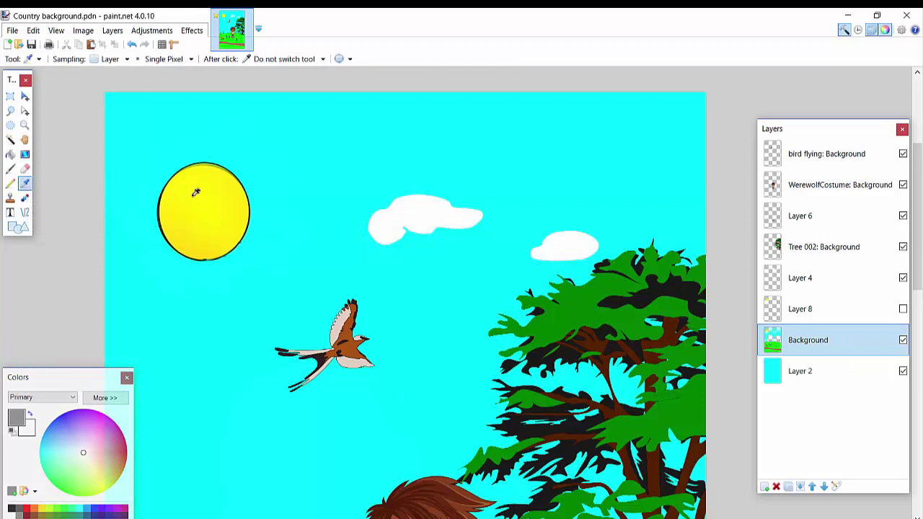
click(196, 192)
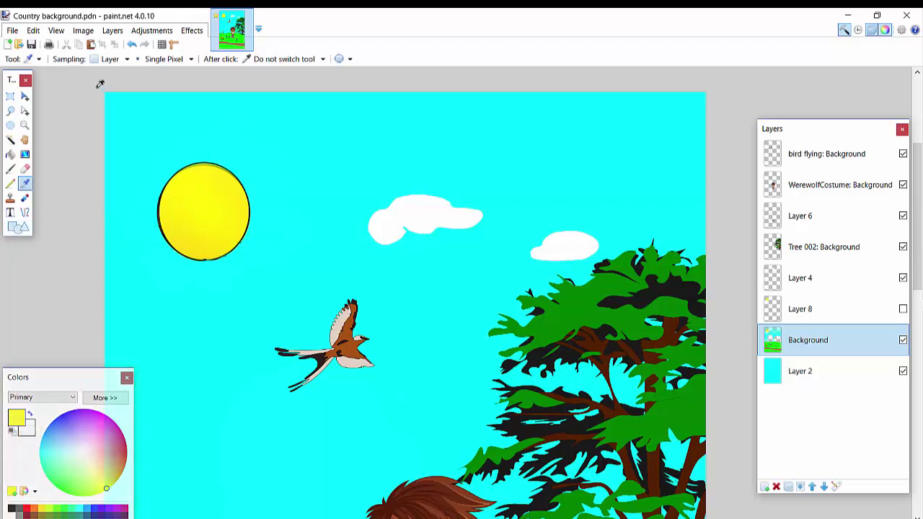
click(17, 227)
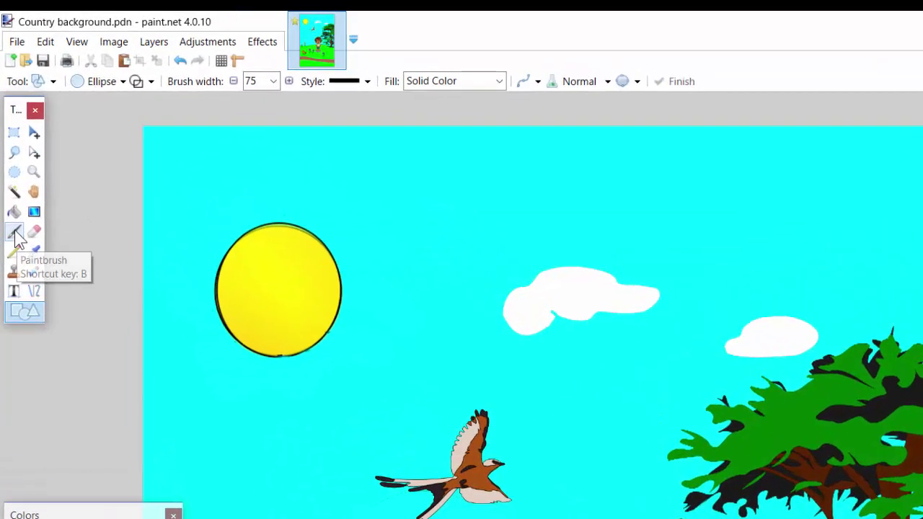
Paint over the outlined sun on the Background layer with the yellow Paintbrush at a width of 400.
click(21, 322)
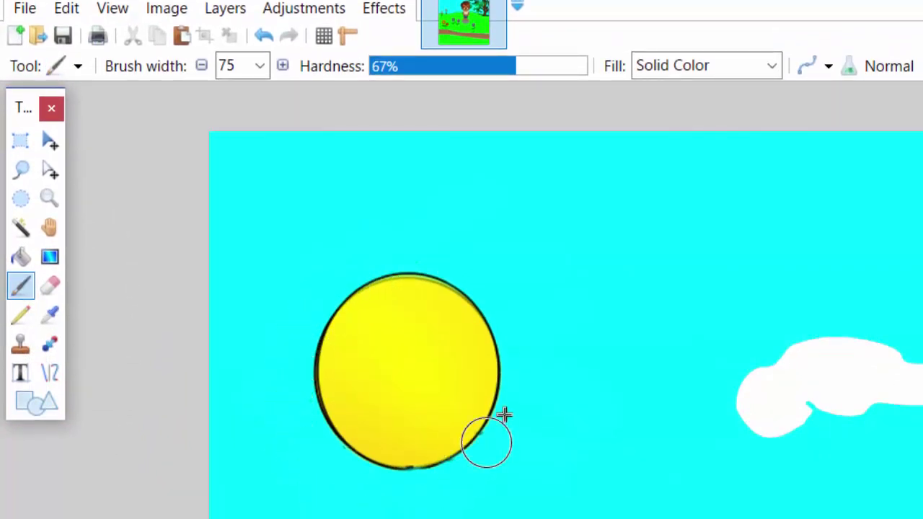
click(260, 66)
scroll(268, 160, up, 5)
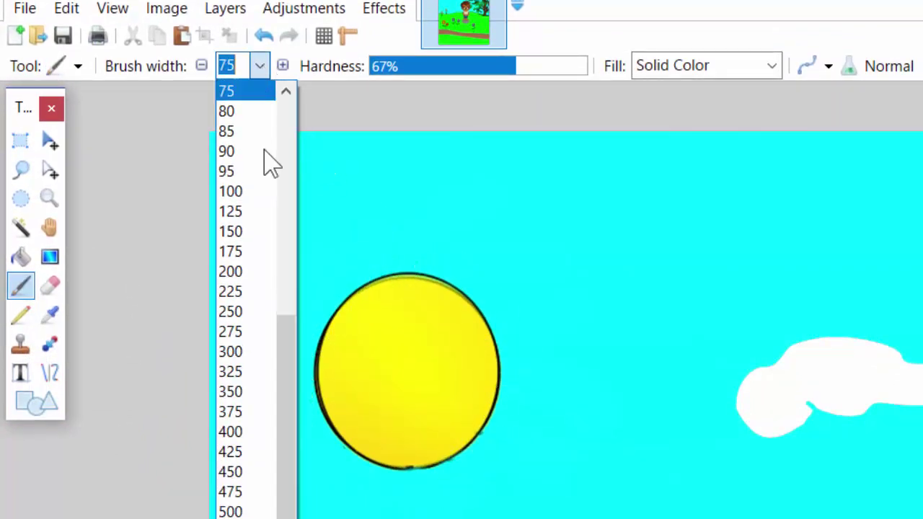
click(252, 273)
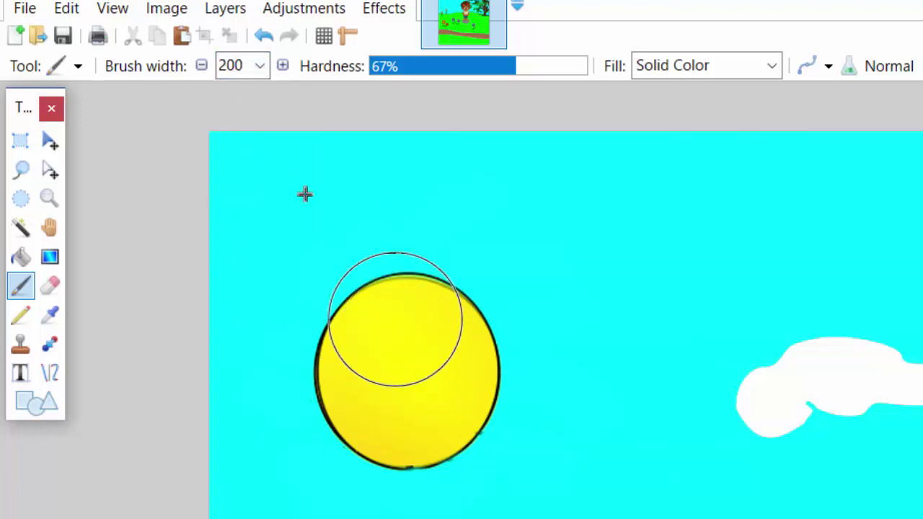
click(260, 66)
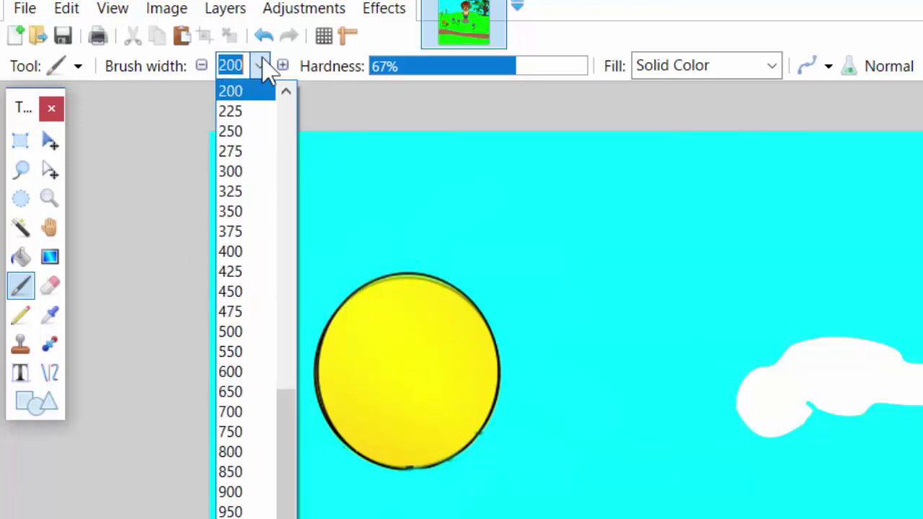
click(241, 253)
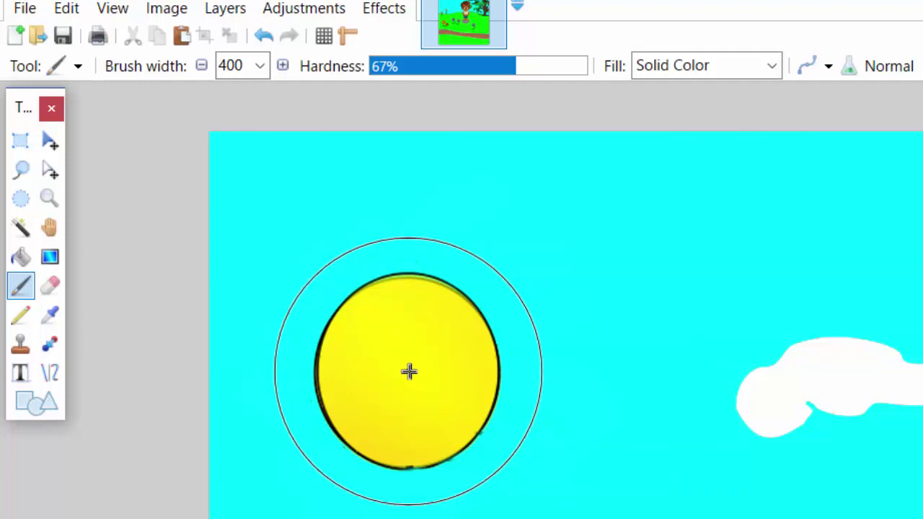
click(408, 373)
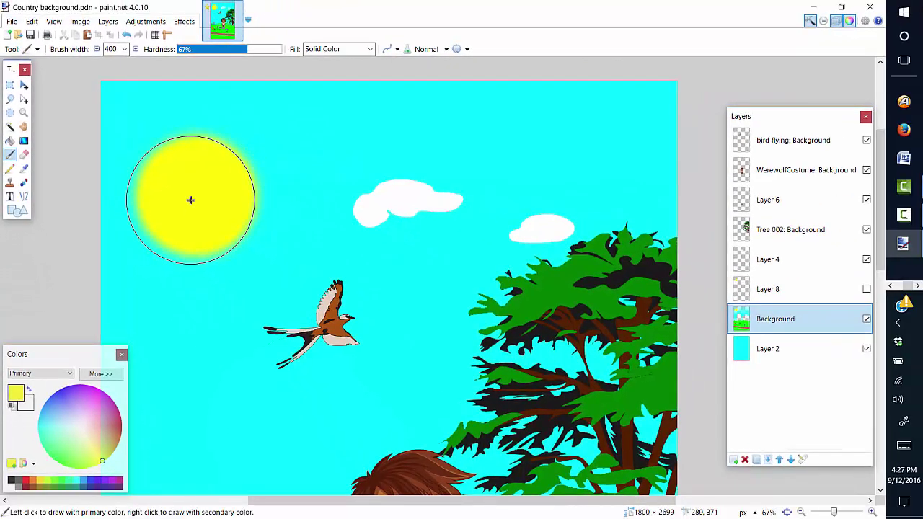
drag(191, 200, 196, 196)
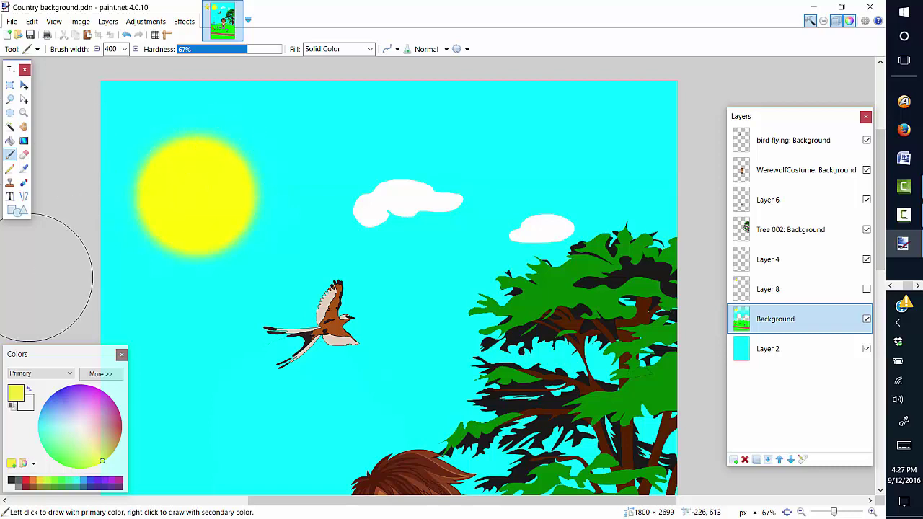
Move the flying bird to just beneath the clouds beside the tree and clear the selection.
click(803, 512)
click(802, 512)
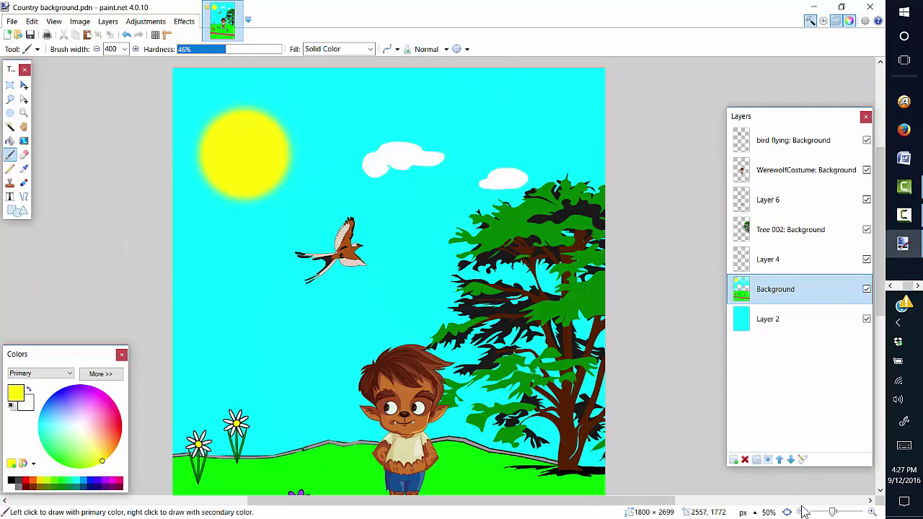
drag(881, 258, 888, 272)
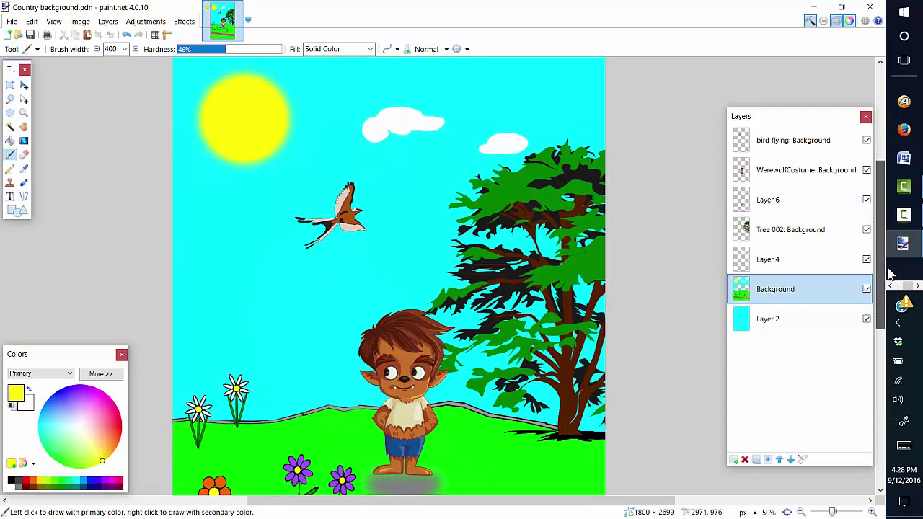
click(800, 512)
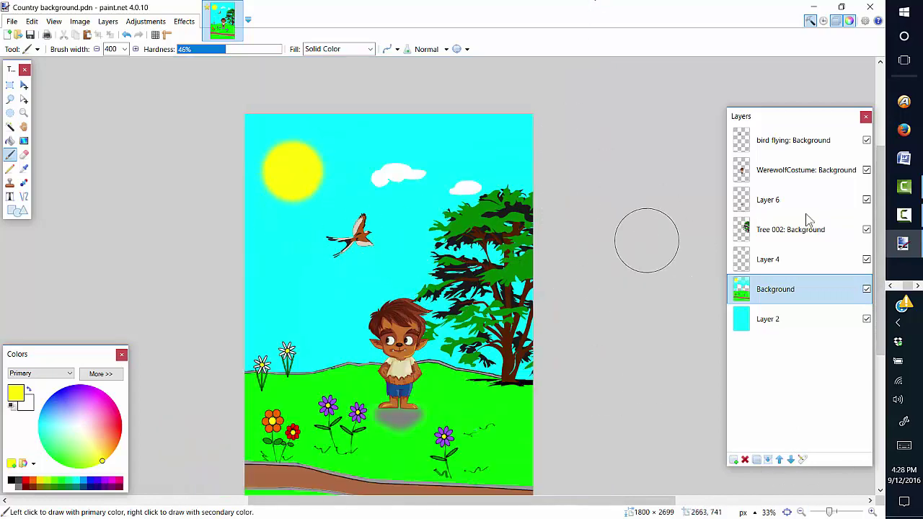
scroll(881, 188, up, 2)
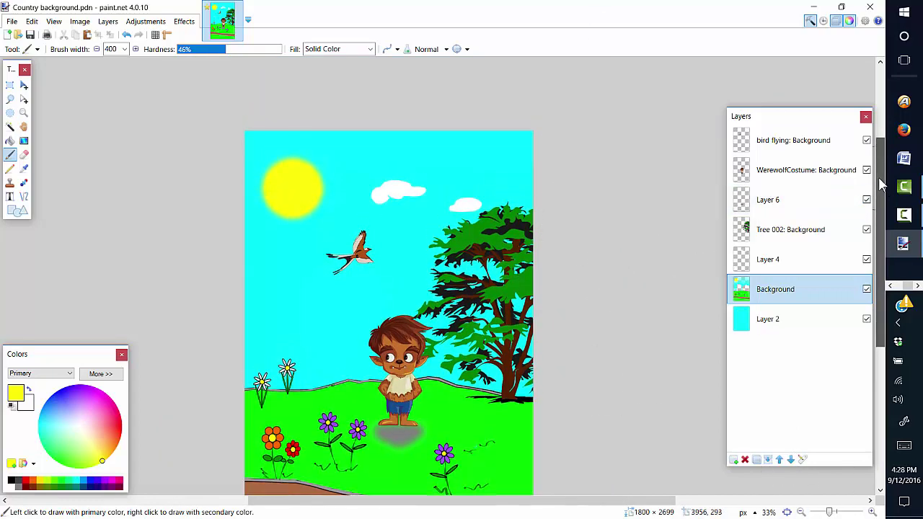
scroll(881, 186, down, 1)
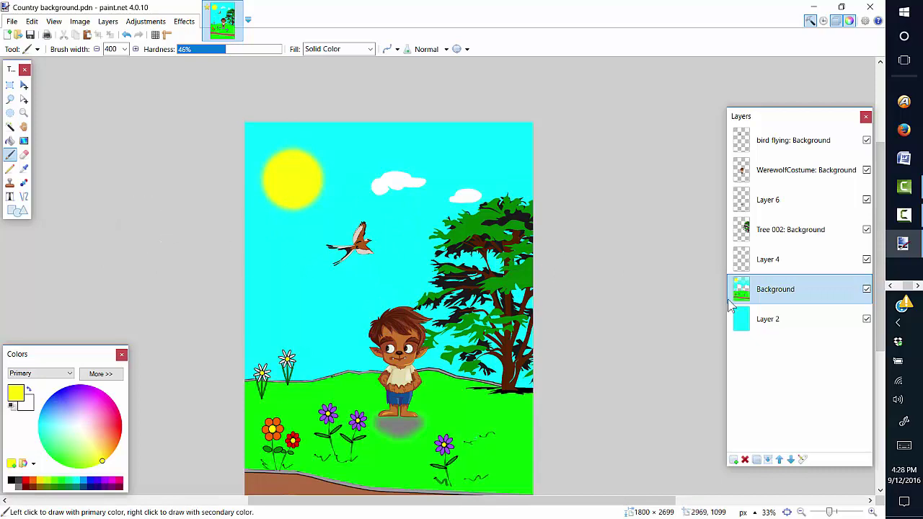
click(814, 141)
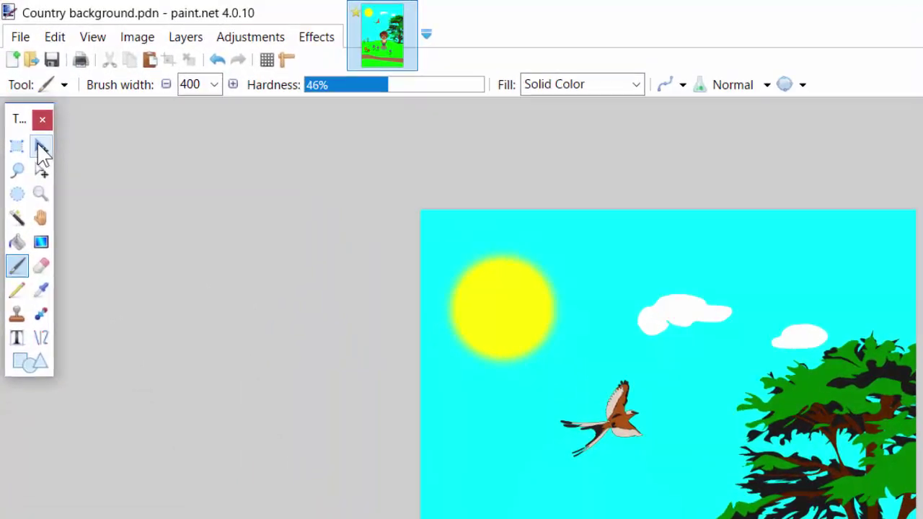
click(24, 85)
drag(608, 405, 675, 375)
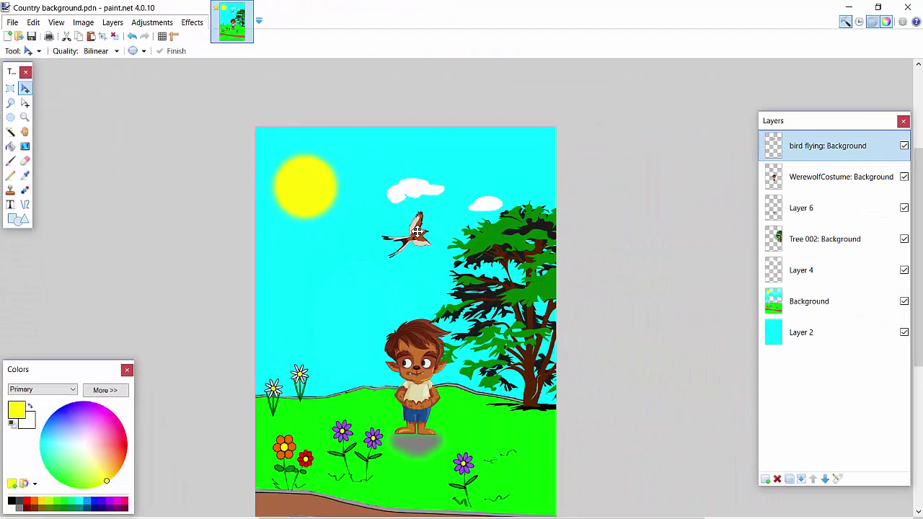
mouse_move(417, 230)
mouse_down()
mouse_move(465, 160)
mouse_move(421, 225)
mouse_up()
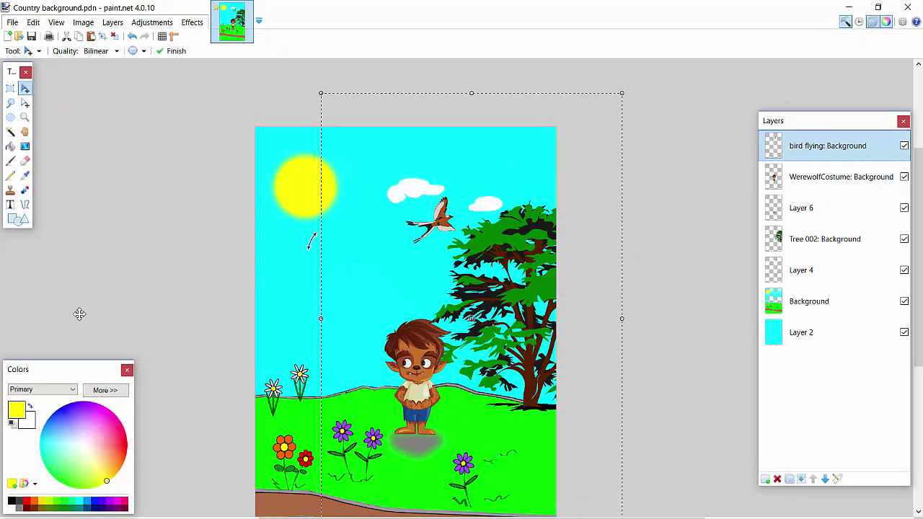
key(ctrl+d)
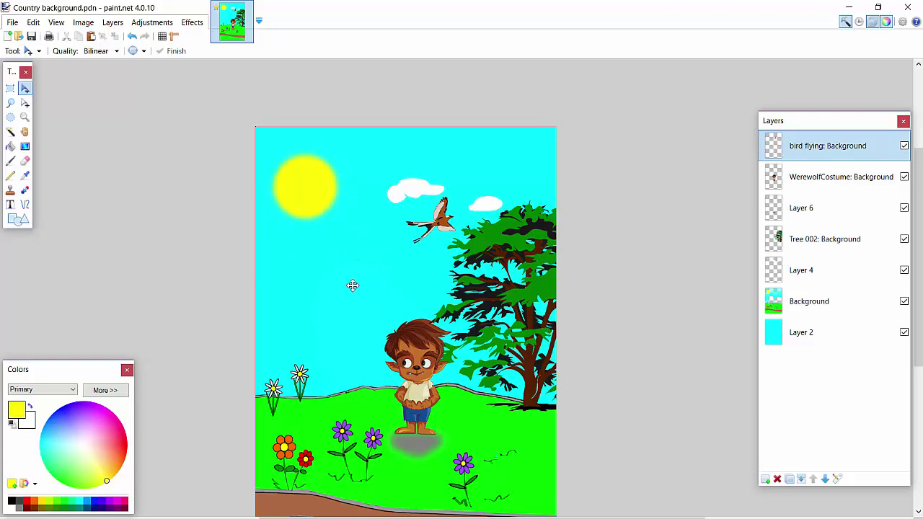
Add a new top layer and draw a solid white rectangle on it in the sky below the sun.
click(21, 223)
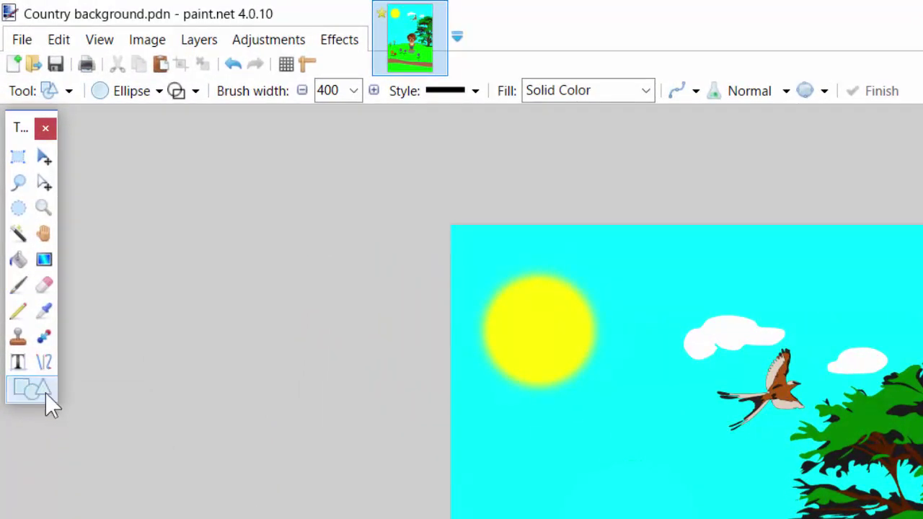
click(160, 93)
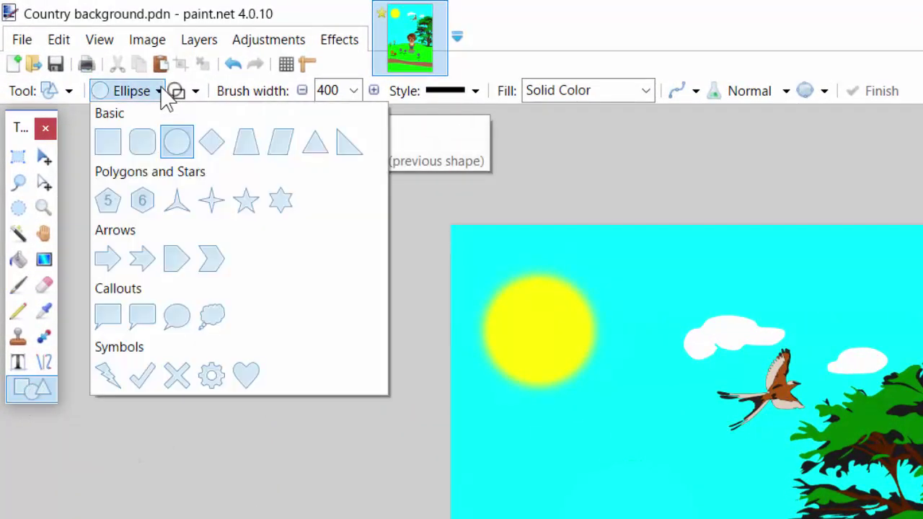
click(107, 147)
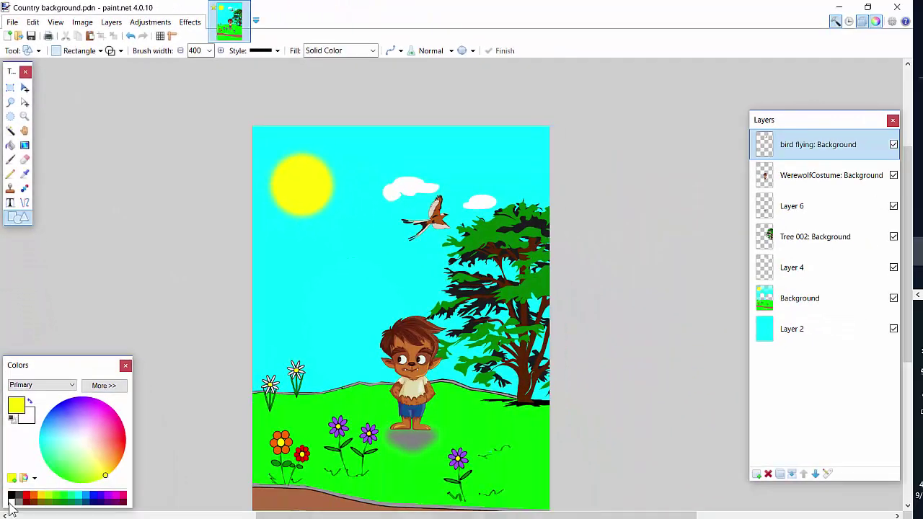
click(12, 502)
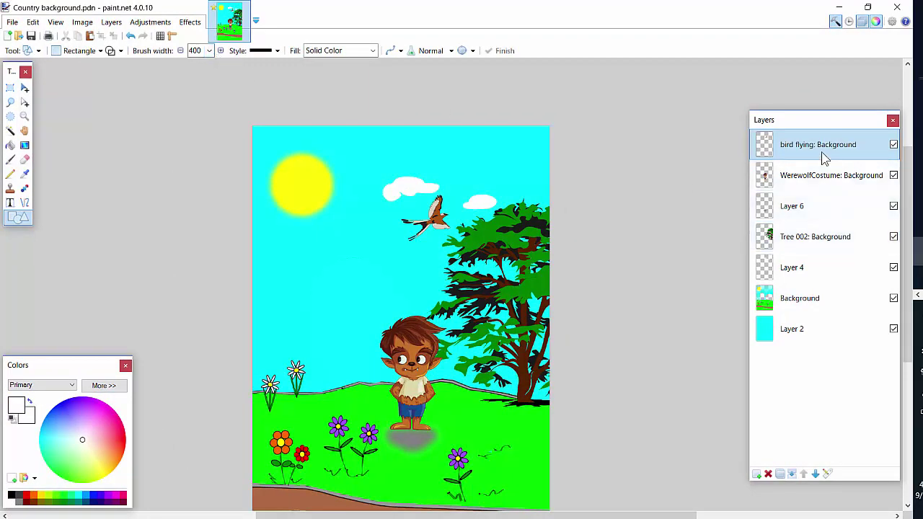
click(756, 475)
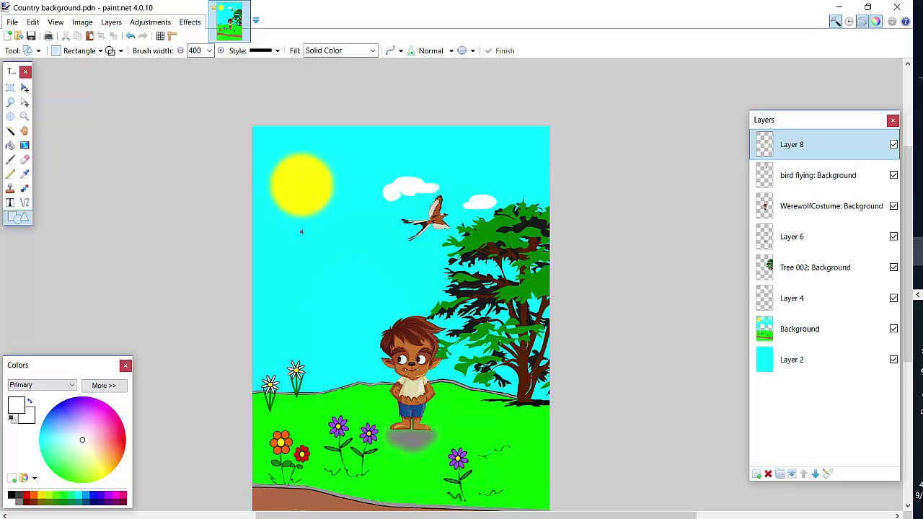
drag(375, 231, 403, 301)
key(Return)
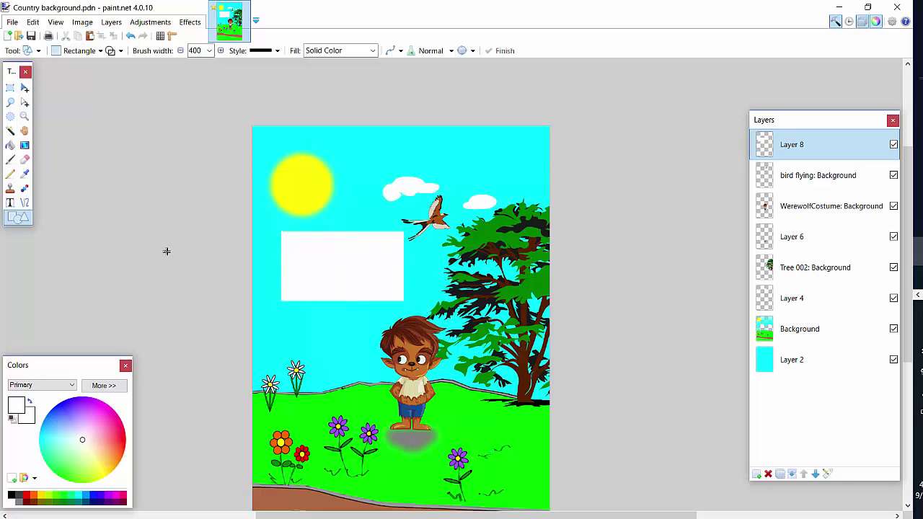
Add a new layer above the white rectangle and set up the Text tool with Tahoma at size 84.
click(757, 475)
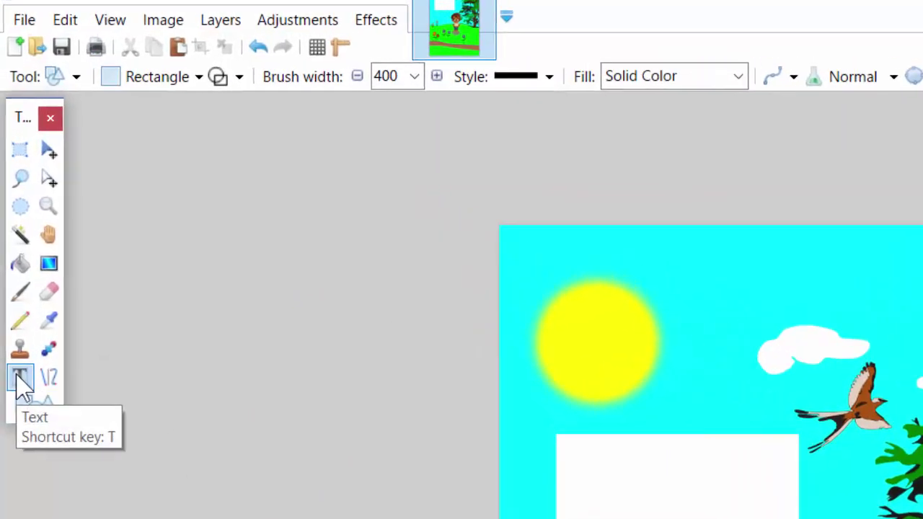
click(10, 203)
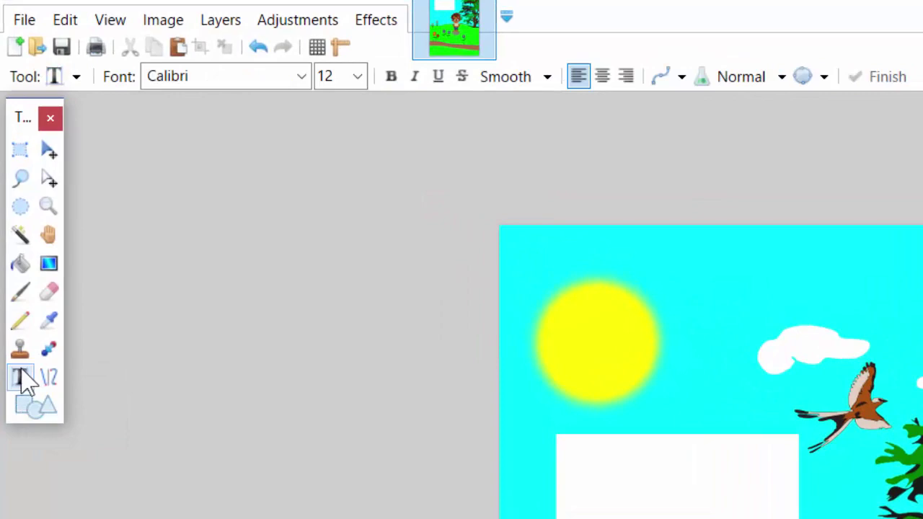
click(302, 77)
drag(498, 274, 404, 432)
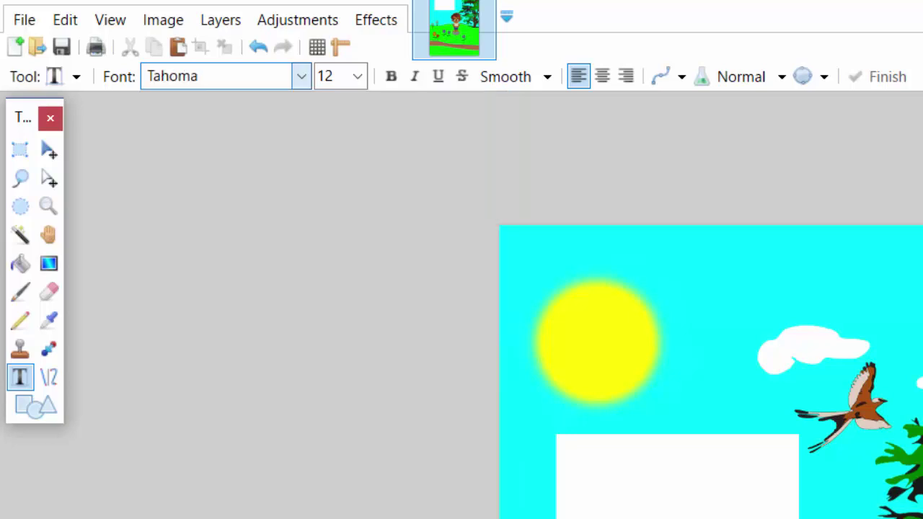
click(358, 76)
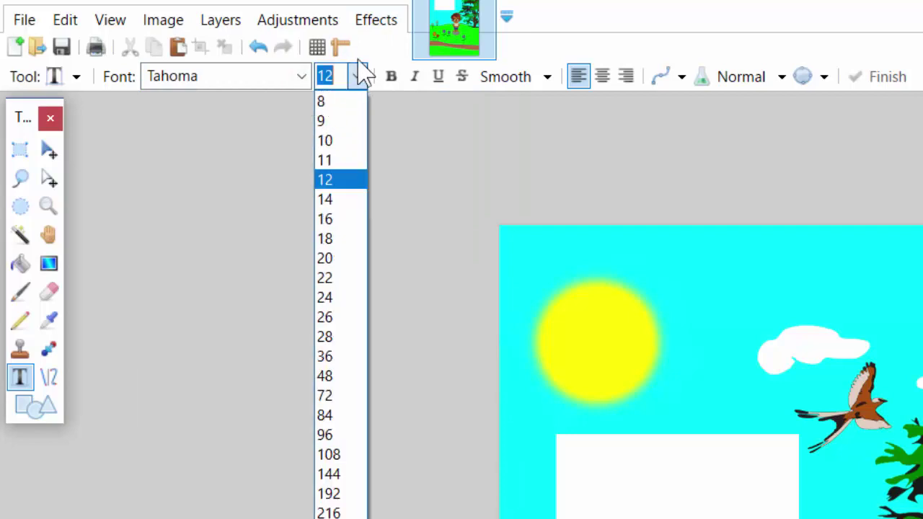
click(334, 417)
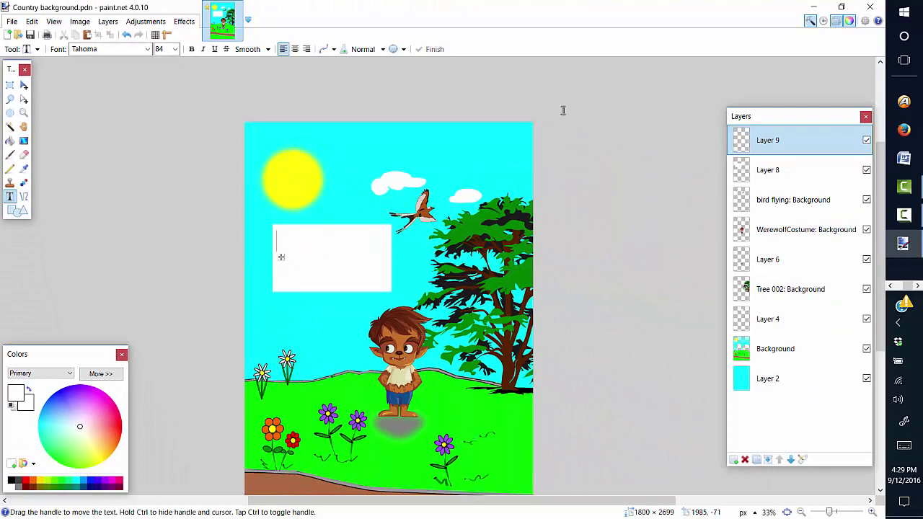
Write "This is Sam he's going for a walk." in black over three lines and position it on the white box.
text(W)
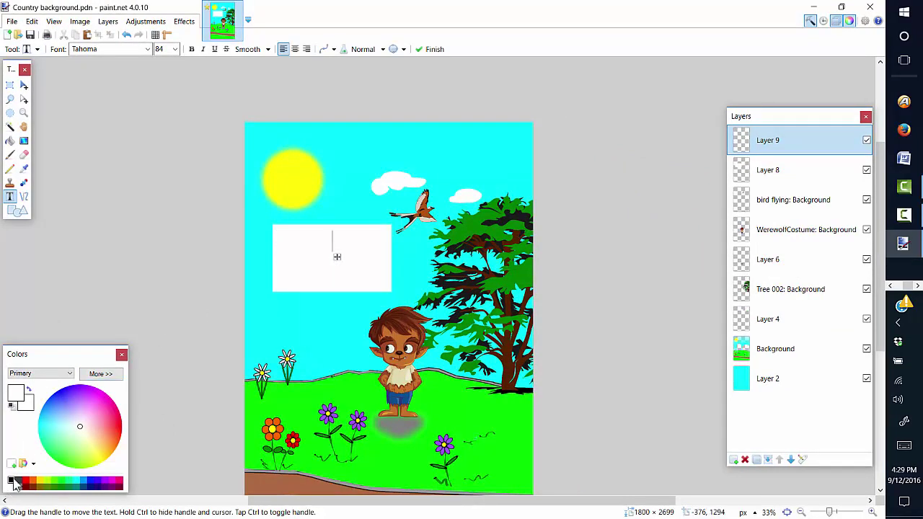
click(12, 481)
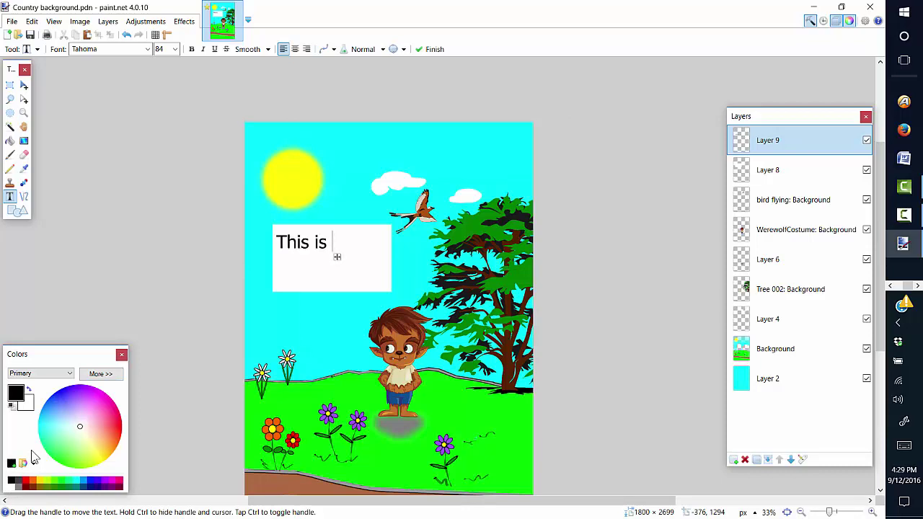
text(Sam)
text(he's g)
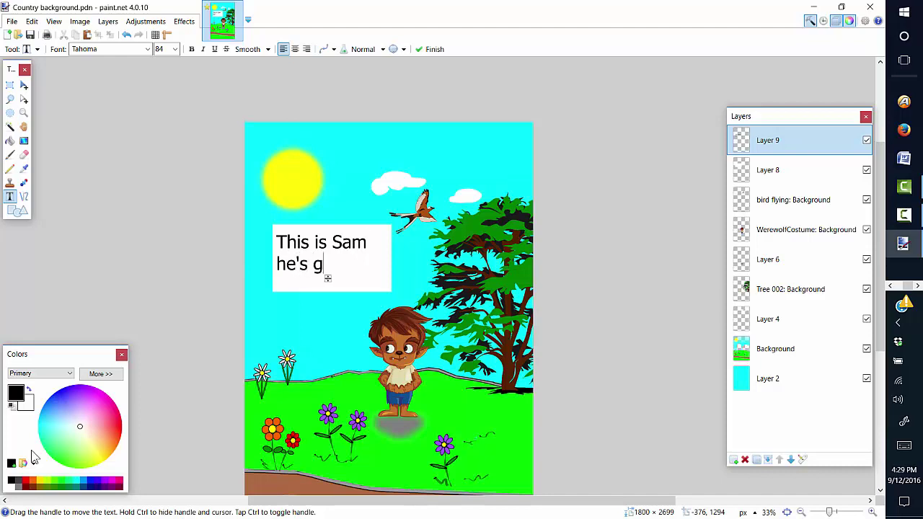
text(oin g f)
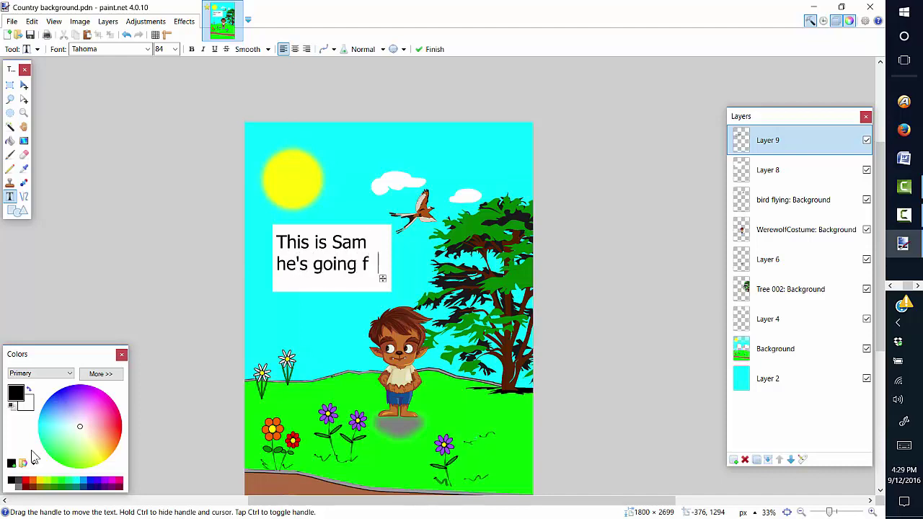
text(or a)
key(BackSpace)
key(BackSpace)
text(a walk.)
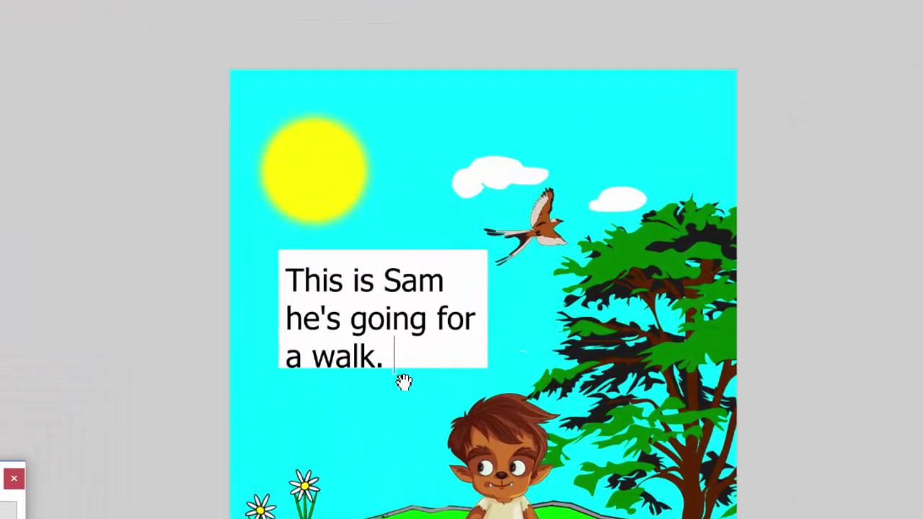
drag(404, 382, 411, 375)
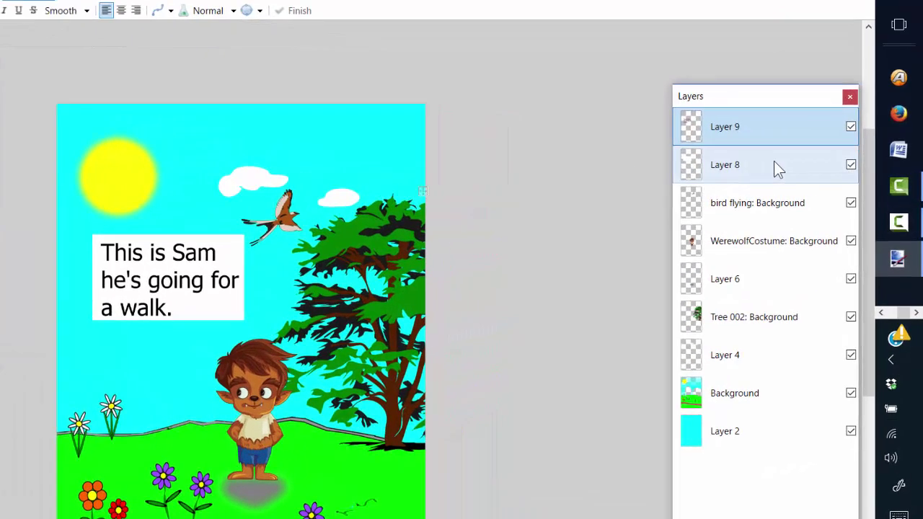
Stretch Layer 8 to about 1917 × 2732 pixels and lower it slightly so the white box frames the text evenly.
click(806, 172)
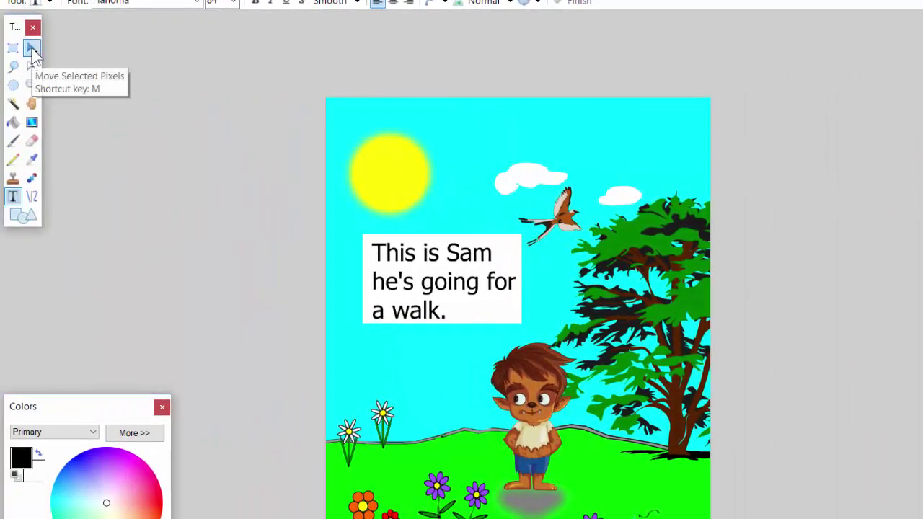
click(31, 48)
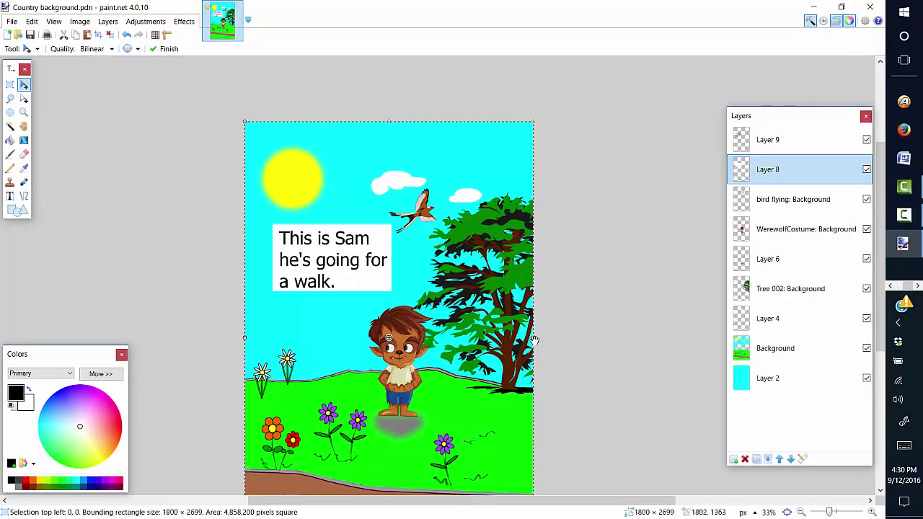
drag(547, 339, 550, 340)
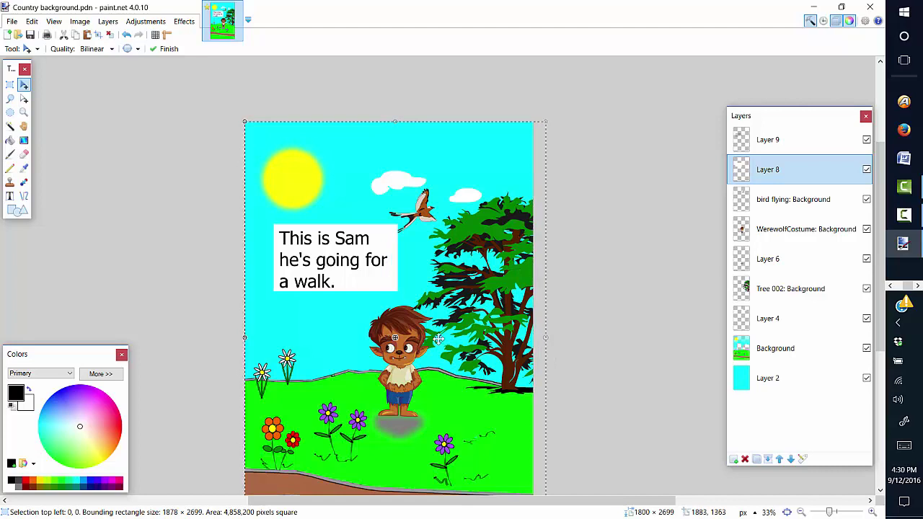
drag(245, 340, 239, 339)
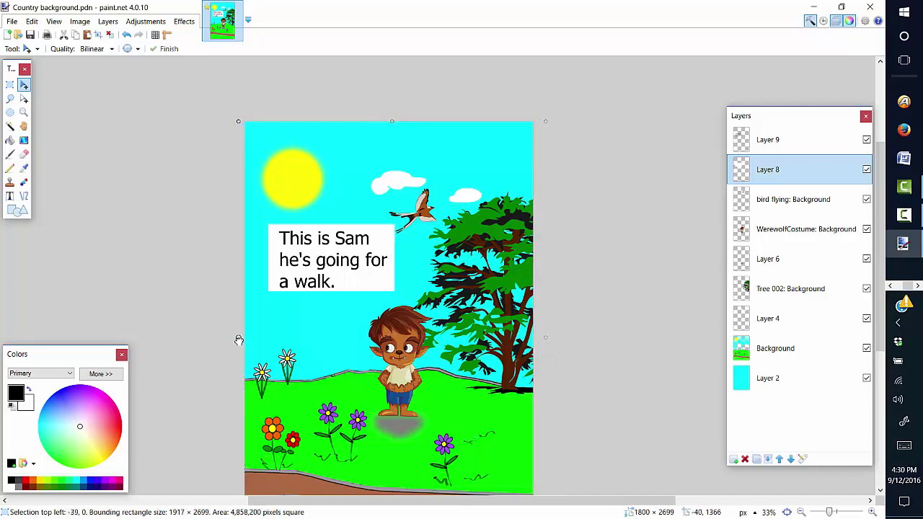
drag(391, 121, 392, 111)
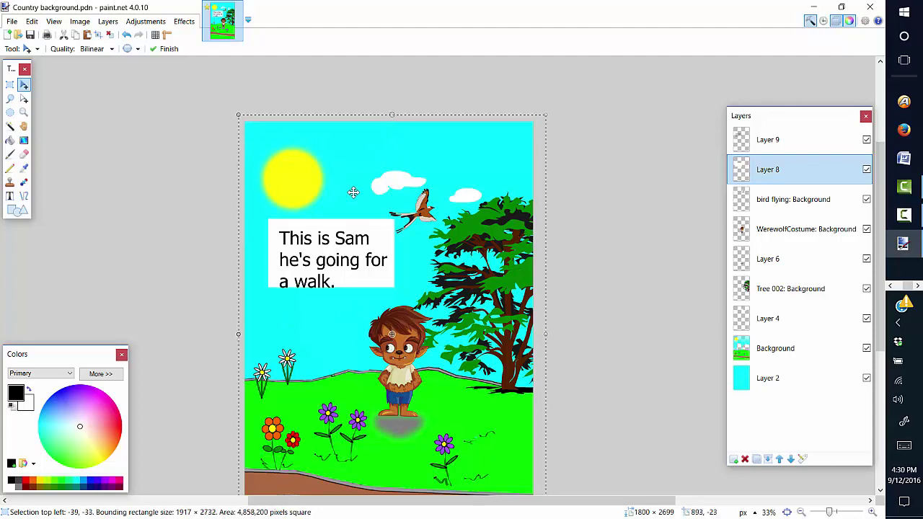
drag(362, 285, 362, 290)
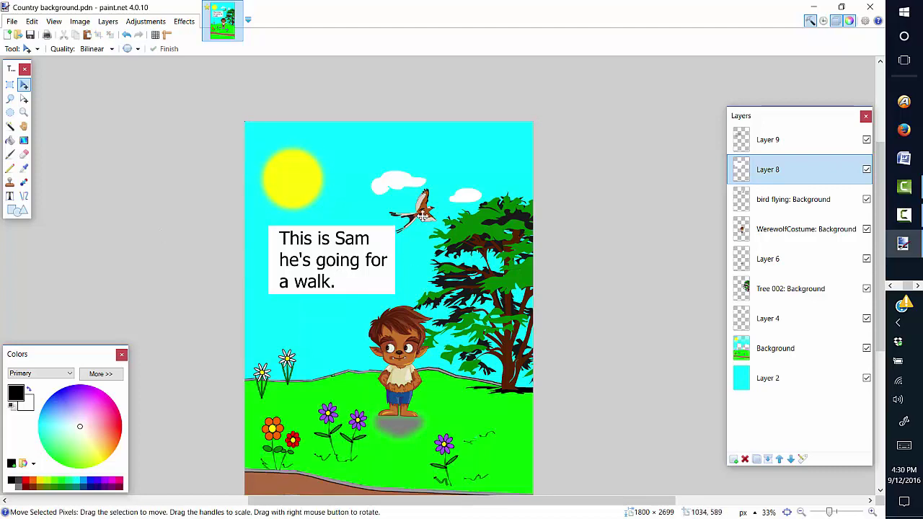
Move the flying bird on its layer slightly up and away from the text box, and clear the selection.
click(800, 207)
drag(423, 219, 431, 211)
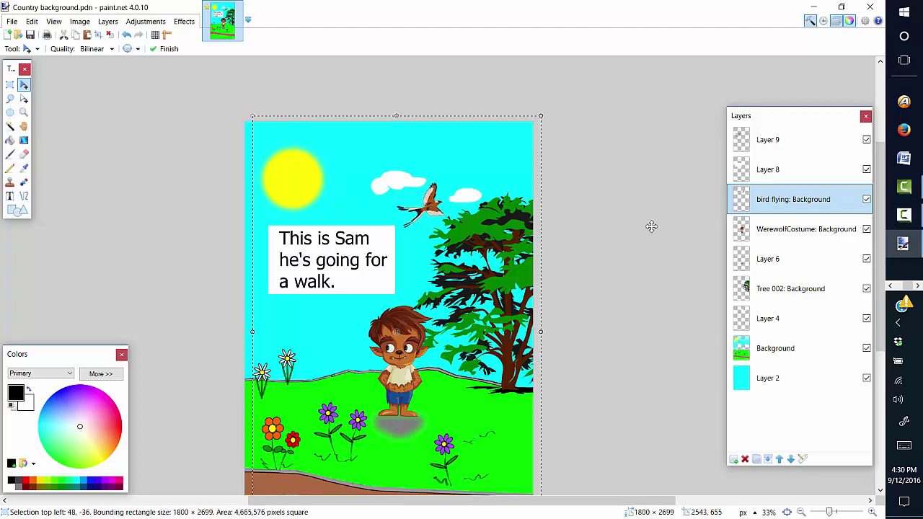
key(ctrl+d)
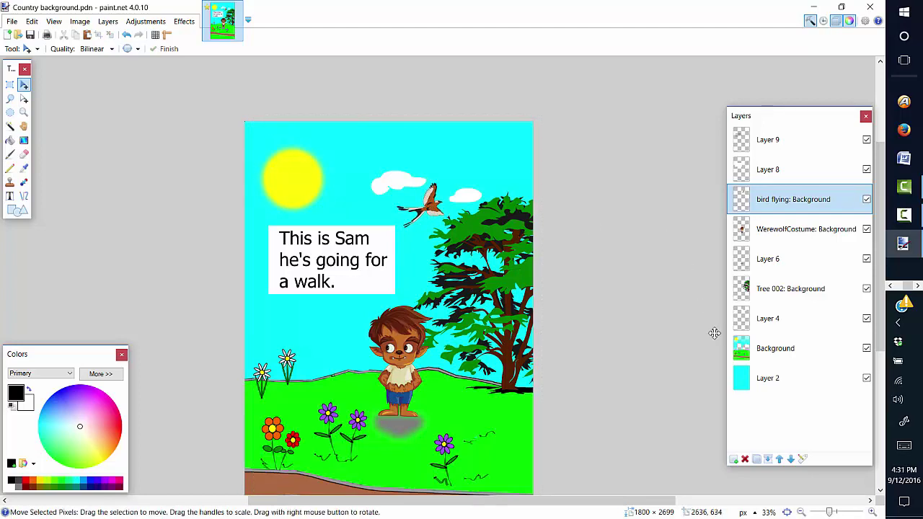
Switch to Chrome and search Openclipart for "squirrel".
drag(885, 307, 889, 339)
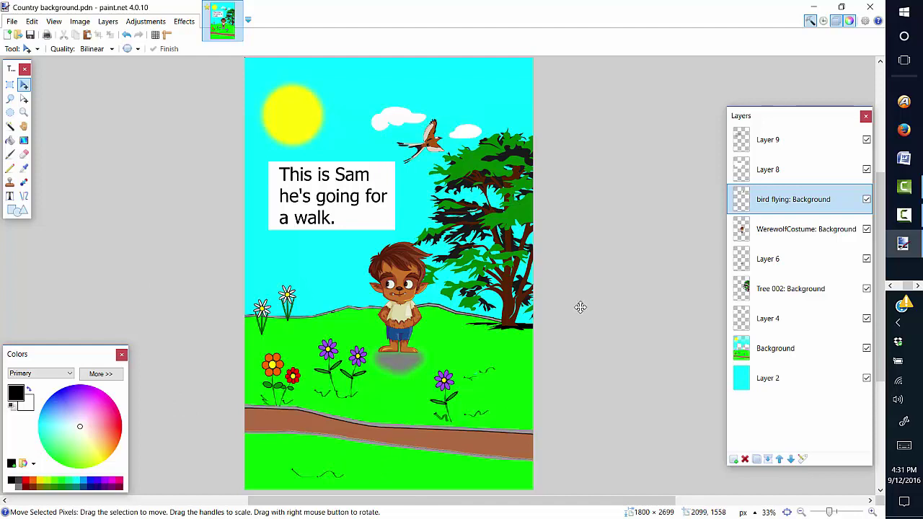
scroll(910, 167, up, 3)
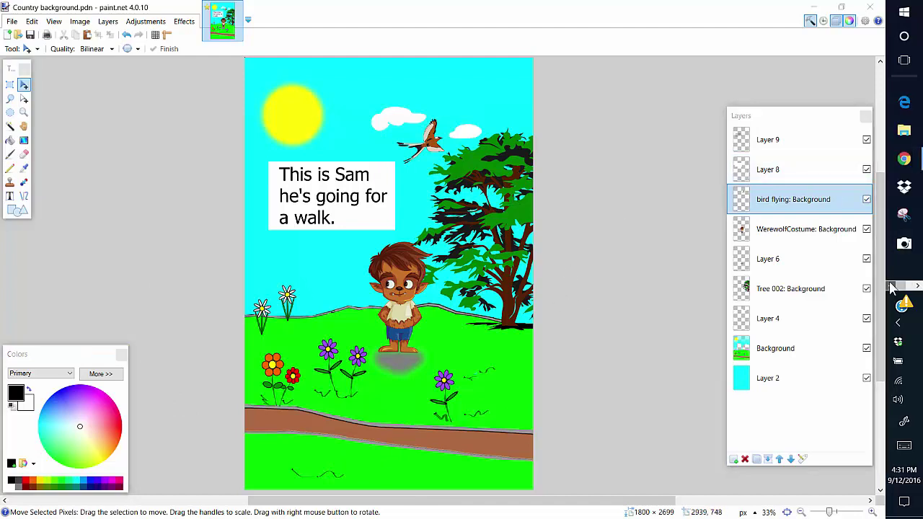
click(910, 165)
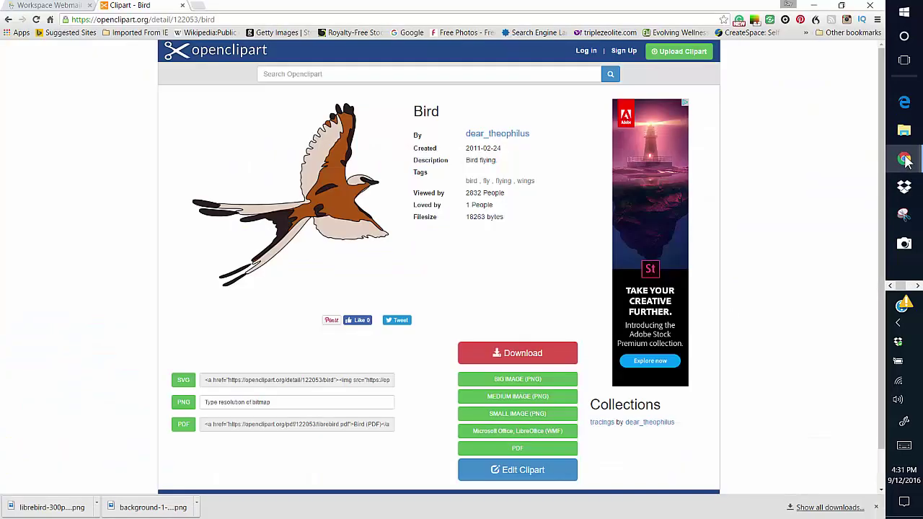
click(346, 74)
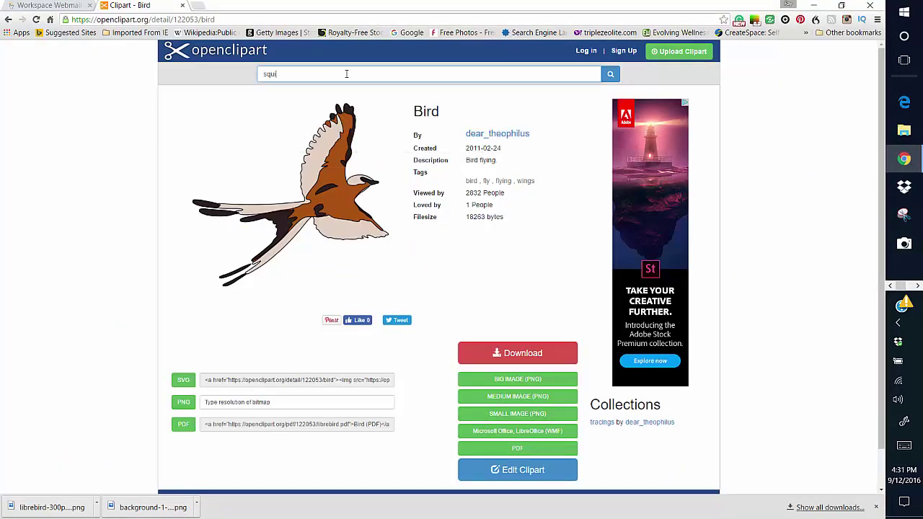
text(squirrel)
key(Return)
Open the brown squirrel clipart by gingercoons from the results and download it as a small PNG image.
scroll(757, 338, down, 3)
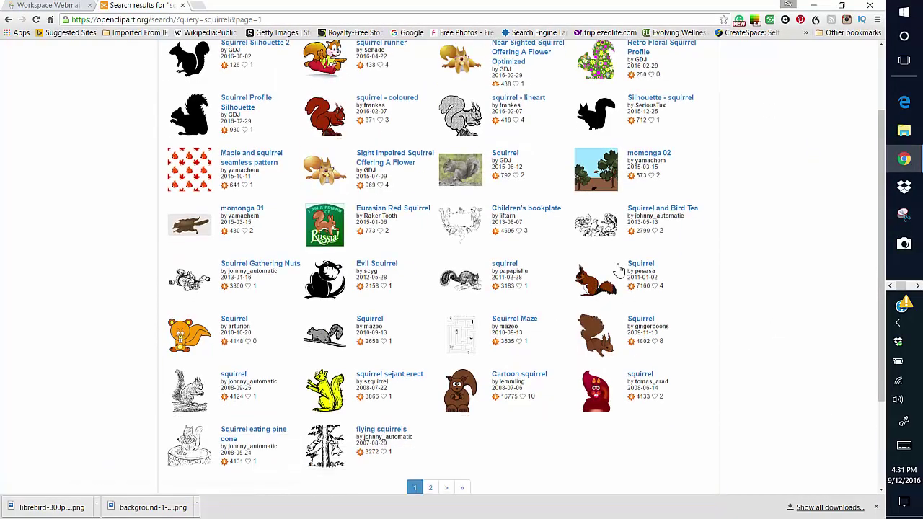
click(638, 320)
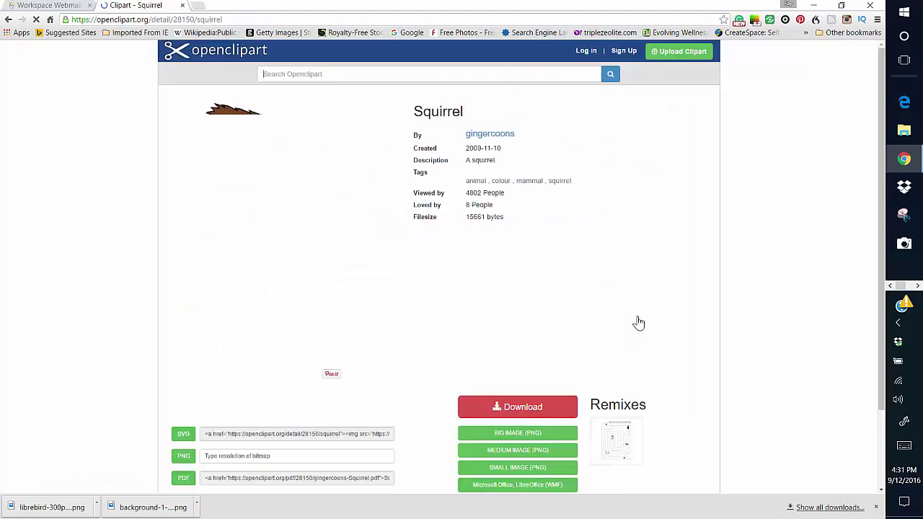
scroll(532, 308, down, 1)
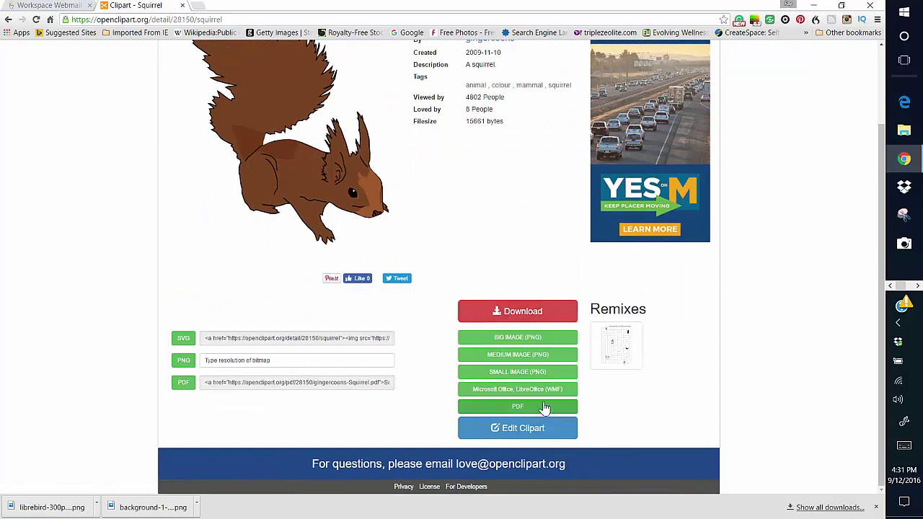
click(520, 374)
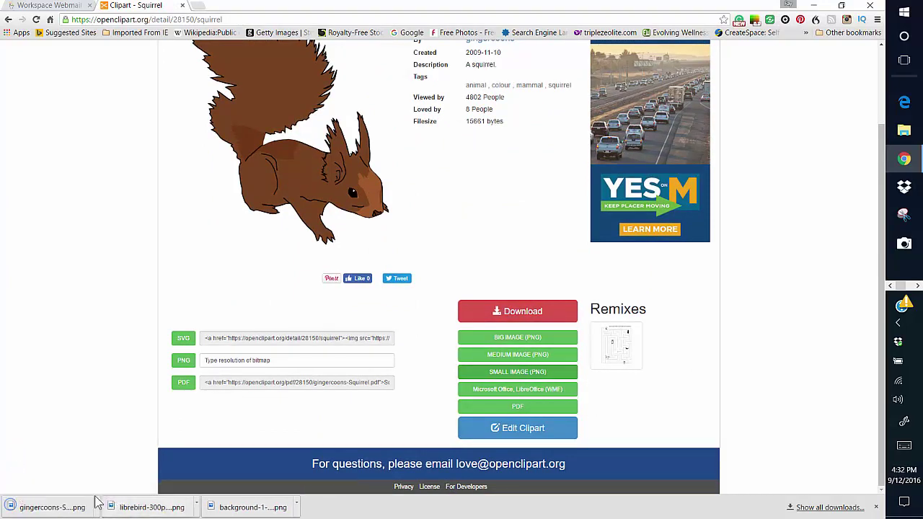
Show the downloaded squirrel PNG in its folder, move it to Pictures, and return to the scene in paint.net.
click(98, 507)
click(116, 469)
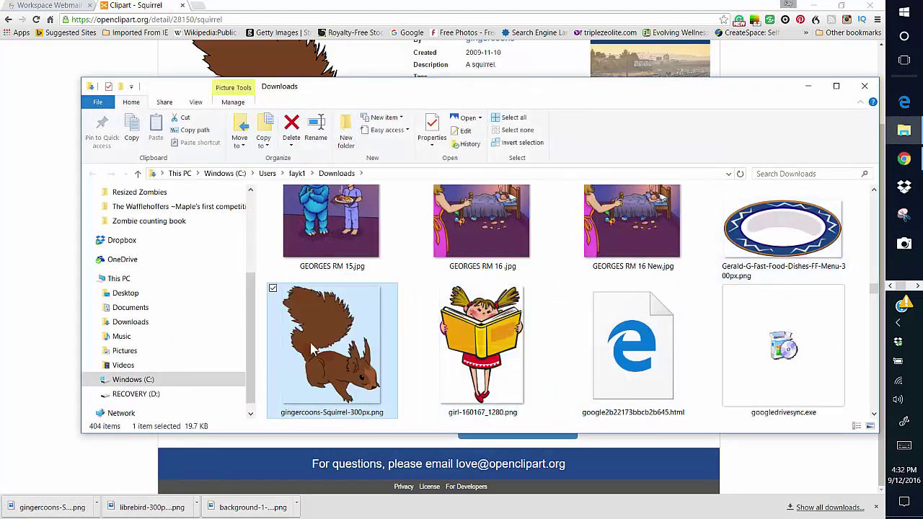
drag(314, 336, 142, 356)
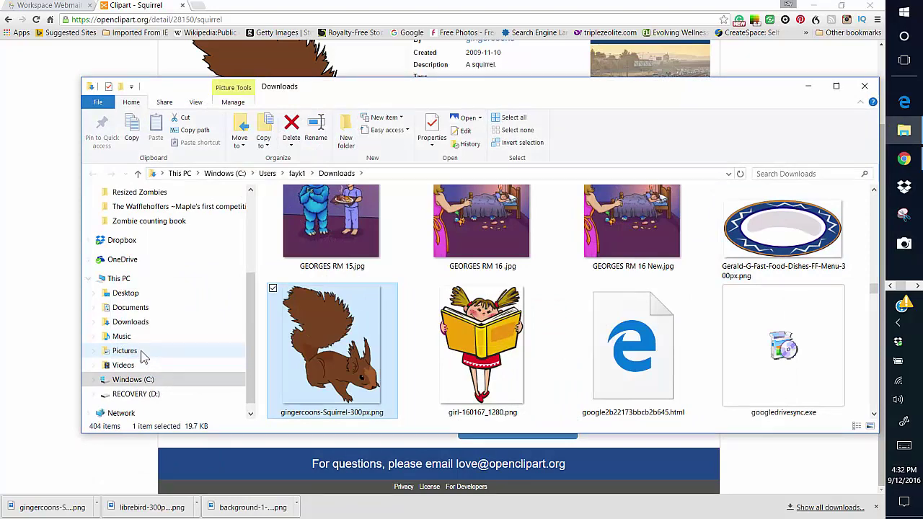
click(864, 87)
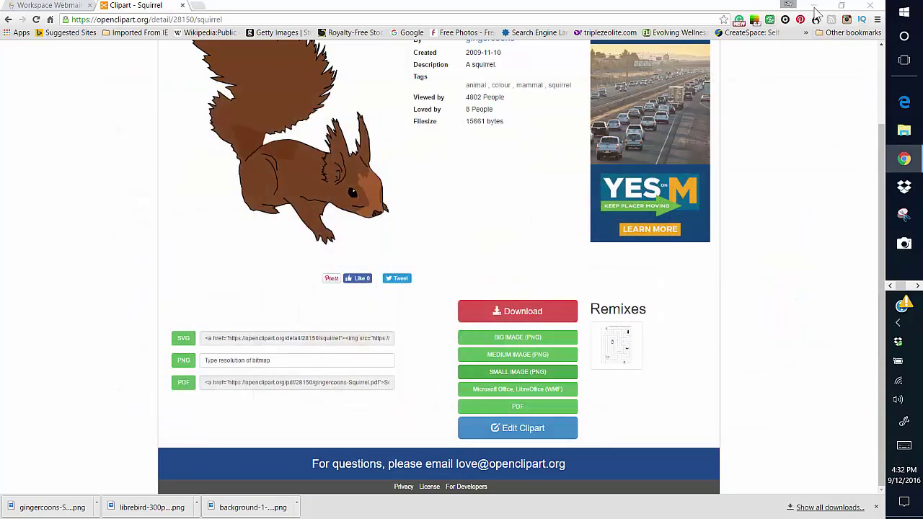
click(813, 5)
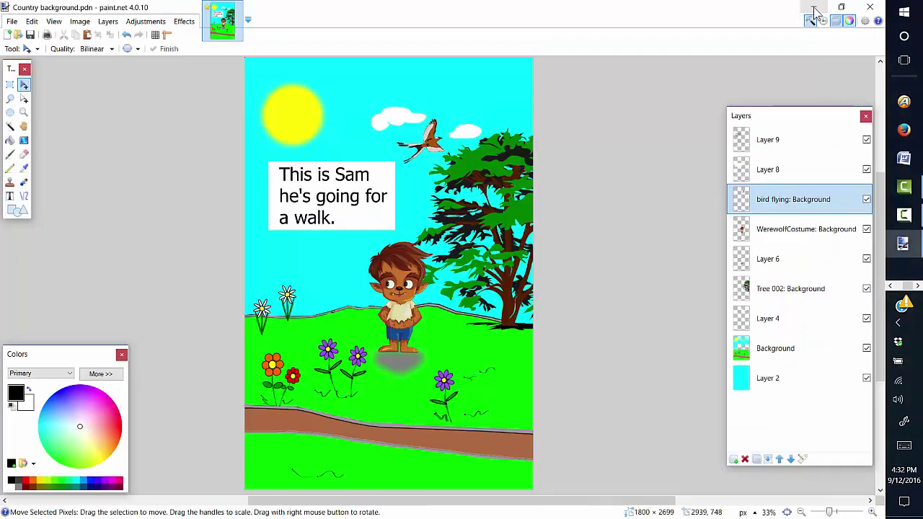
Import gingercoons-Squirrel-300px.png from Pictures as a new layer above Layer 9.
click(836, 139)
click(108, 21)
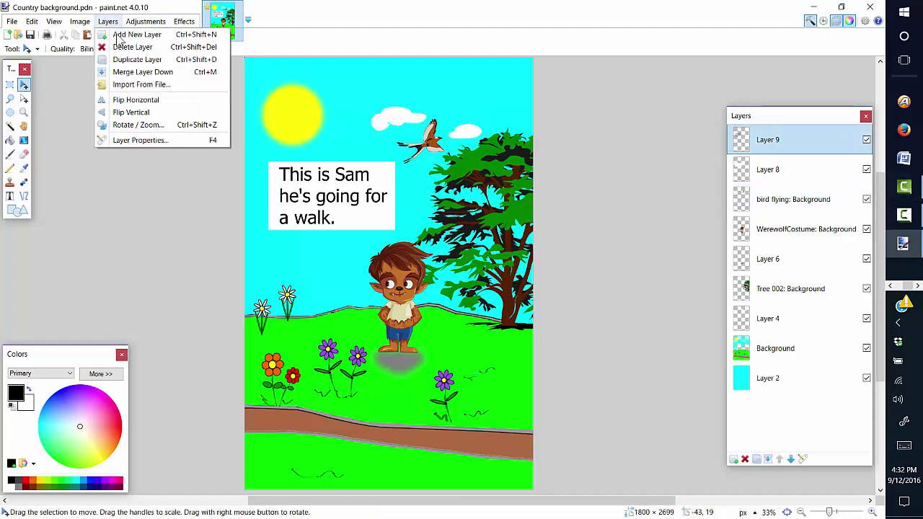
click(137, 85)
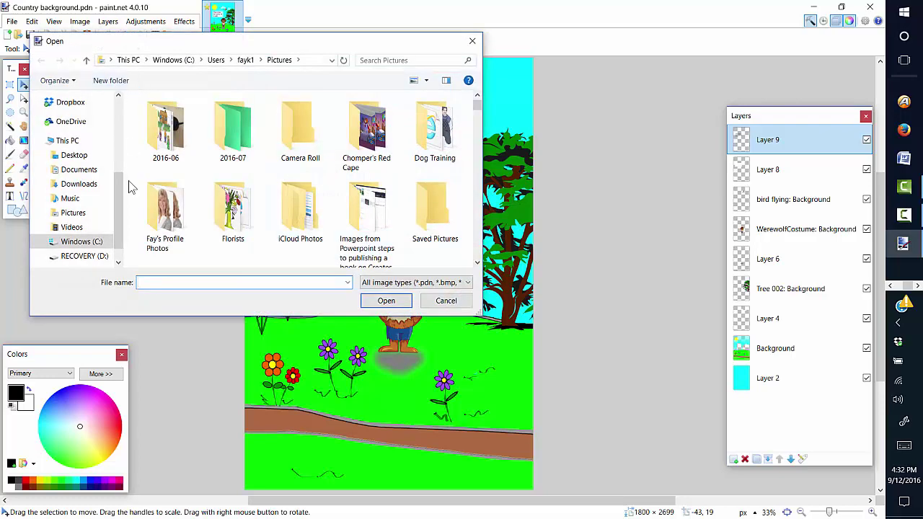
click(70, 216)
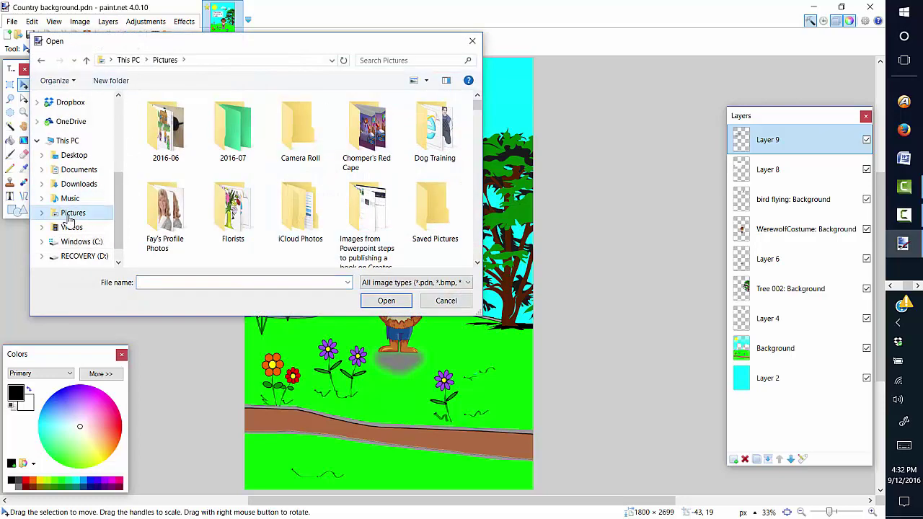
scroll(494, 180, up, 1)
scroll(493, 173, up, 3)
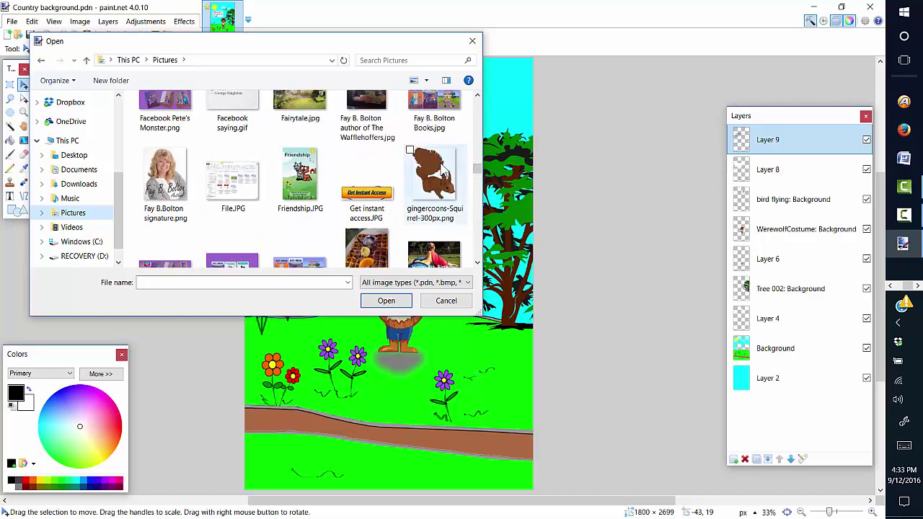
click(443, 168)
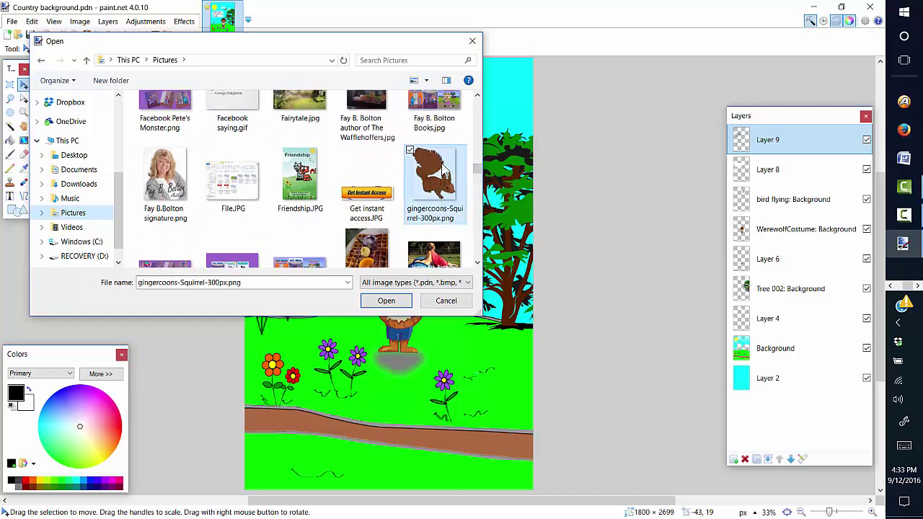
click(386, 300)
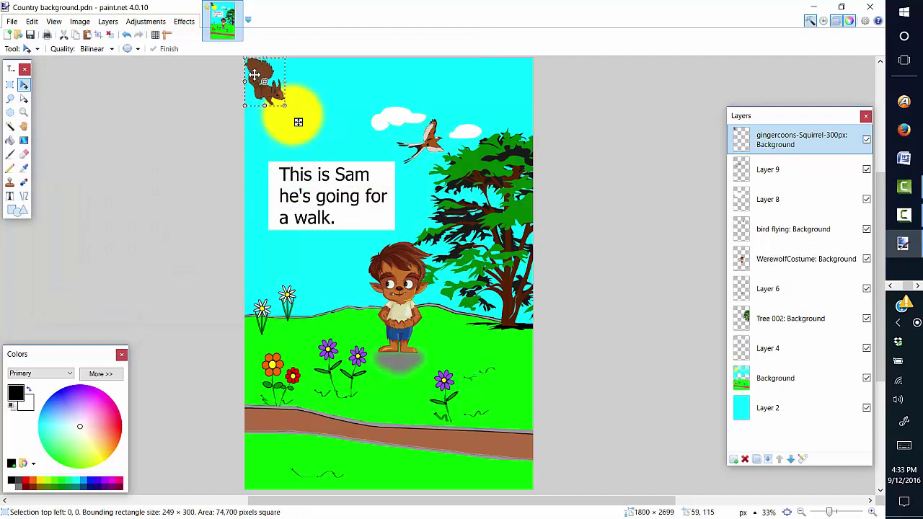
Move the imported squirrel down to the grass below the brown path and clear the selection.
drag(255, 74, 490, 337)
drag(366, 427, 353, 453)
key(ctrl+d)
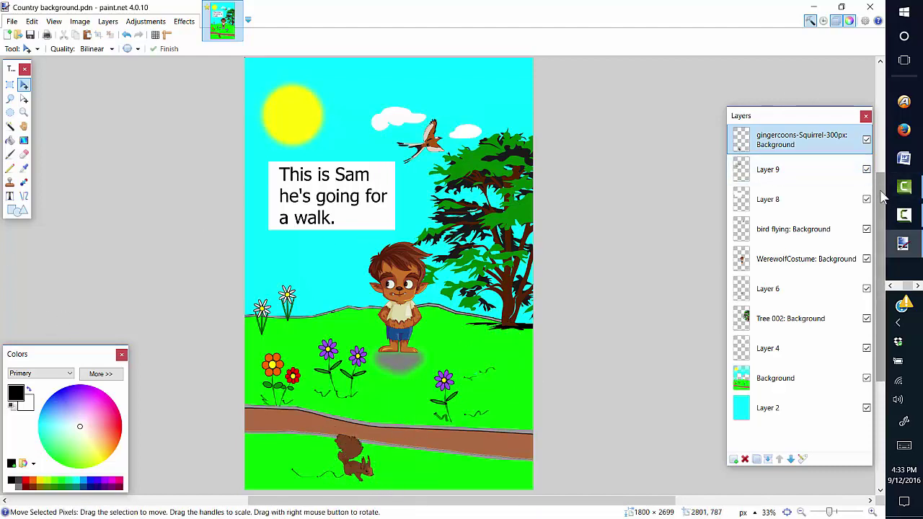
Shift the squirrel left and slightly up so it overlaps the path below the red flower, and clear the selection.
drag(880, 177, 874, 202)
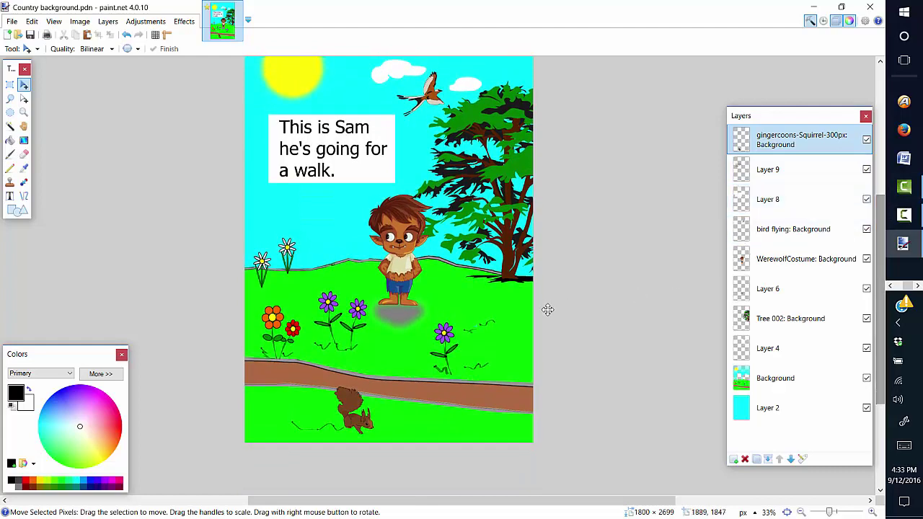
key(ctrl+a)
drag(337, 402, 291, 381)
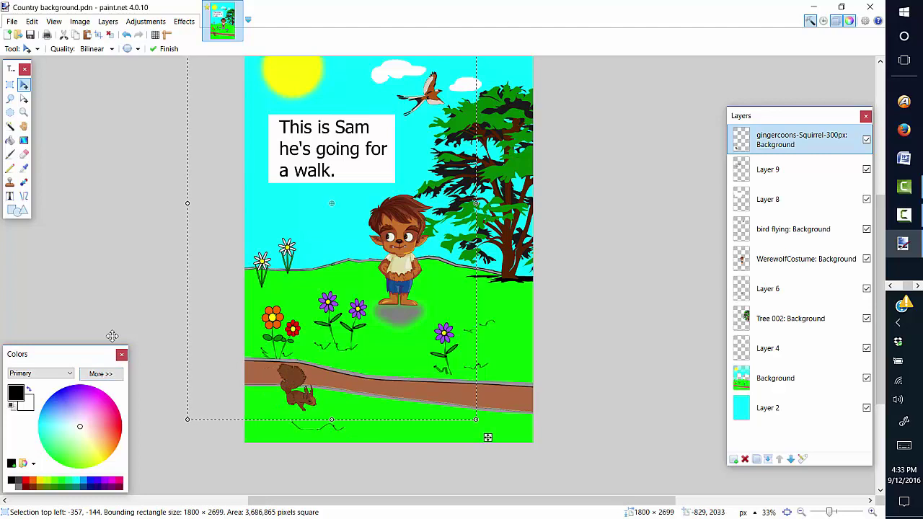
key(ctrl+d)
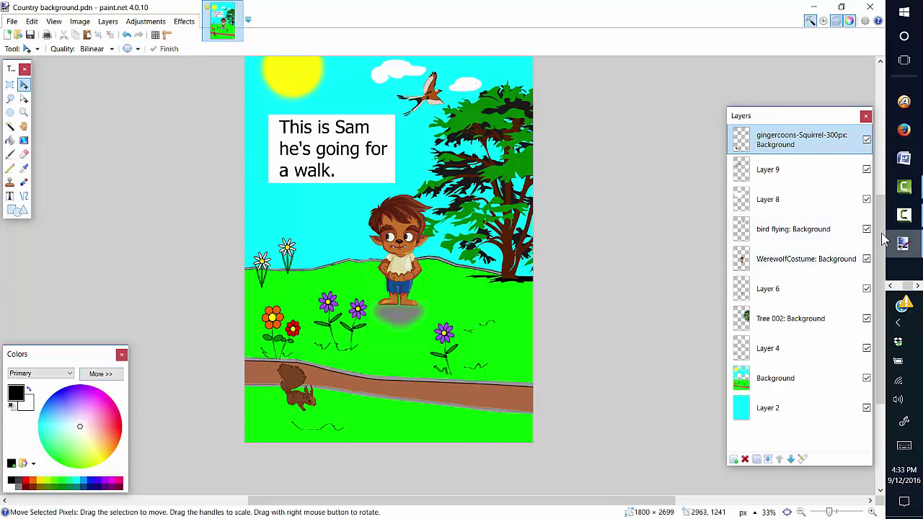
drag(881, 238, 878, 215)
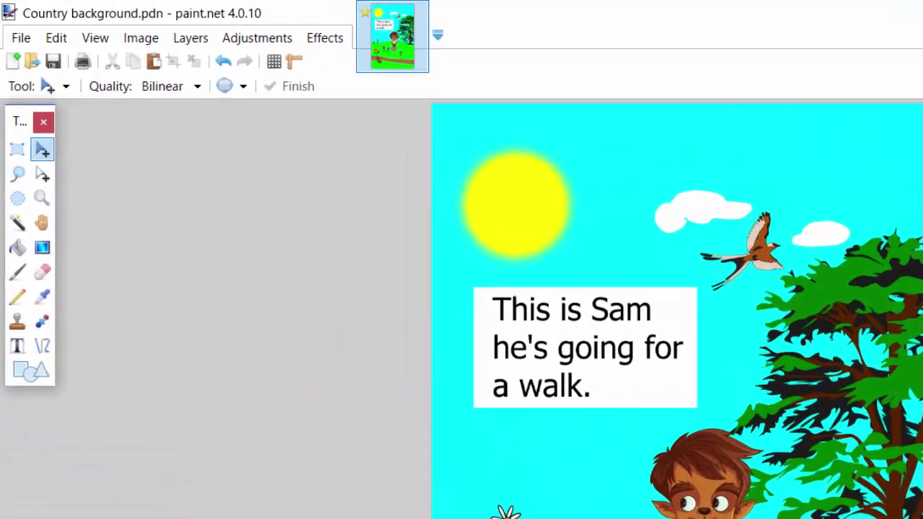
Save the scene in Pictures as the JPEG file Country background.jpg at quality 95, flattening the layers.
click(12, 22)
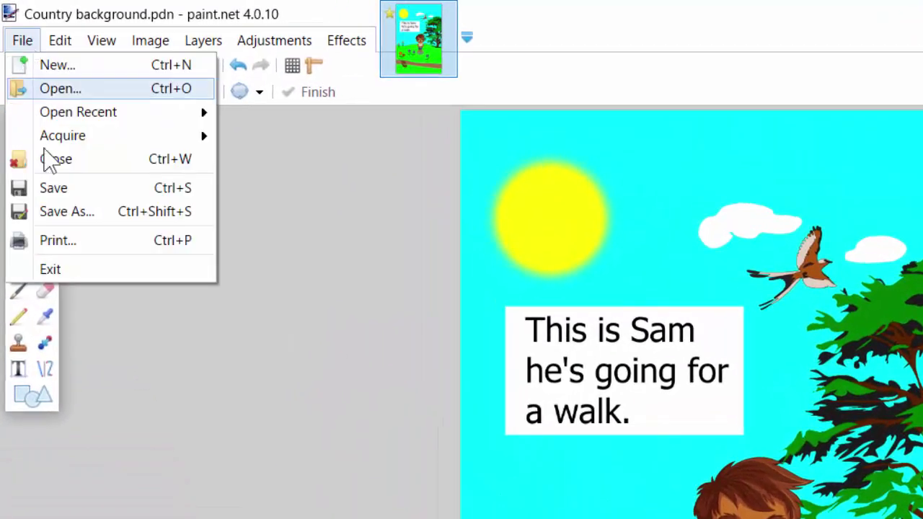
click(49, 212)
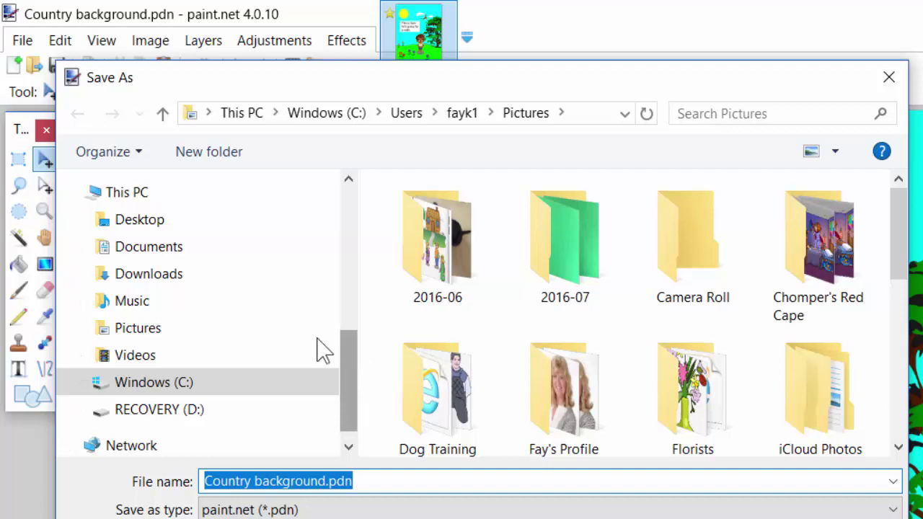
click(186, 336)
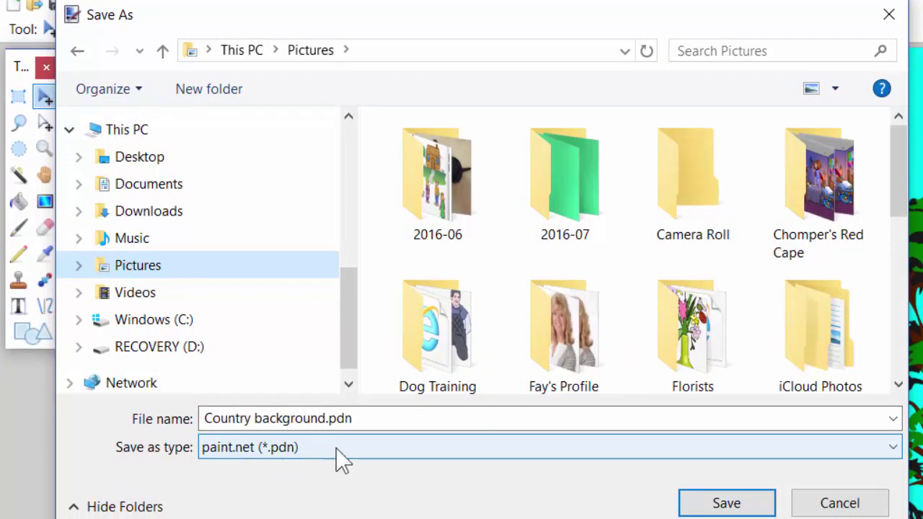
click(892, 447)
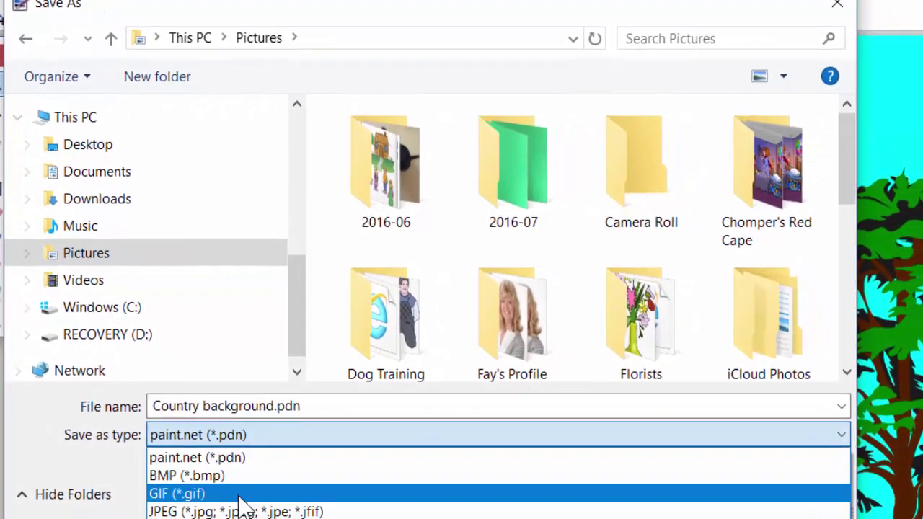
click(241, 516)
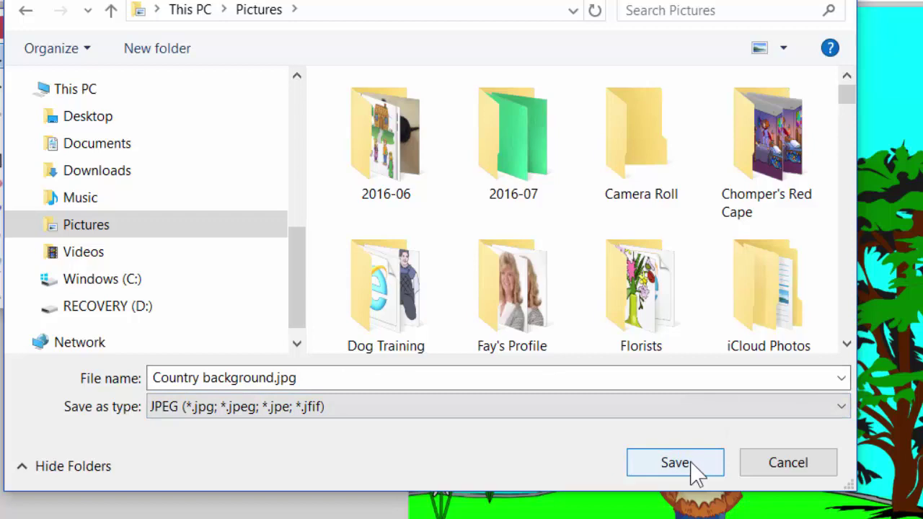
click(187, 408)
click(469, 429)
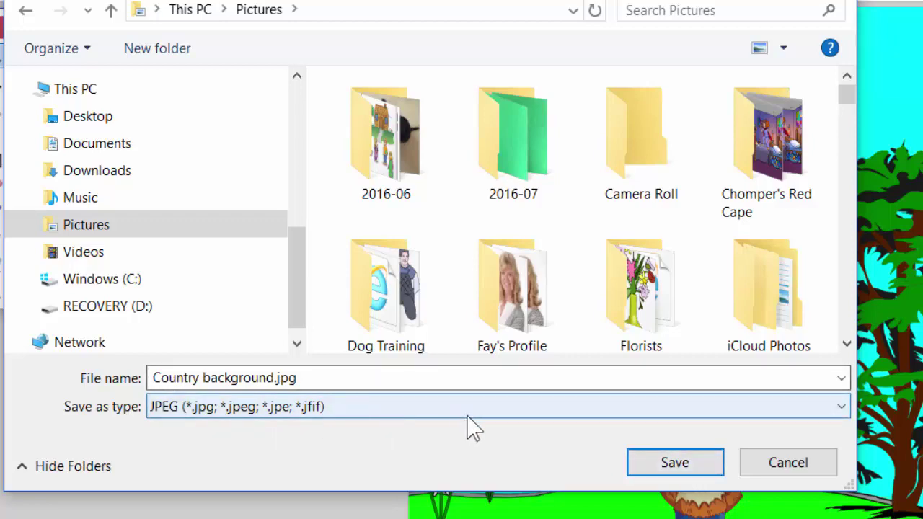
click(675, 465)
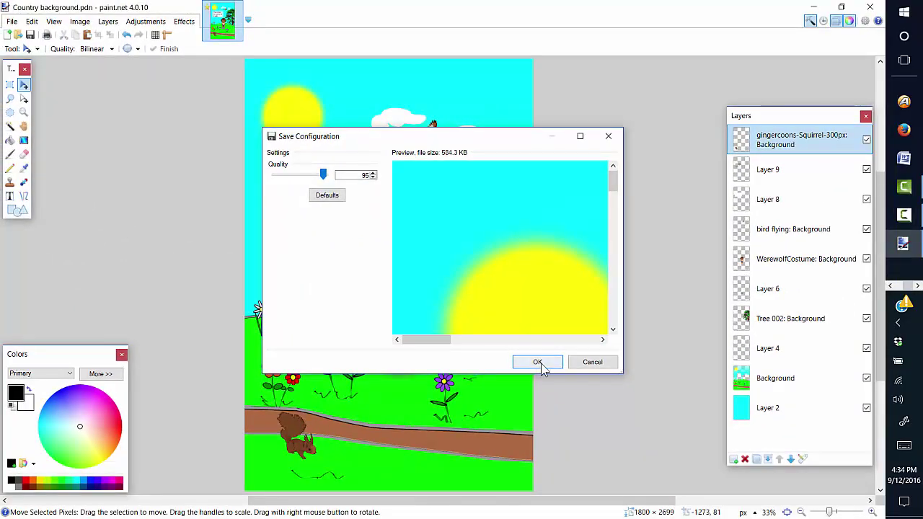
click(694, 441)
click(382, 291)
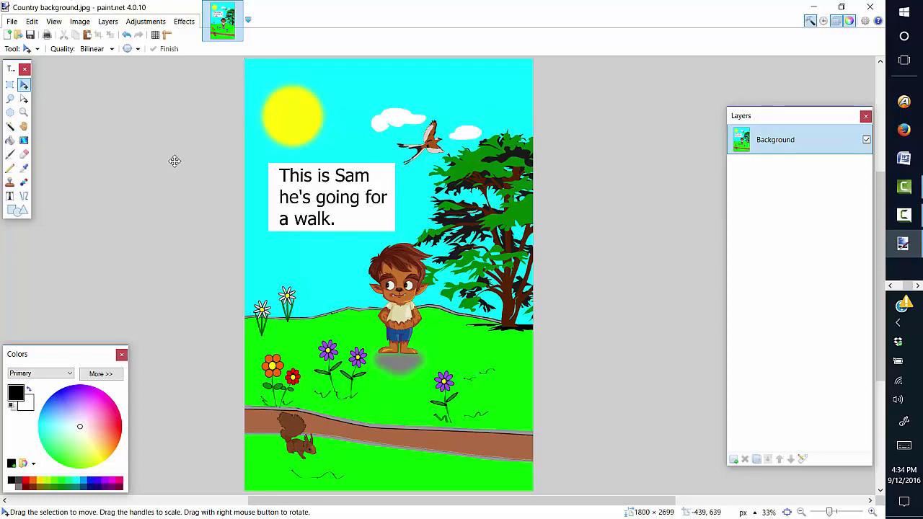
Leave paint.net, close the spare blank Document2 in Word, and bring up the blank Document1.
click(869, 7)
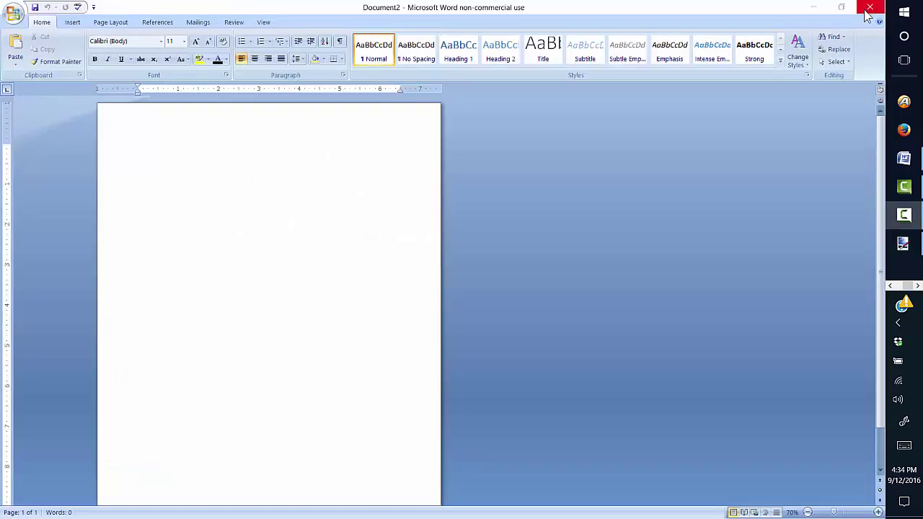
click(871, 9)
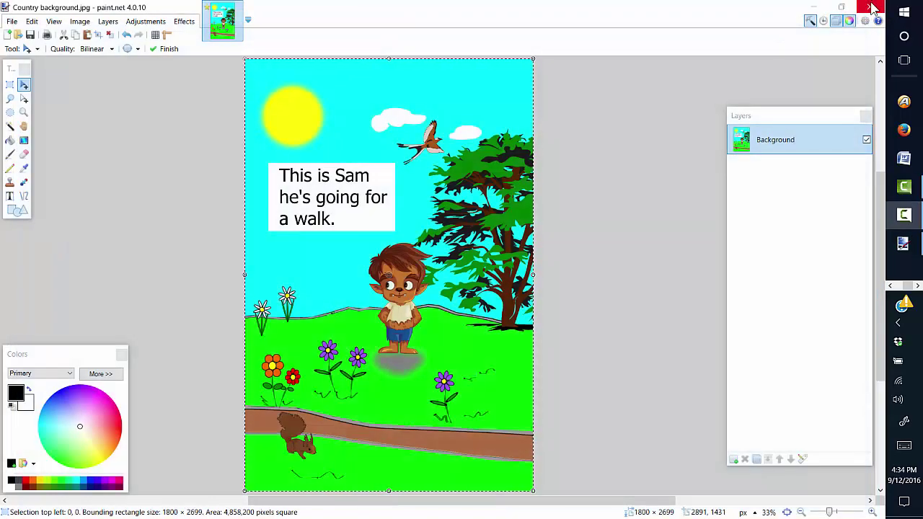
click(905, 158)
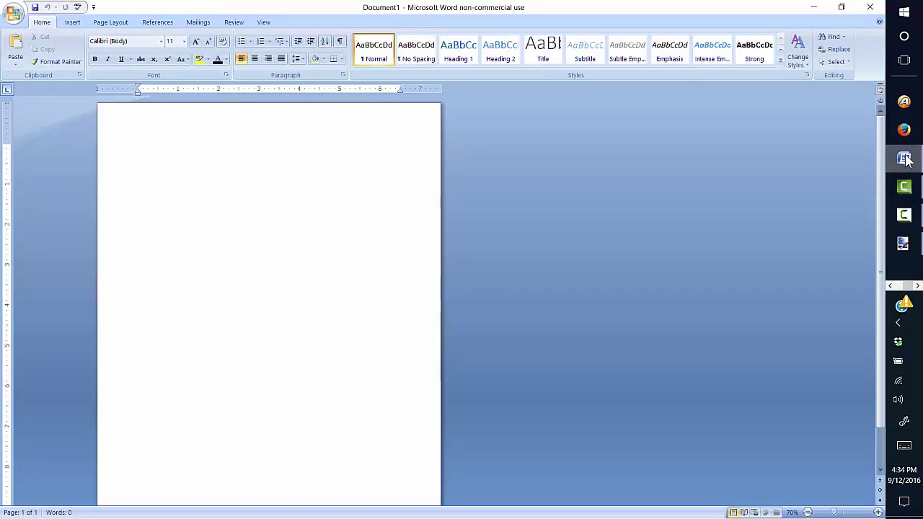
Set the top and left margins to 0 and the paper size to 6 by 9 inches, accepting Word's margin fix.
double_click(276, 88)
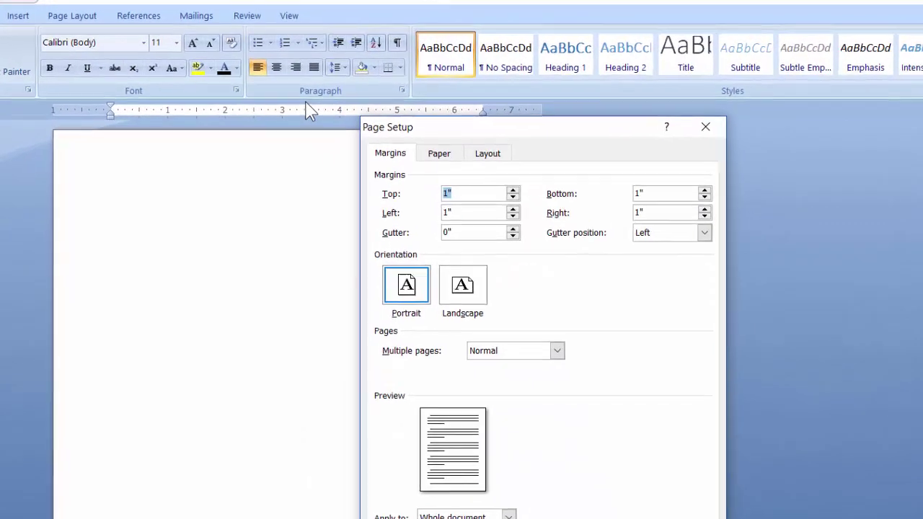
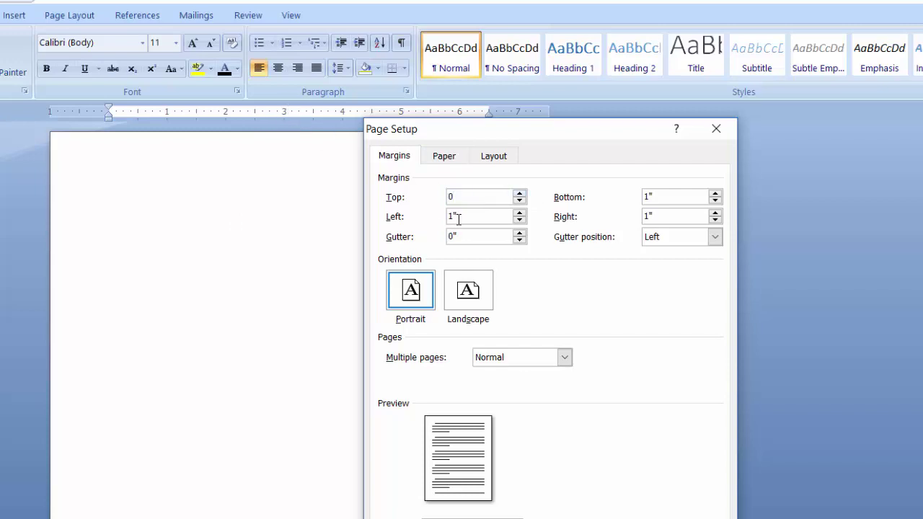
key(Tab)
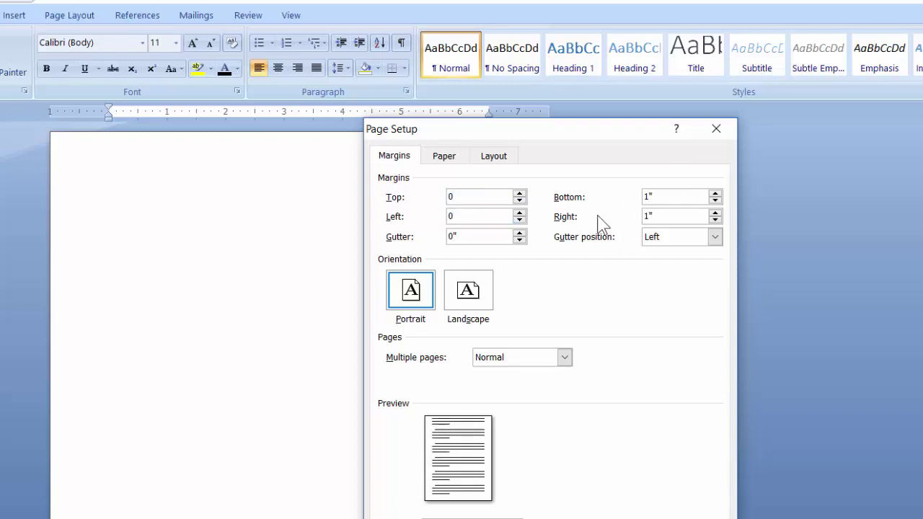
click(445, 157)
drag(451, 216, 411, 220)
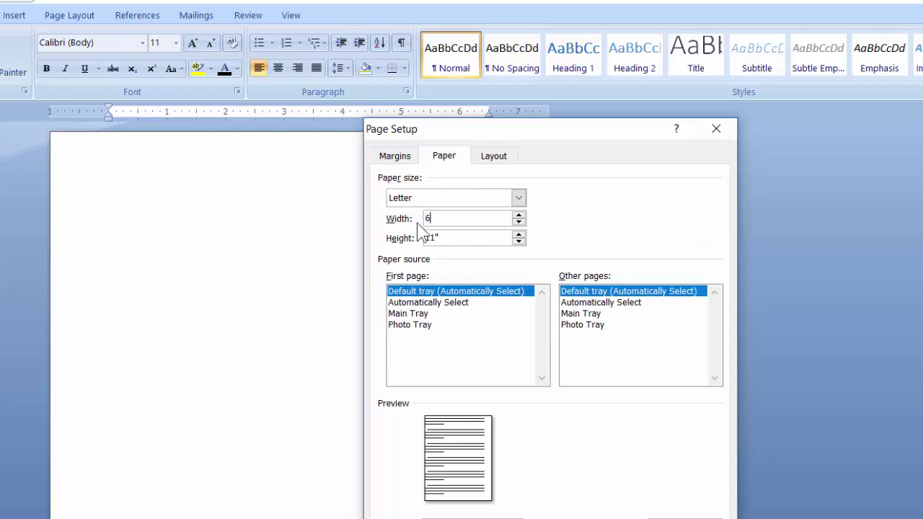
drag(453, 235, 388, 238)
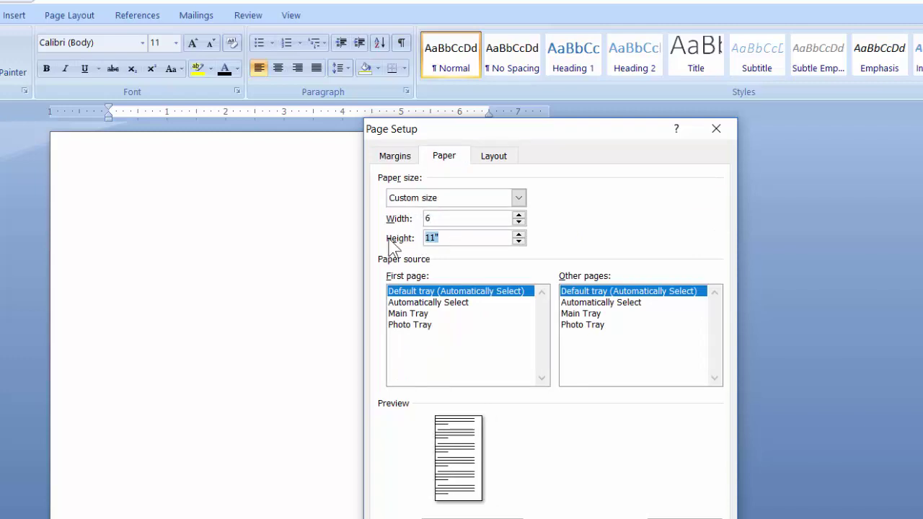
text(9)
click(618, 518)
click(520, 427)
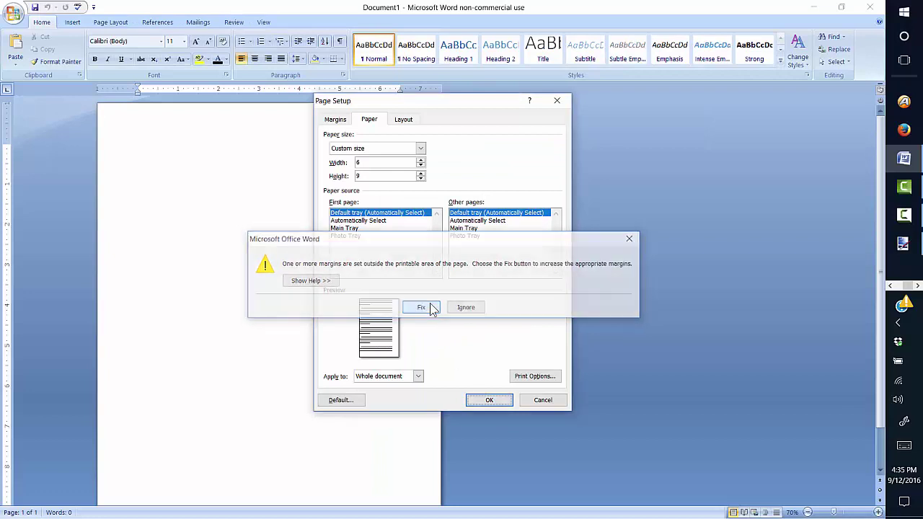
click(488, 398)
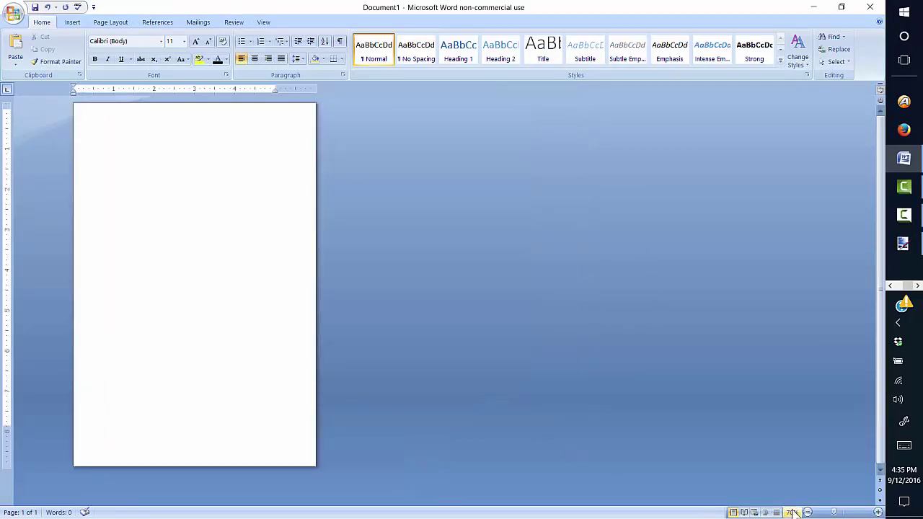
Insert the picture Country background.jpg from Pictures onto the page and set its width to 6.02 inches.
click(72, 27)
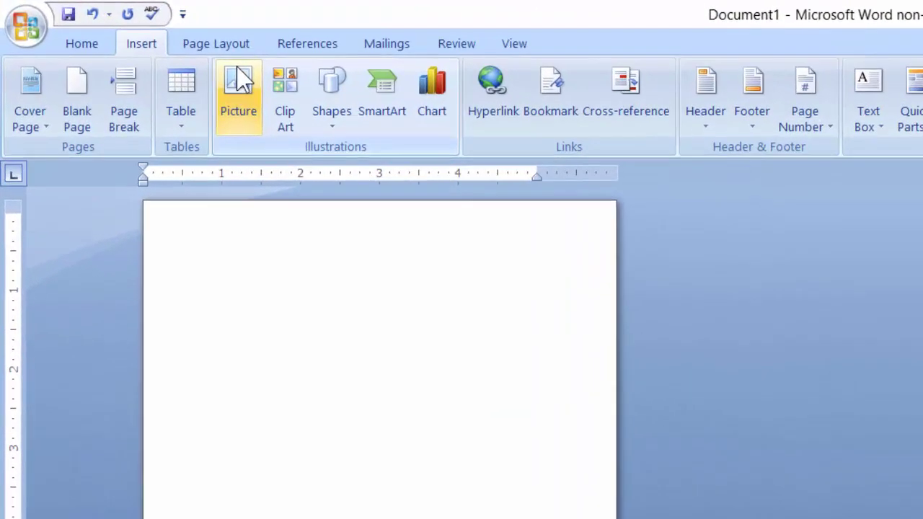
click(240, 90)
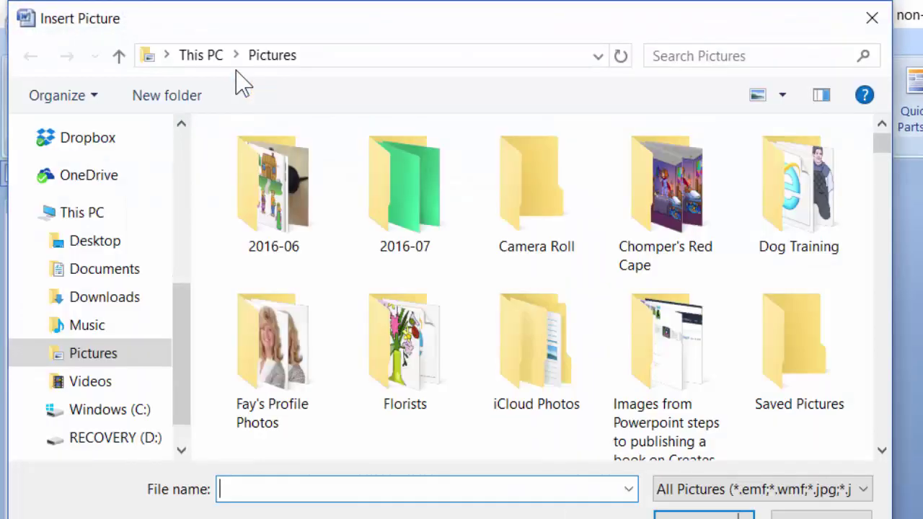
scroll(635, 144, down, 15)
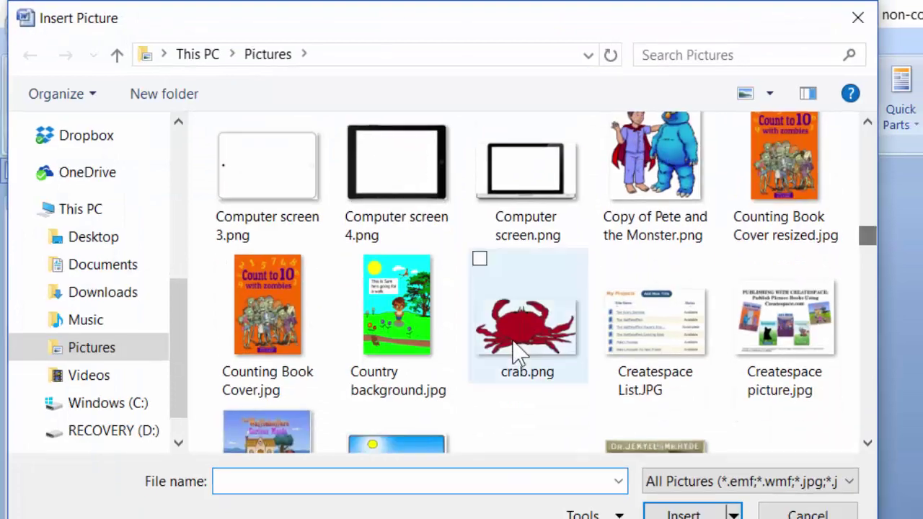
click(396, 304)
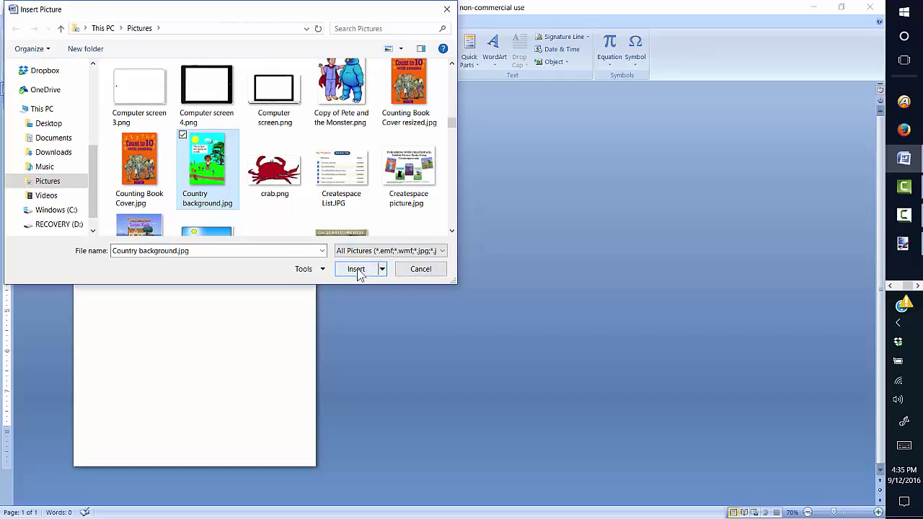
click(684, 513)
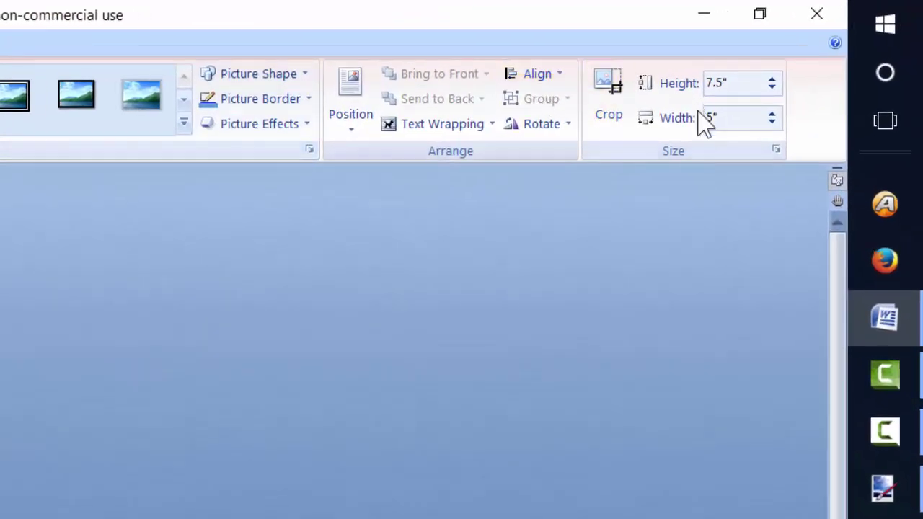
click(735, 122)
text(6.02)
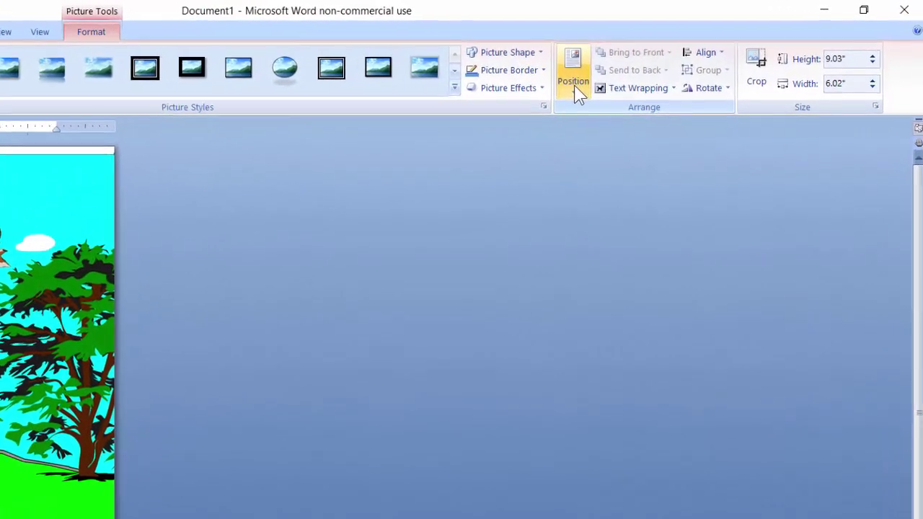
Place the picture at the page's top centre, apply Tight text wrapping, and move it to cover the whole page.
click(637, 50)
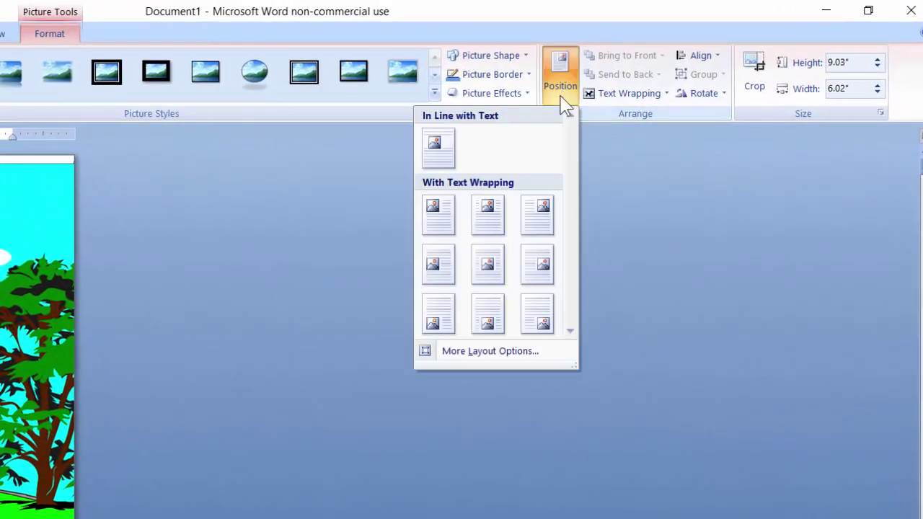
click(488, 213)
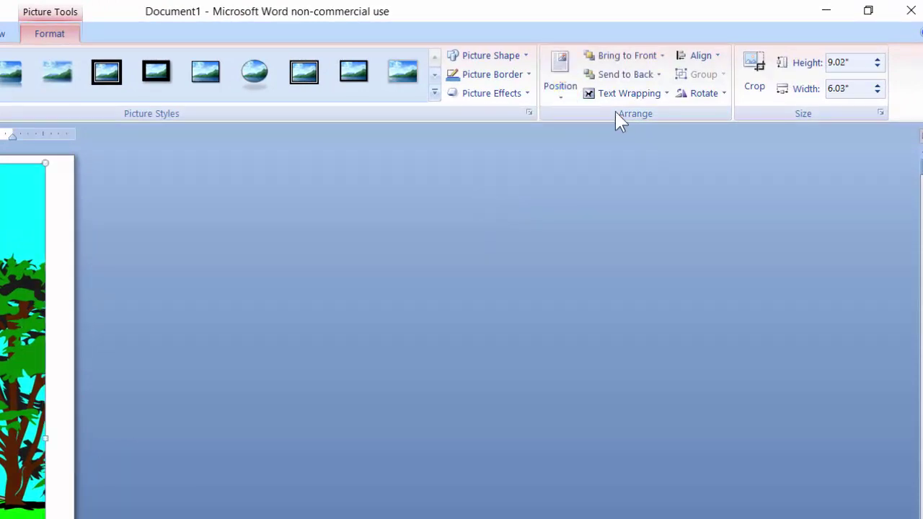
click(656, 94)
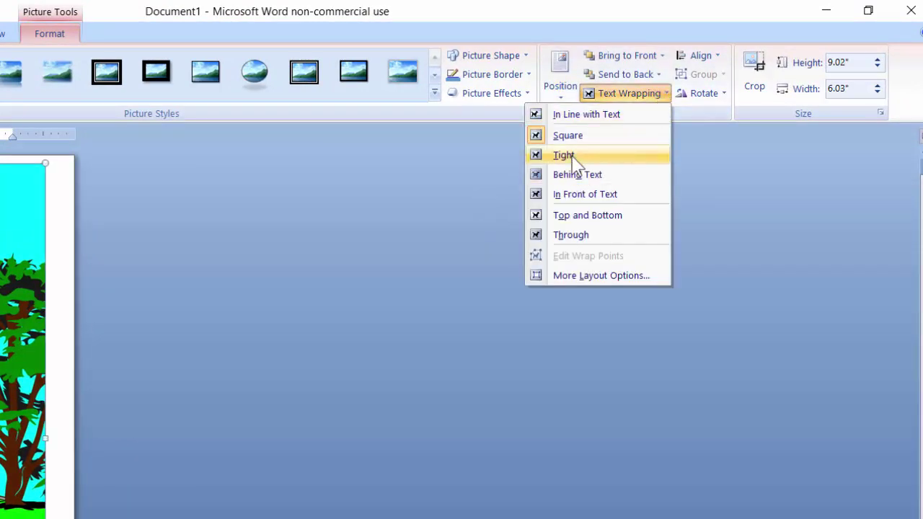
click(571, 157)
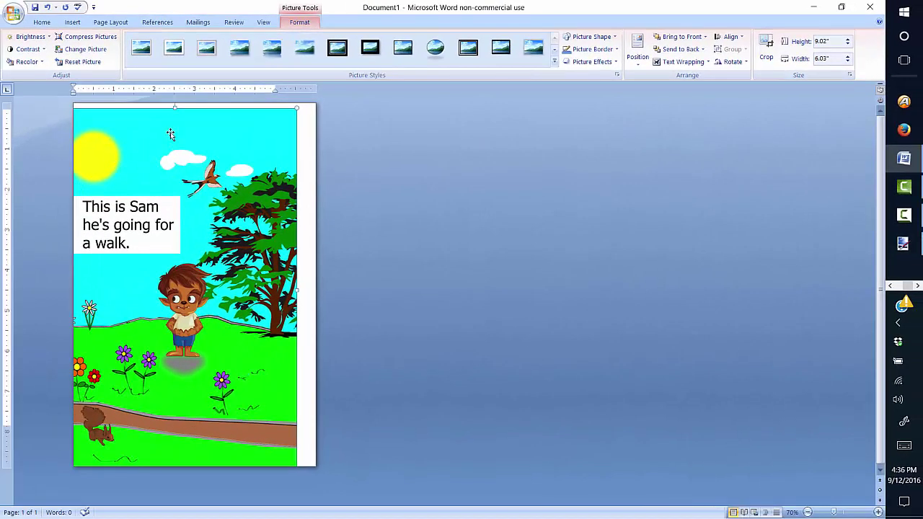
drag(166, 123, 186, 117)
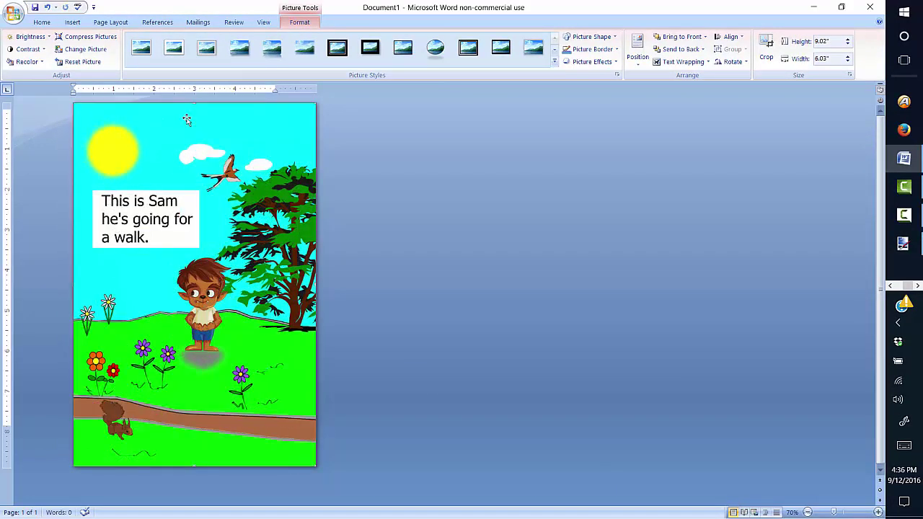
click(370, 133)
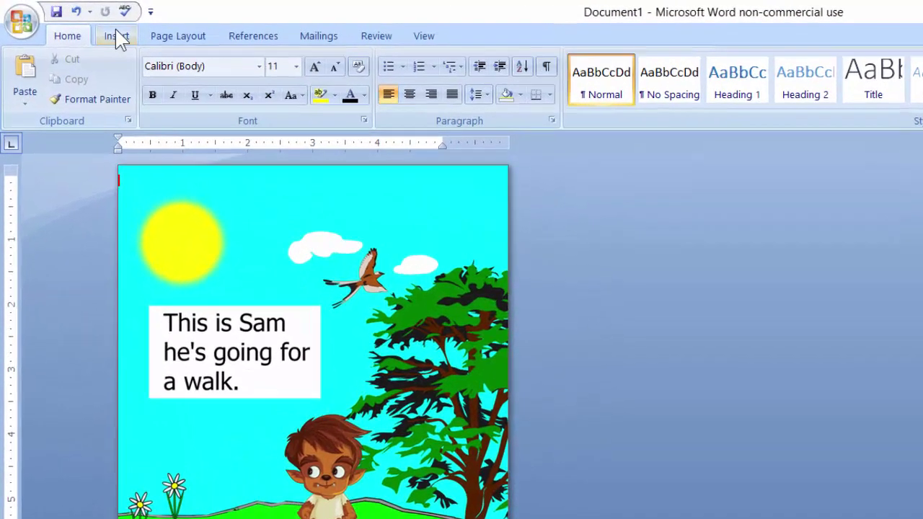
Insert a blank page and move the picture back onto the first page so it fills that page.
click(72, 22)
click(84, 91)
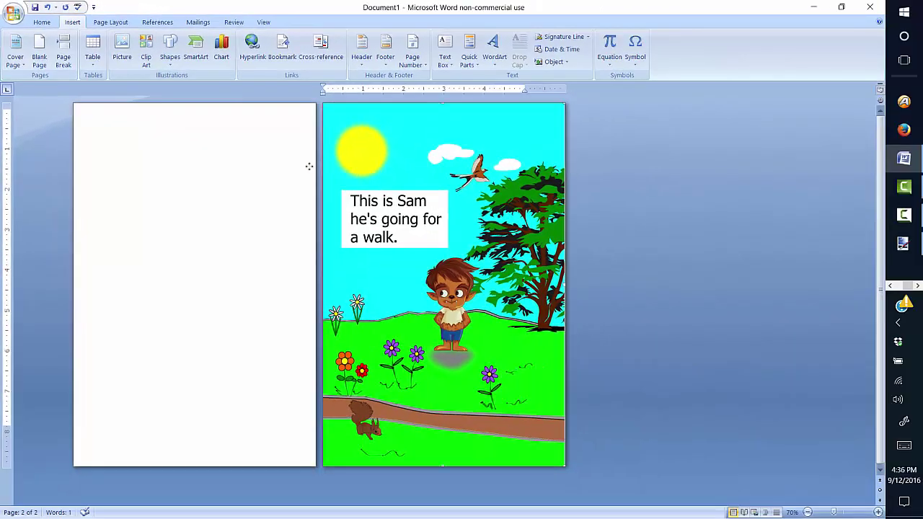
drag(496, 223, 181, 223)
drag(137, 169, 135, 168)
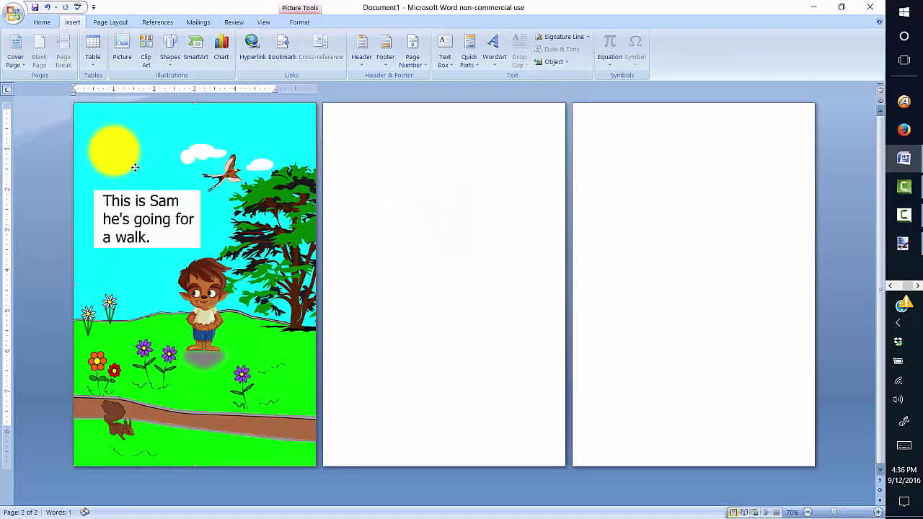
click(441, 149)
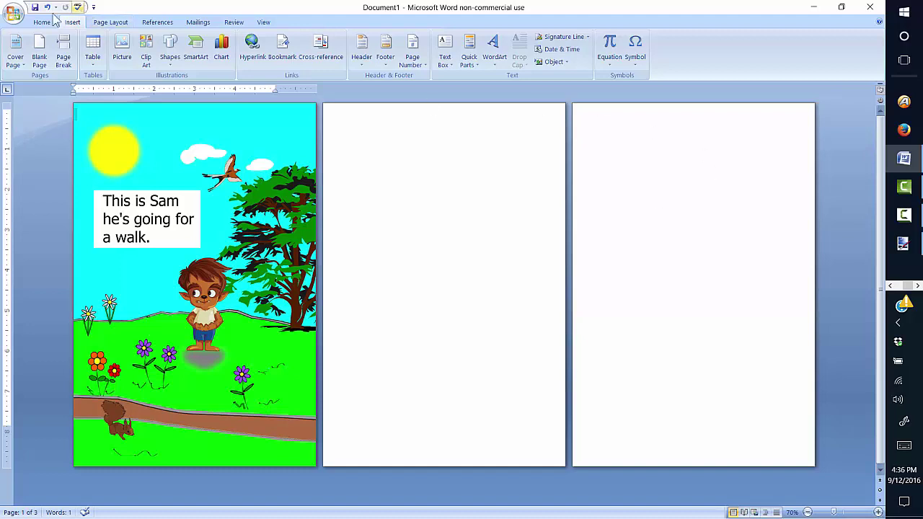
Open the recent document Kindle book layout.docx and look through its pages from the covers to the end page.
click(15, 20)
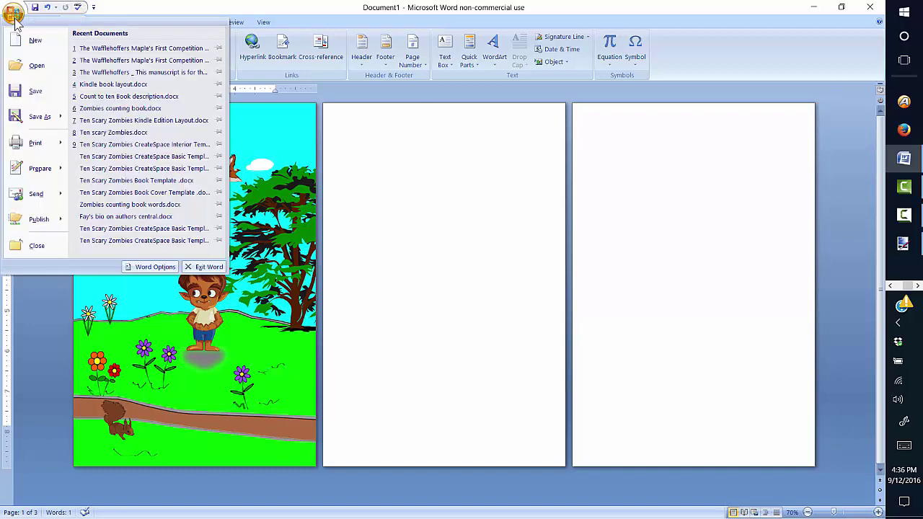
click(115, 84)
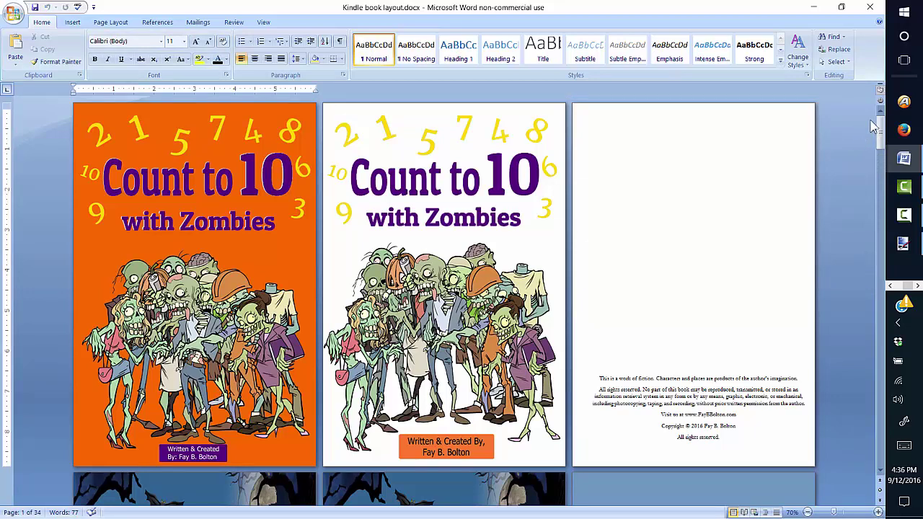
drag(879, 132, 881, 144)
scroll(872, 138, up, 5)
scroll(843, 256, down, 10)
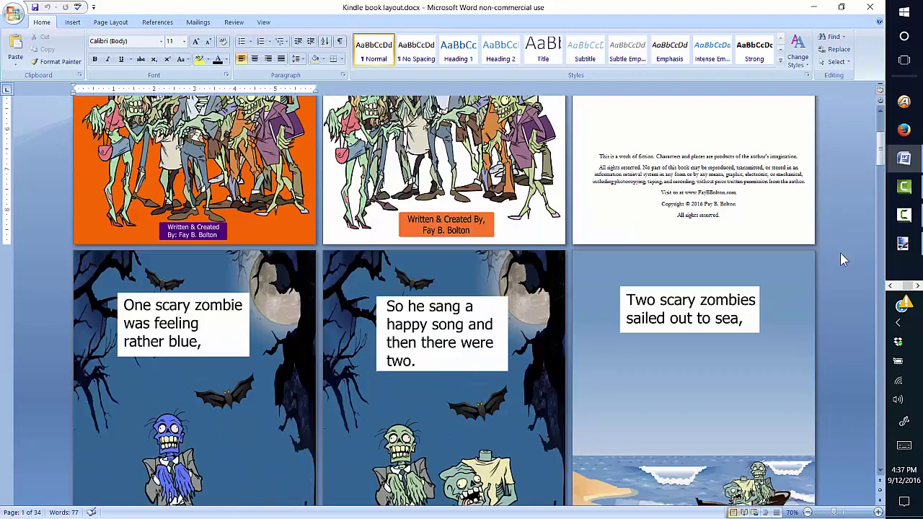
scroll(838, 249, down, 7)
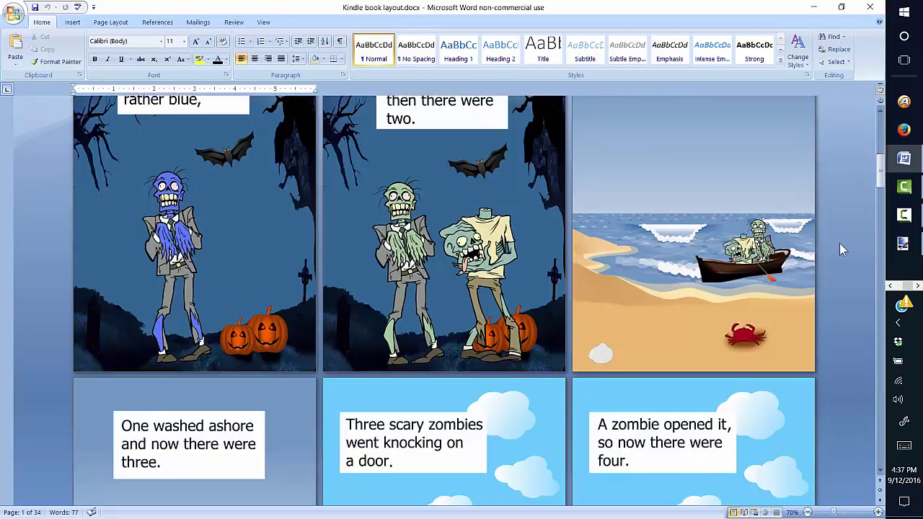
scroll(831, 245, down, 4)
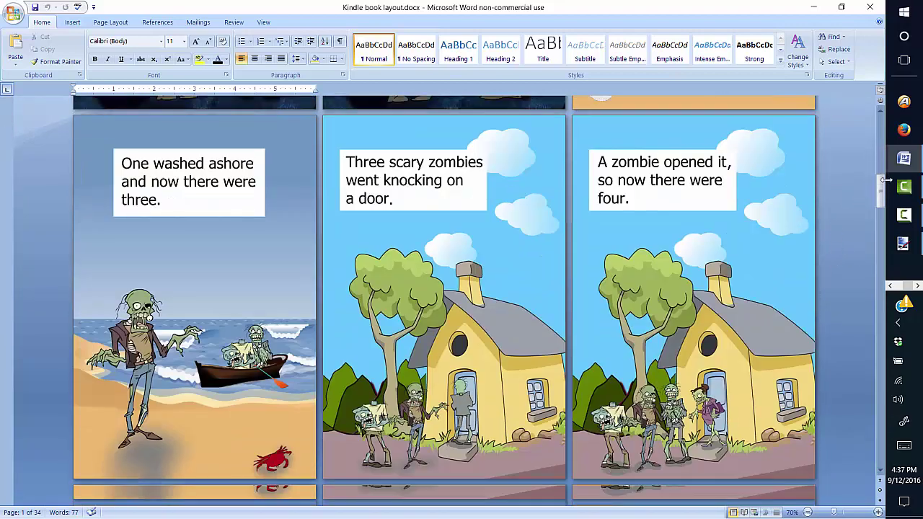
drag(880, 191, 894, 447)
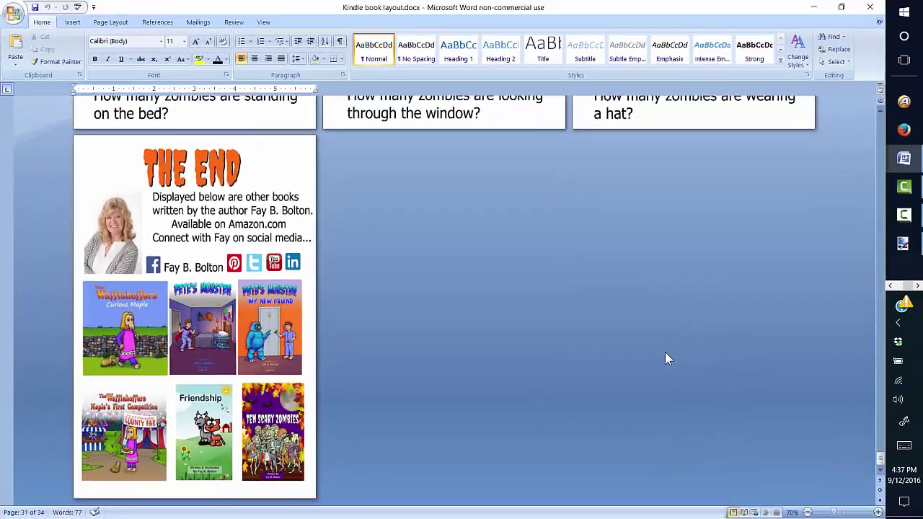
scroll(665, 358, up, 10)
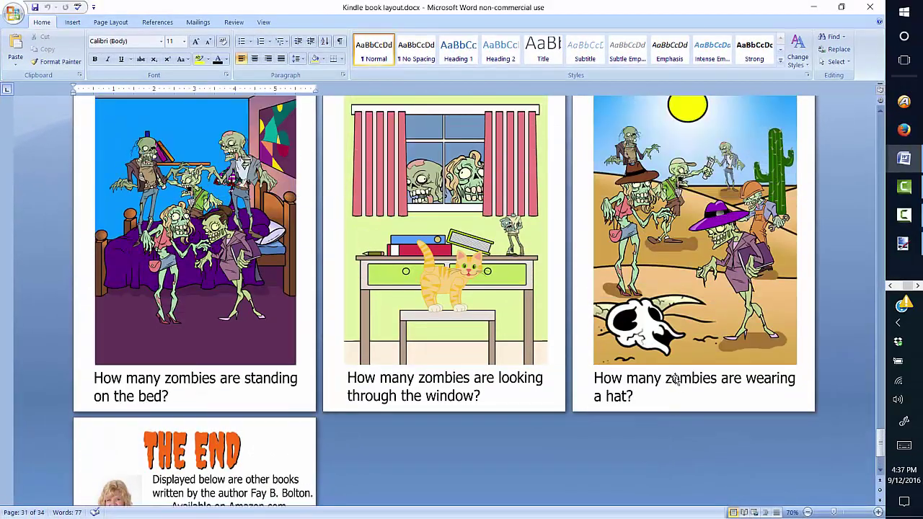
scroll(674, 388, up, 10)
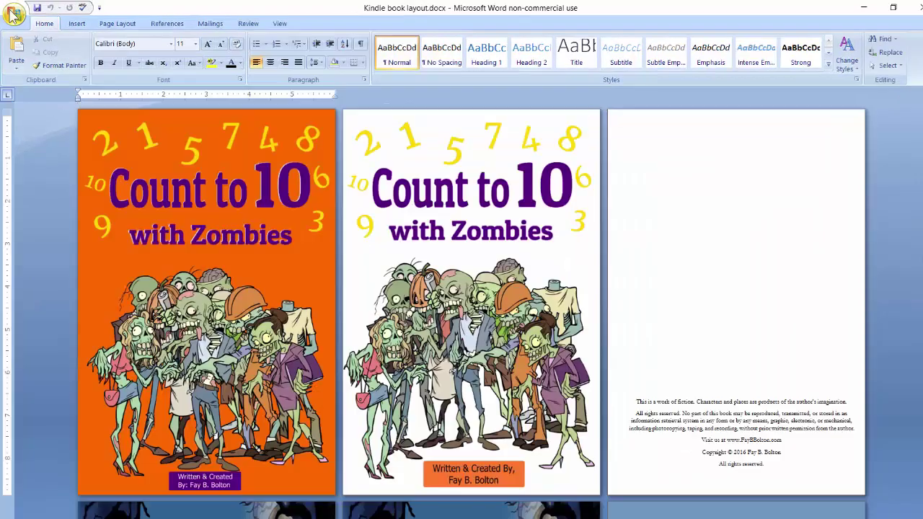
Bring up the PDF publishing settings for Kindle book layout.docx and leave them without exporting.
click(13, 14)
mouse_move(47, 130)
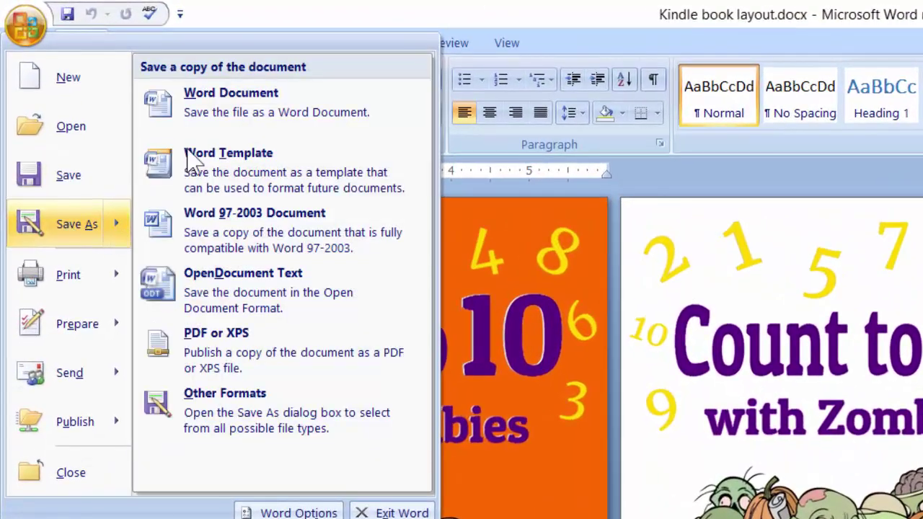
click(261, 118)
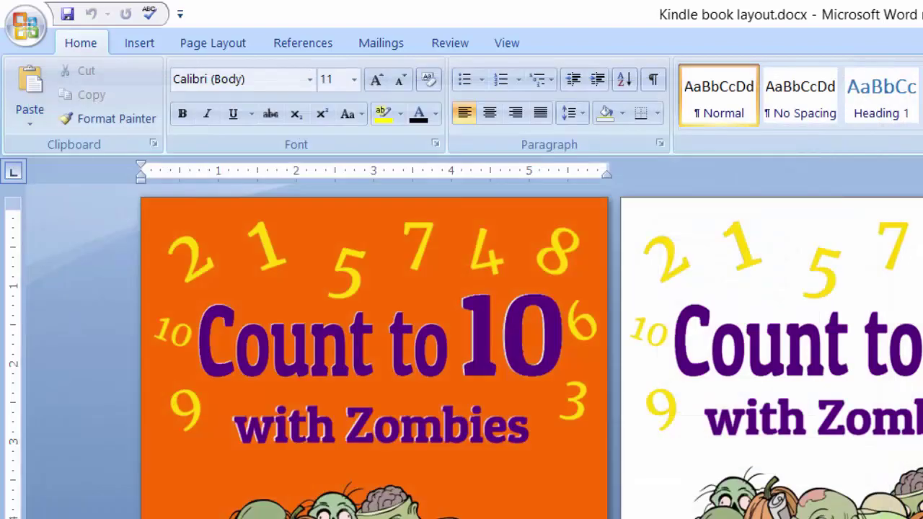
click(25, 24)
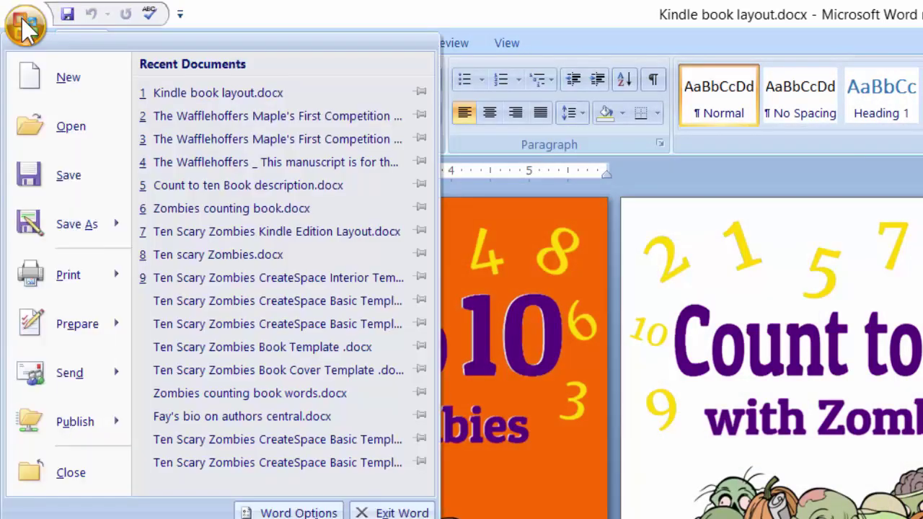
mouse_move(113, 231)
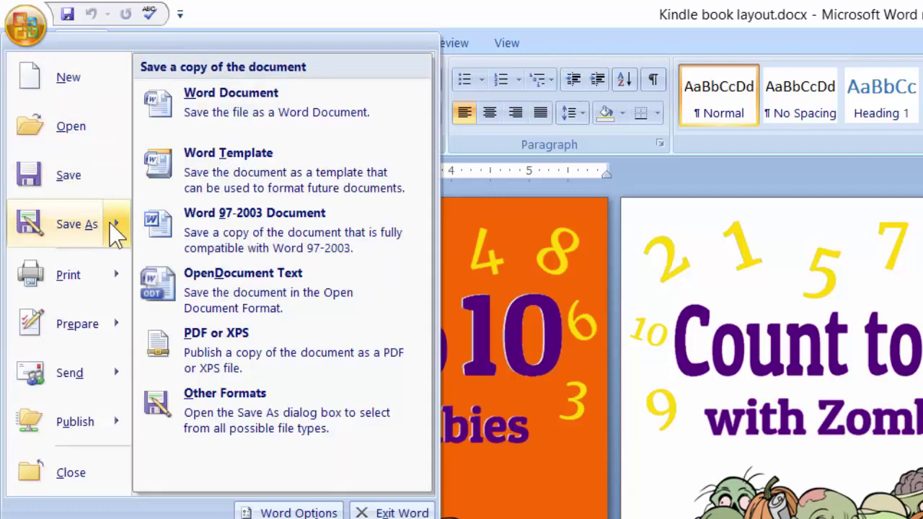
click(274, 346)
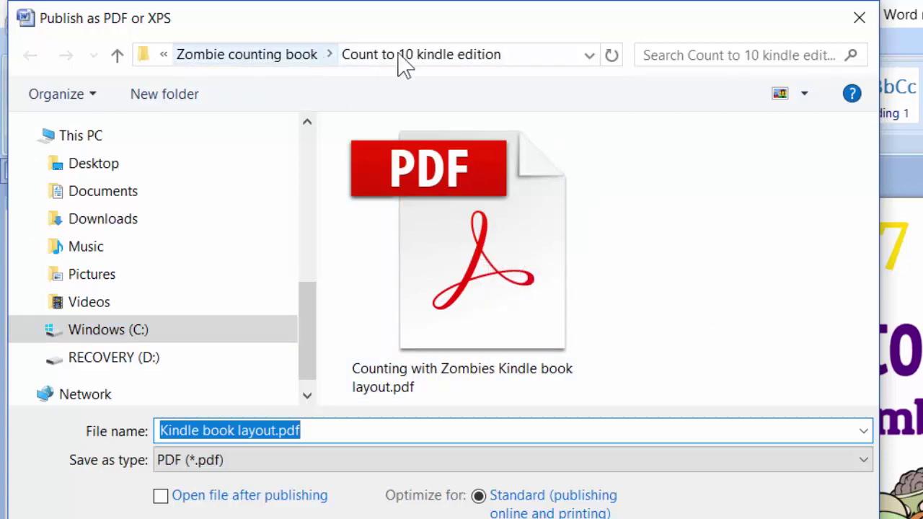
click(860, 18)
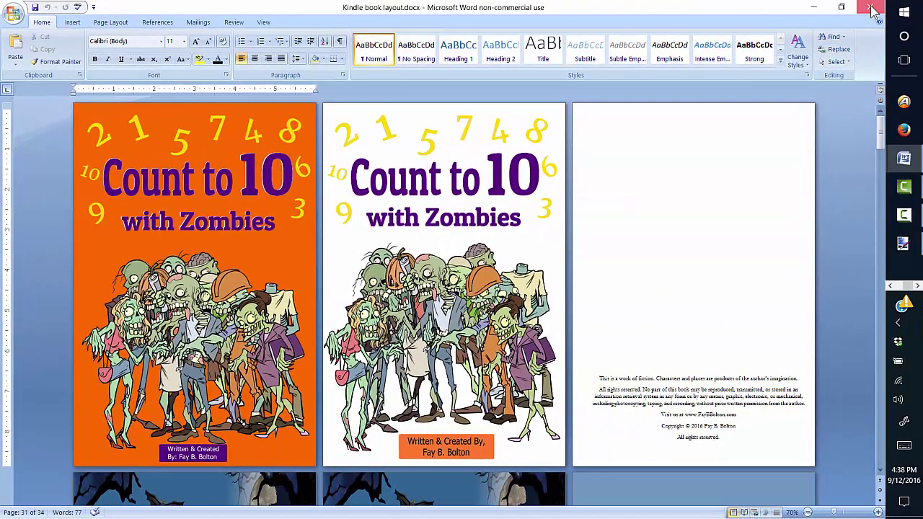
Close Kindle book layout.docx, minimize Document1, and bring Chrome into view.
click(871, 10)
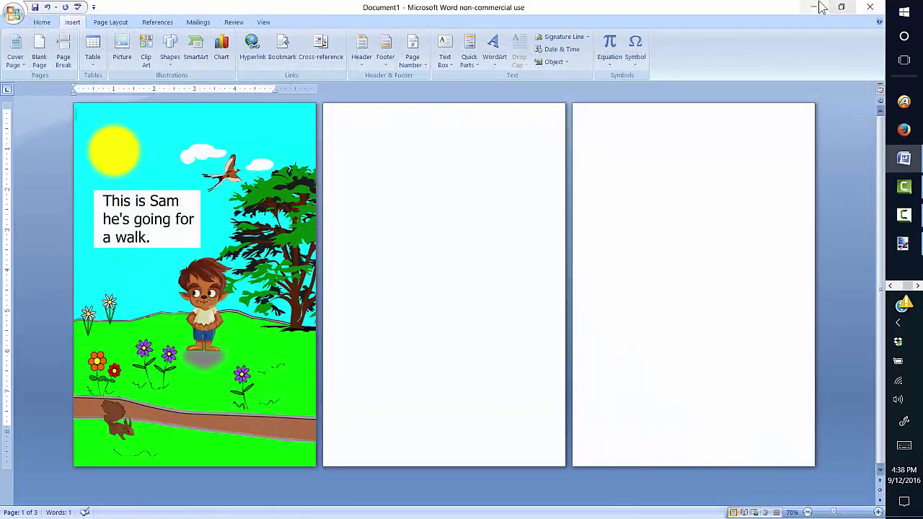
click(814, 8)
click(809, 9)
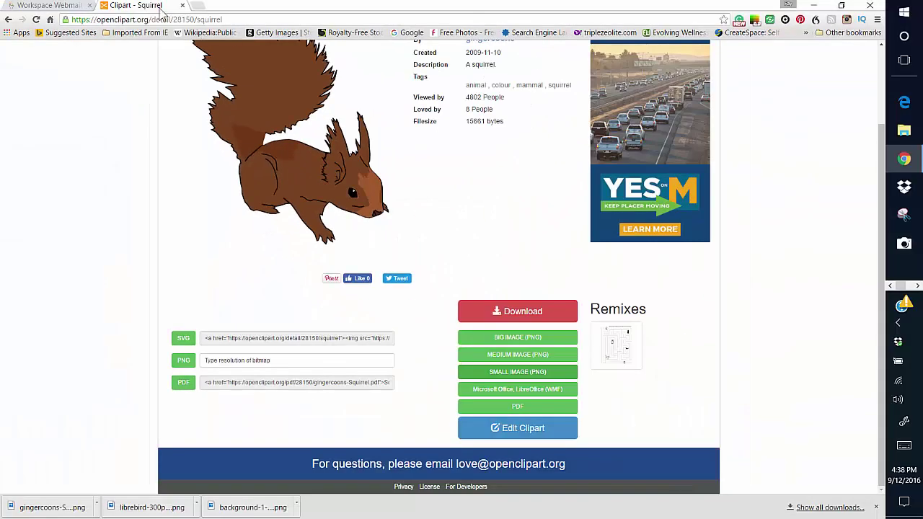
Search in a new browser tab for "kindle kids book creator" and open Amazon's page for the tool.
click(197, 6)
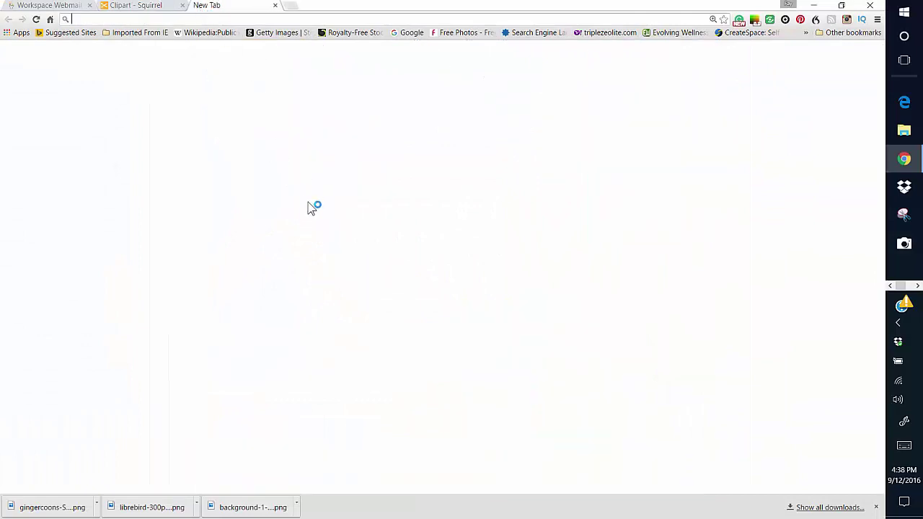
click(370, 214)
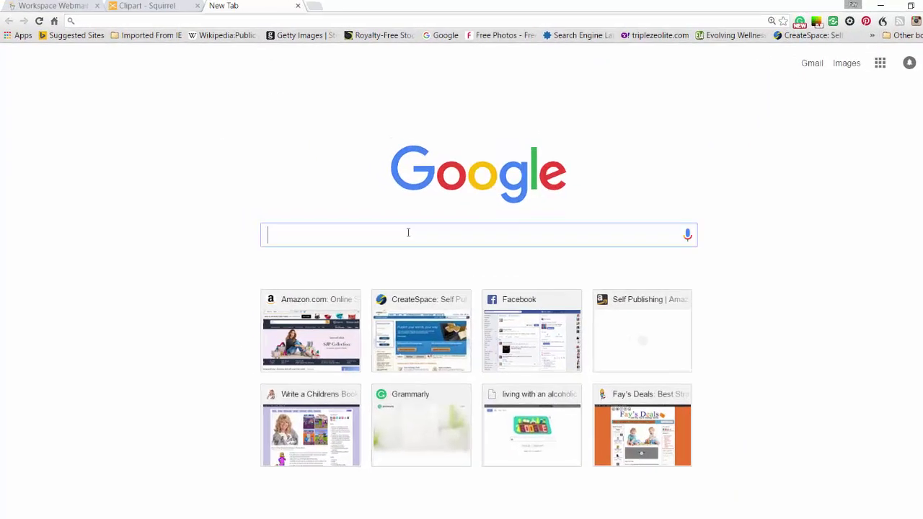
text(ki)
text(d)
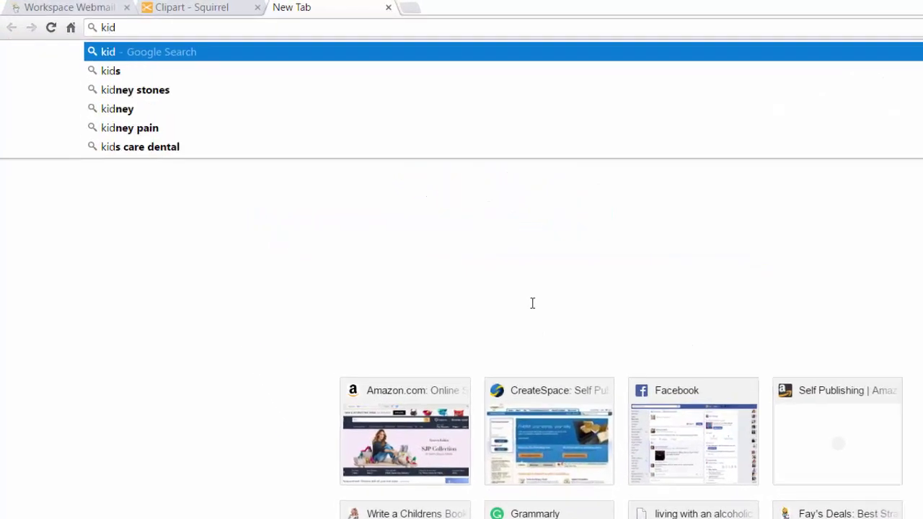
key(BackSpace)
text(ndl)
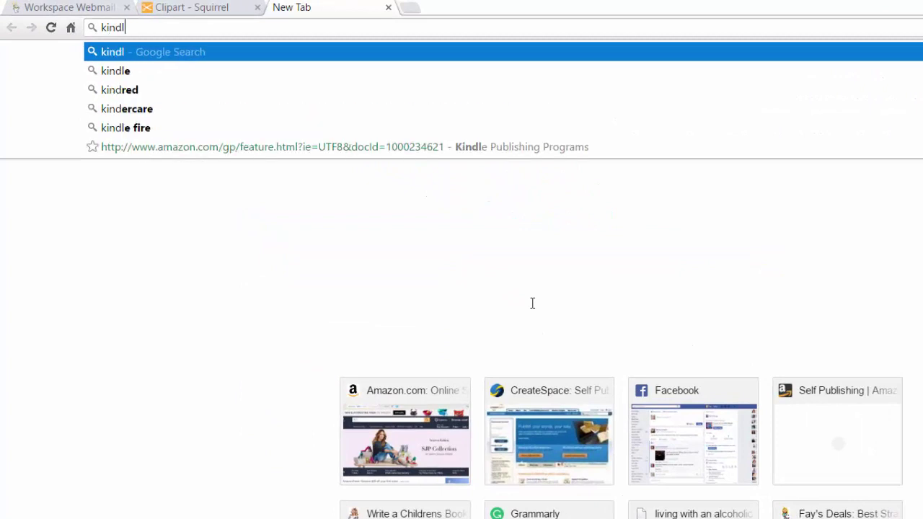
text(e kids b)
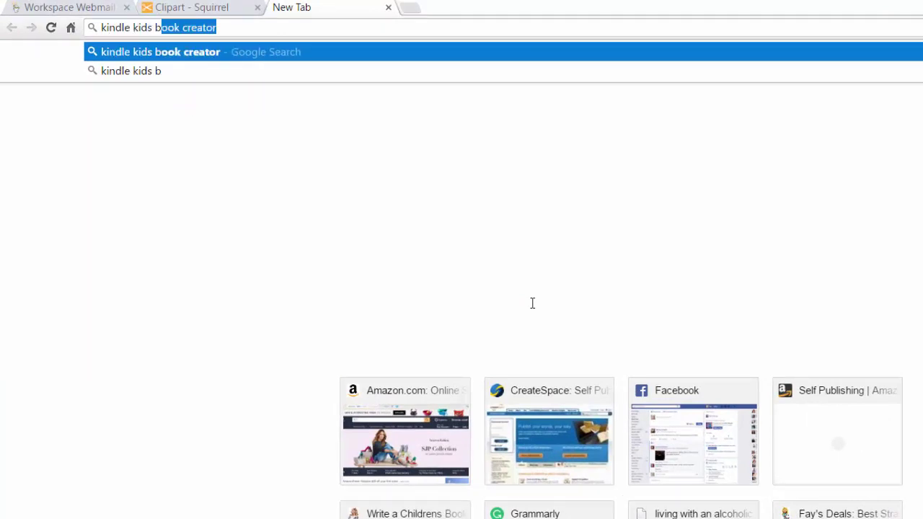
text(ook creat)
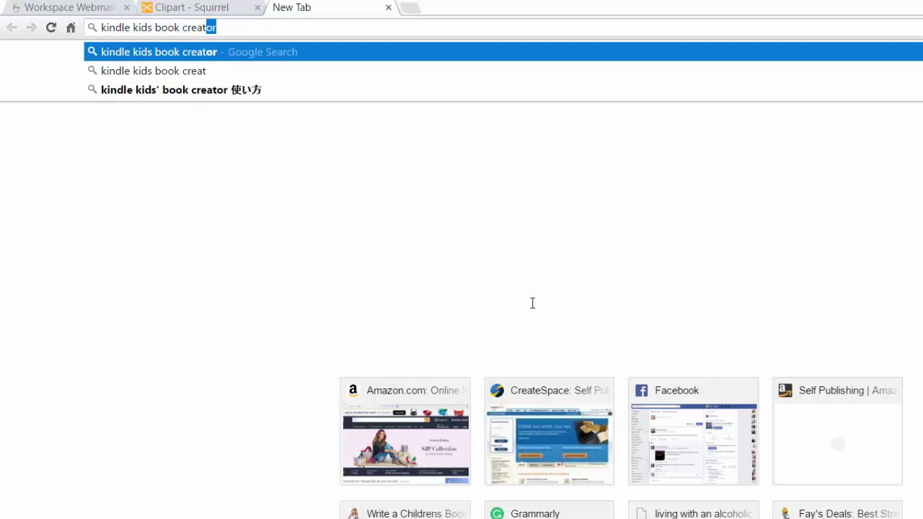
text(or)
key(Return)
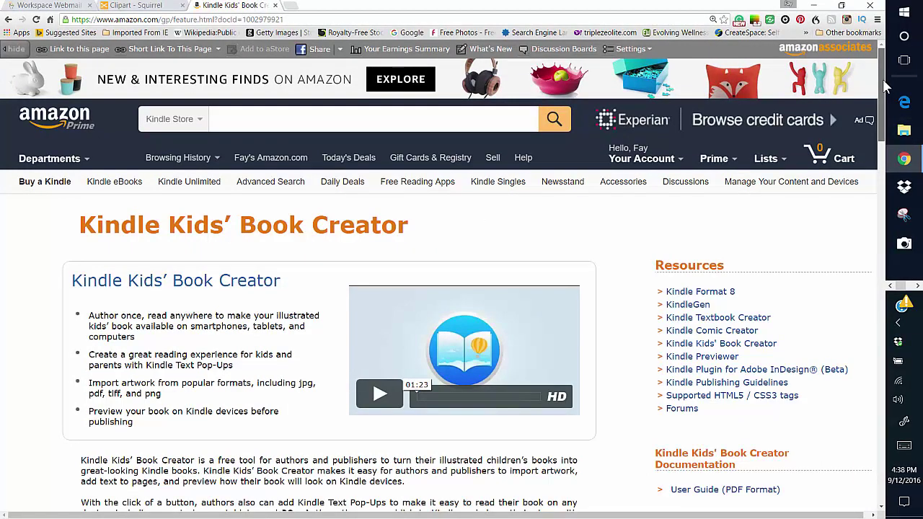
Look down Amazon's Kindle Kids' Book Creator page, and launch Kindle Kids' Book Creator from the desktop.
scroll(885, 85, down, 2)
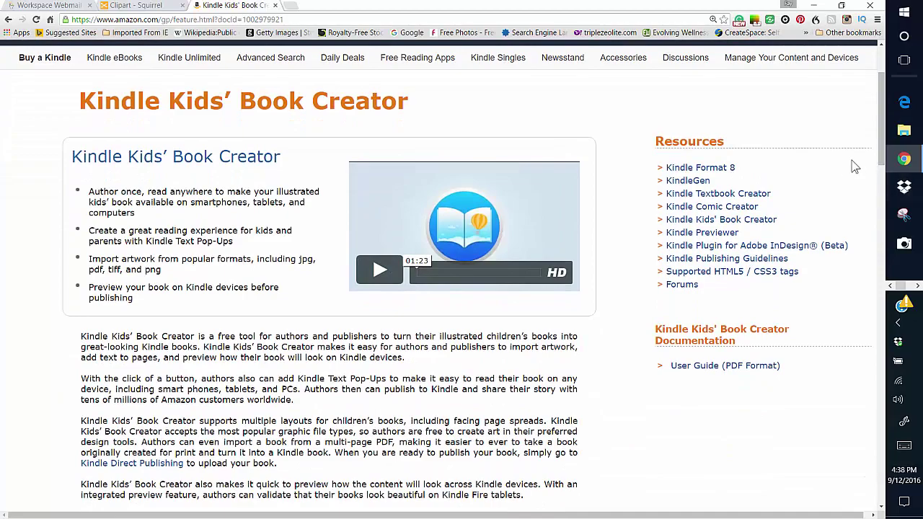
scroll(885, 137, down, 6)
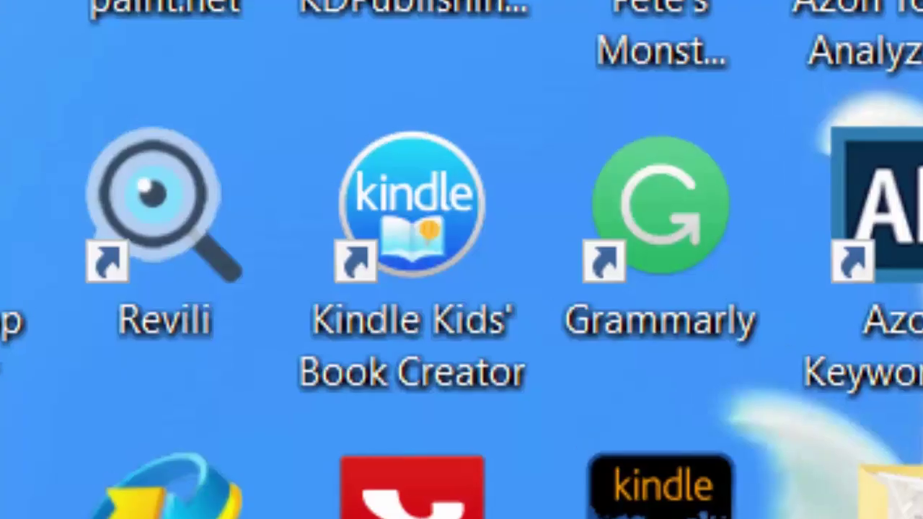
double_click(449, 200)
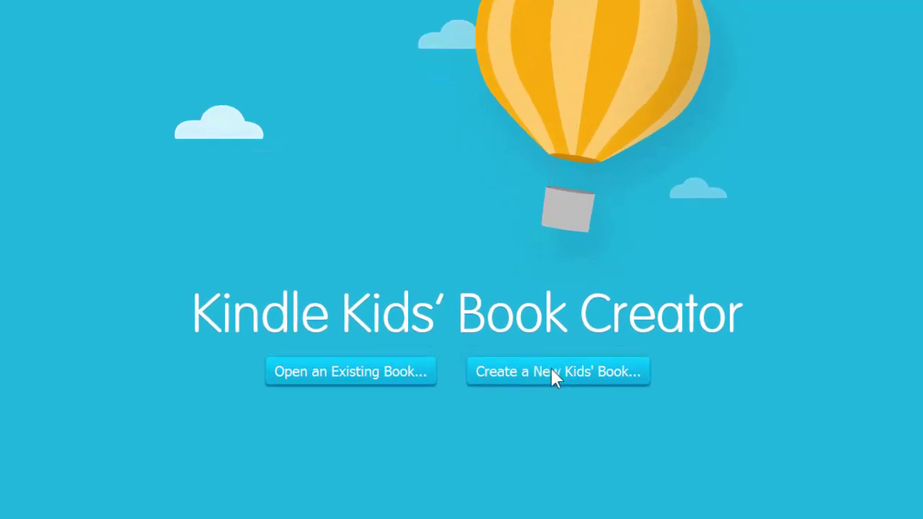
click(550, 372)
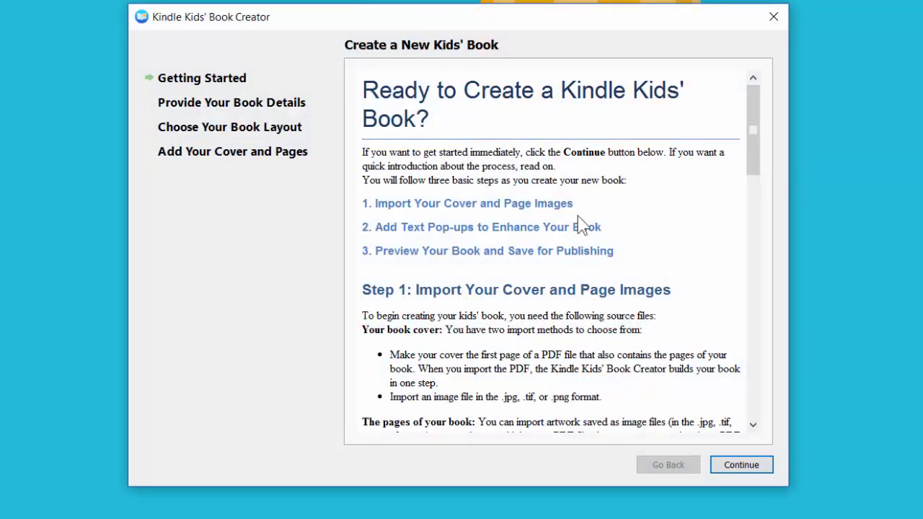
click(743, 470)
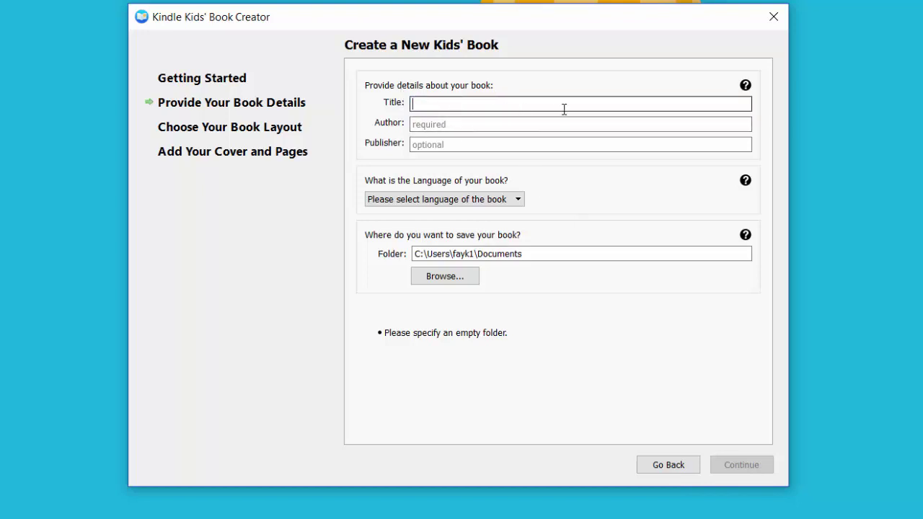
click(520, 205)
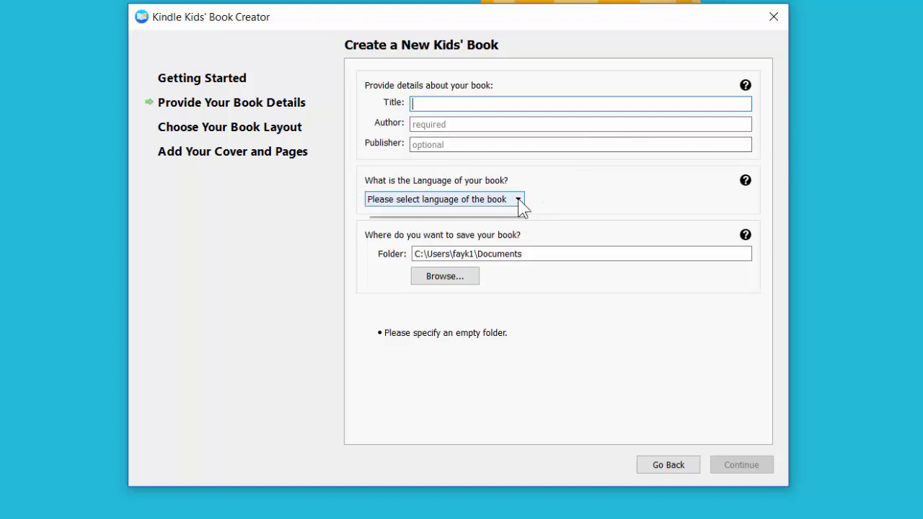
click(521, 205)
click(474, 255)
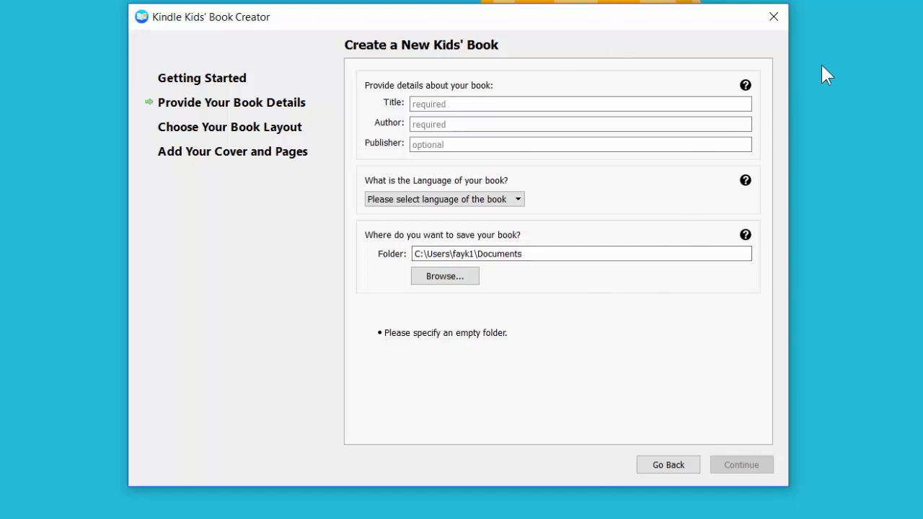
click(773, 18)
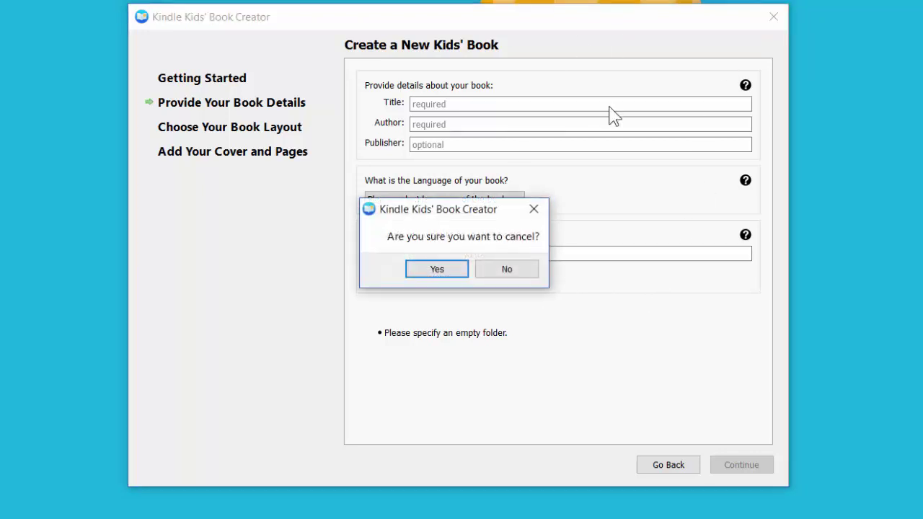
click(441, 278)
Open the existing book file content.opf from the Count to 10 with Zombies folder in Documents.
click(333, 371)
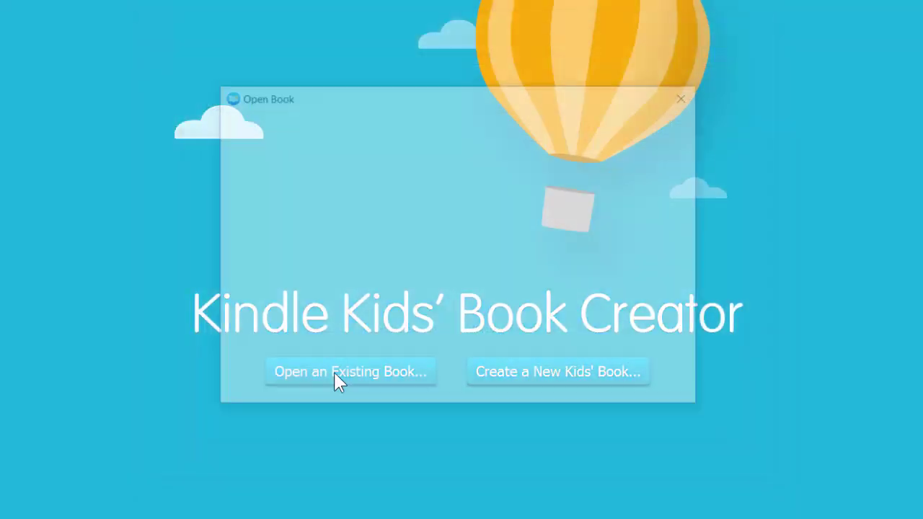
click(261, 173)
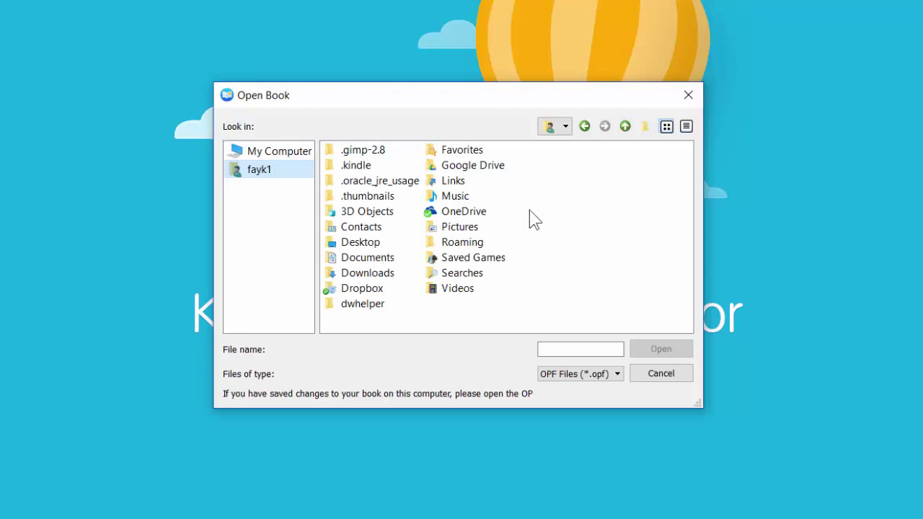
click(355, 262)
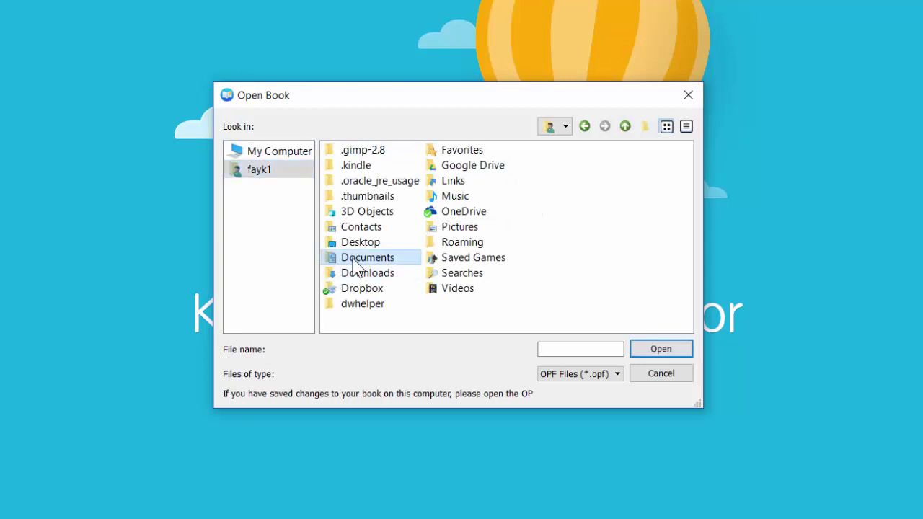
double_click(354, 261)
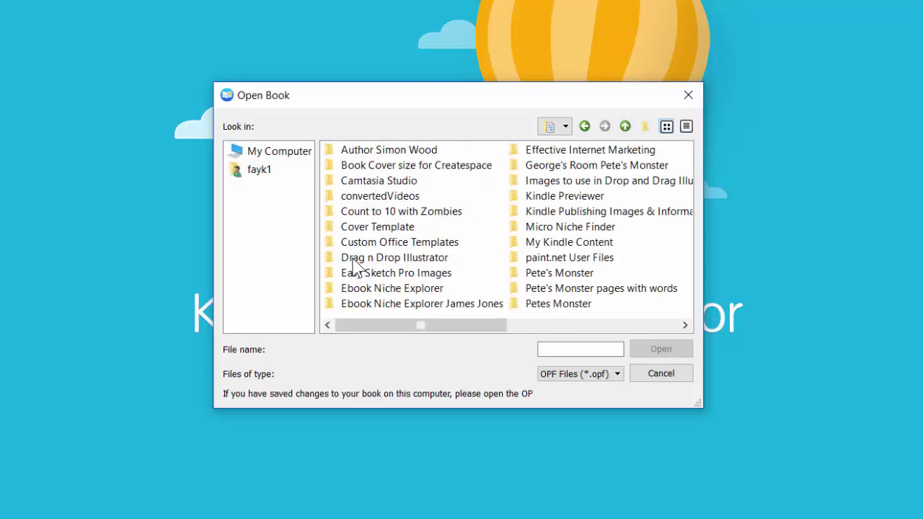
double_click(400, 212)
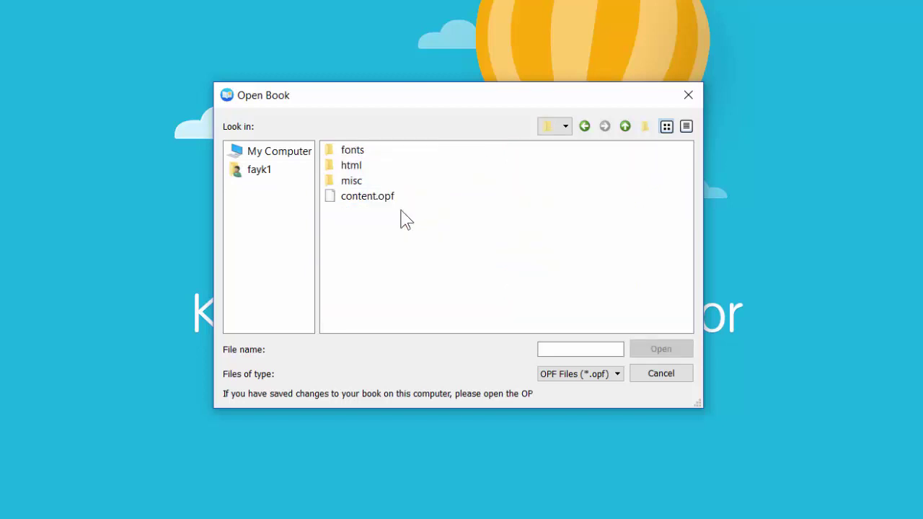
click(348, 201)
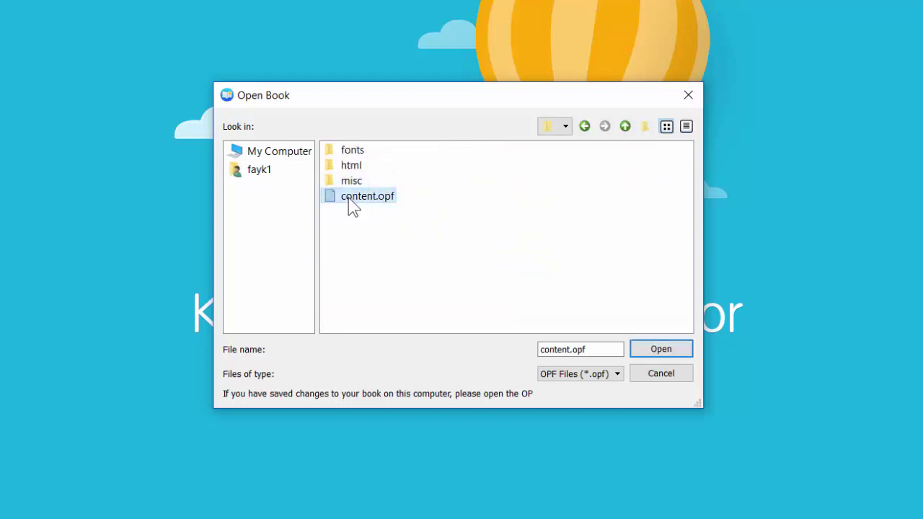
click(660, 350)
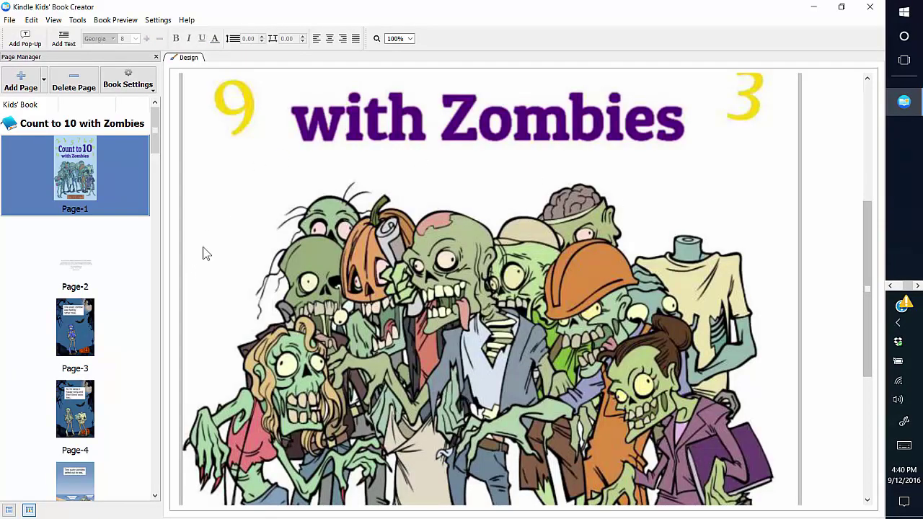
Look over the book's cover and page thumbnails, and bring up Save for Publishing without saving.
drag(864, 216, 867, 107)
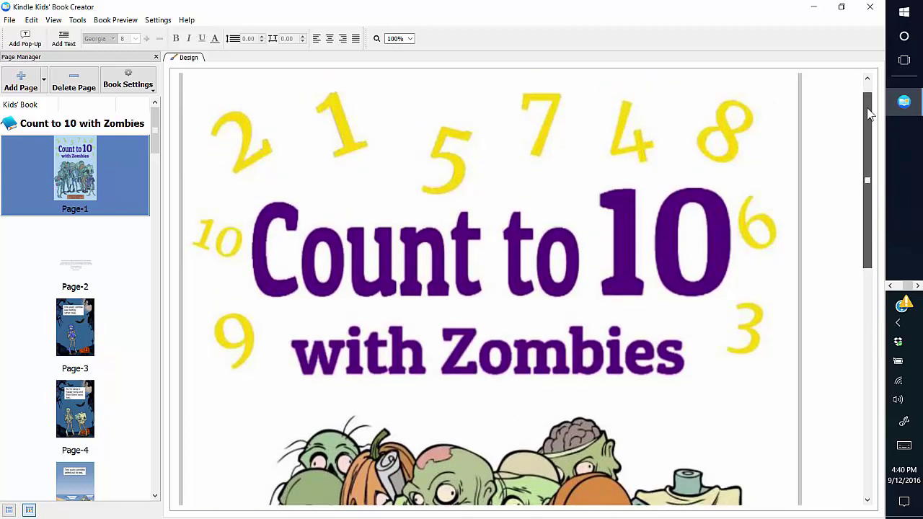
drag(870, 114, 869, 105)
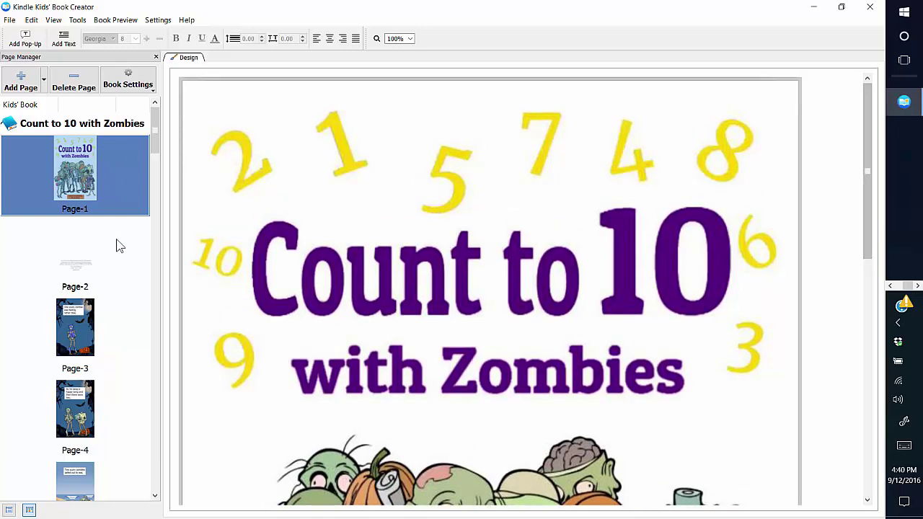
drag(154, 116, 141, 465)
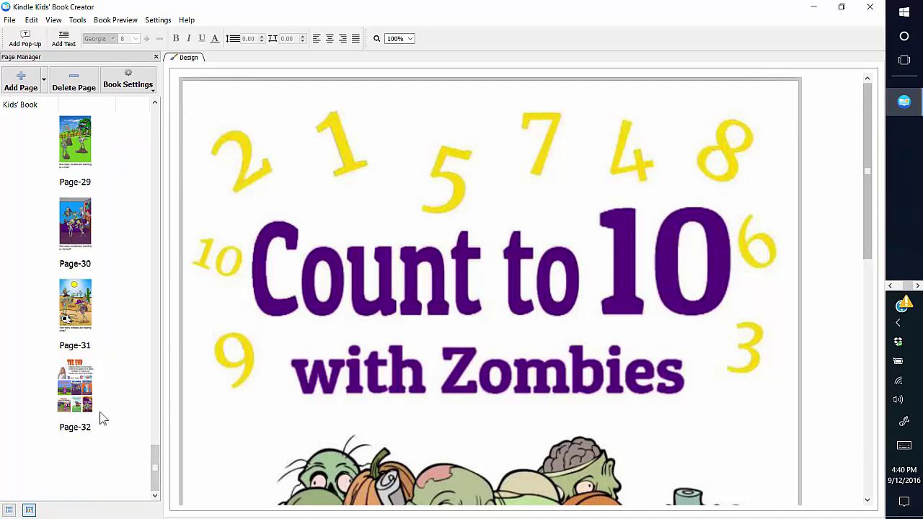
drag(153, 451, 158, 108)
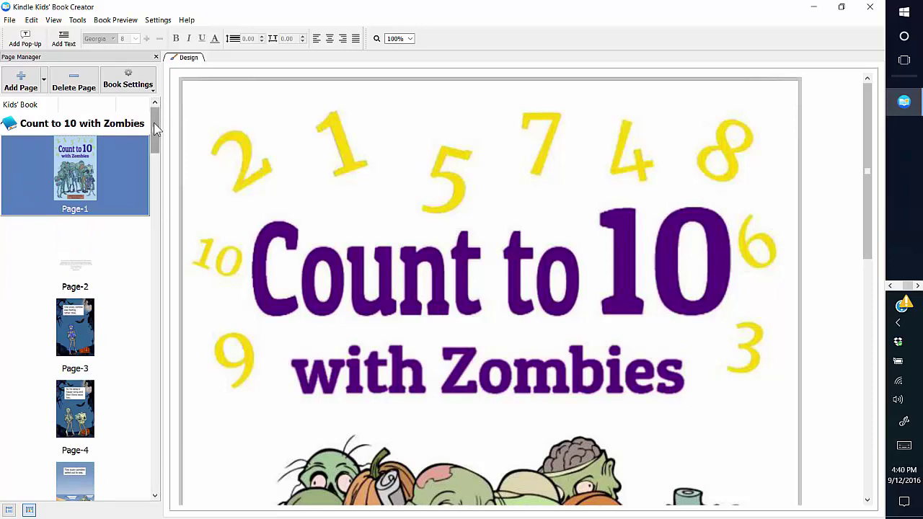
click(10, 20)
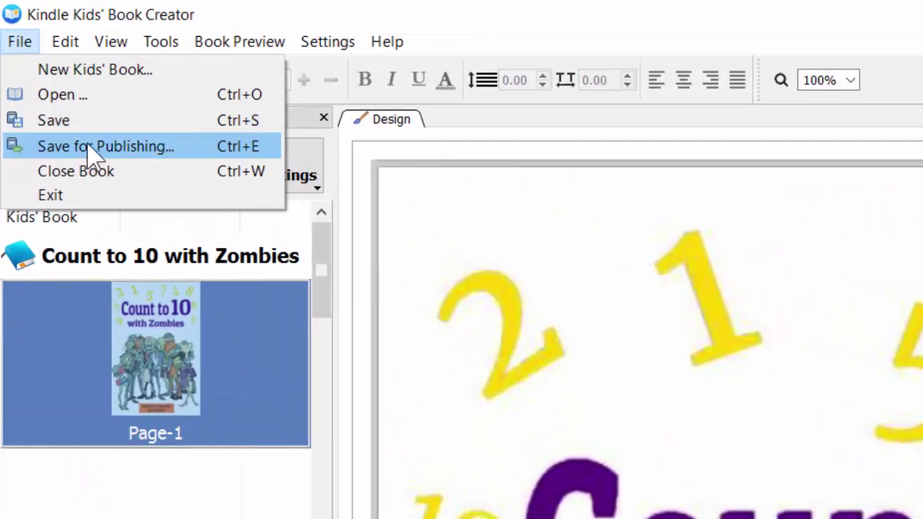
click(92, 148)
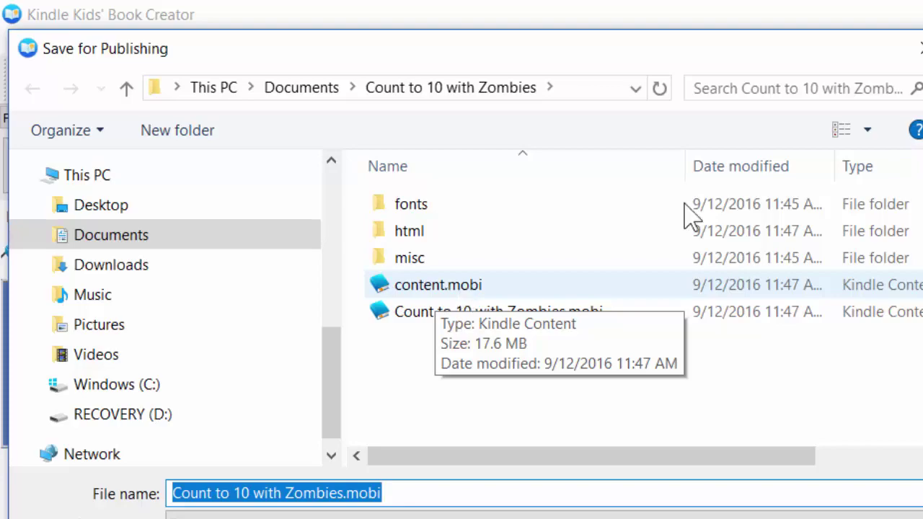
click(919, 48)
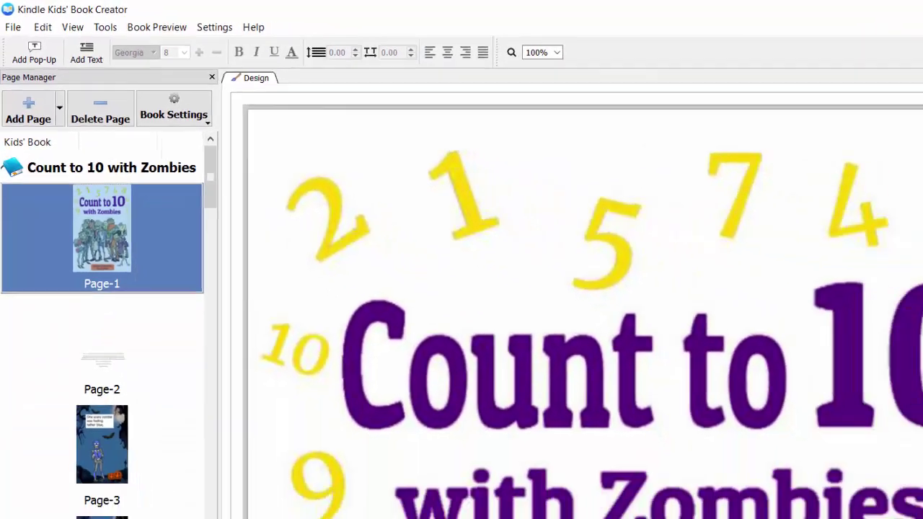
Minimize Kindle Kids' Book Creator, open kdp.amazon.com in a new Chrome tab, and sign in to the KDP bookshelf.
click(814, 10)
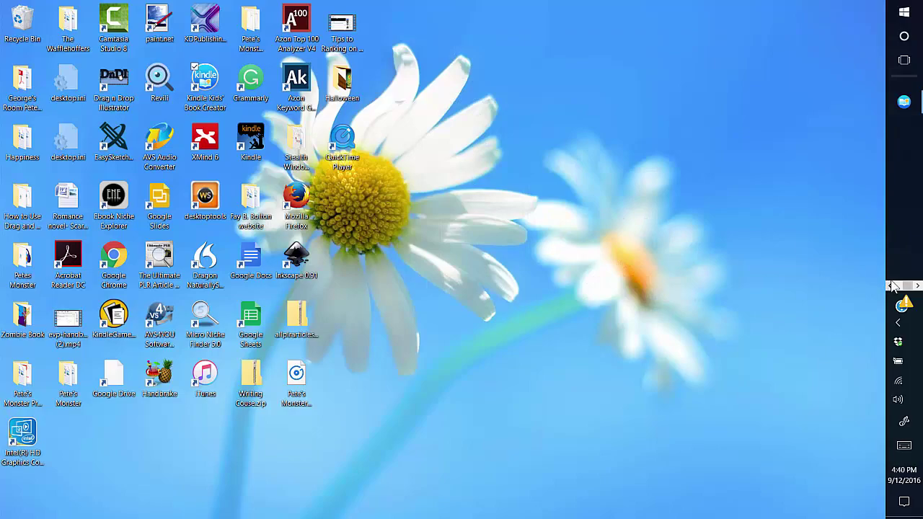
click(891, 286)
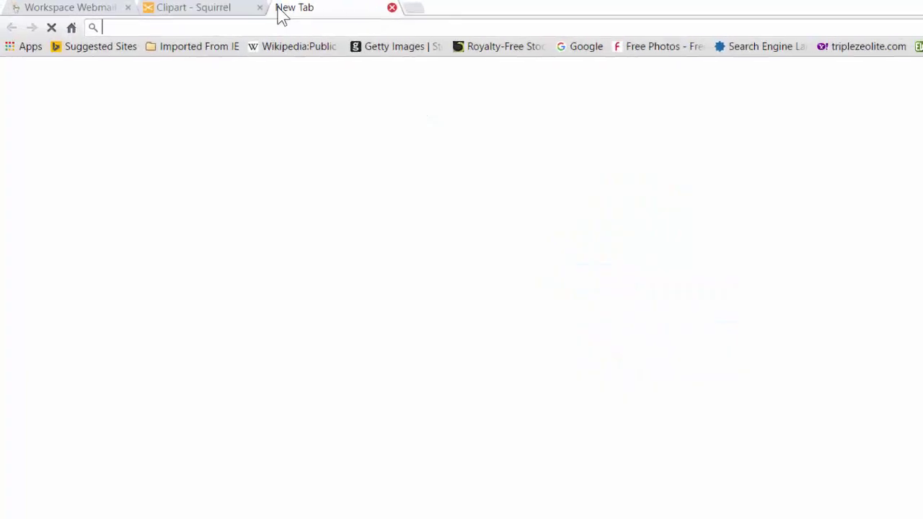
text(kdp)
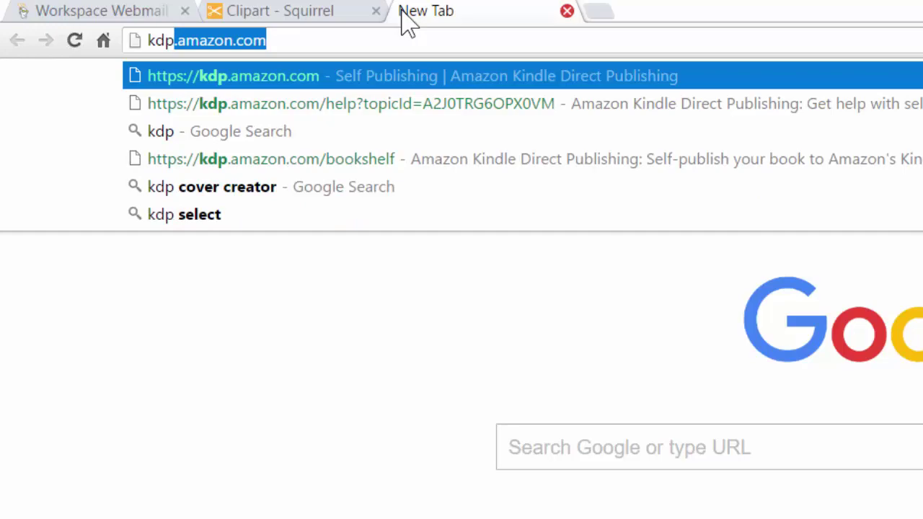
key(Return)
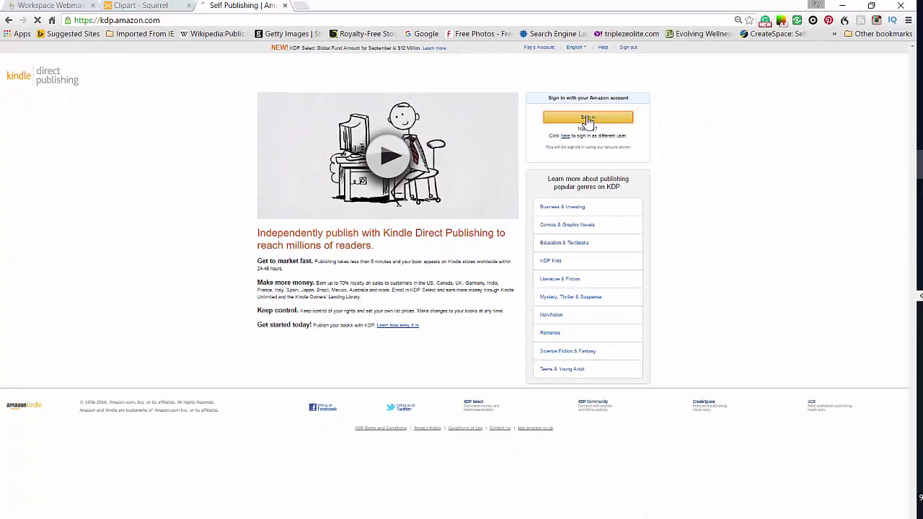
click(575, 113)
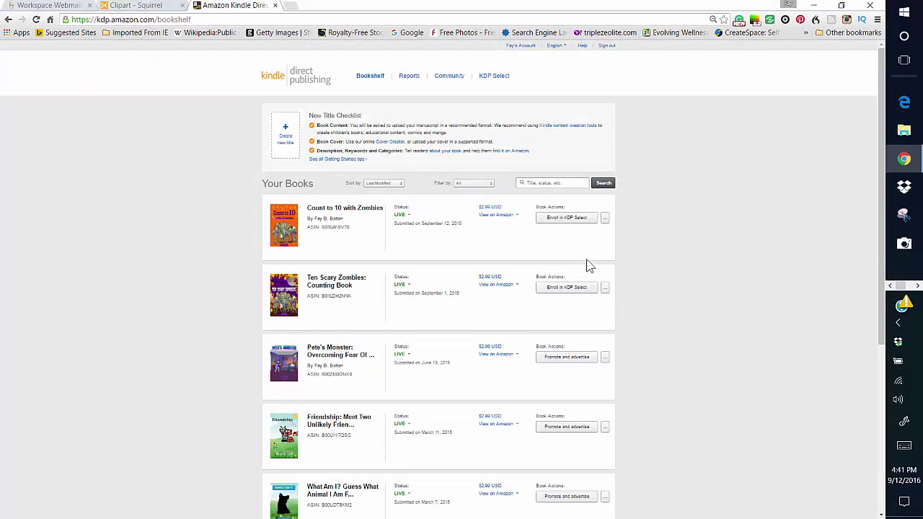
Open the book details of Count to 10 with Zombies from the bookshelf and examine the name, subtitle and description fields, enlarged for reading.
click(604, 218)
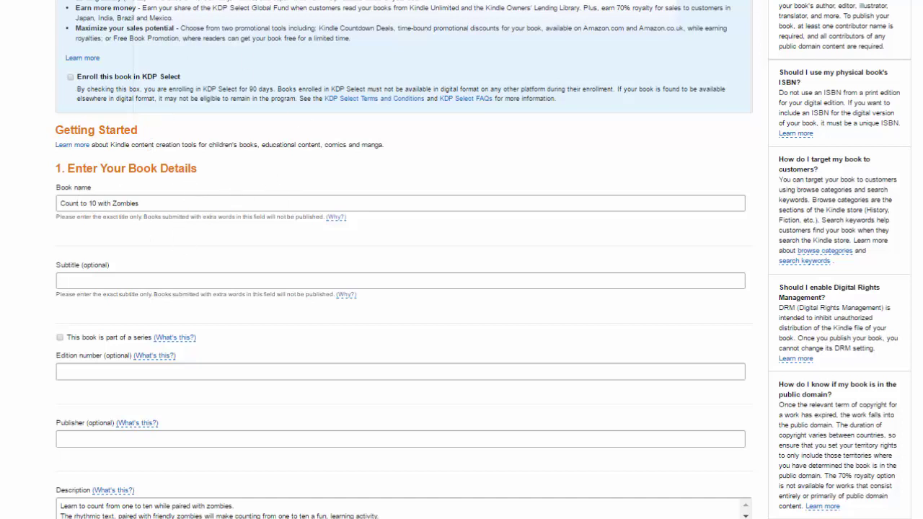
scroll(461, 260, down, 6)
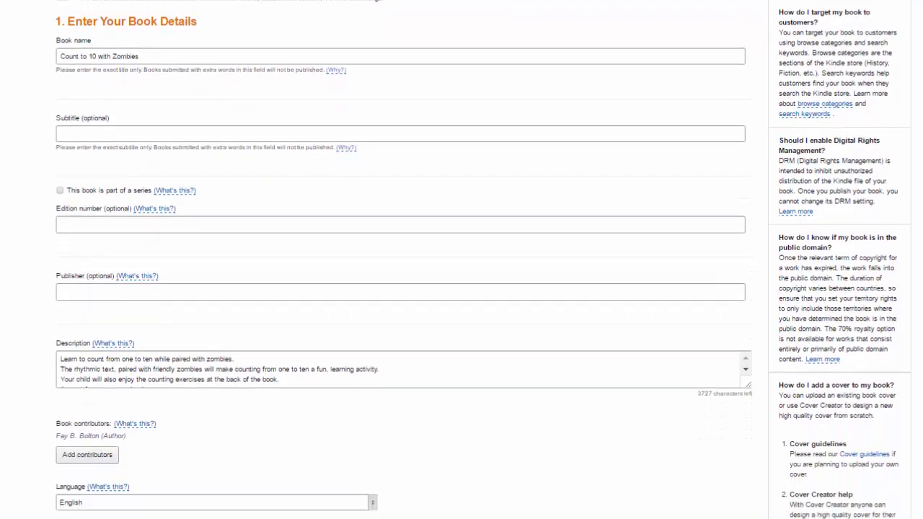
click(174, 58)
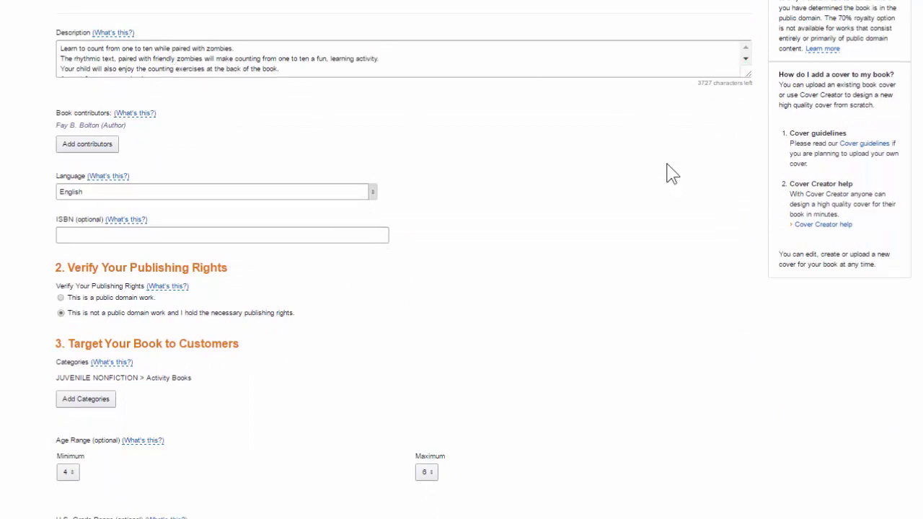
key(ctrl+plus)
key(ctrl+plus)
key(ctrl+plus)
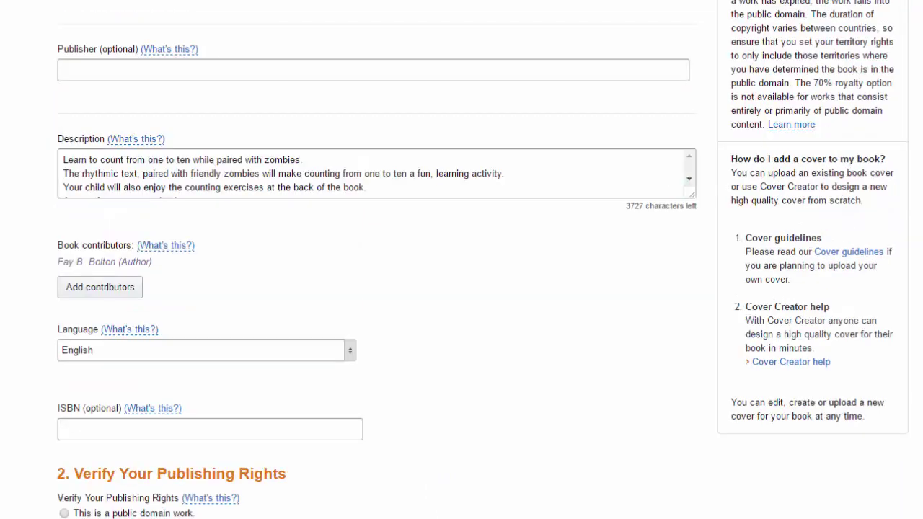
scroll(375, 259, up, 5)
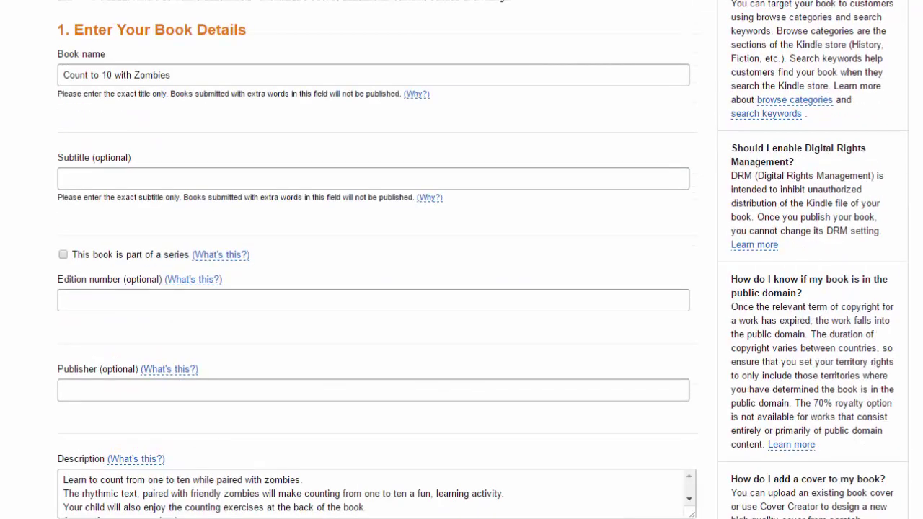
key(ctrl+plus)
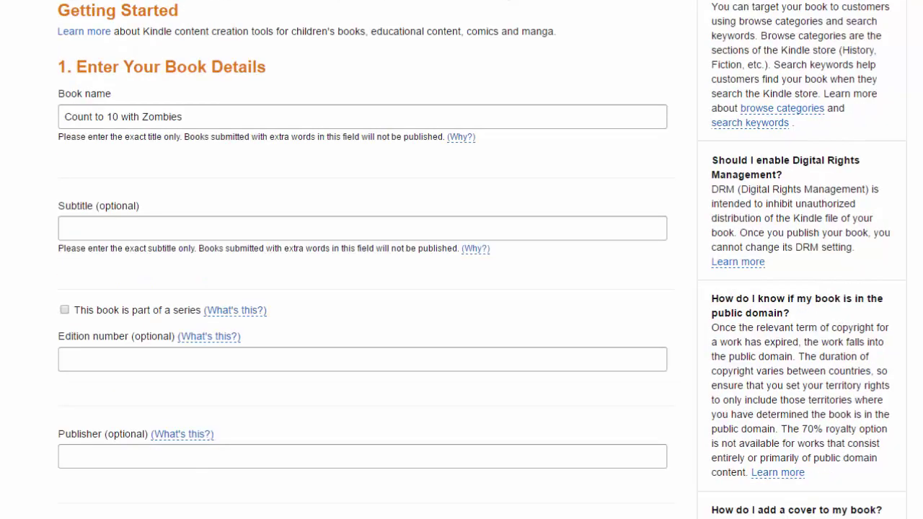
Examine the contributor, language, publishing rights, category, age and grade range, keyword and release settings of the book.
scroll(366, 260, down, 7)
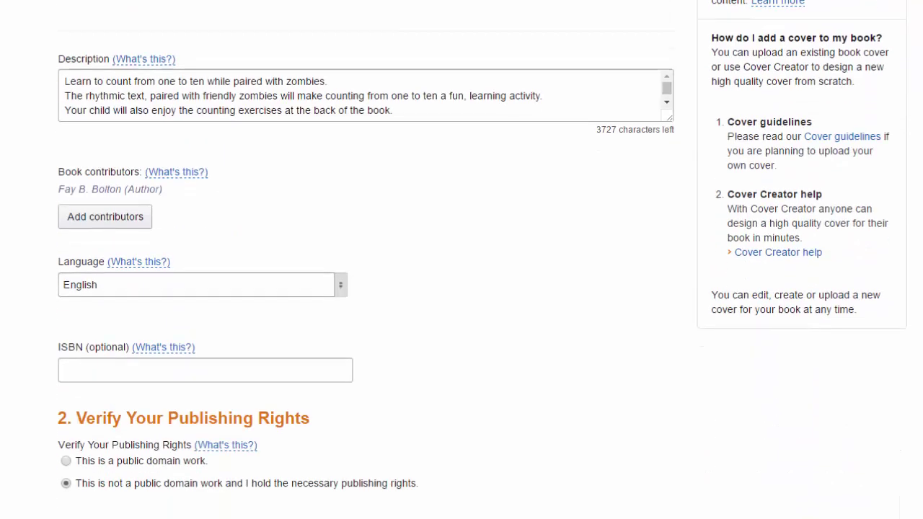
scroll(461, 260, down, 2)
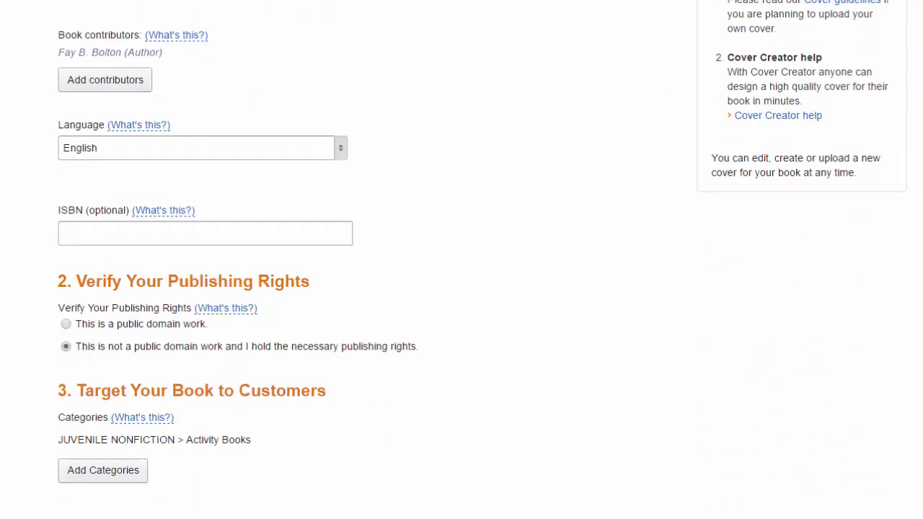
scroll(461, 260, down, 1)
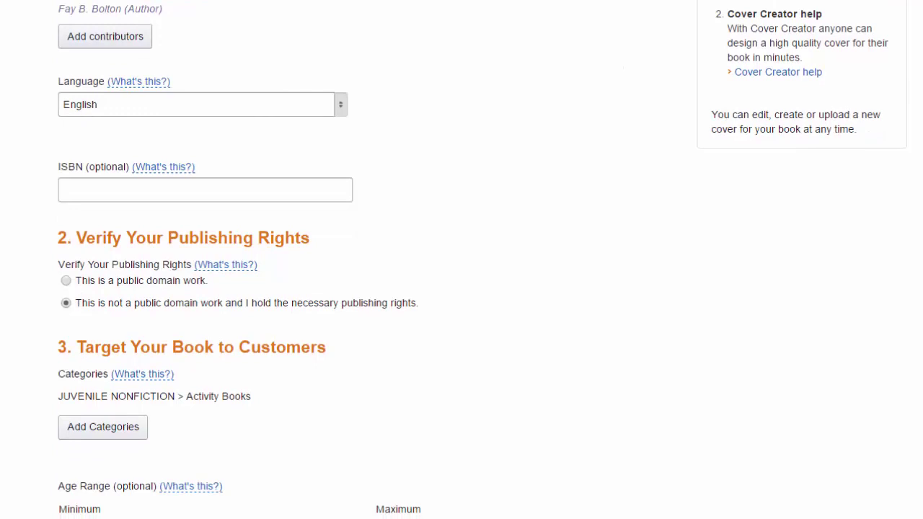
scroll(462, 259, down, 5)
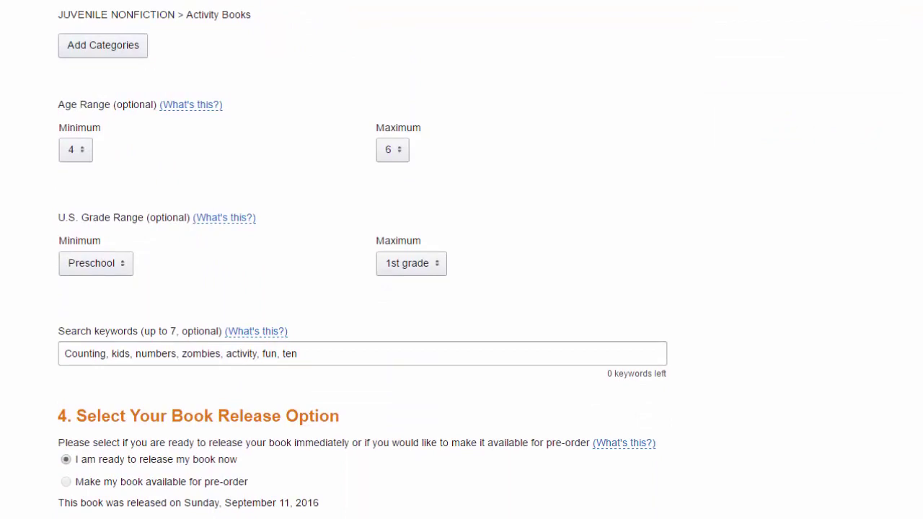
scroll(461, 259, down, 2)
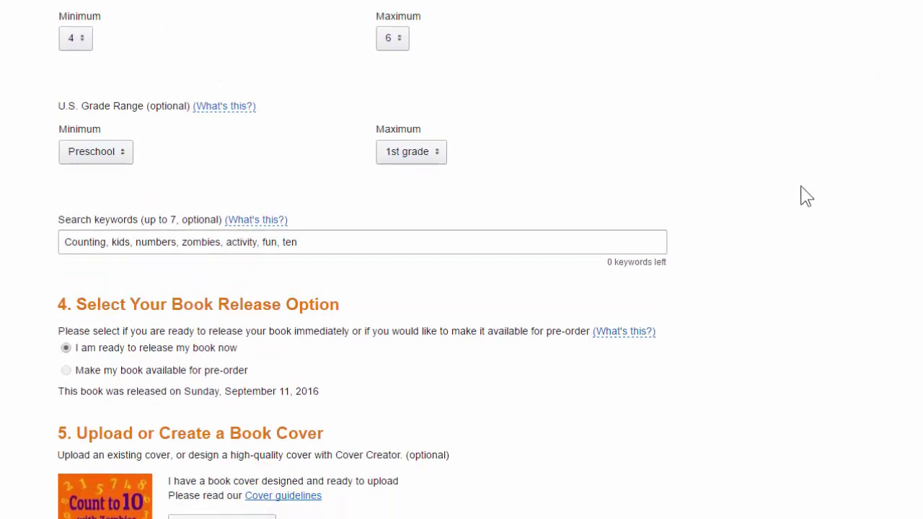
Look over the cover upload and digital rights options, and bring up the file chooser for the book content file.
scroll(243, 173, down, 7)
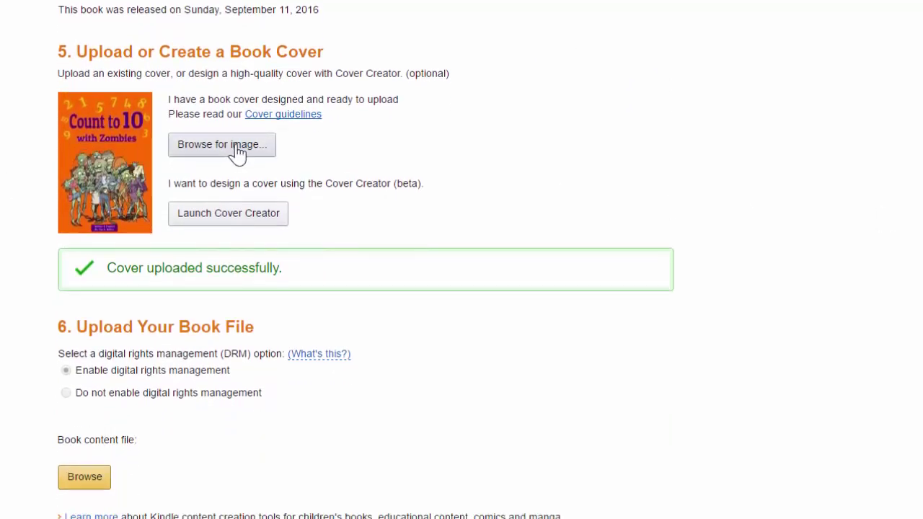
scroll(362, 300, down, 2)
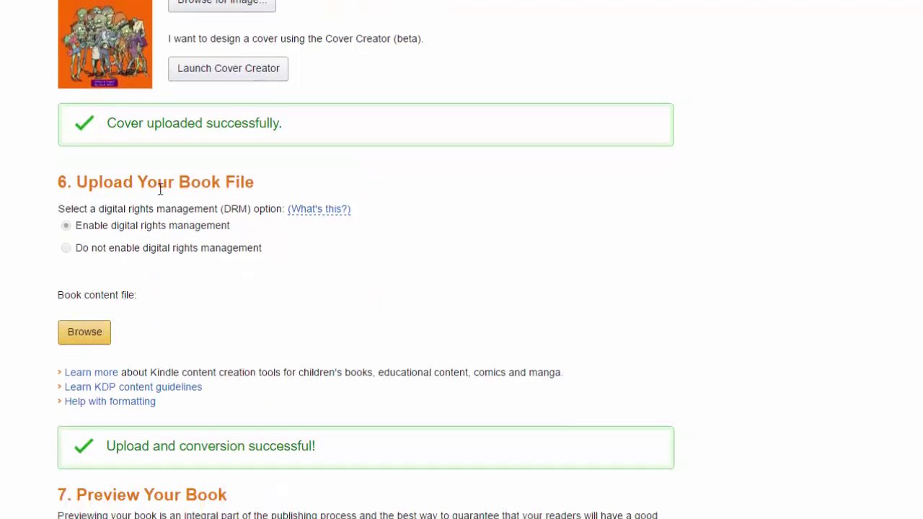
click(69, 337)
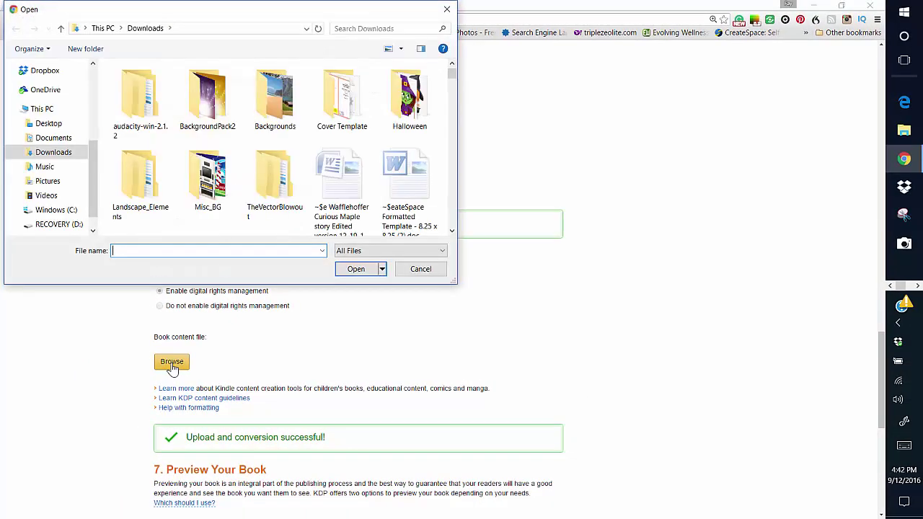